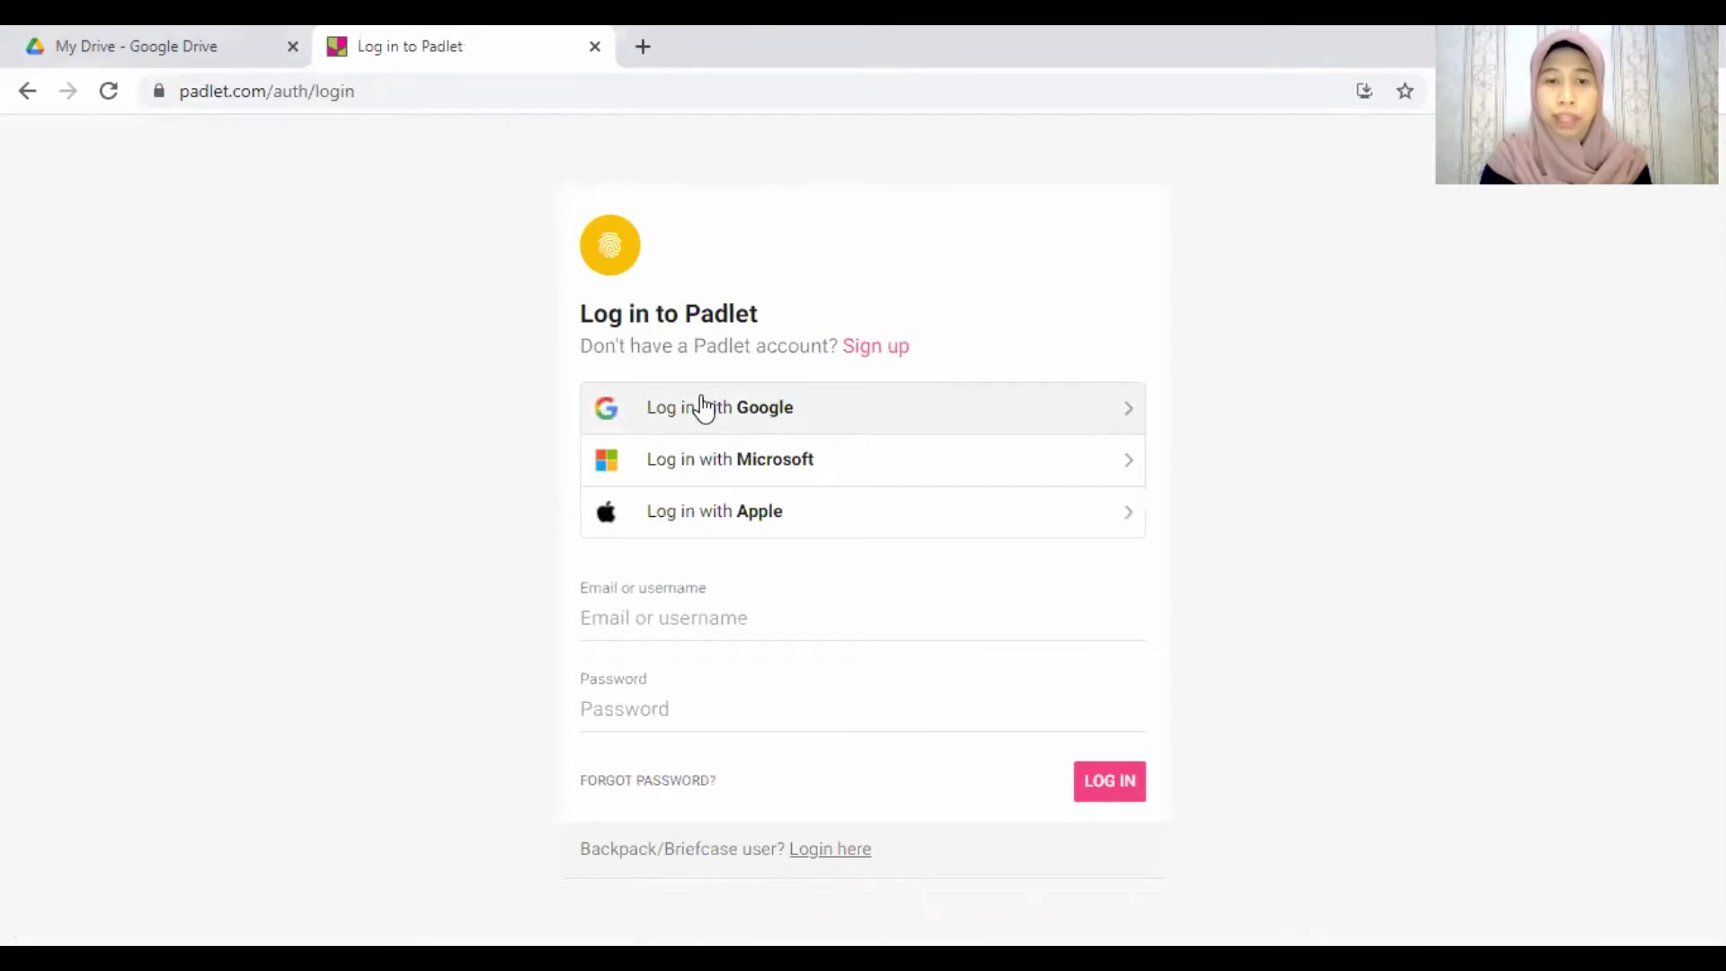
Step: Log in to Padlet with the Google account and go to the home dashboard
{"action": "left_click", "coordinate": [700, 403]}
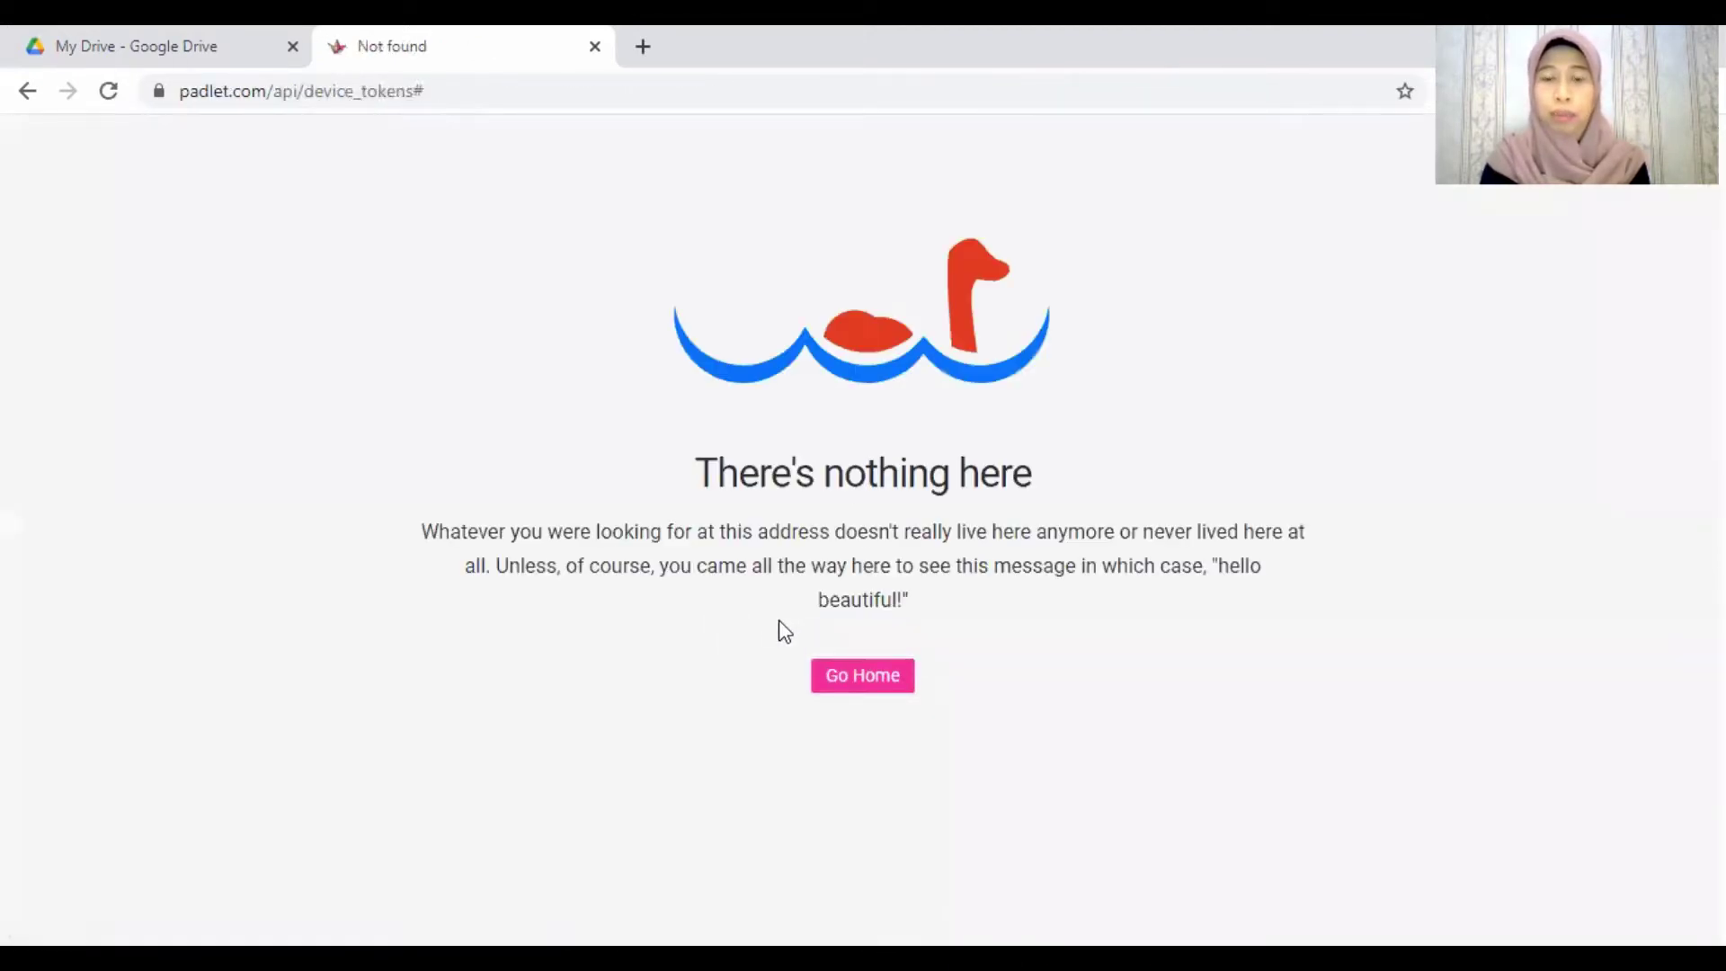
{"action": "left_click", "coordinate": [879, 674]}
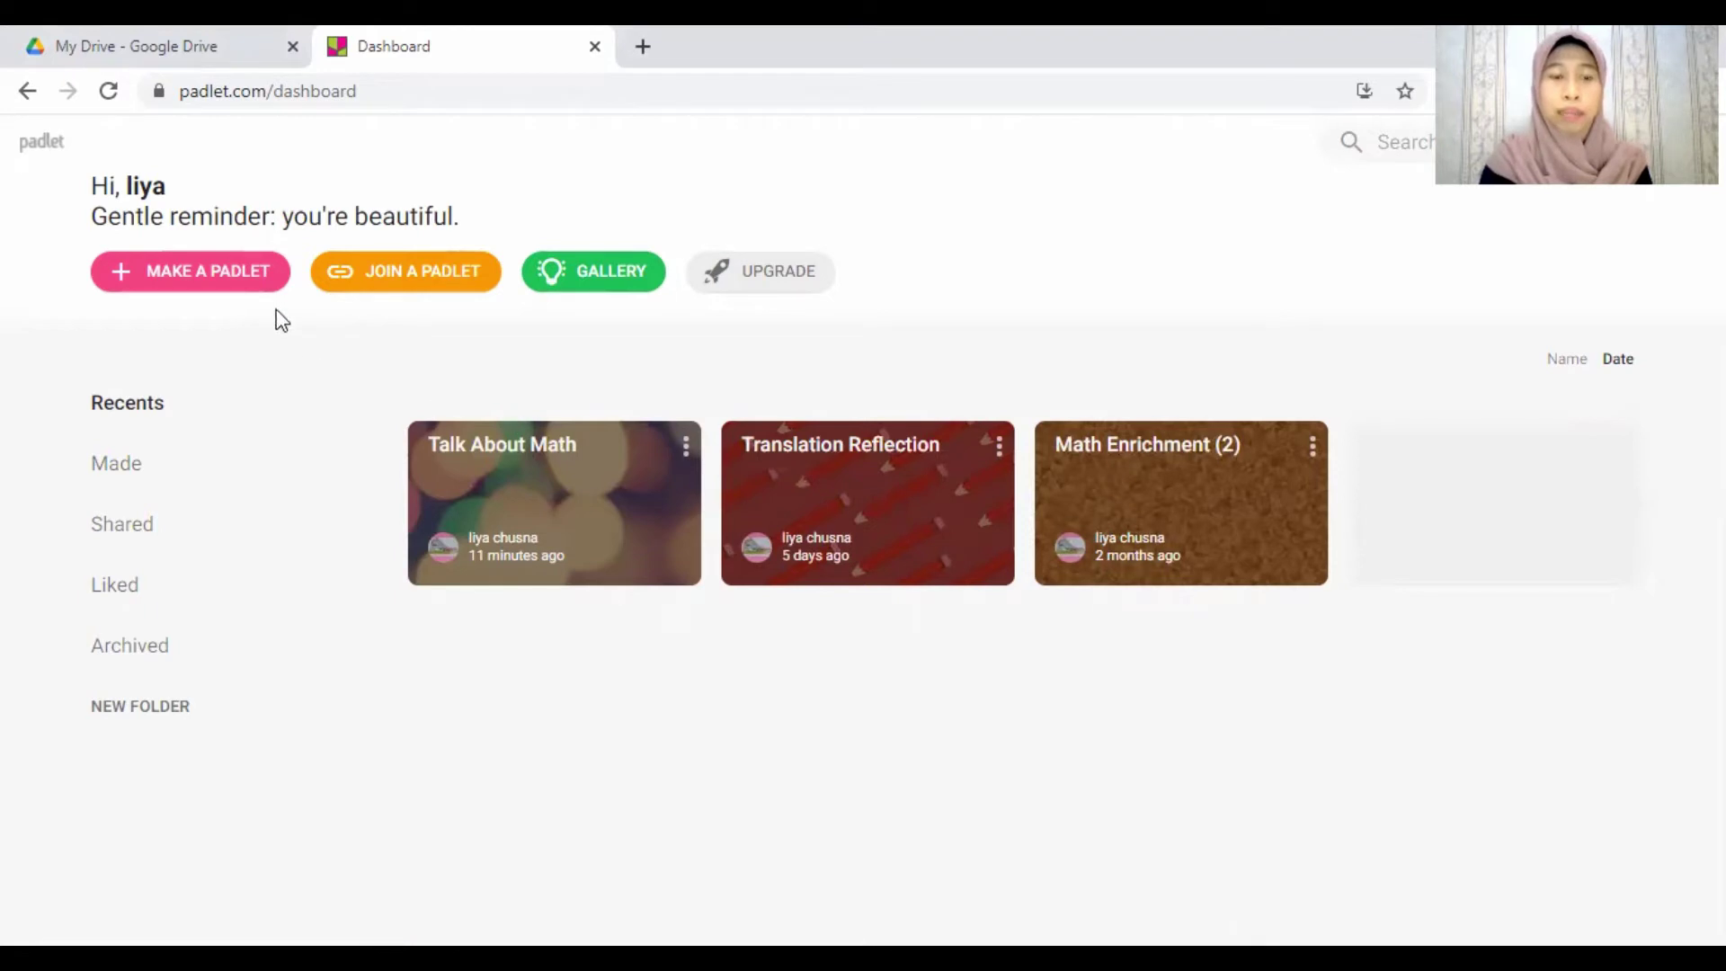
Step: Review the blank layouts for a new padlet and create one with the Wall layout
{"action": "left_click", "coordinate": [214, 278]}
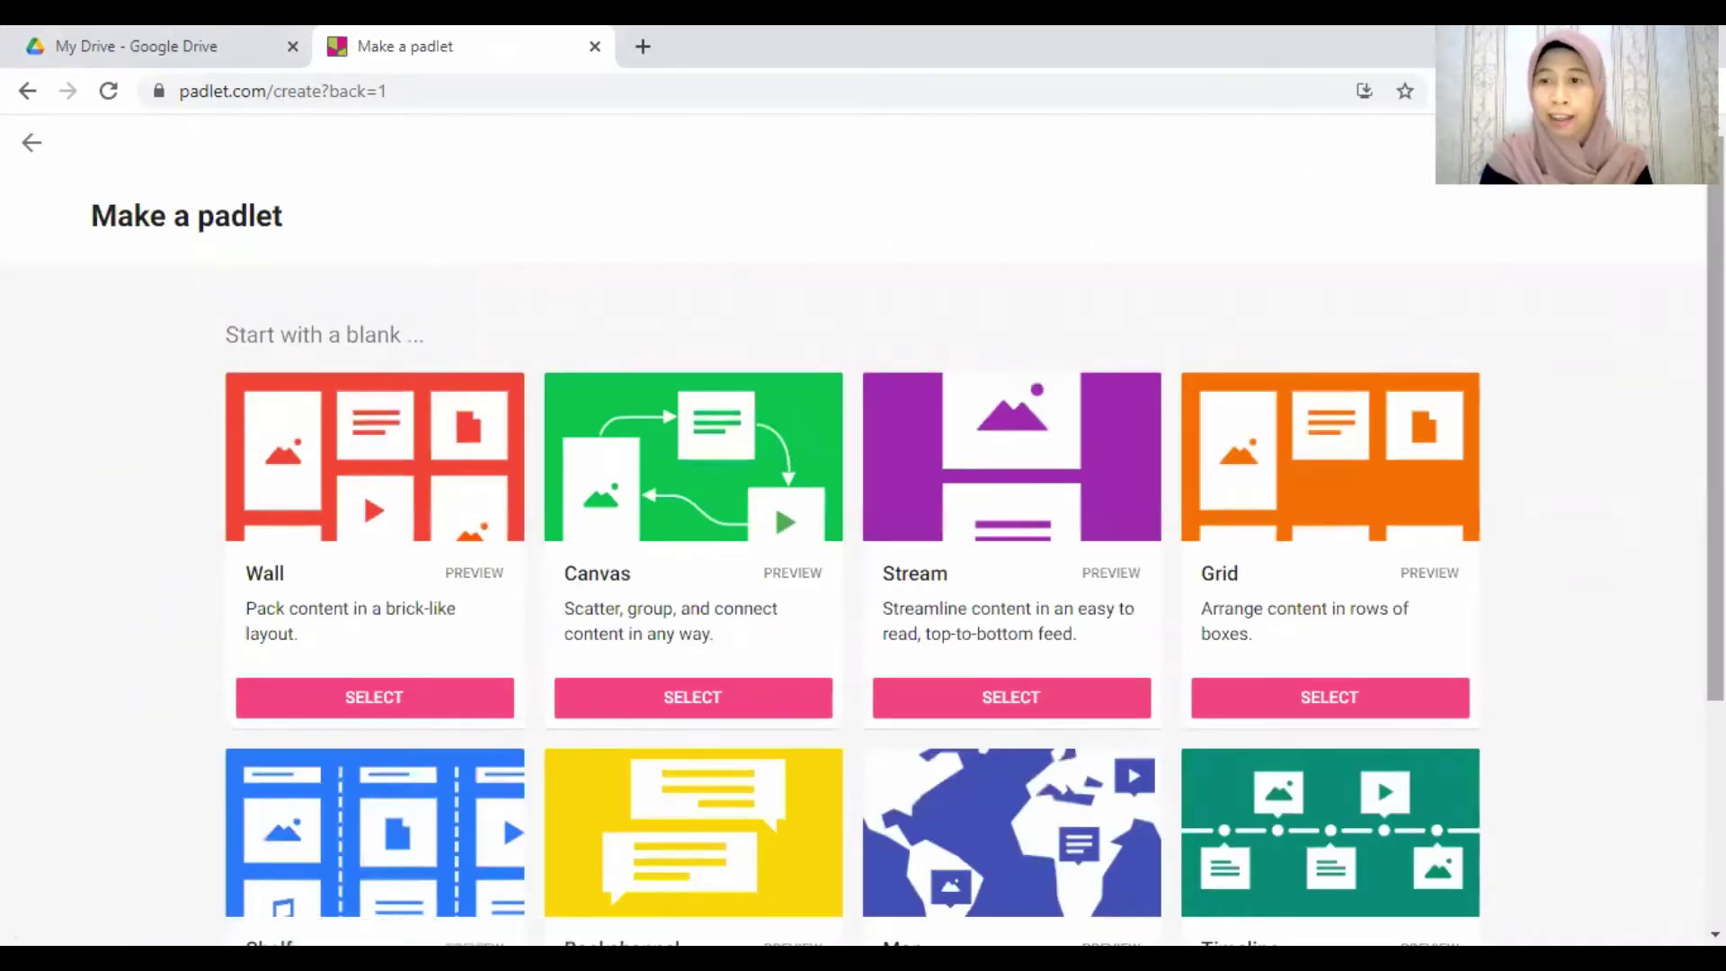
{"action": "scroll", "coordinate": [863, 531], "scroll_direction": "down", "scroll_amount": 3}
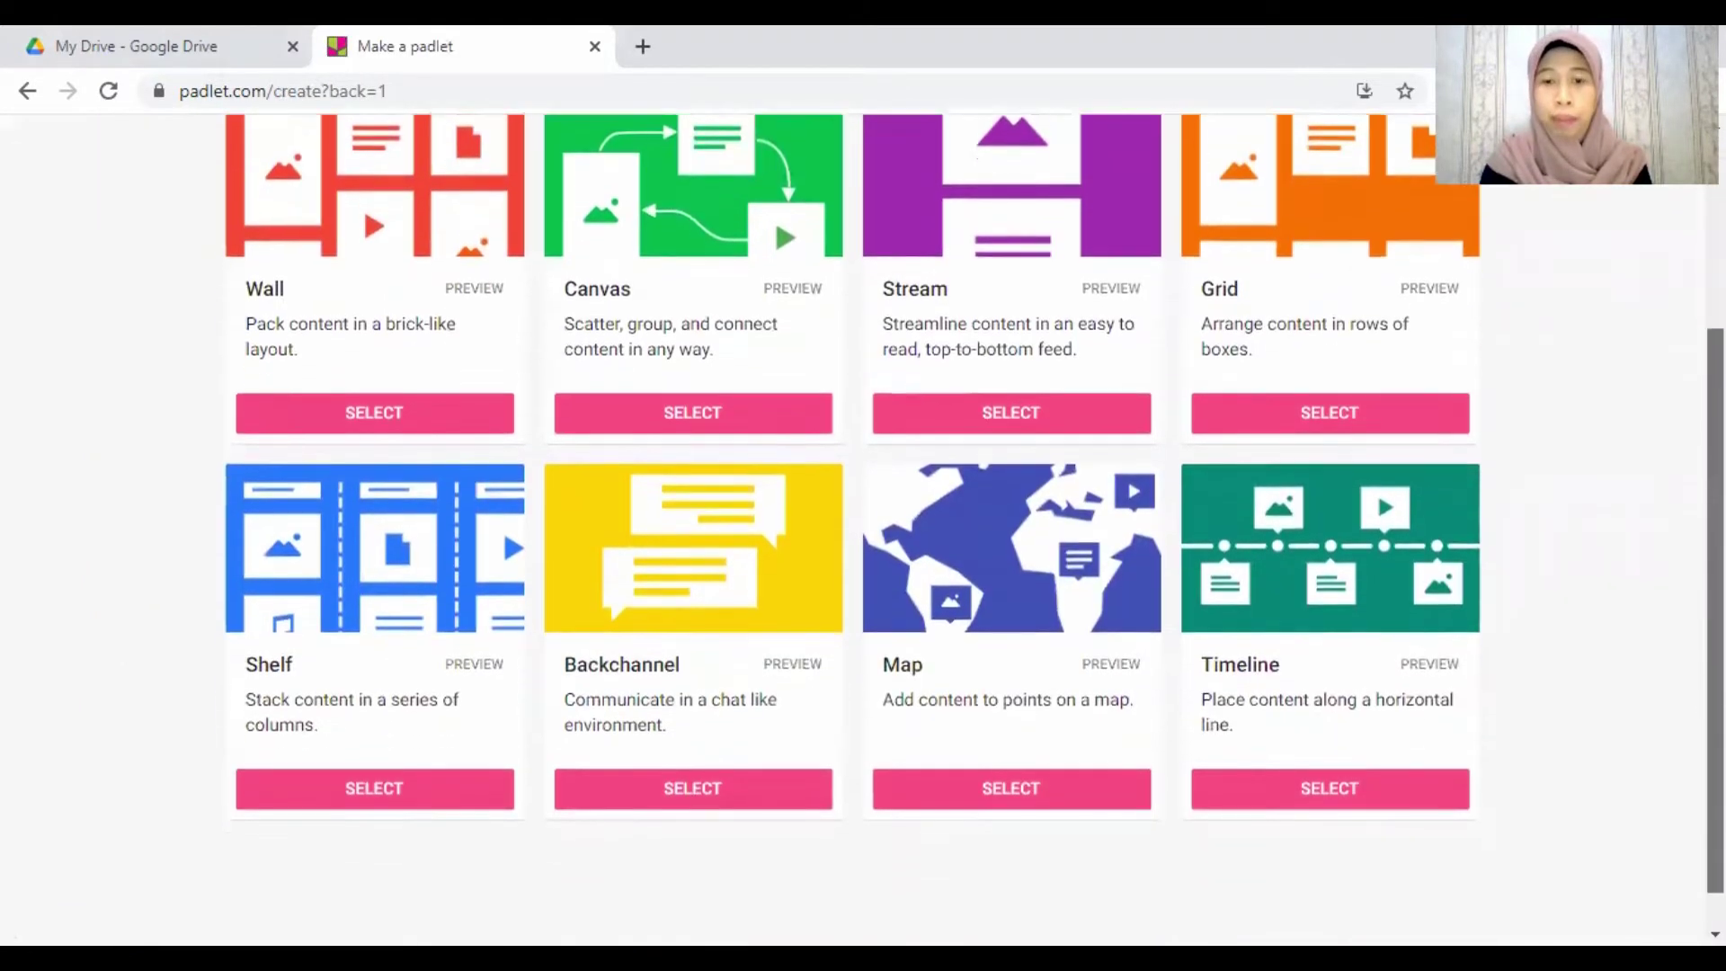
{"action": "scroll", "coordinate": [863, 530], "scroll_direction": "up", "scroll_amount": 2}
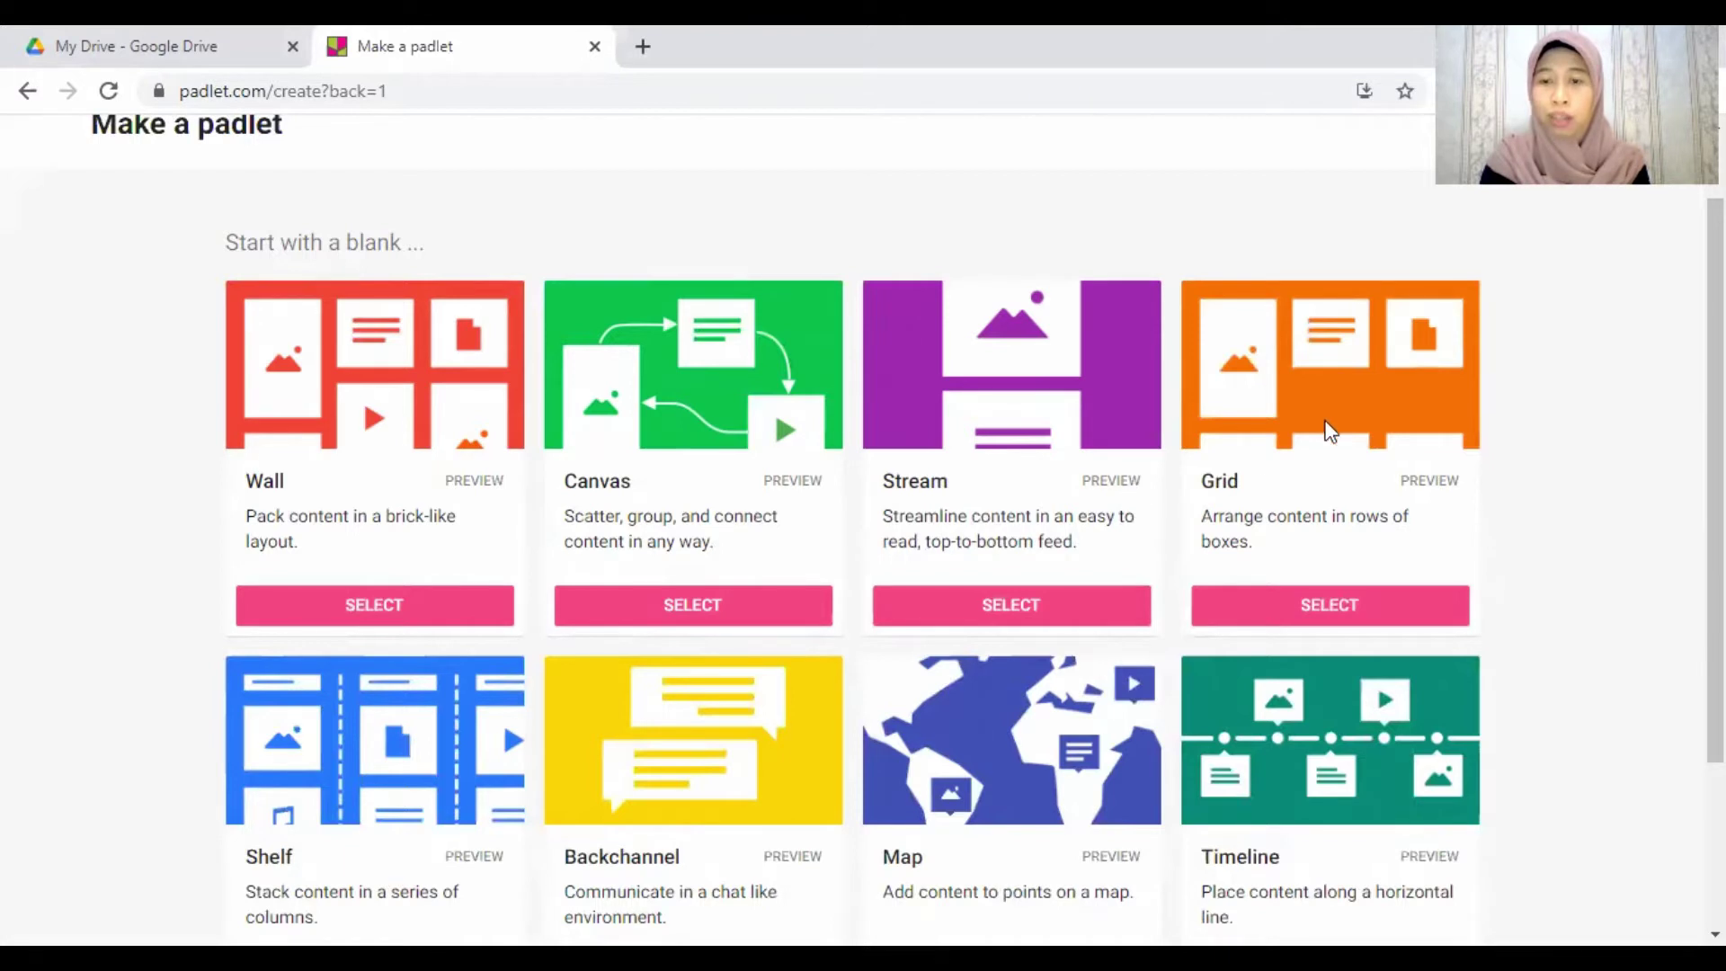
{"action": "scroll", "coordinate": [1435, 533], "scroll_direction": "down", "scroll_amount": 1}
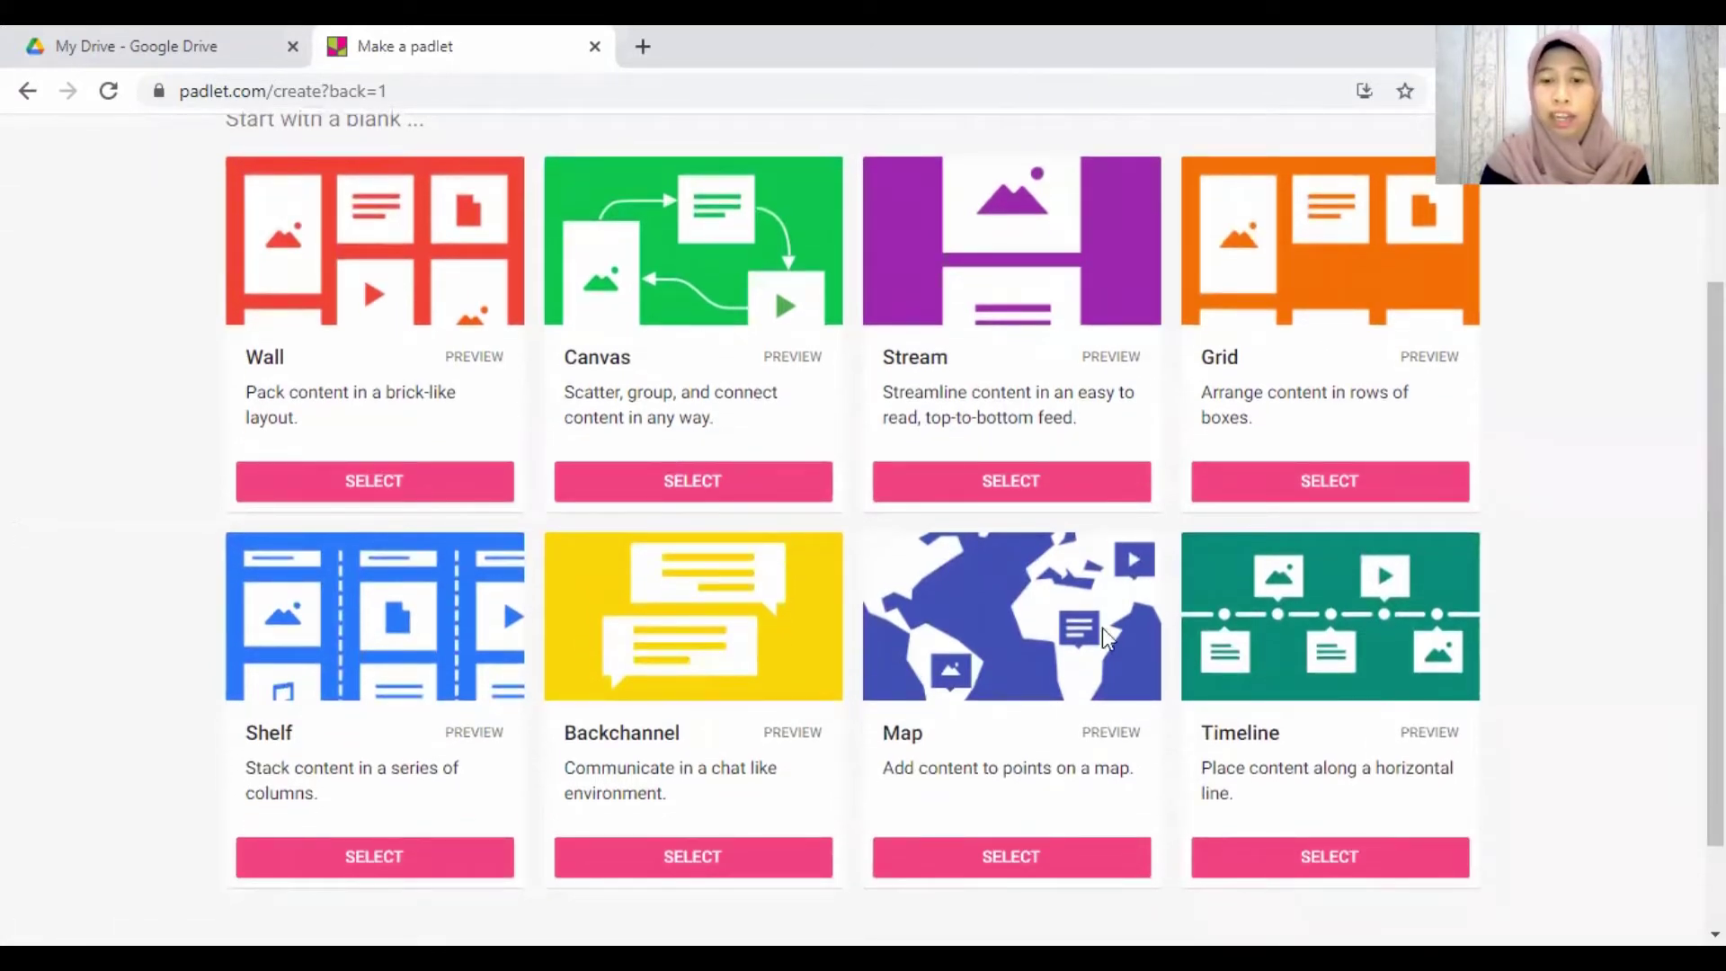
{"action": "scroll", "coordinate": [1677, 662], "scroll_direction": "down", "scroll_amount": 2}
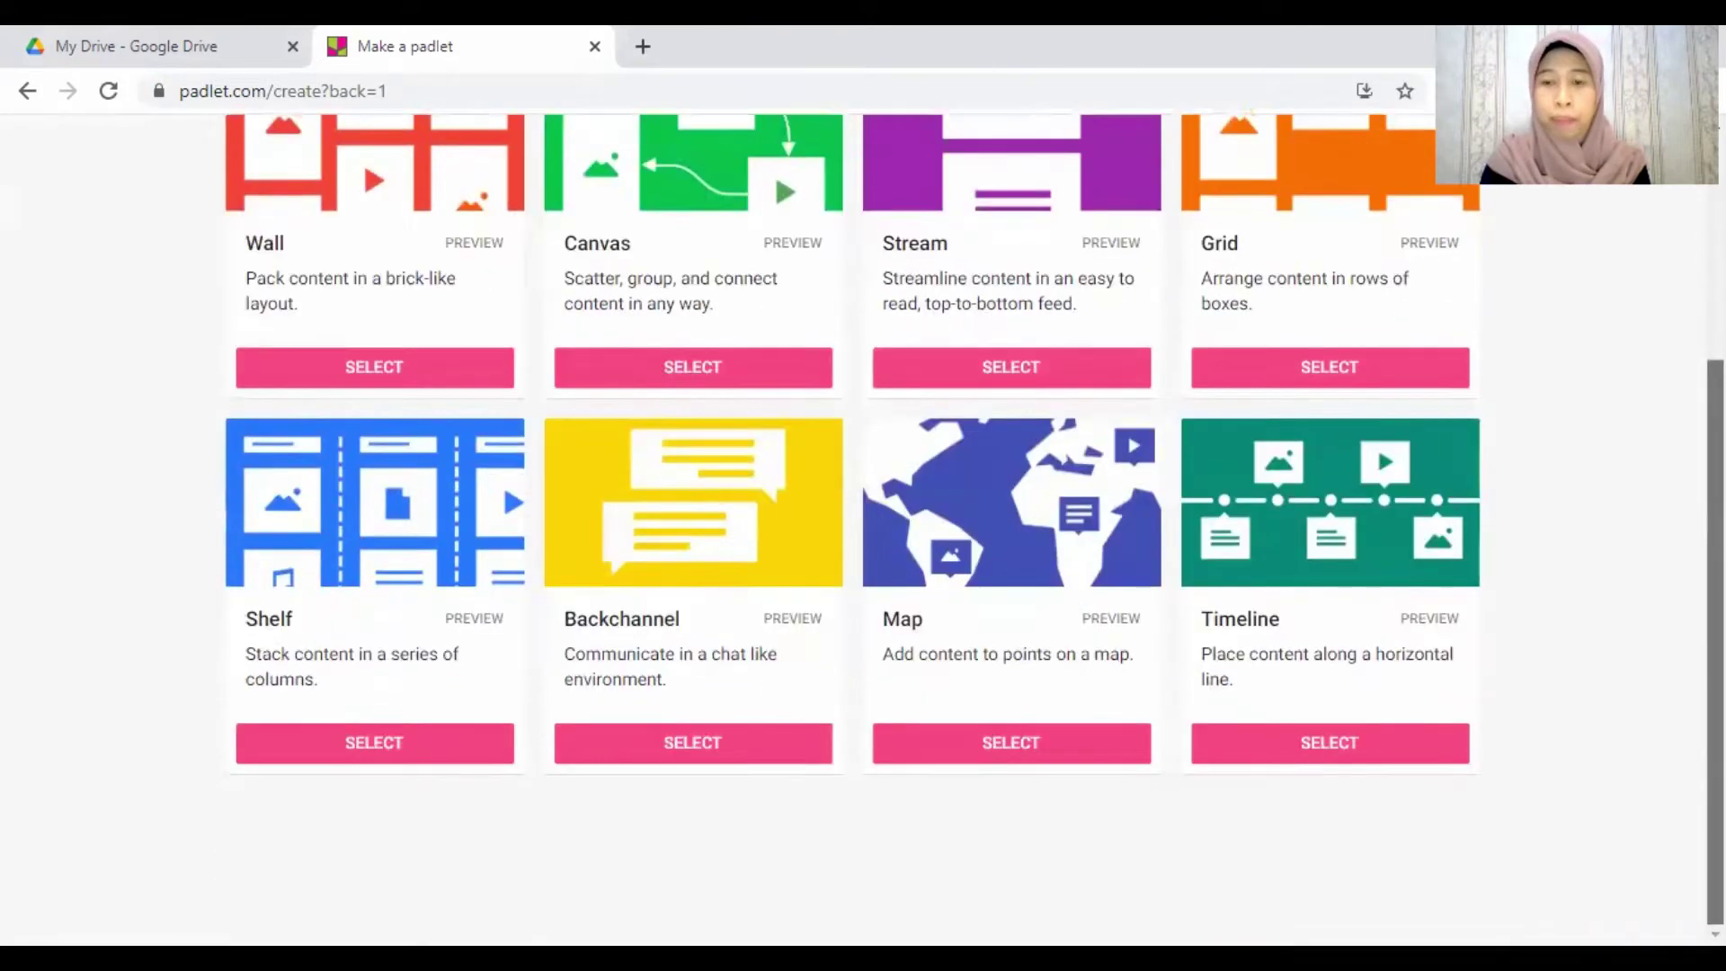
{"action": "scroll", "coordinate": [1678, 661], "scroll_direction": "up", "scroll_amount": 1}
{"action": "scroll", "coordinate": [854, 539], "scroll_direction": "up", "scroll_amount": 2}
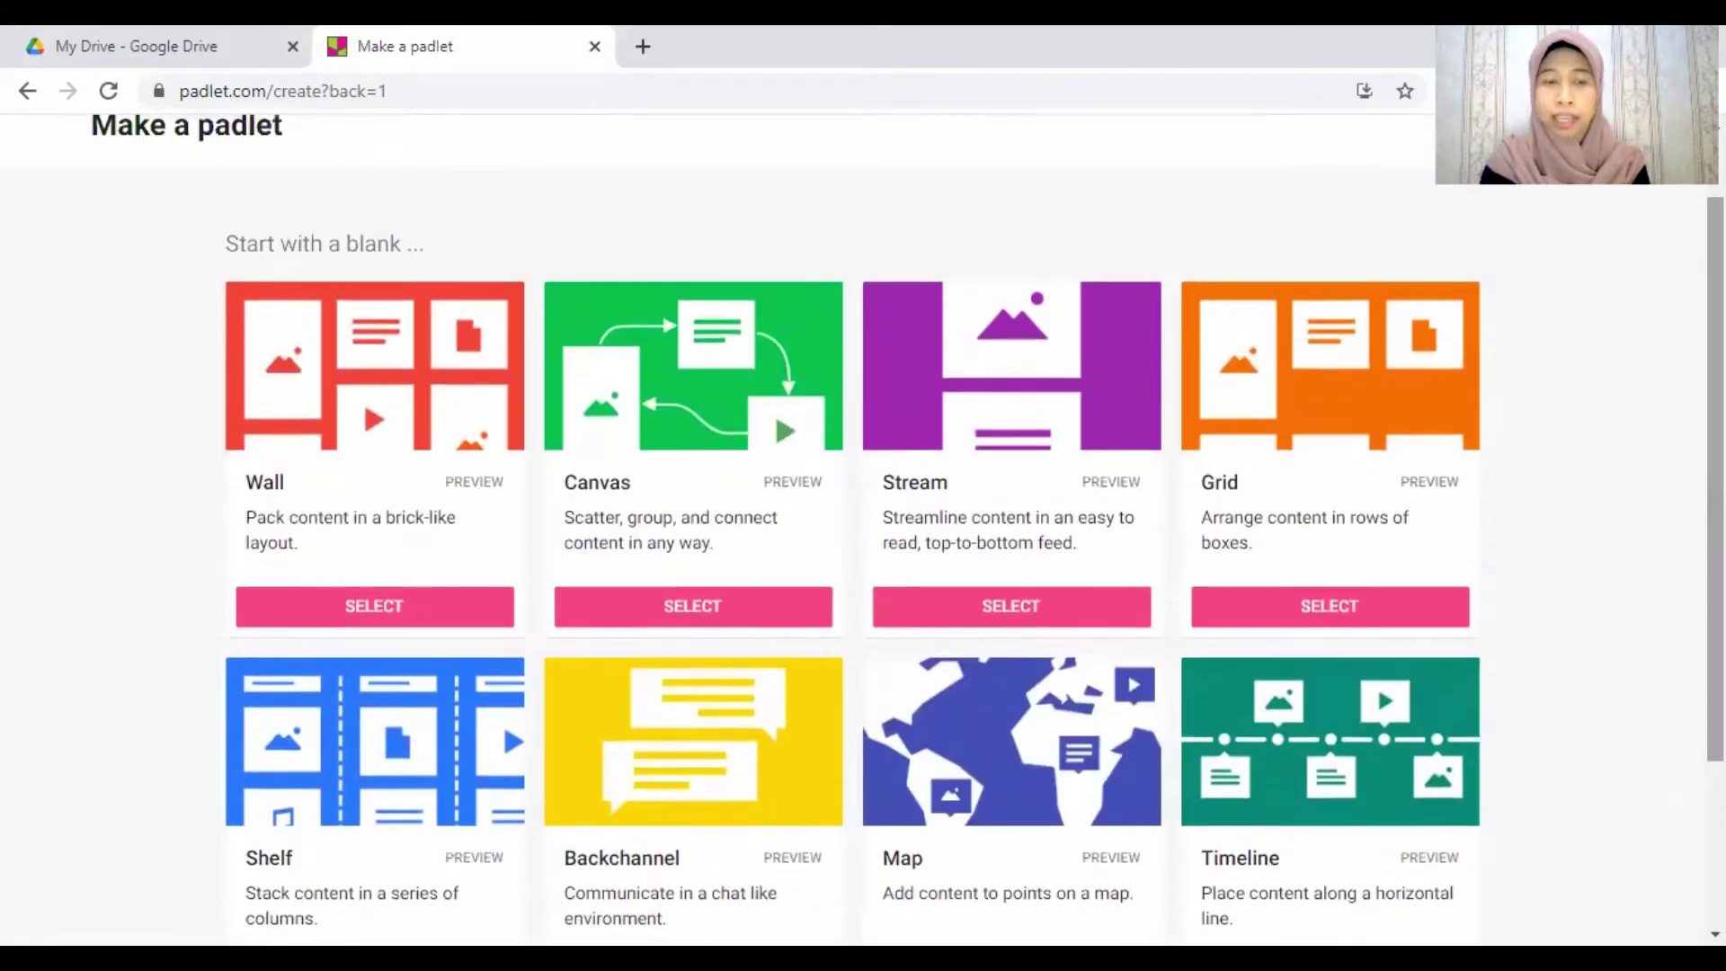
{"action": "left_click", "coordinate": [399, 610]}
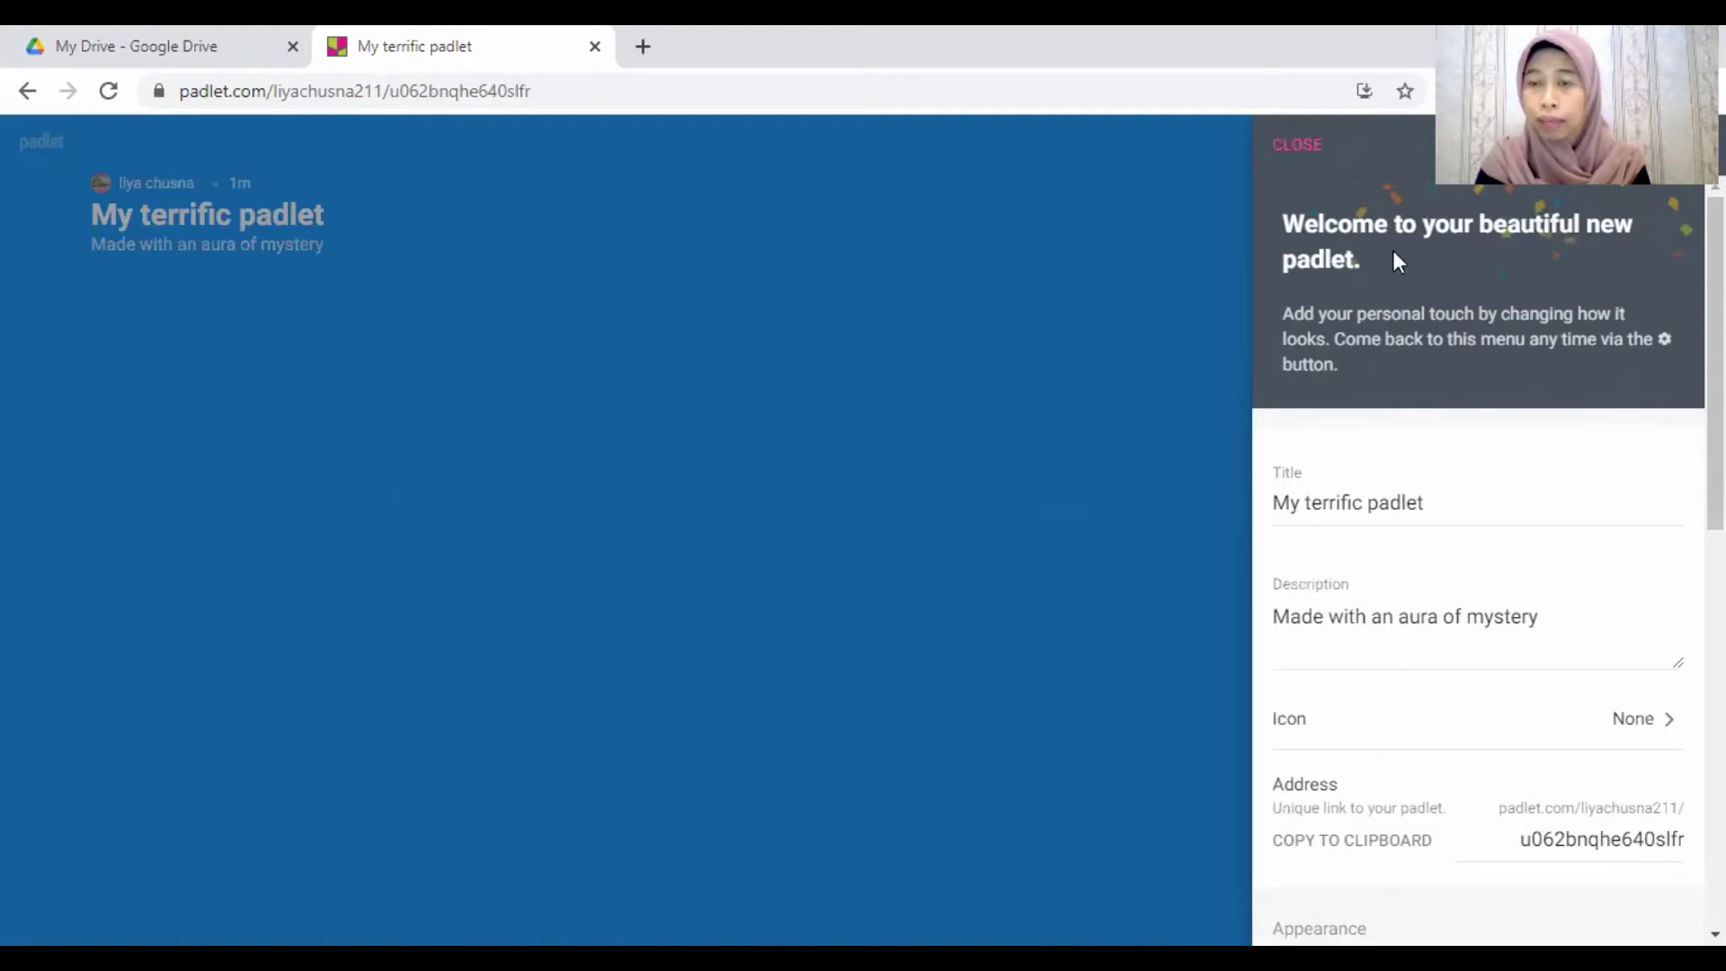
Step: Replace the new padlet's default title with "Refleksi Bahasa Indonesia_"
{"action": "scroll", "coordinate": [1479, 540], "scroll_direction": "down", "scroll_amount": 7}
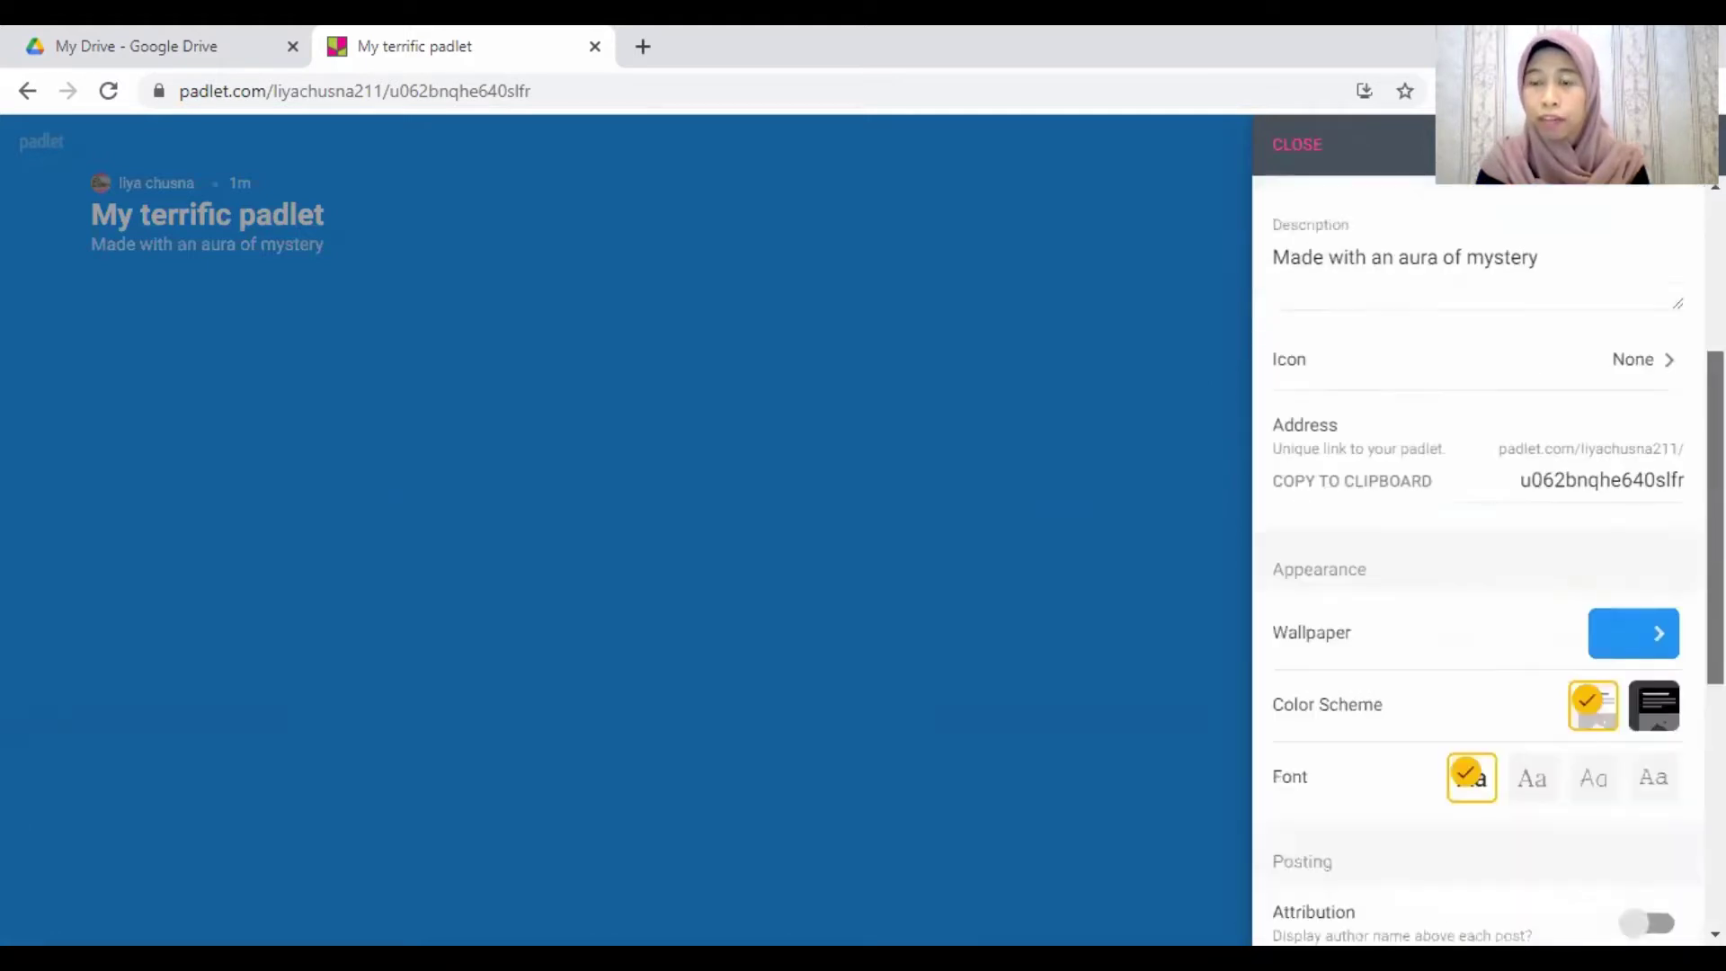
{"action": "scroll", "coordinate": [1553, 233], "scroll_direction": "up", "scroll_amount": 8}
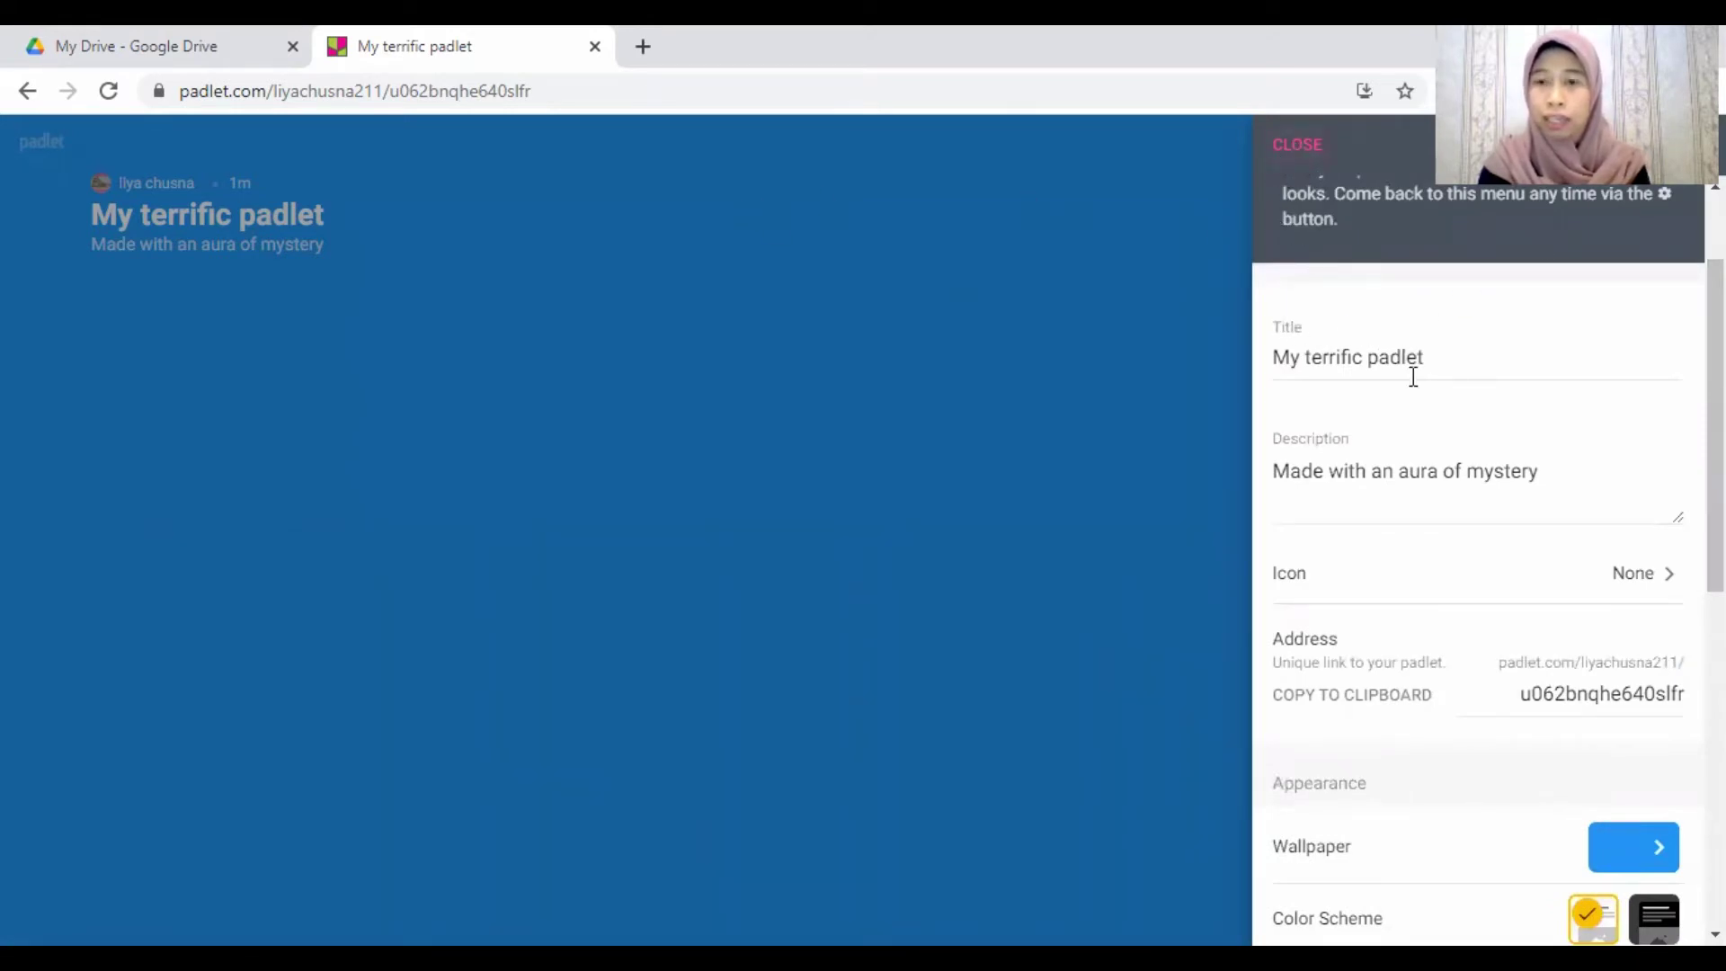
{"action": "scroll", "coordinate": [1629, 330], "scroll_direction": "up", "scroll_amount": 3}
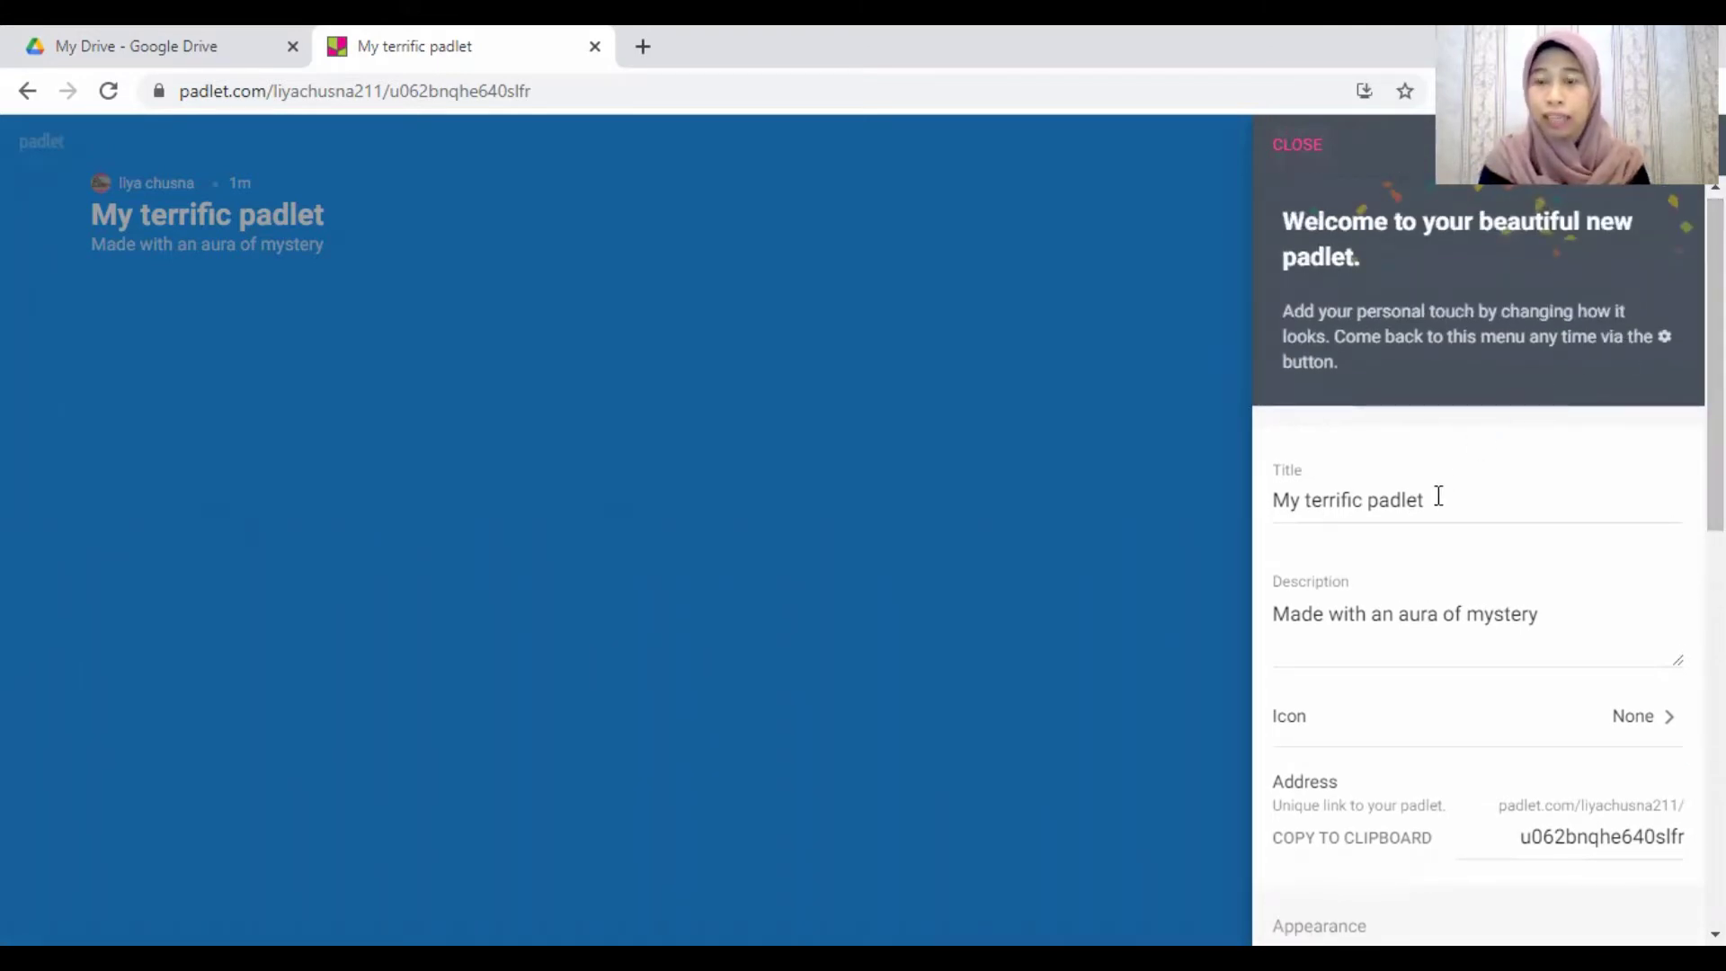
{"action": "left_click", "coordinate": [1439, 499]}
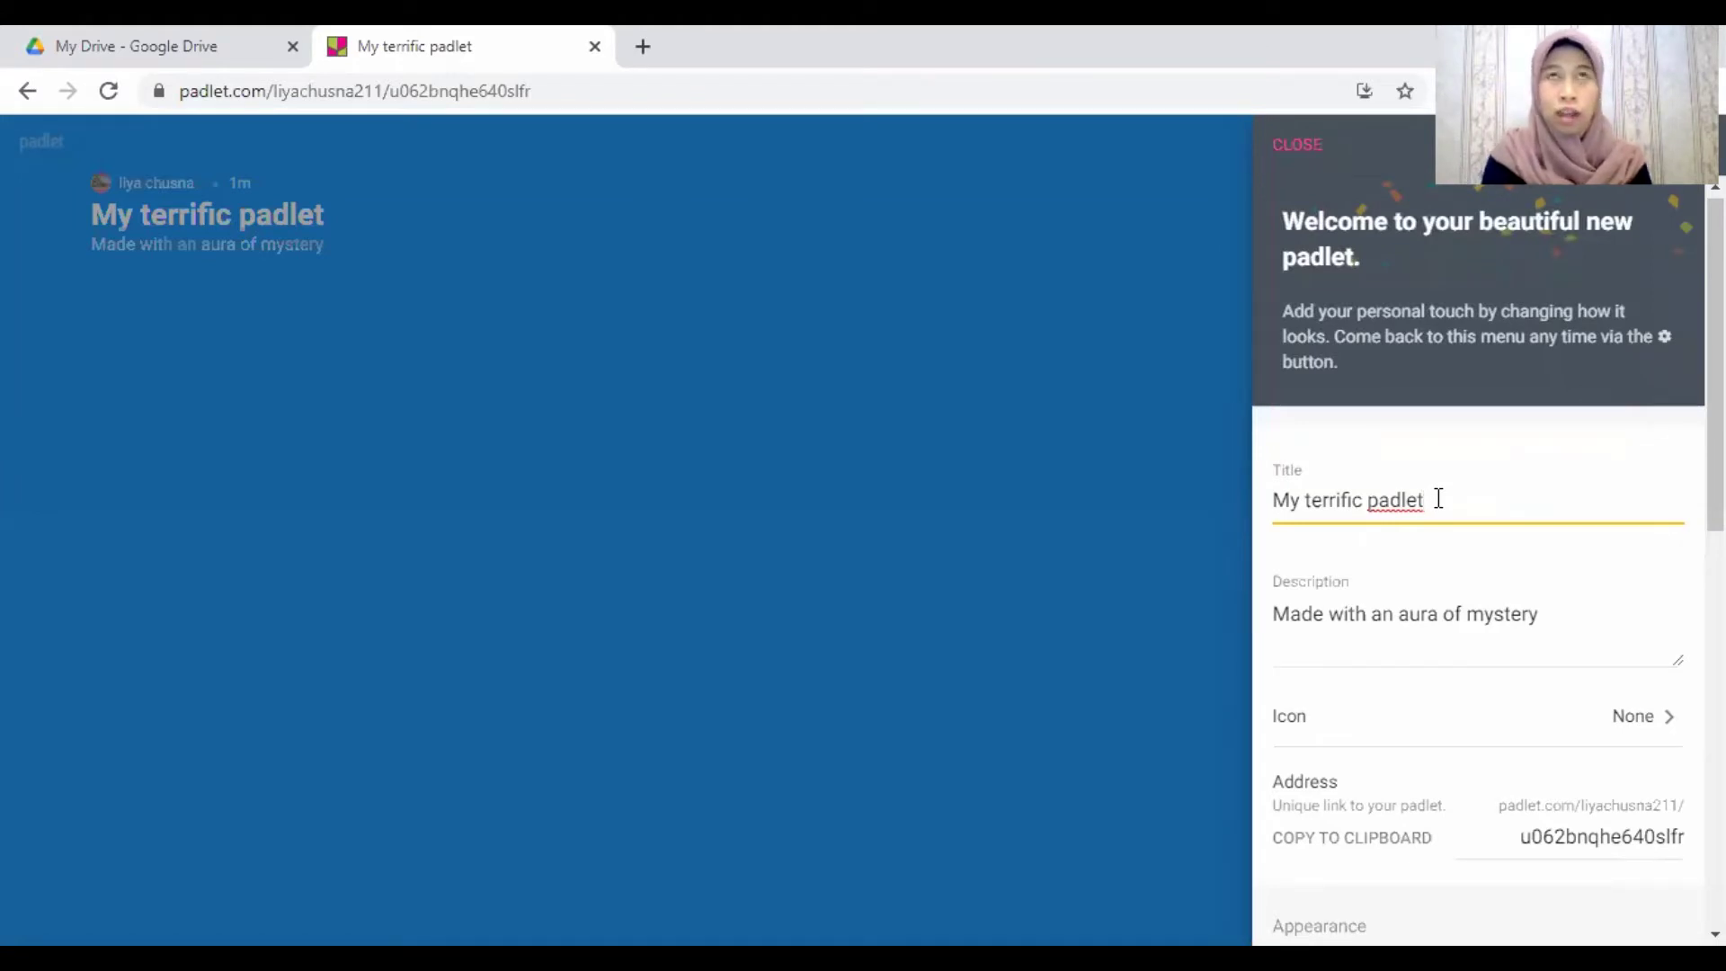
{"action": "left_click_drag", "start_coordinate": [1439, 498], "coordinate": [1266, 510]}
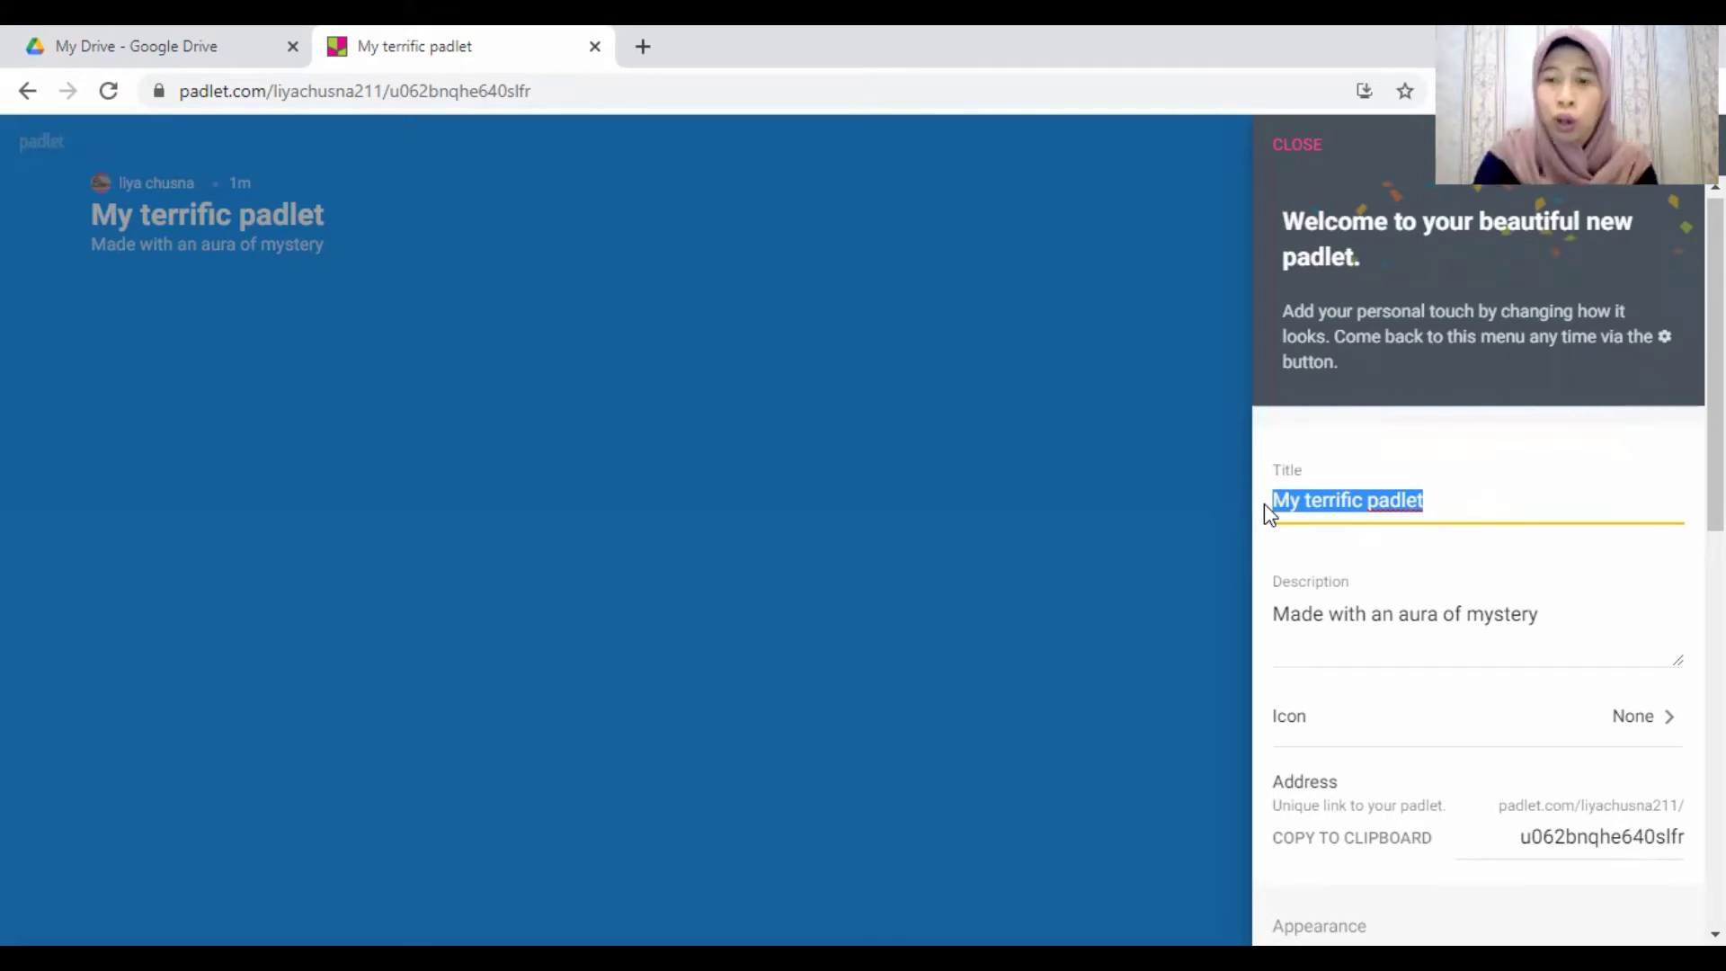
{"action": "key", "text": "BackSpace"}
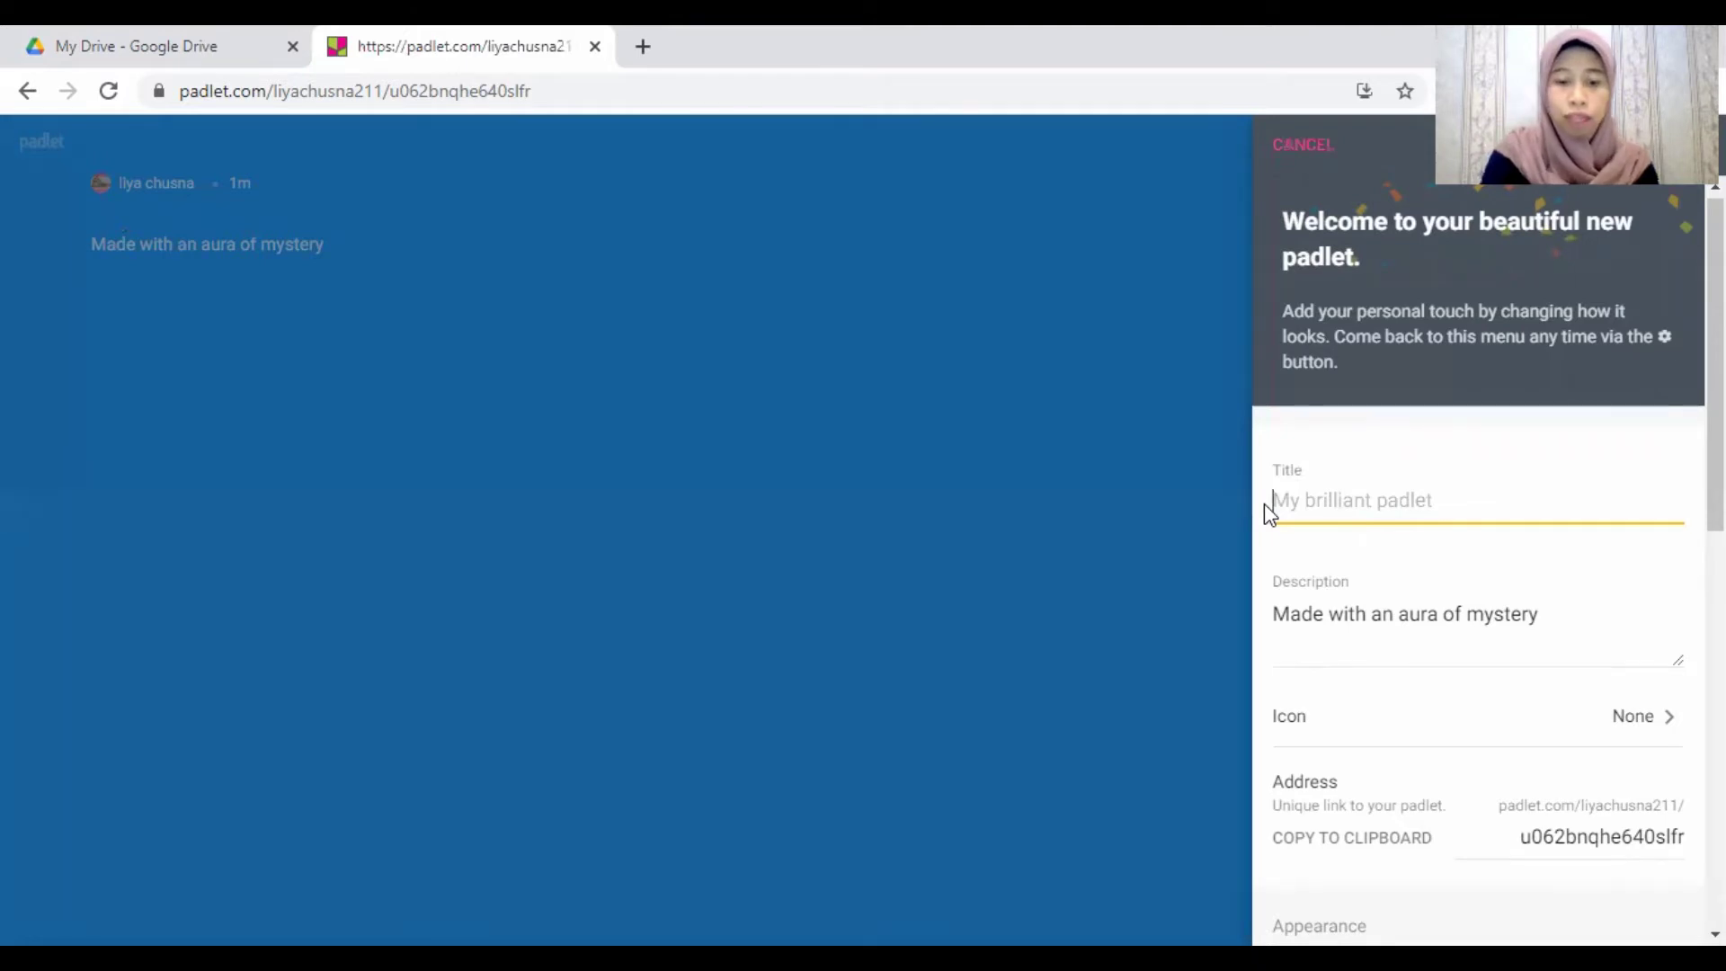
{"action": "type", "text": "Re"}
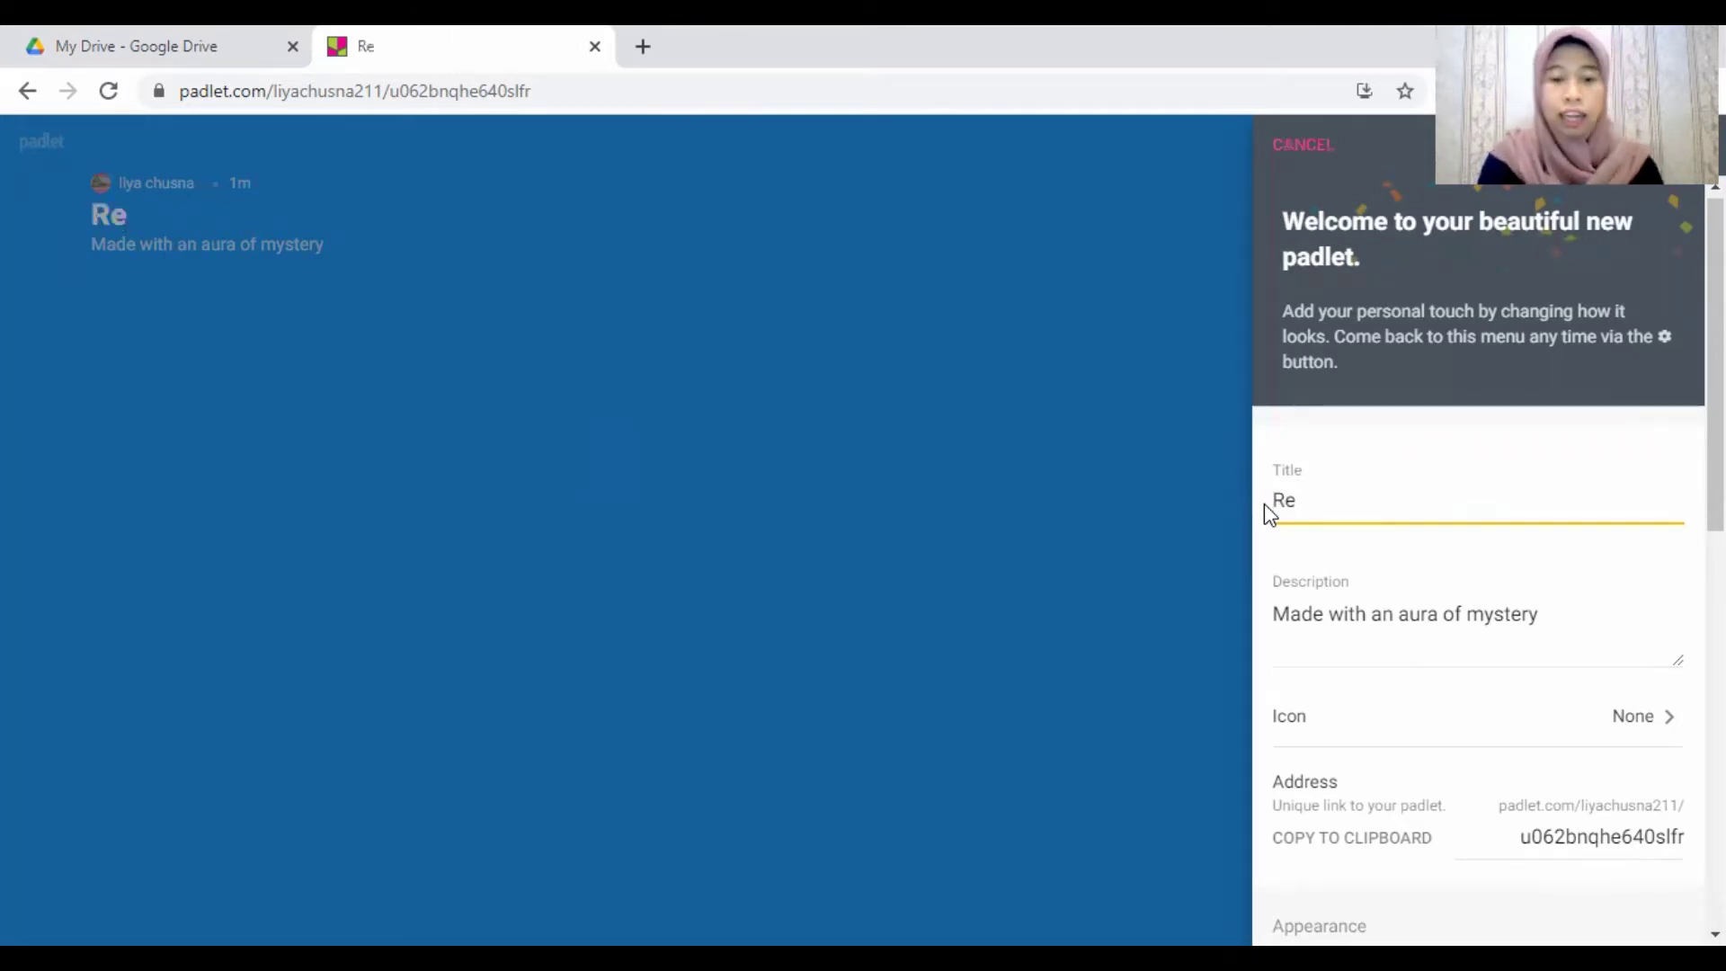
{"action": "type", "text": "fleksi"}
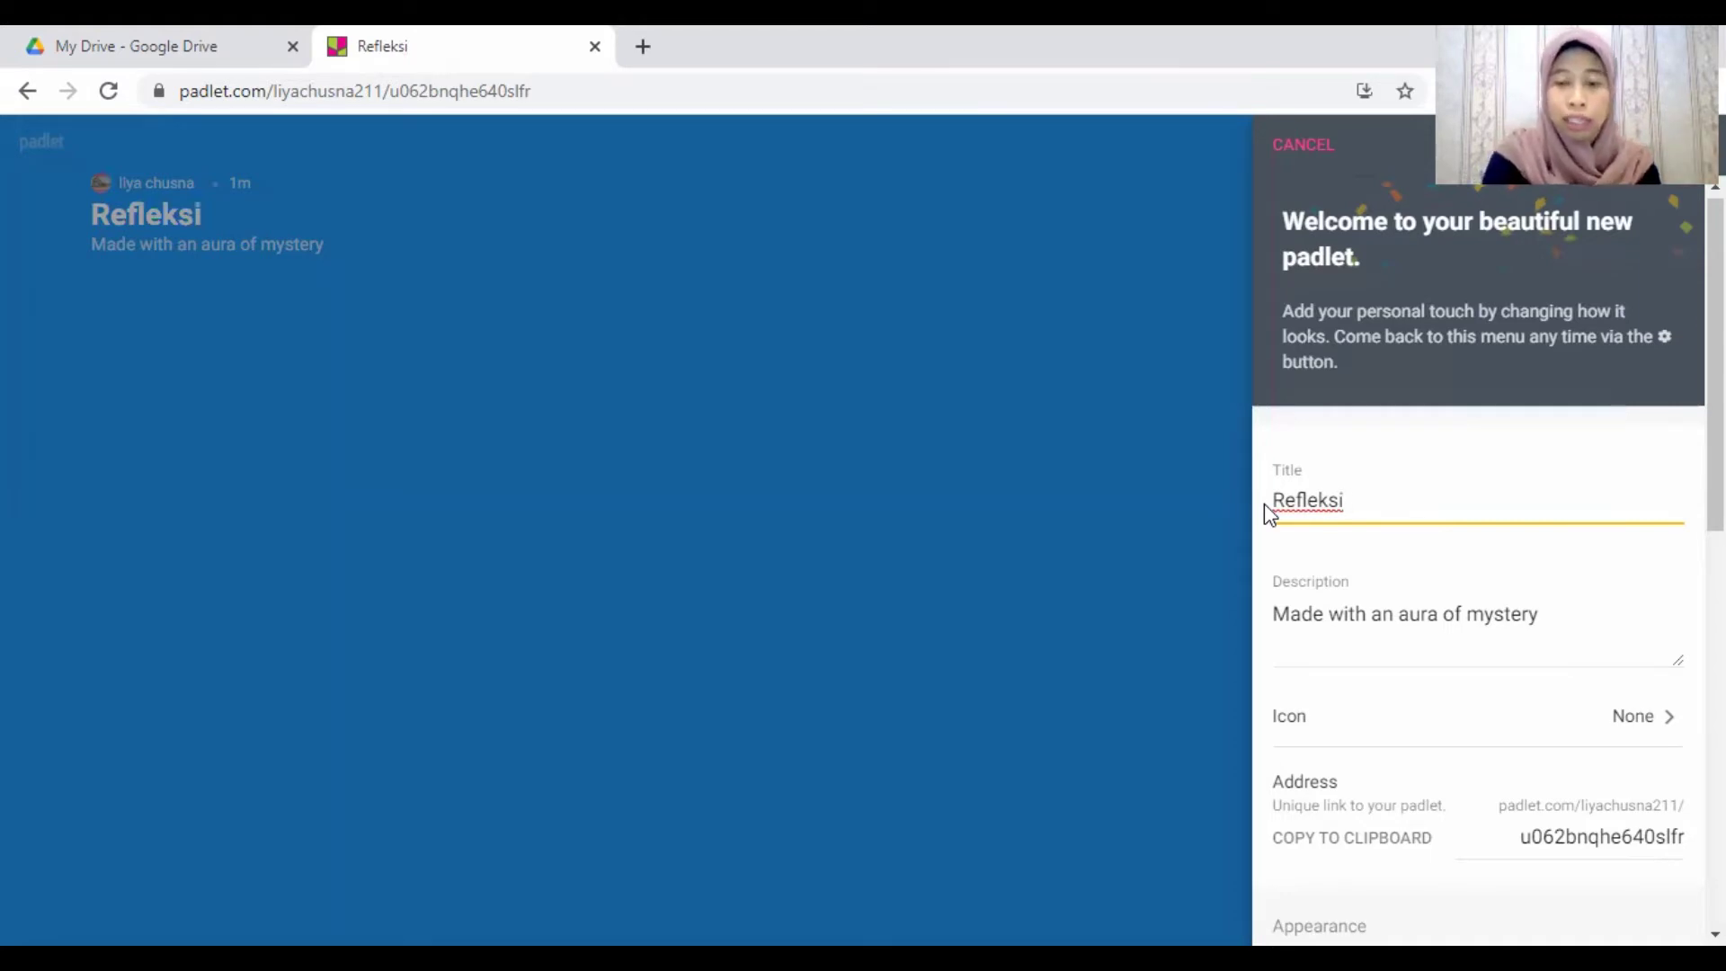
{"action": "type", "text": "Baha"}
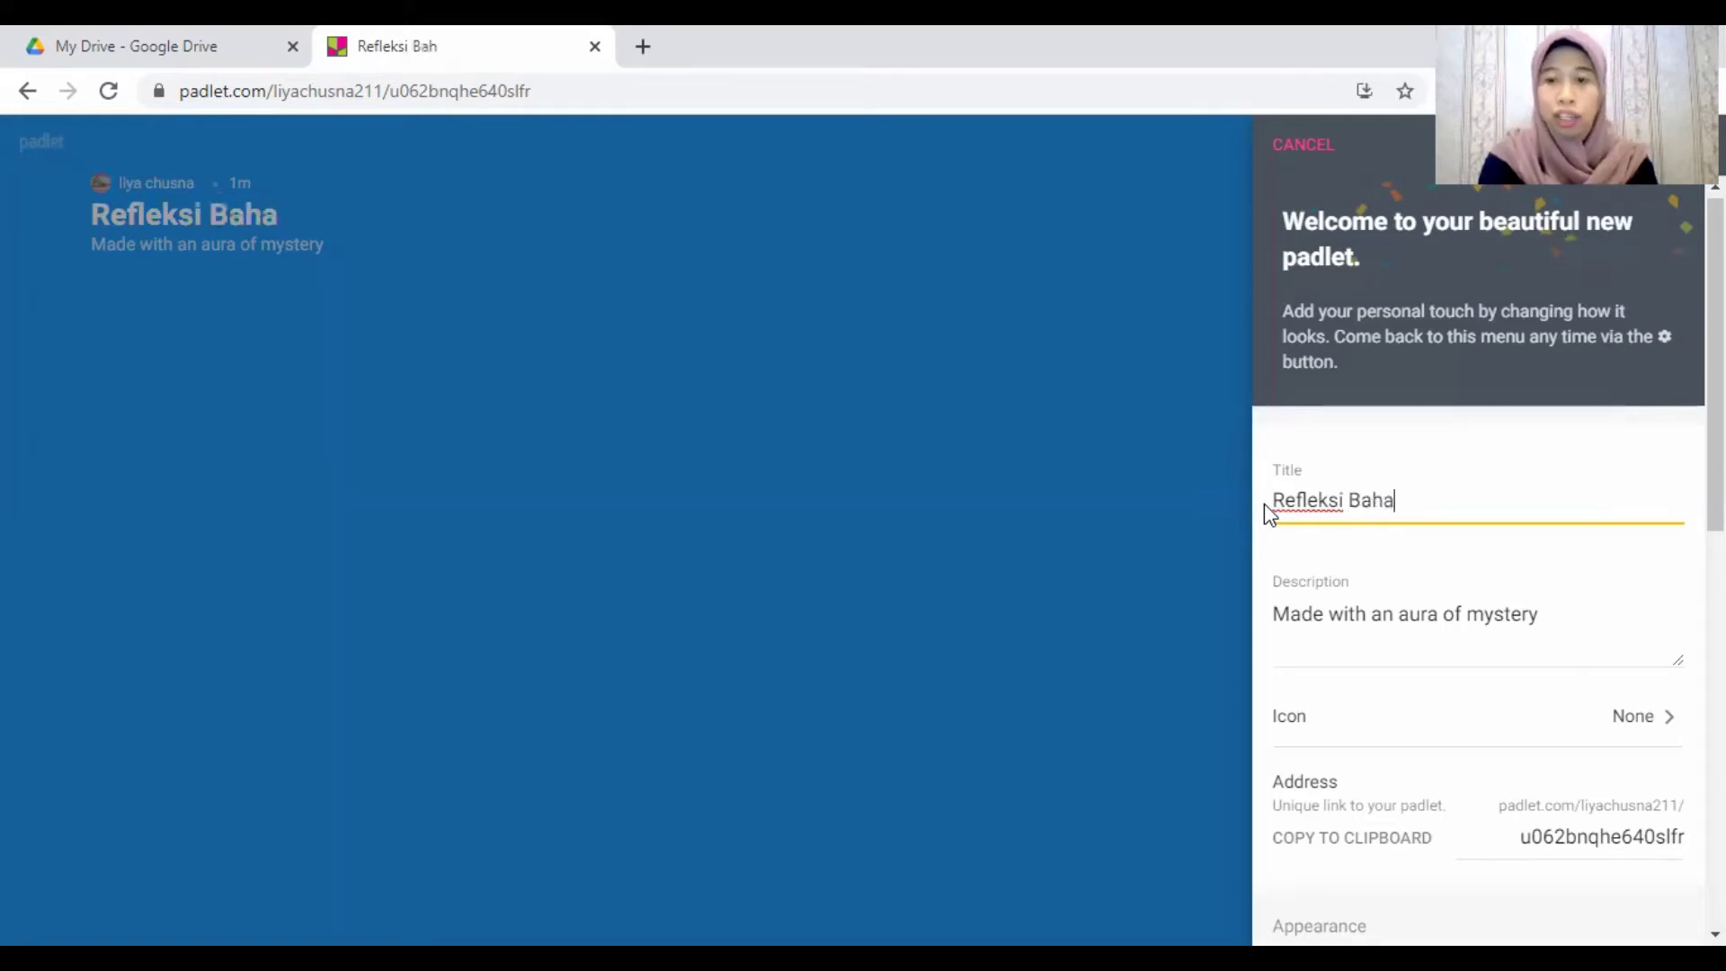
{"action": "type", "text": "sa "}
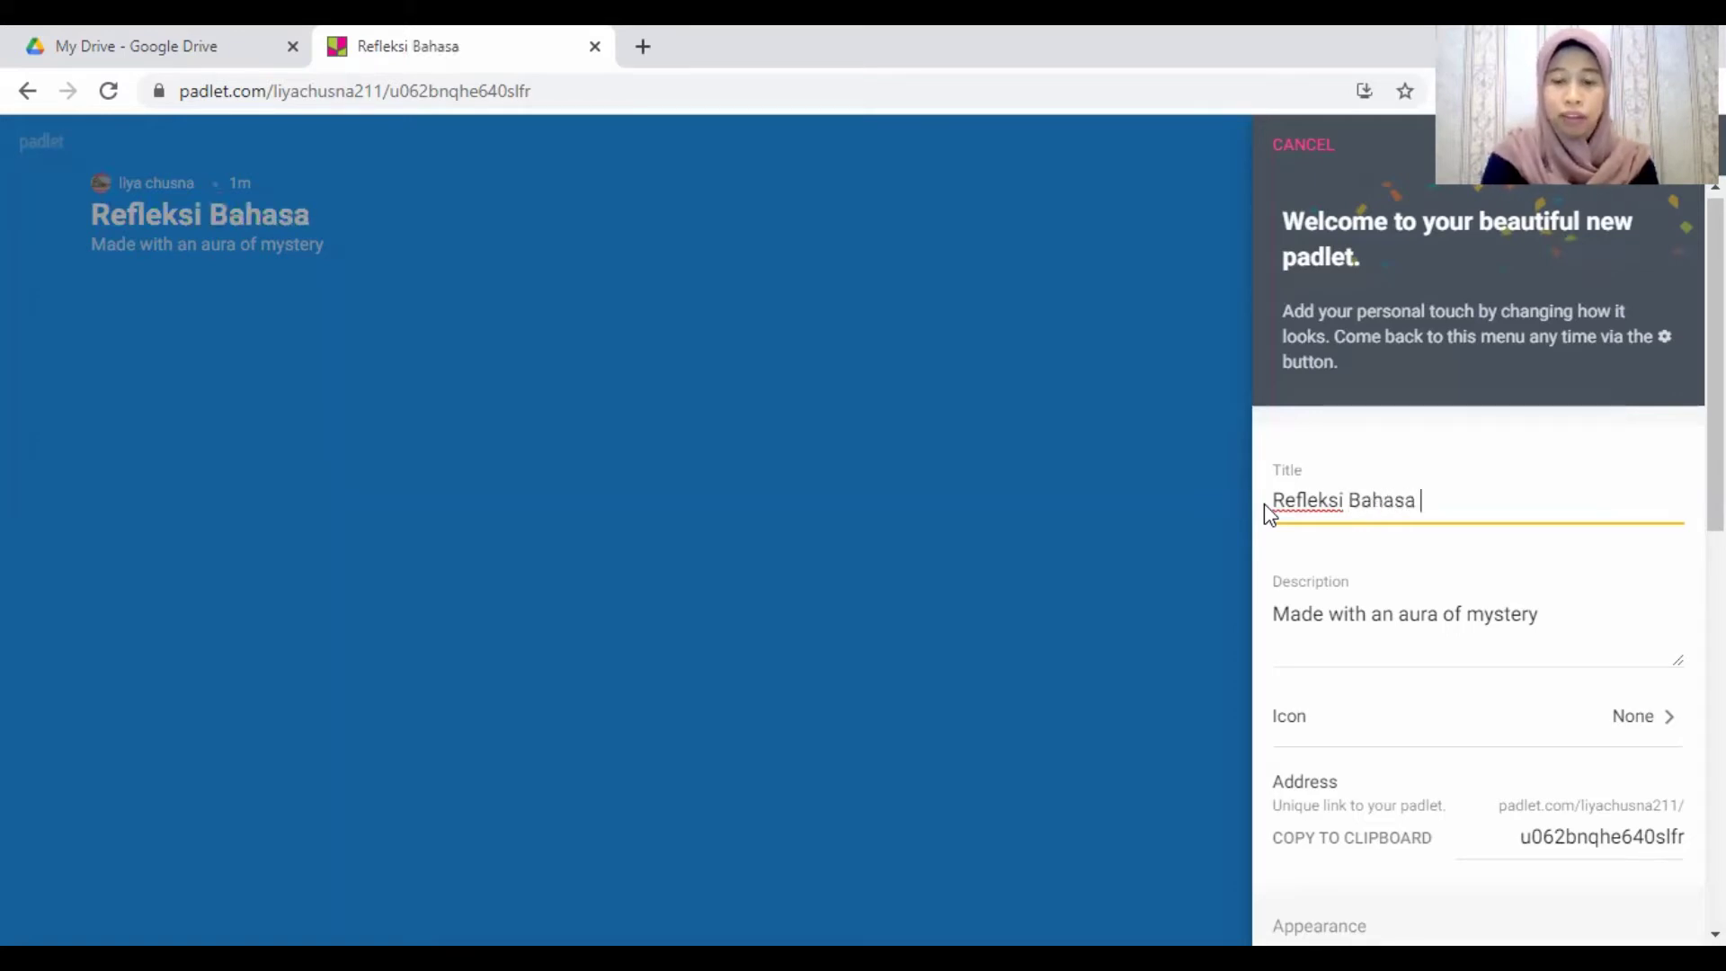
{"action": "type", "text": "In"}
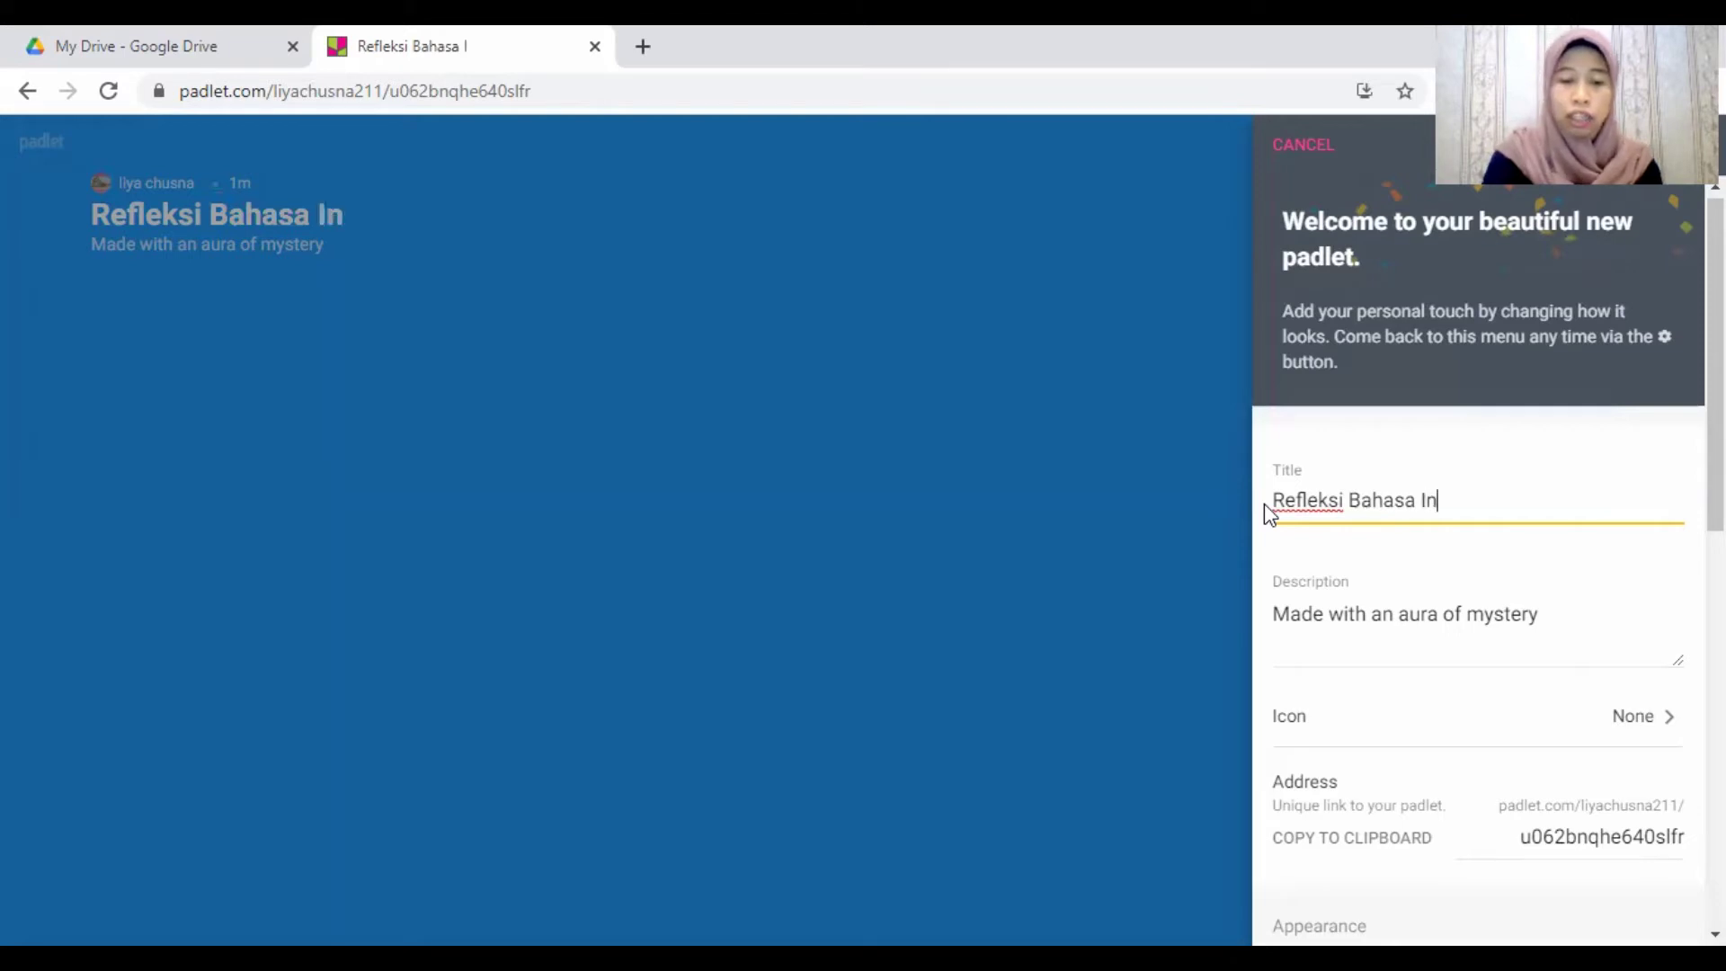
{"action": "type", "text": "donesia"}
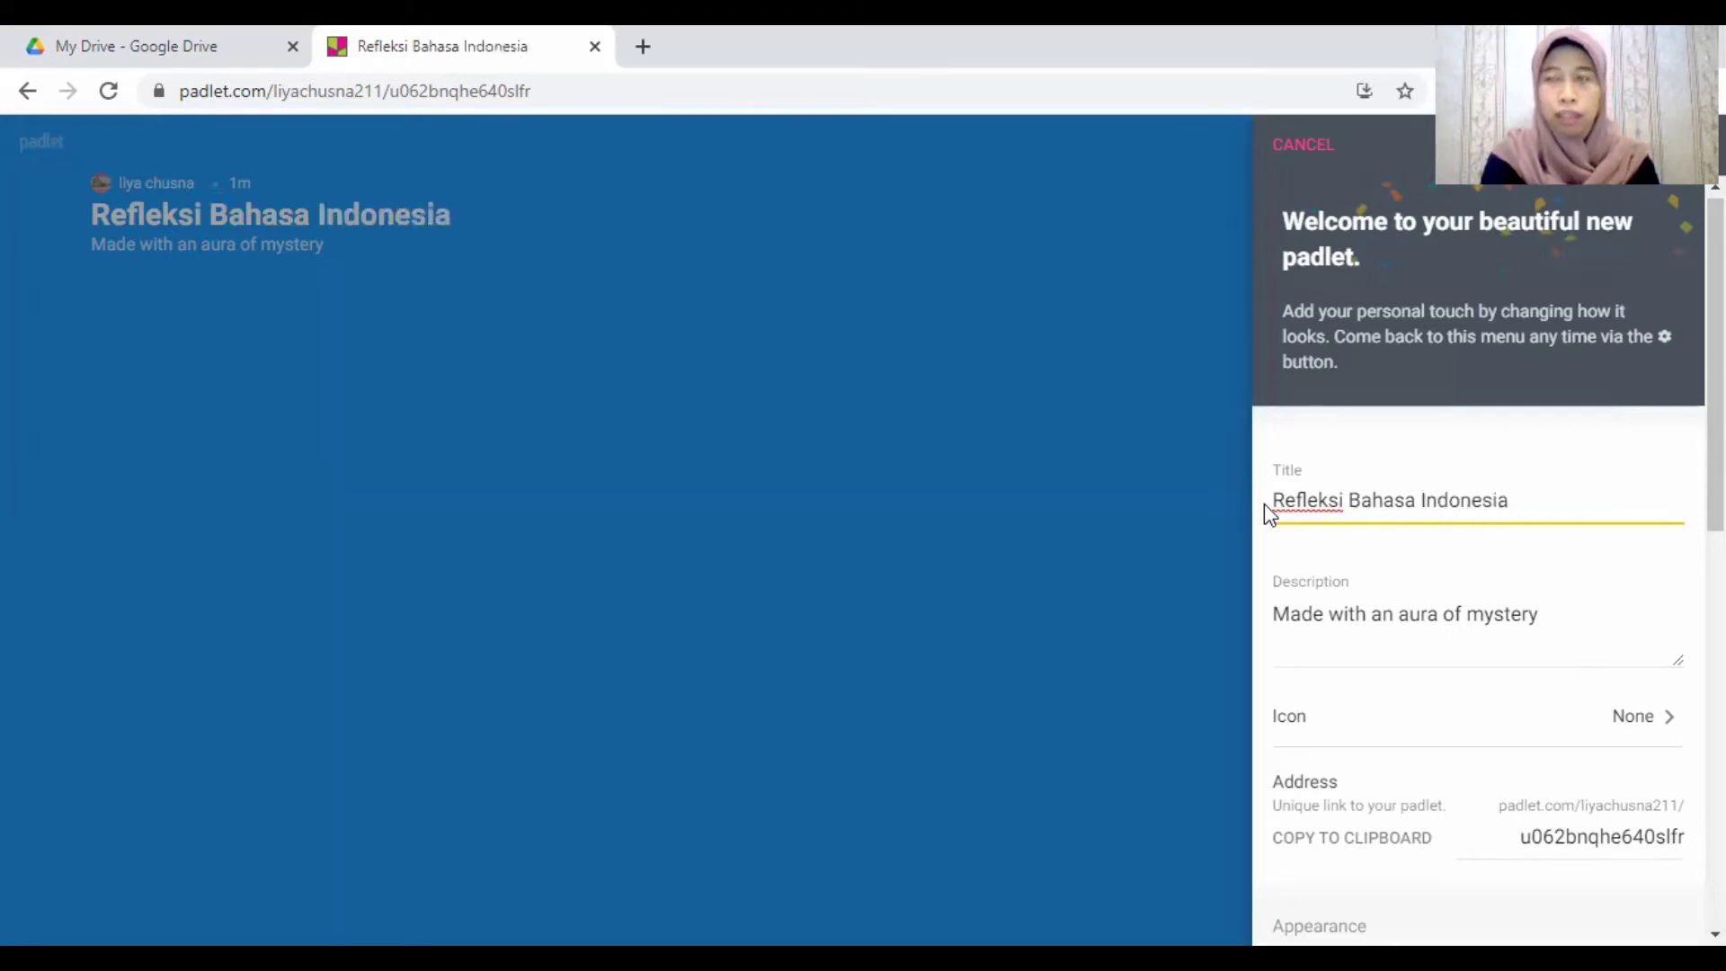
{"action": "type", "text": "_"}
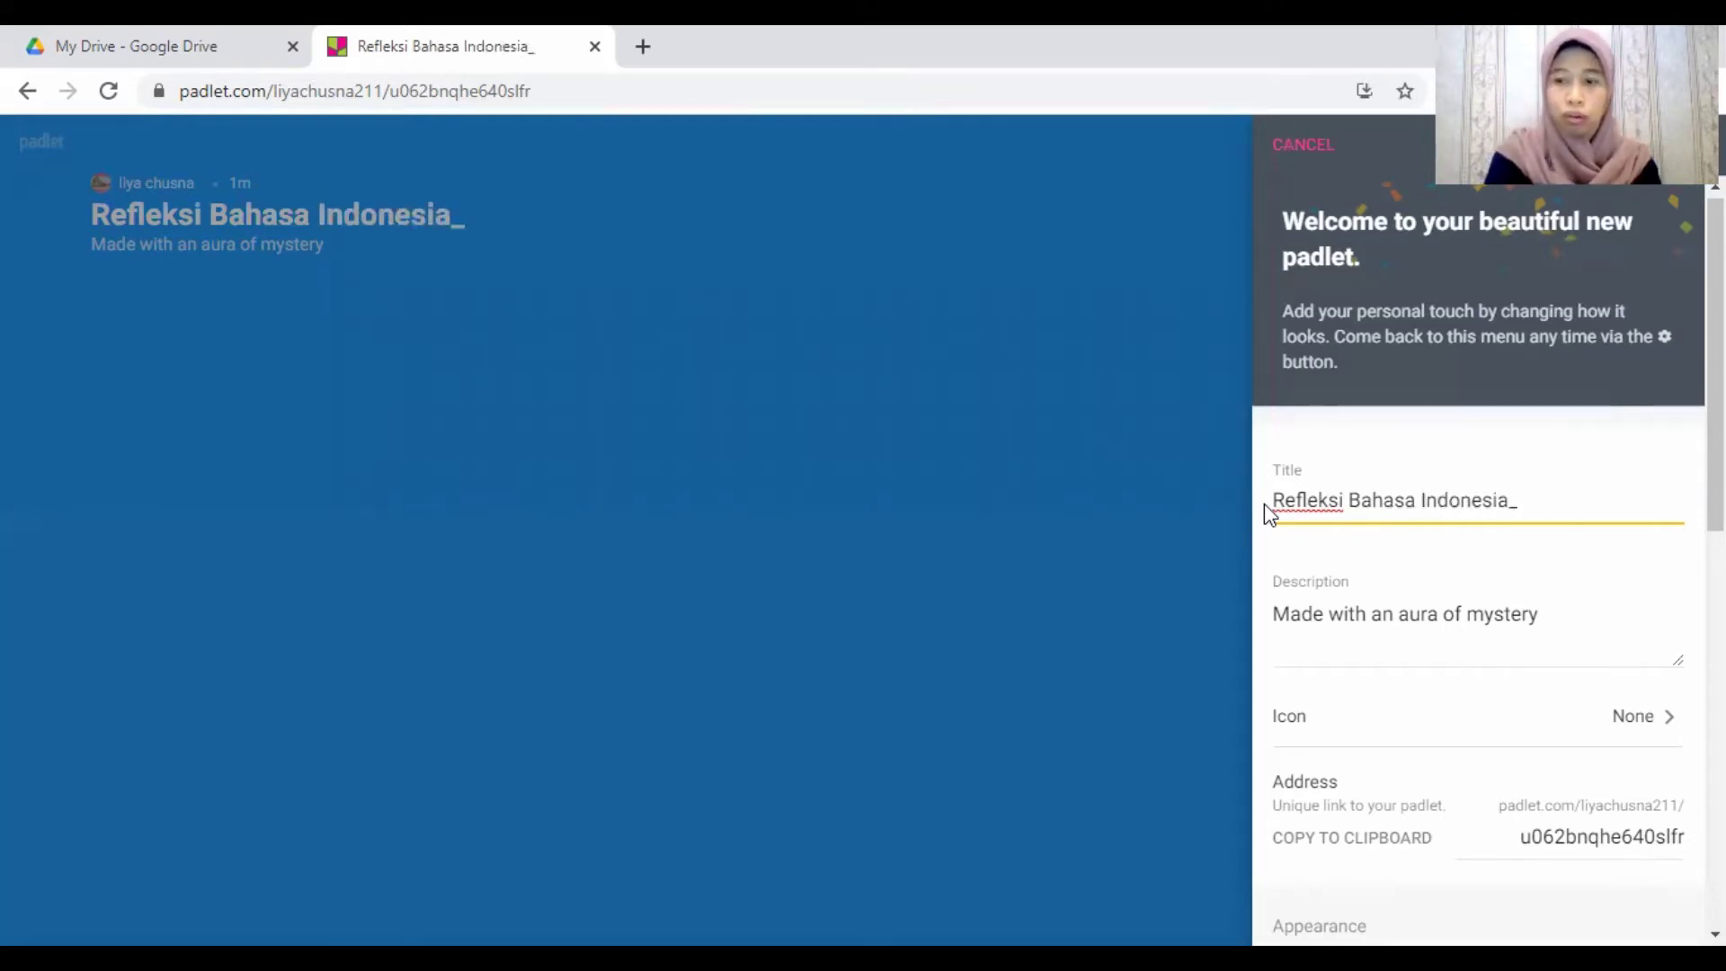
Step: Replace "Bahasa Indonesia_" in the padlet's title with "Ide POko"
{"action": "key", "text": "BackSpace"}
{"action": "key", "text": "BackSpace"}
{"action": "key", "text": "BackSpace"}
{"action": "key", "text": "BackSpace"}
{"action": "key", "text": "BackSpace"}
{"action": "key", "text": "BackSpace"}
{"action": "key", "text": "BackSpace"}
{"action": "key", "text": "BackSpace"}
{"action": "key", "text": "BackSpace"}
{"action": "key", "text": "BackSpace"}
{"action": "key", "text": "BackSpace"}
{"action": "key", "text": "BackSpace"}
{"action": "key", "text": "BackSpace"}
{"action": "key", "text": "BackSpace"}
{"action": "key", "text": "BackSpace"}
{"action": "key", "text": "BackSpace"}
{"action": "key", "text": "BackSpace"}
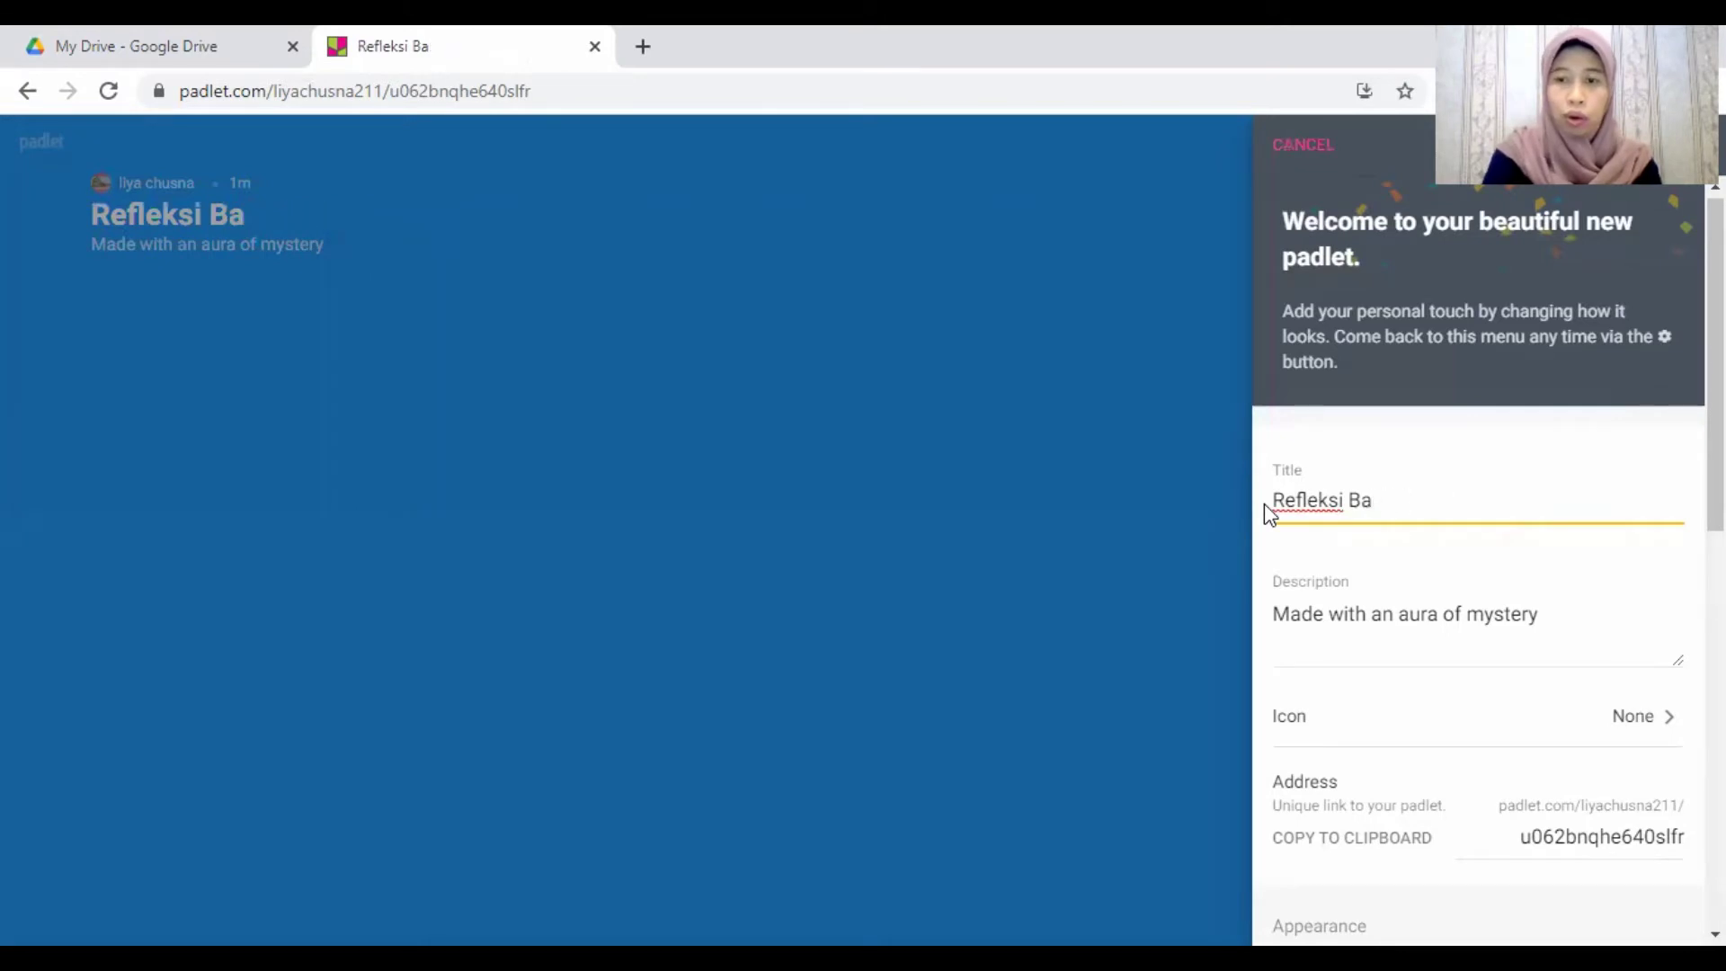
{"action": "type", "text": "Ide "}
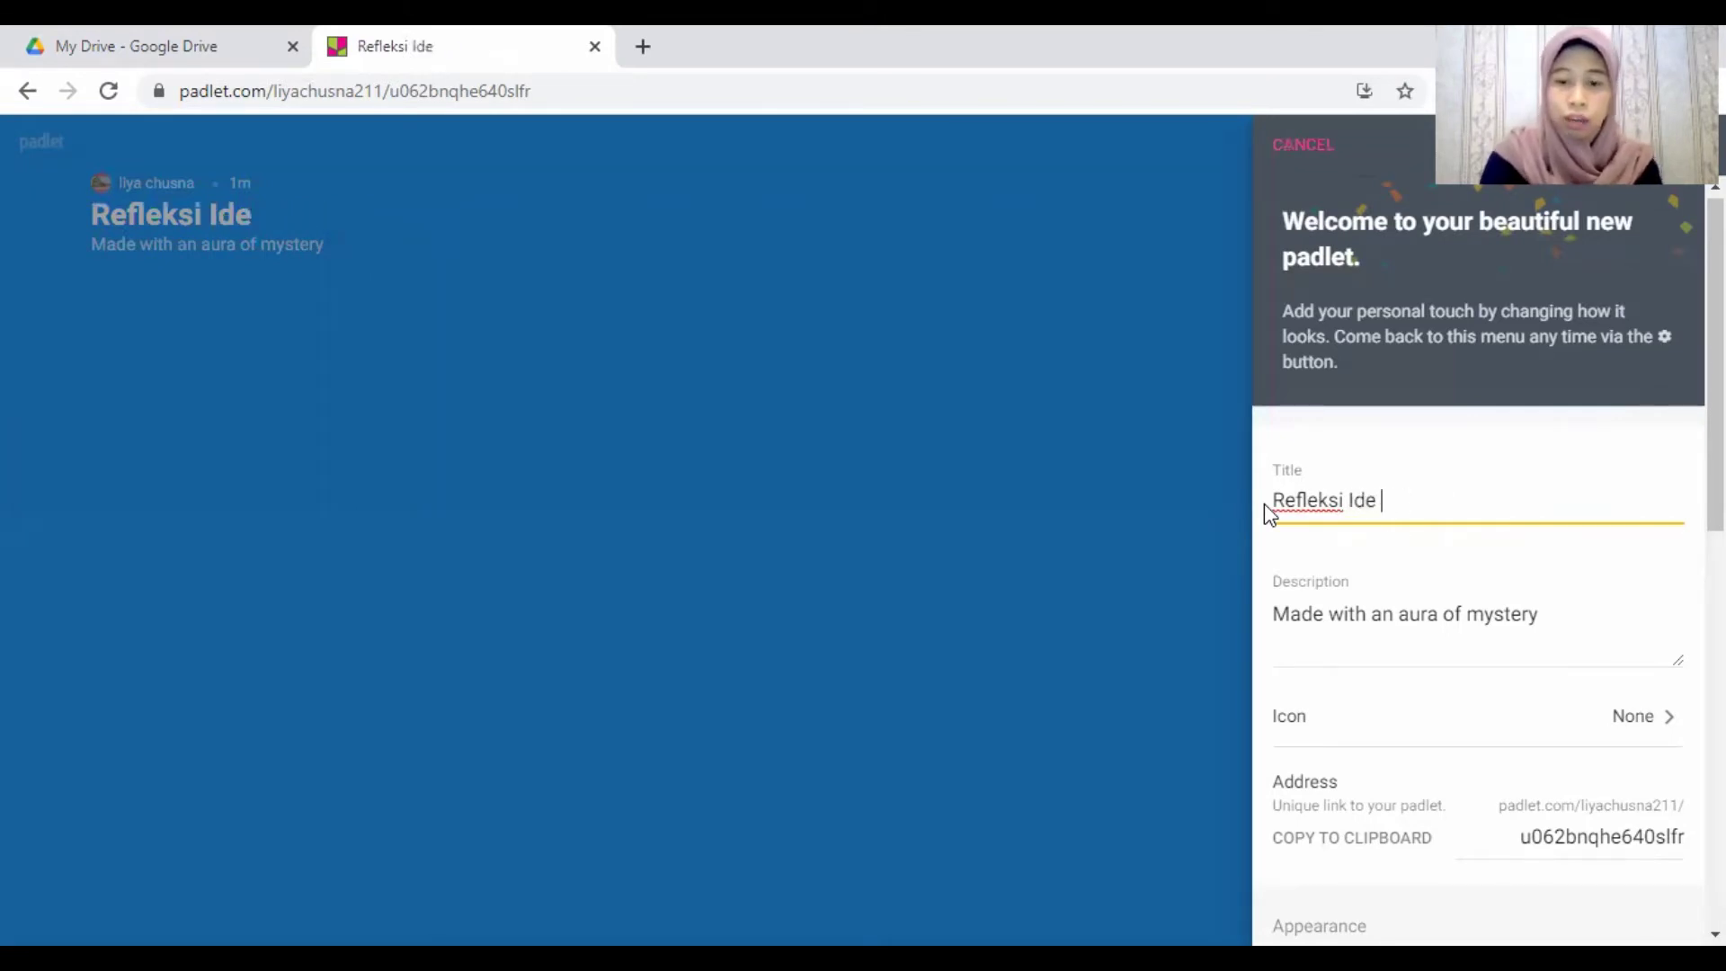
{"action": "type", "text": "POko"}
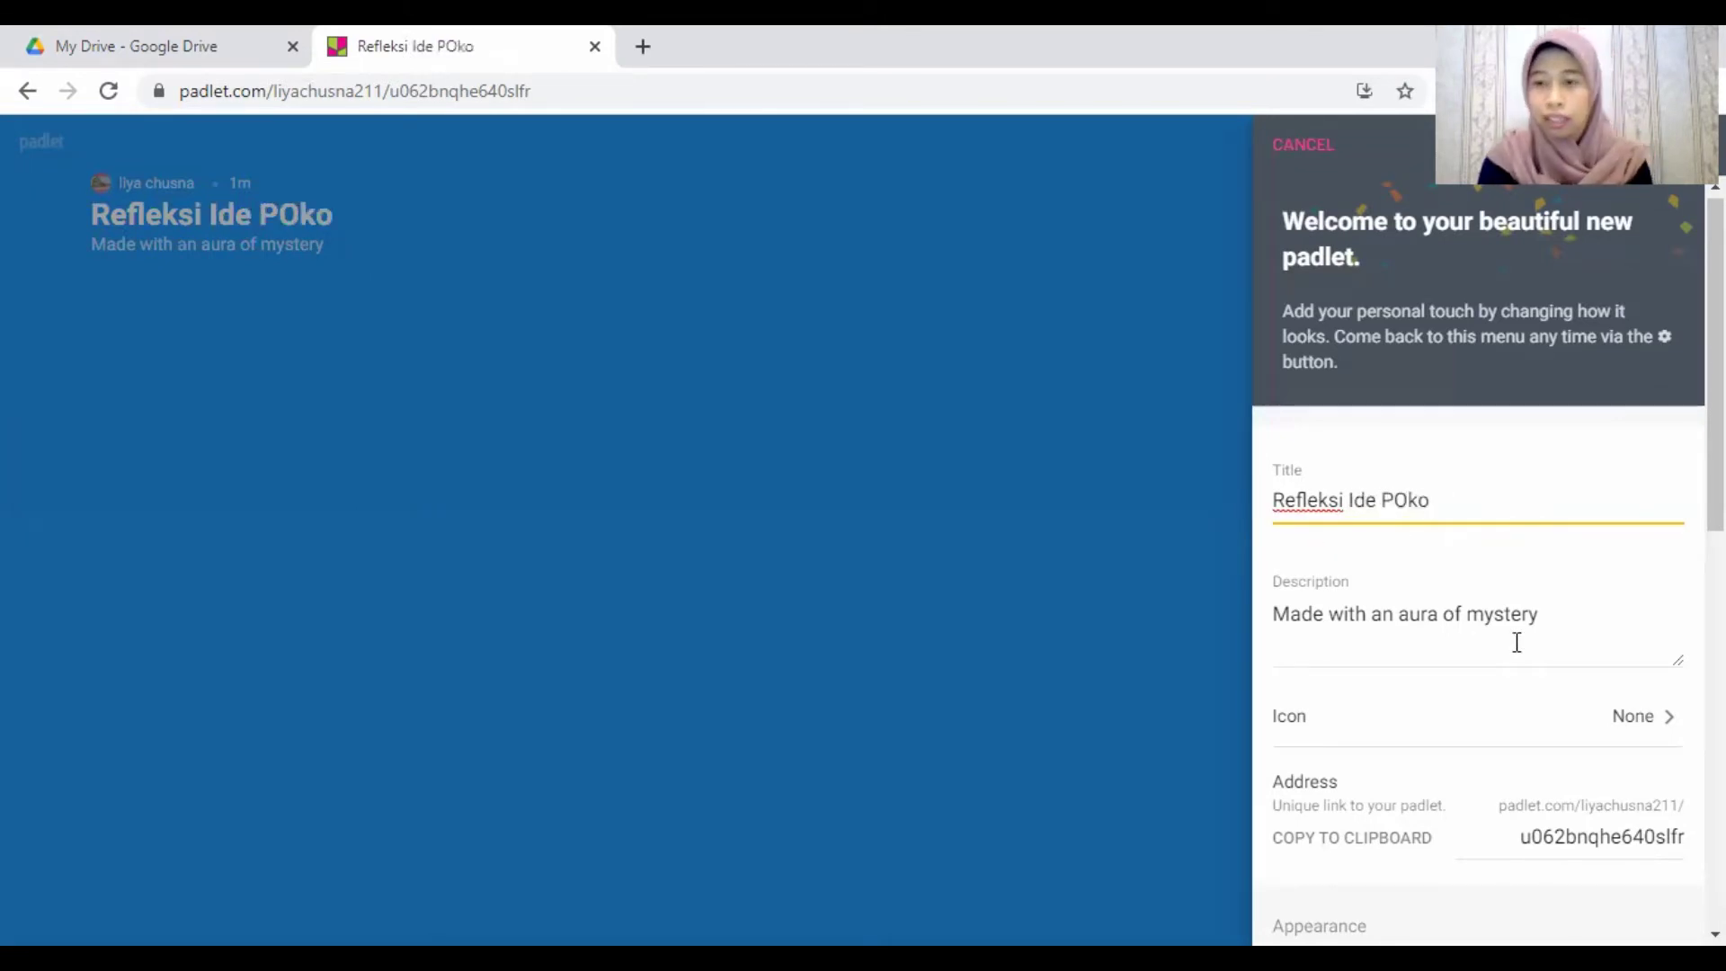
Step: Correct the last word of the title so that it reads "Refleksi Ide Pokok"
{"action": "left_click", "coordinate": [1555, 617]}
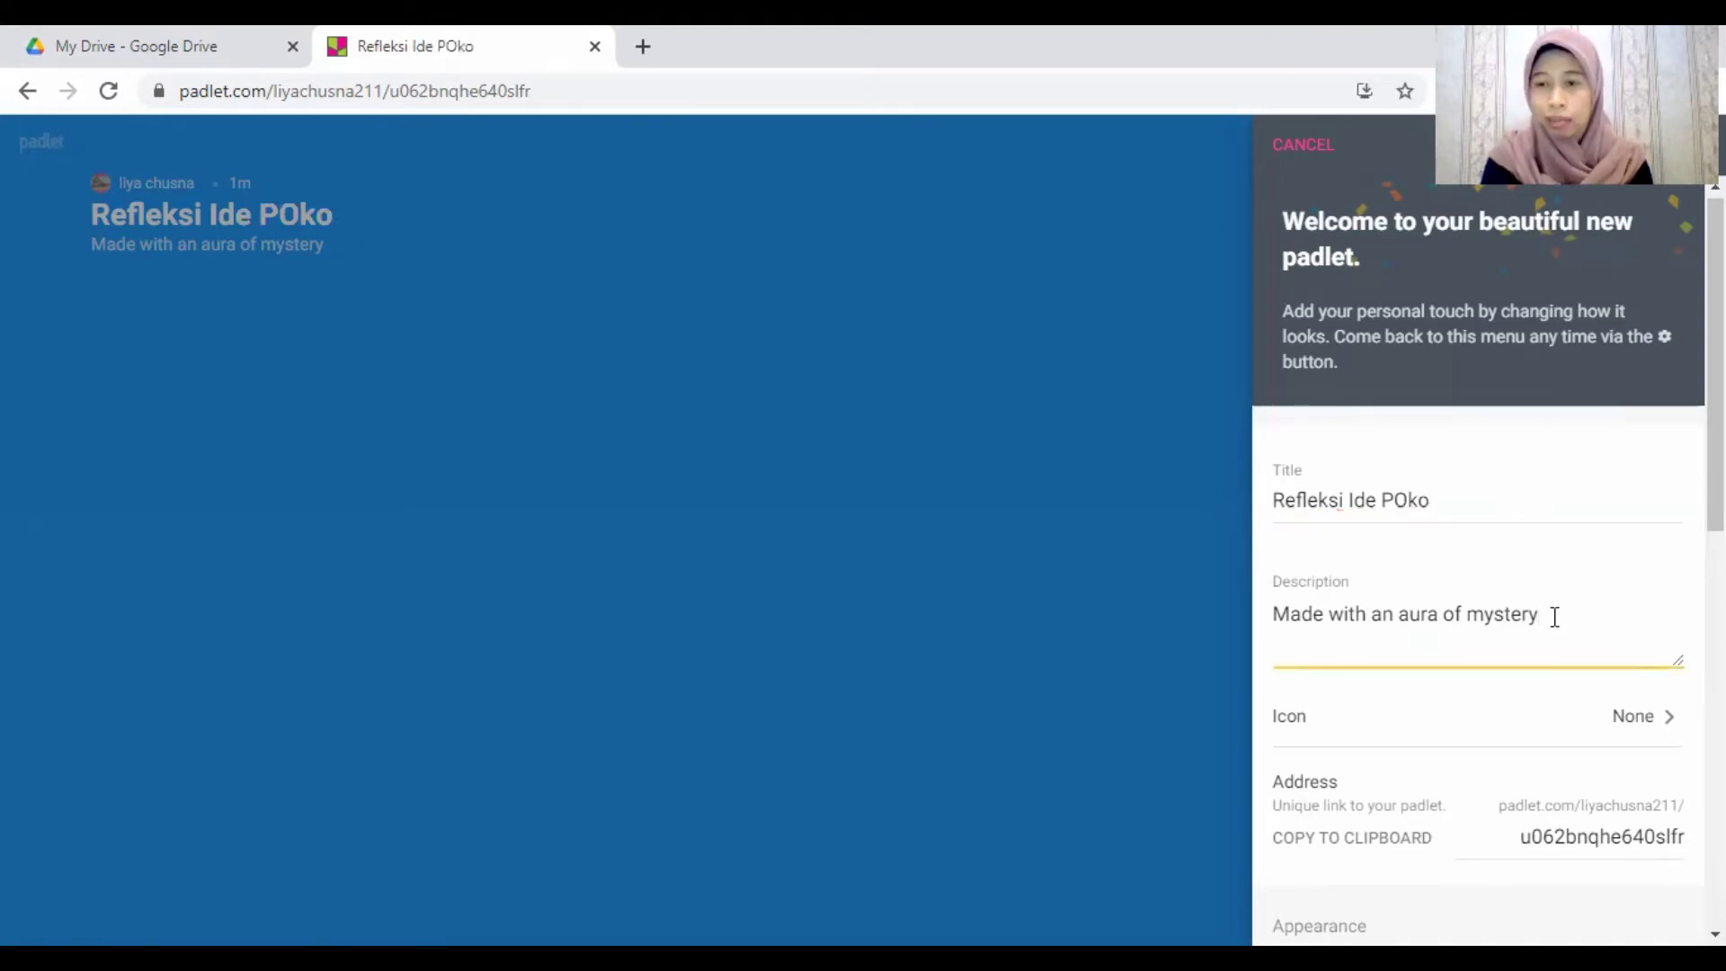
{"action": "left_click_drag", "start_coordinate": [1555, 617], "coordinate": [1347, 601]}
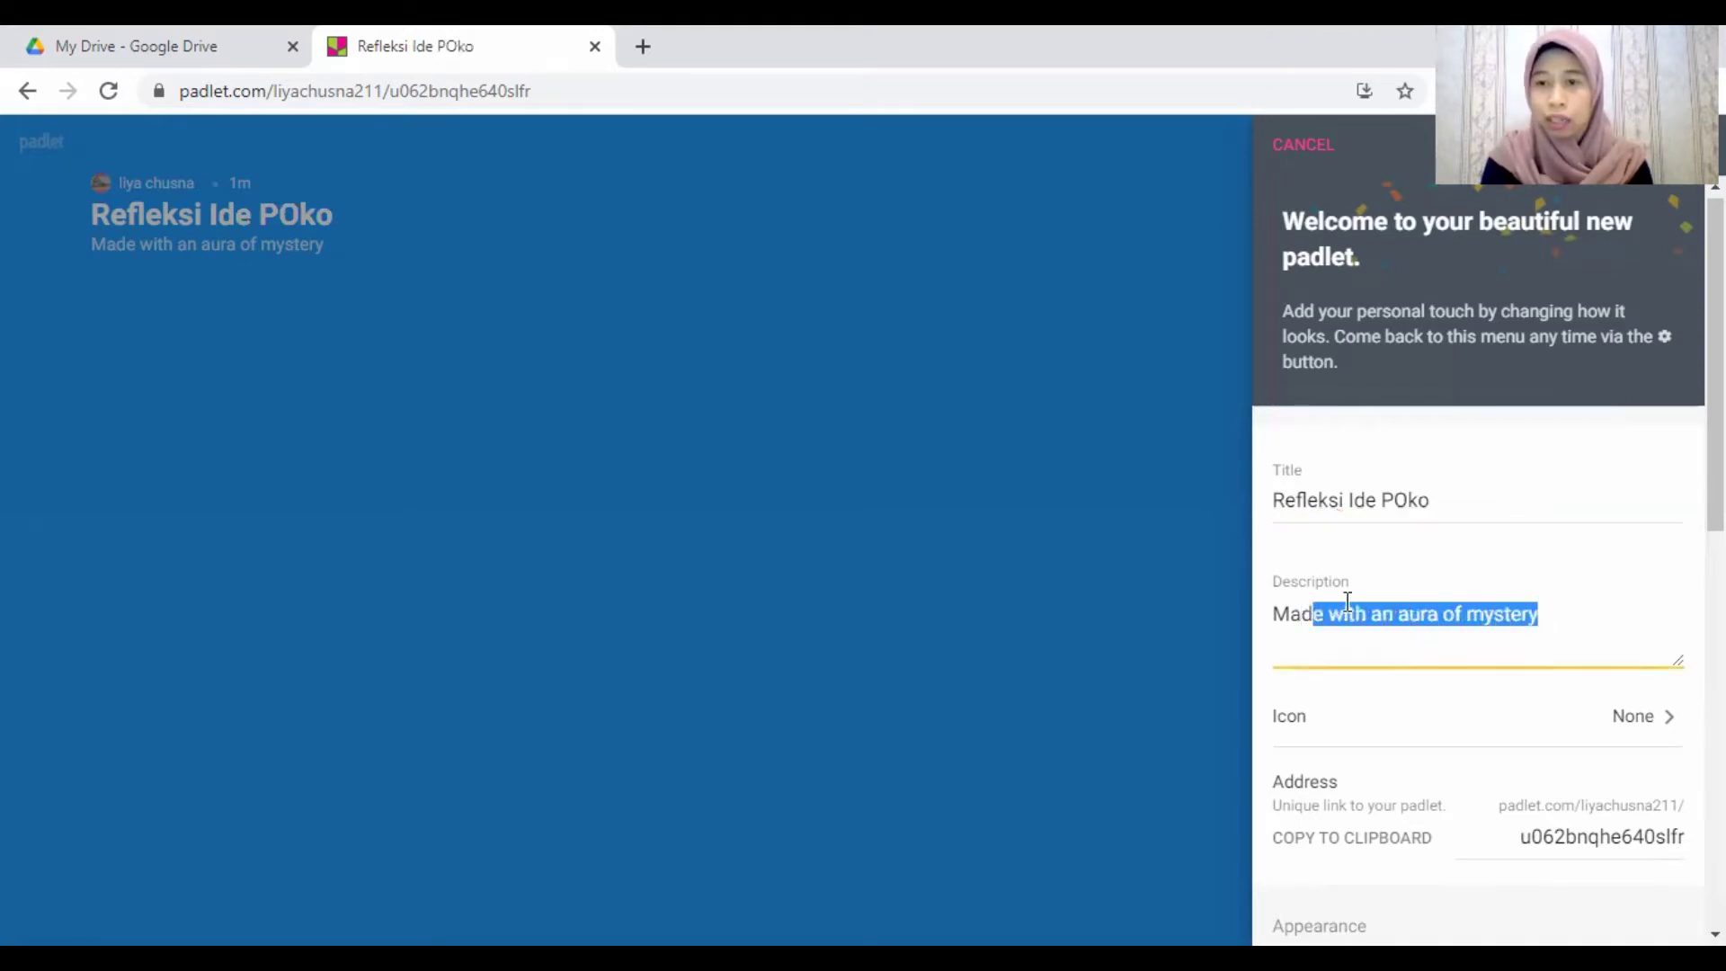
{"action": "left_click", "coordinate": [1408, 504]}
{"action": "key", "text": "BackSpace"}
{"action": "type", "text": "o"}
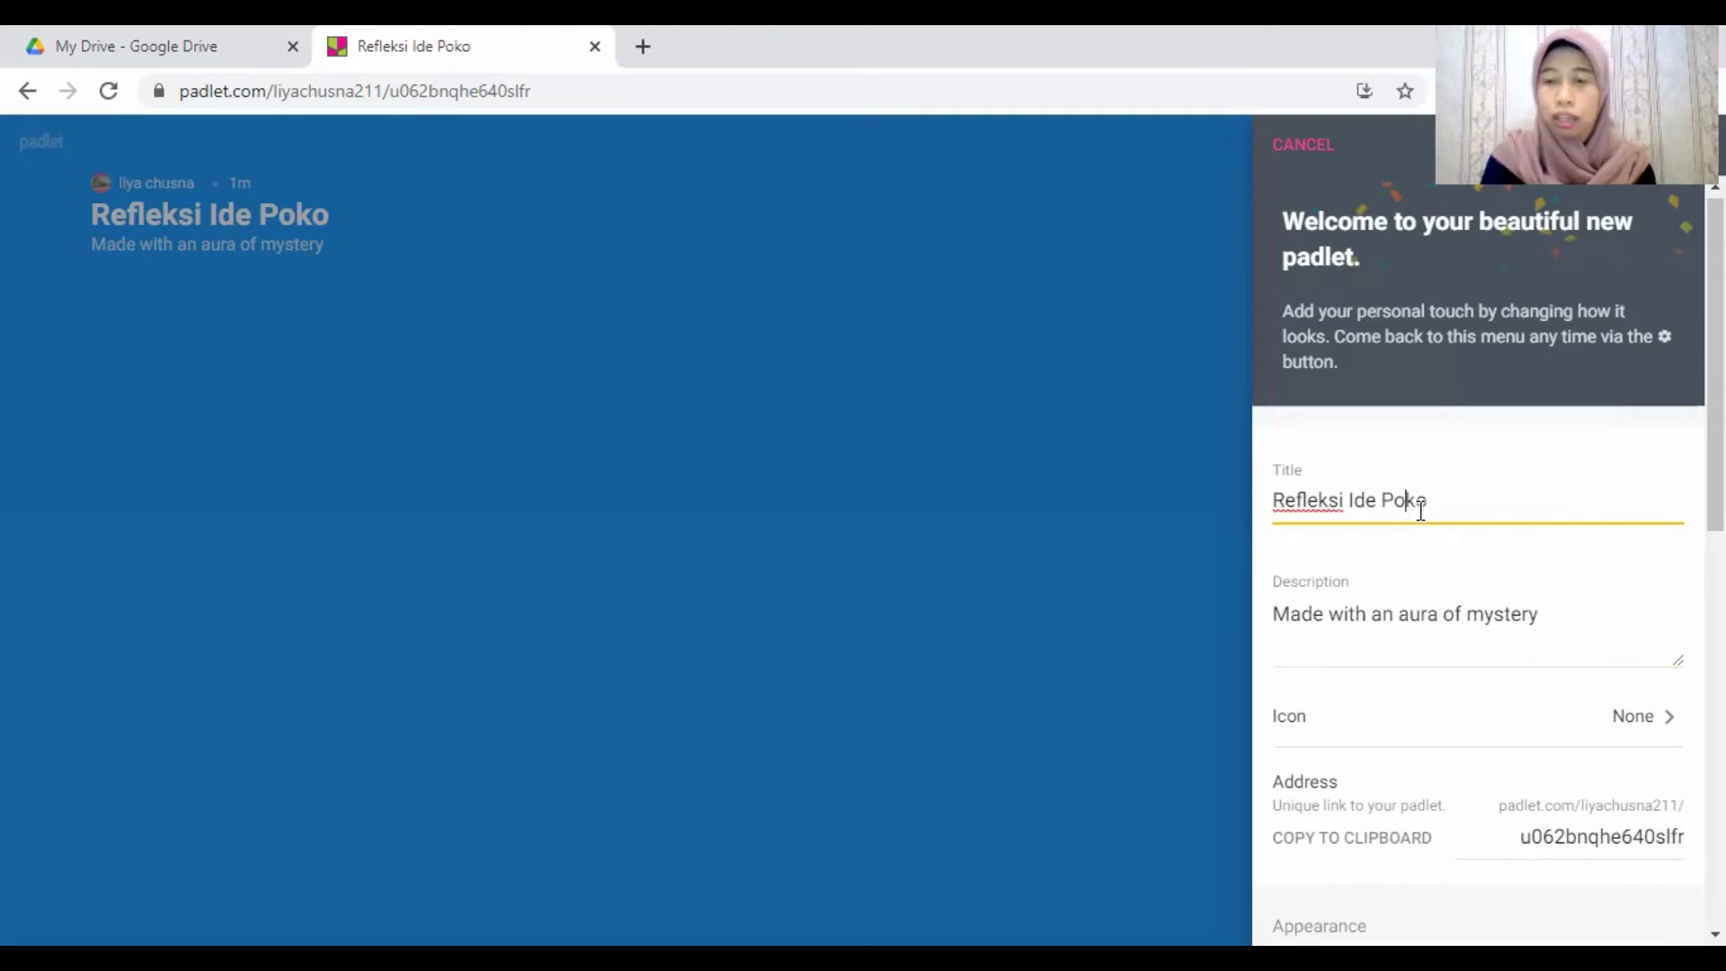
{"action": "left_click", "coordinate": [1439, 501]}
{"action": "type", "text": "k"}
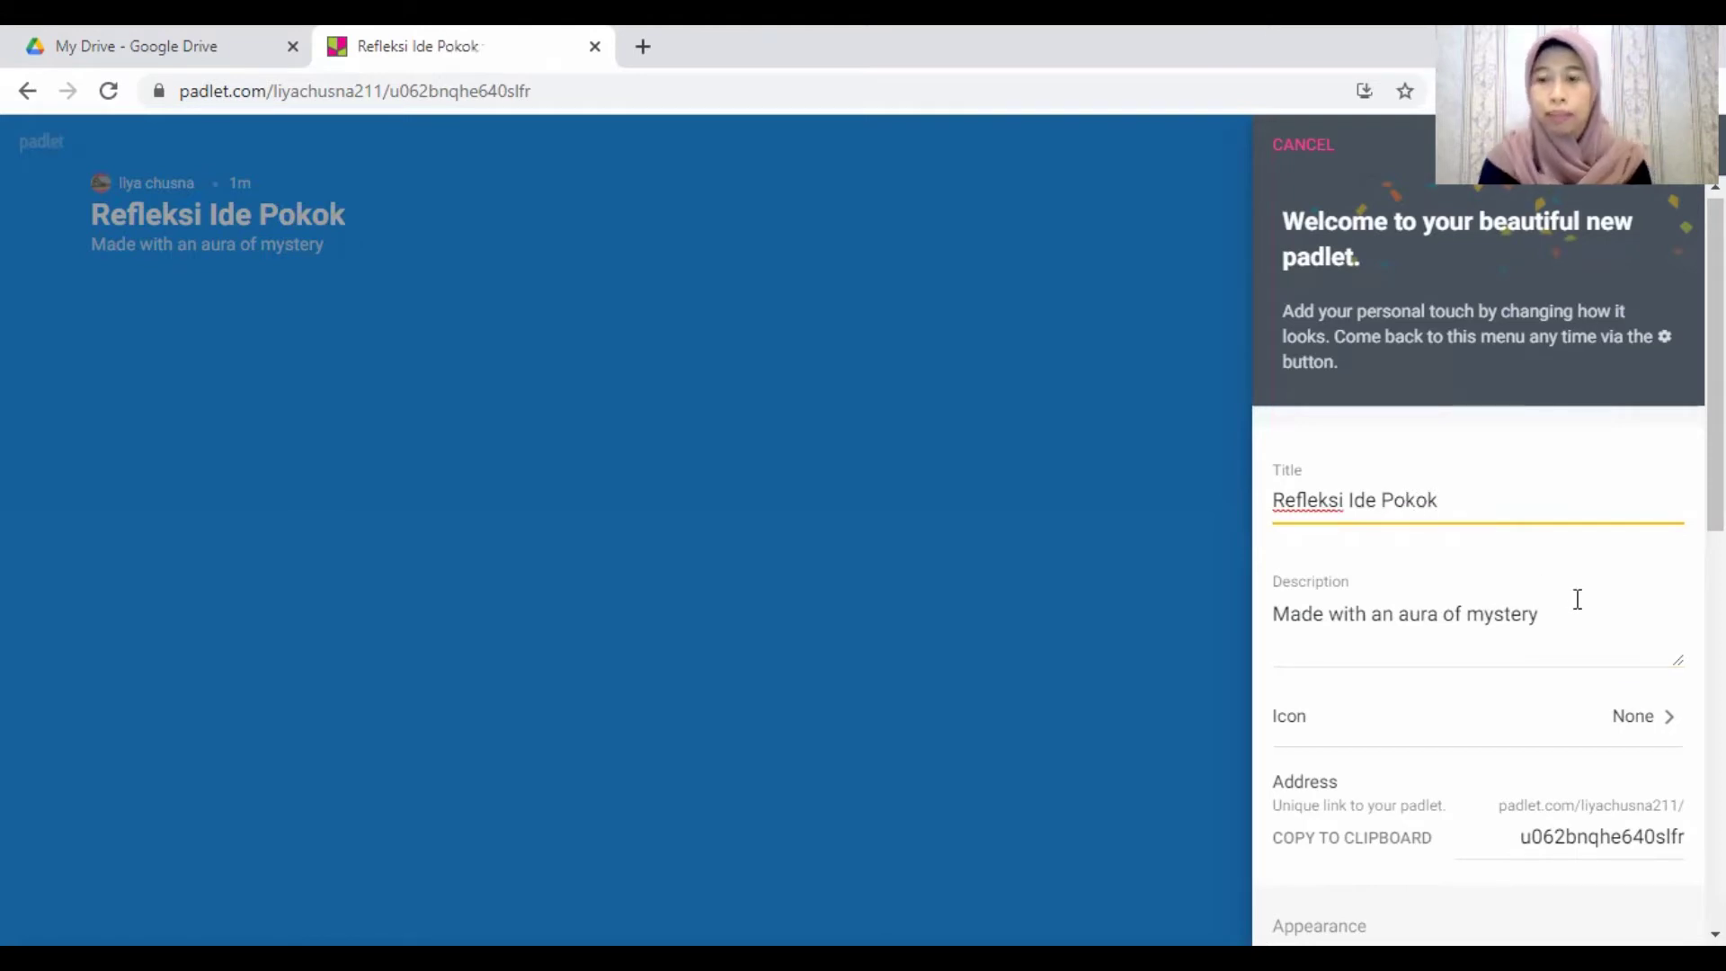
Step: Replace the padlet's default description with "Tuliskan 3 hal yang kamu"
{"action": "left_click_drag", "start_coordinate": [1564, 615], "coordinate": [1191, 618]}
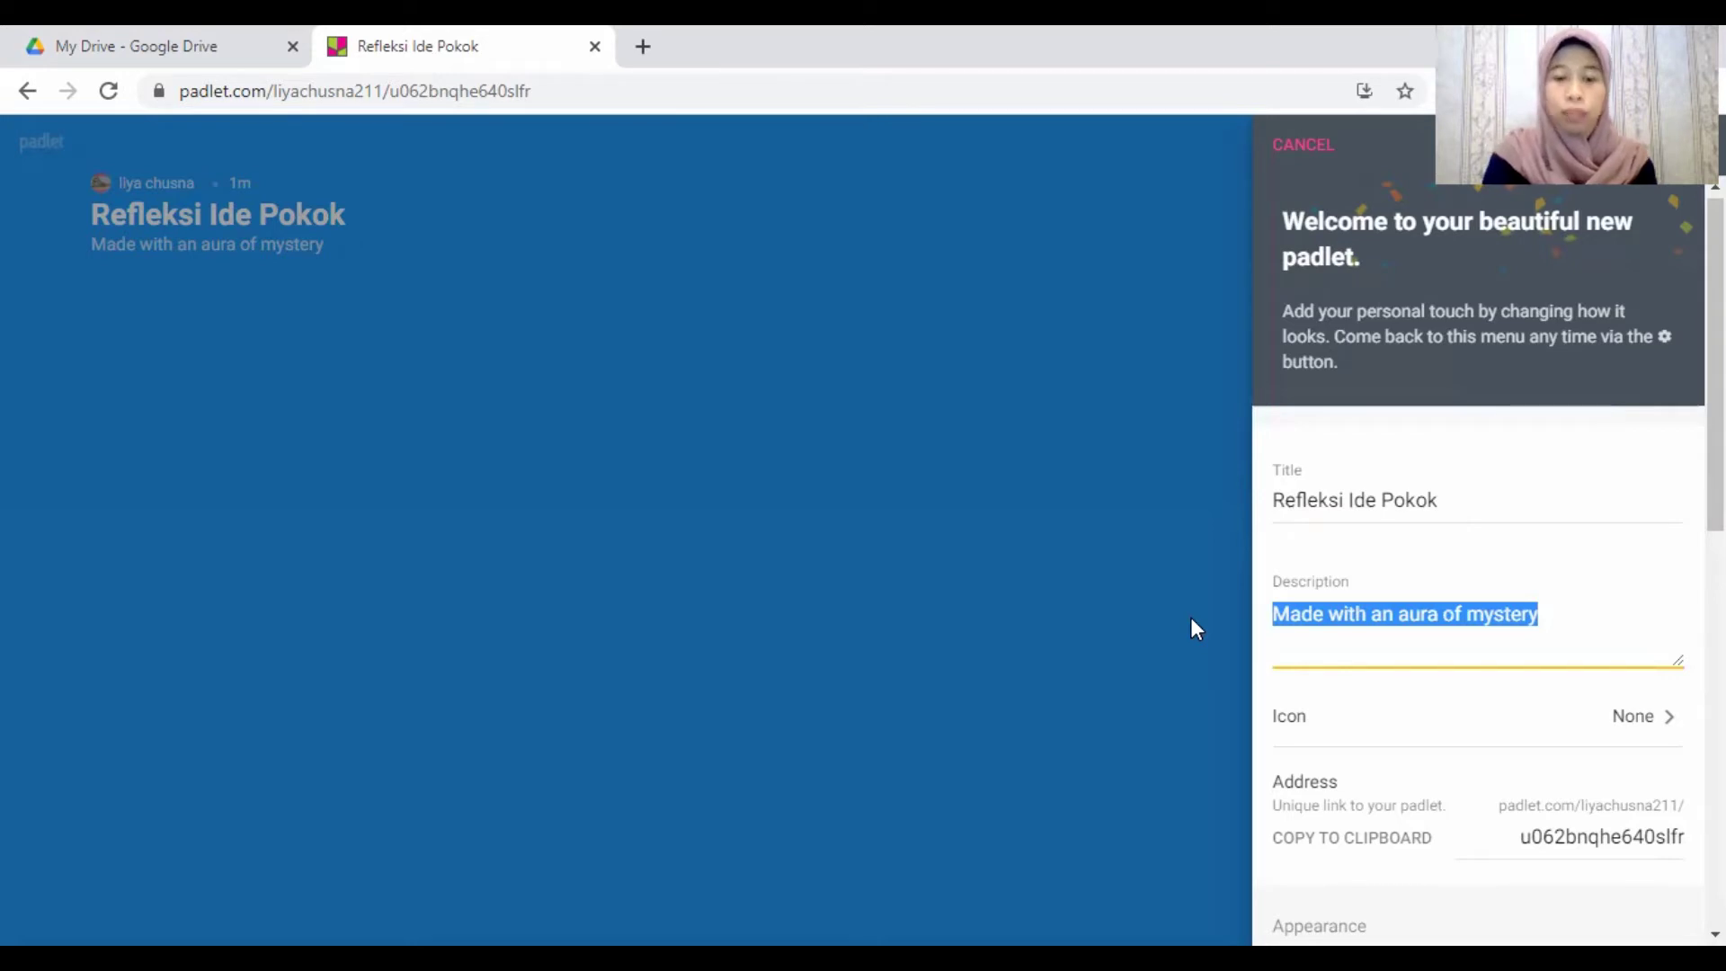
{"action": "type", "text": "Tuli"}
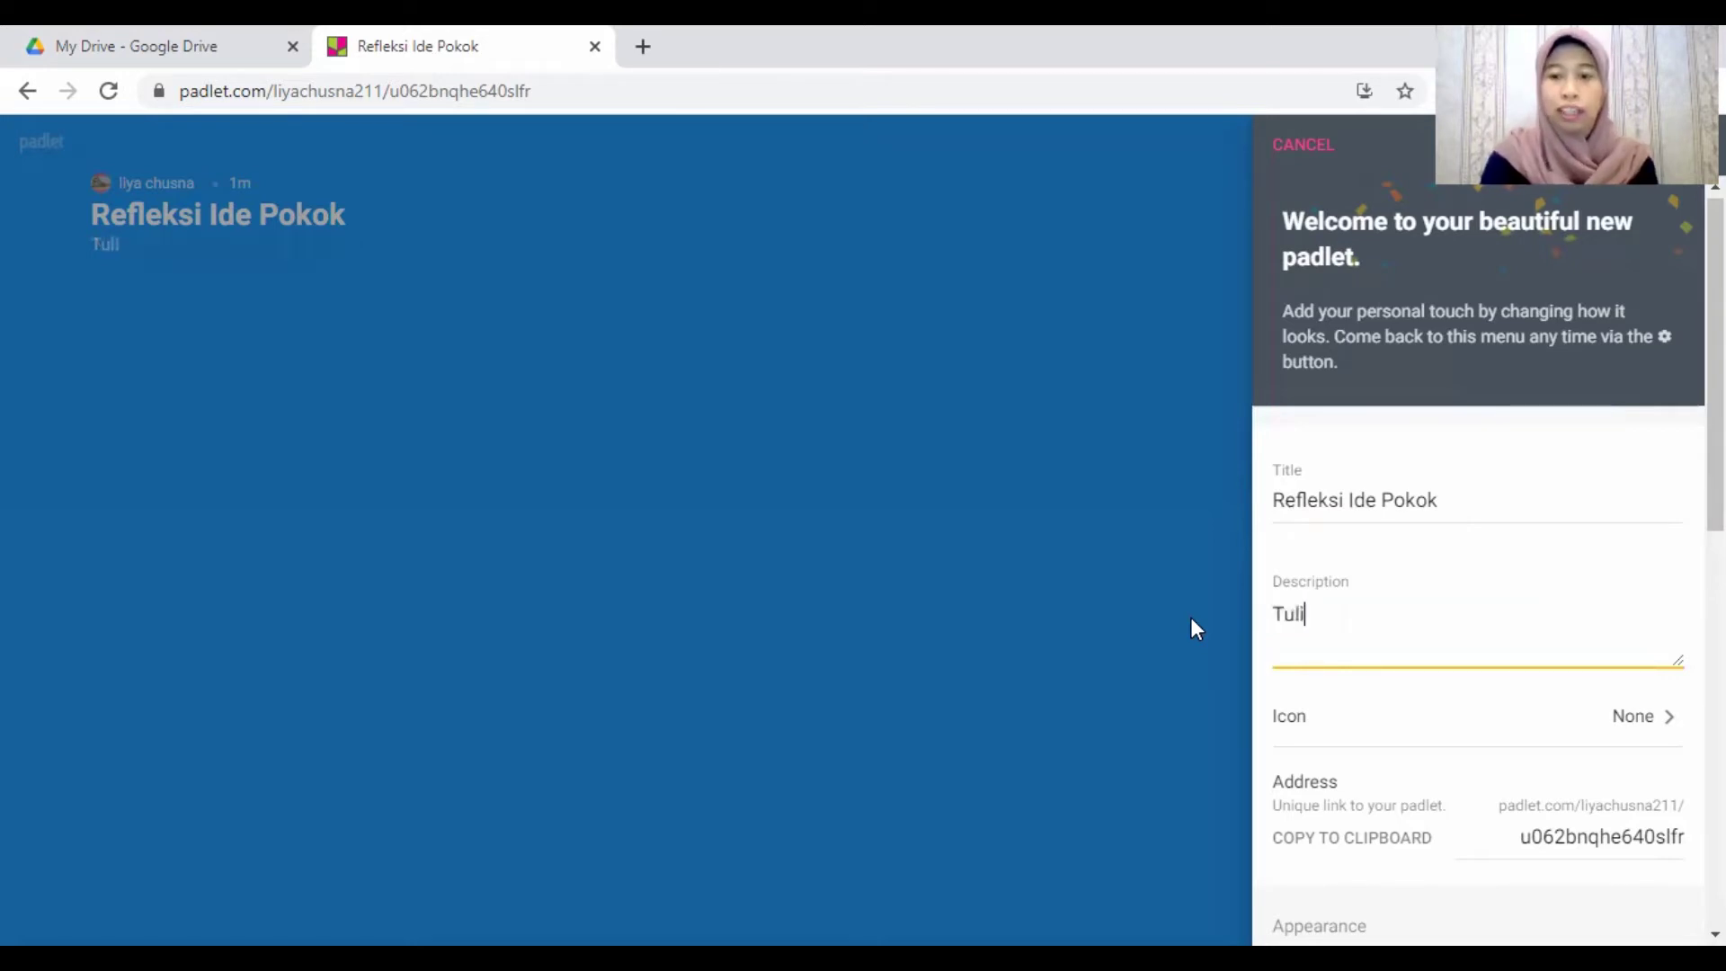
{"action": "type", "text": "skan "}
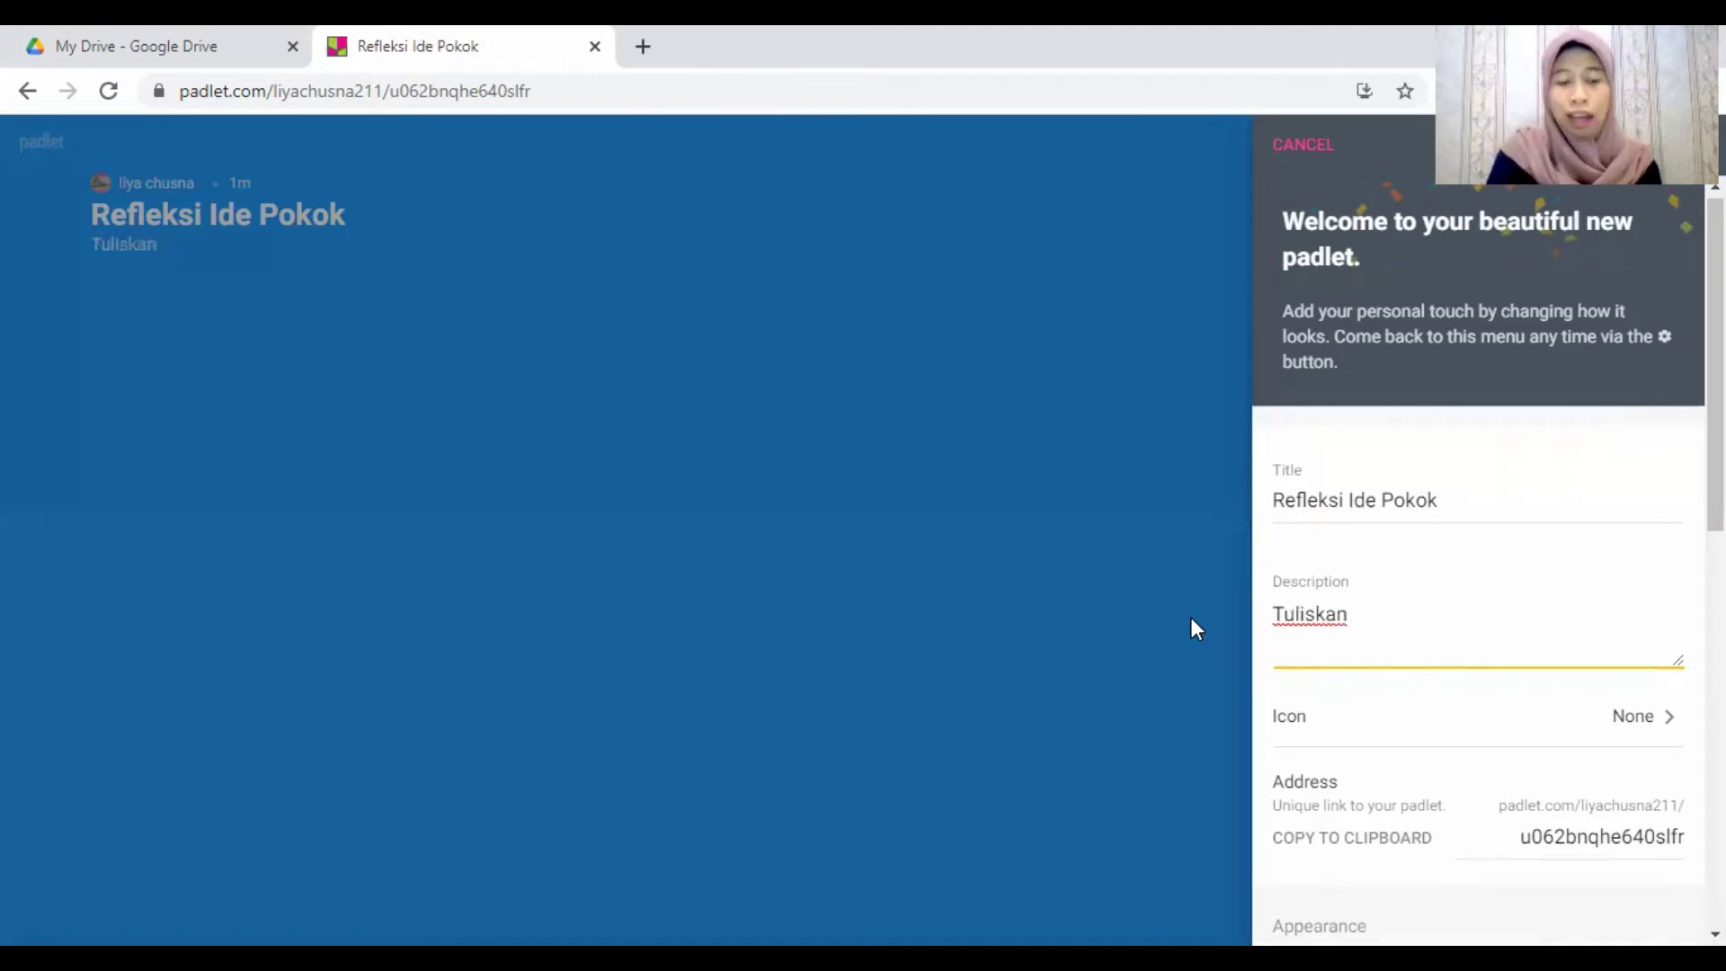
{"action": "type", "text": "3 hal "}
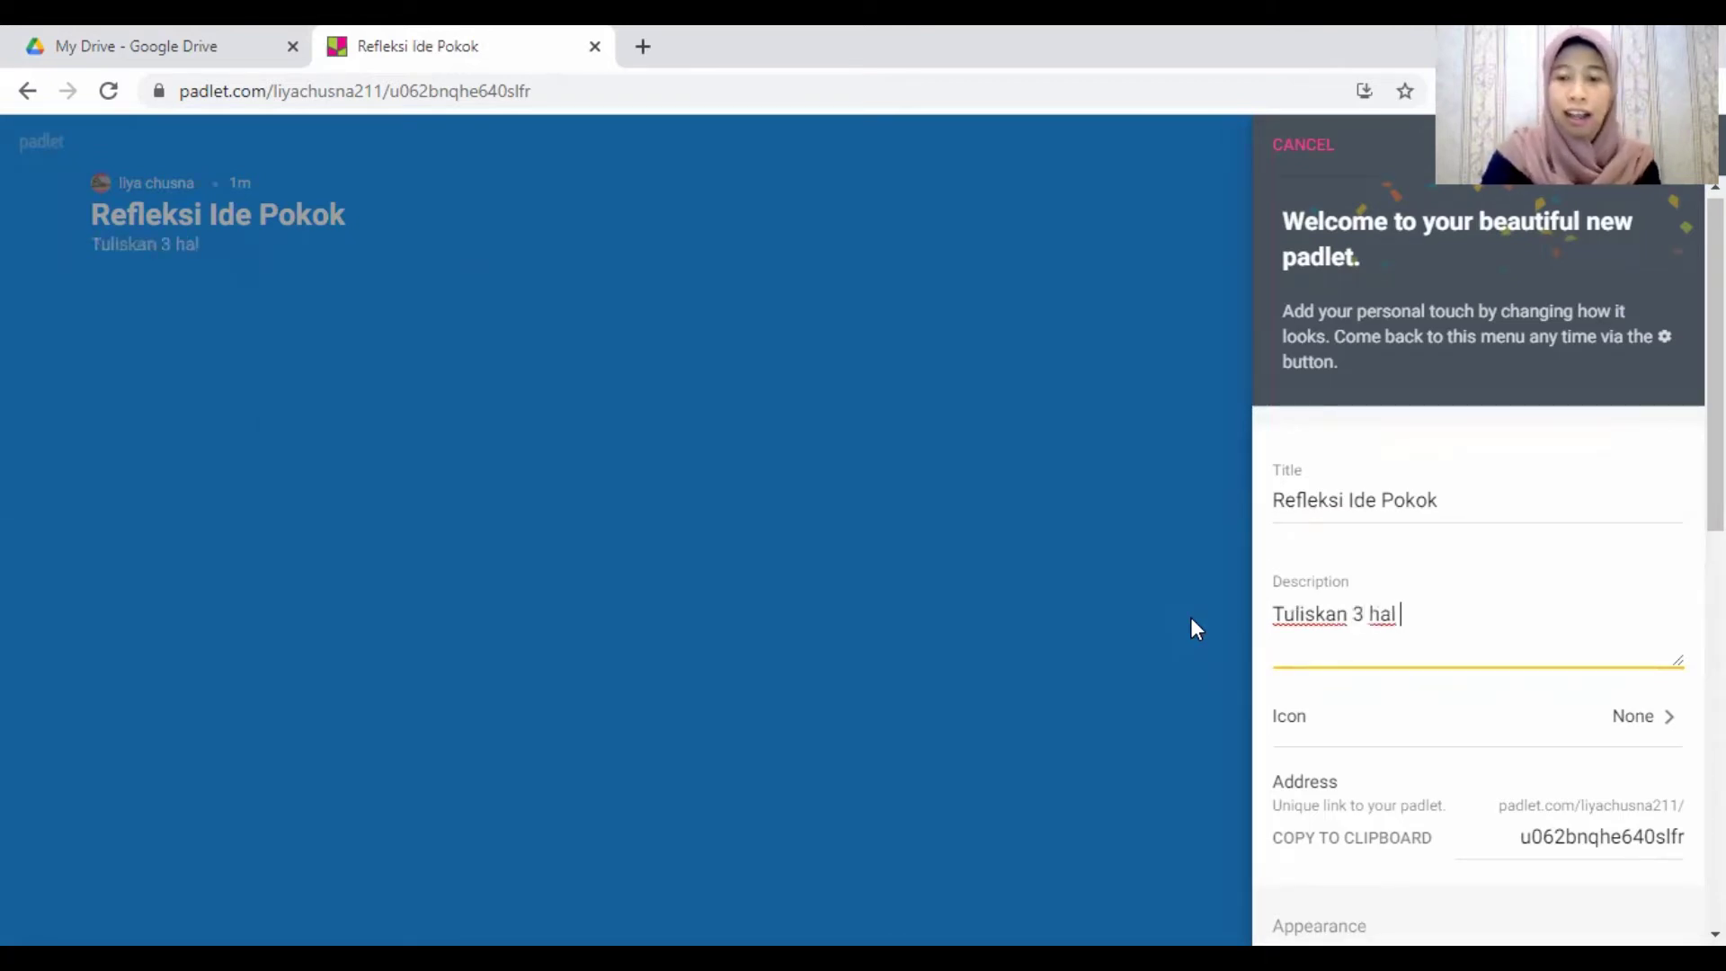
{"action": "type", "text": "yang kamu"}
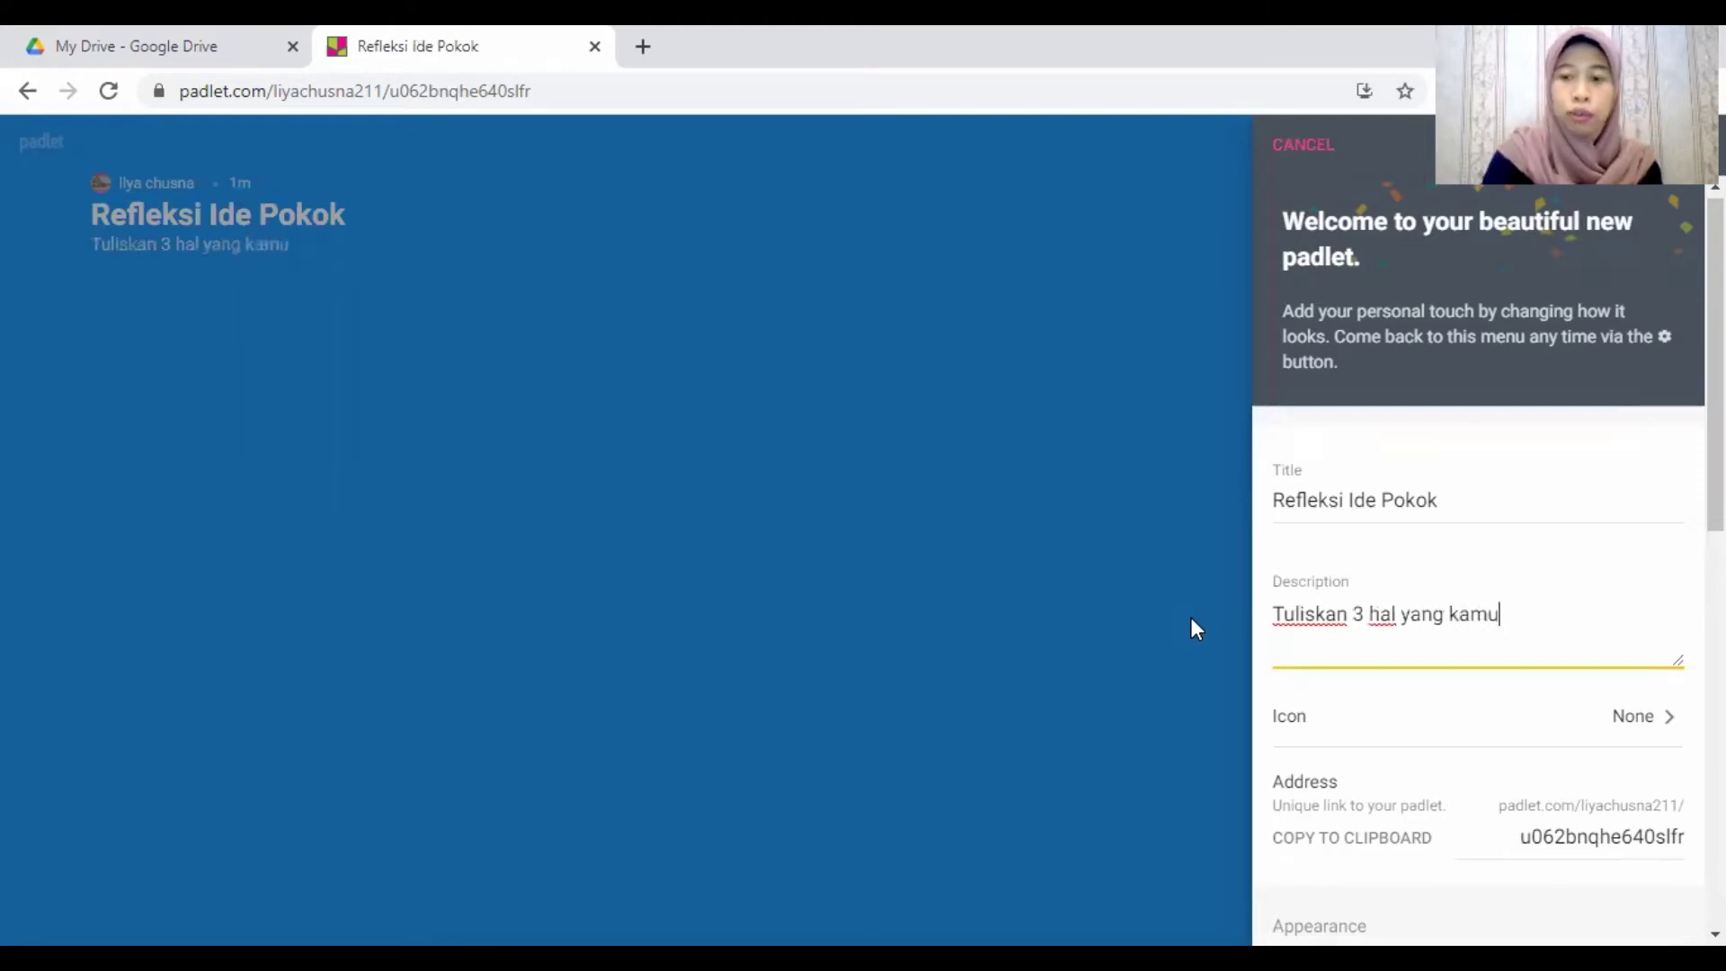
Step: Insert "penting" after "hal" in the description and complete the sentence with "ketahui tentang ide pokok"
{"action": "left_click", "coordinate": [1404, 615]}
{"action": "type", "text": "penting"}
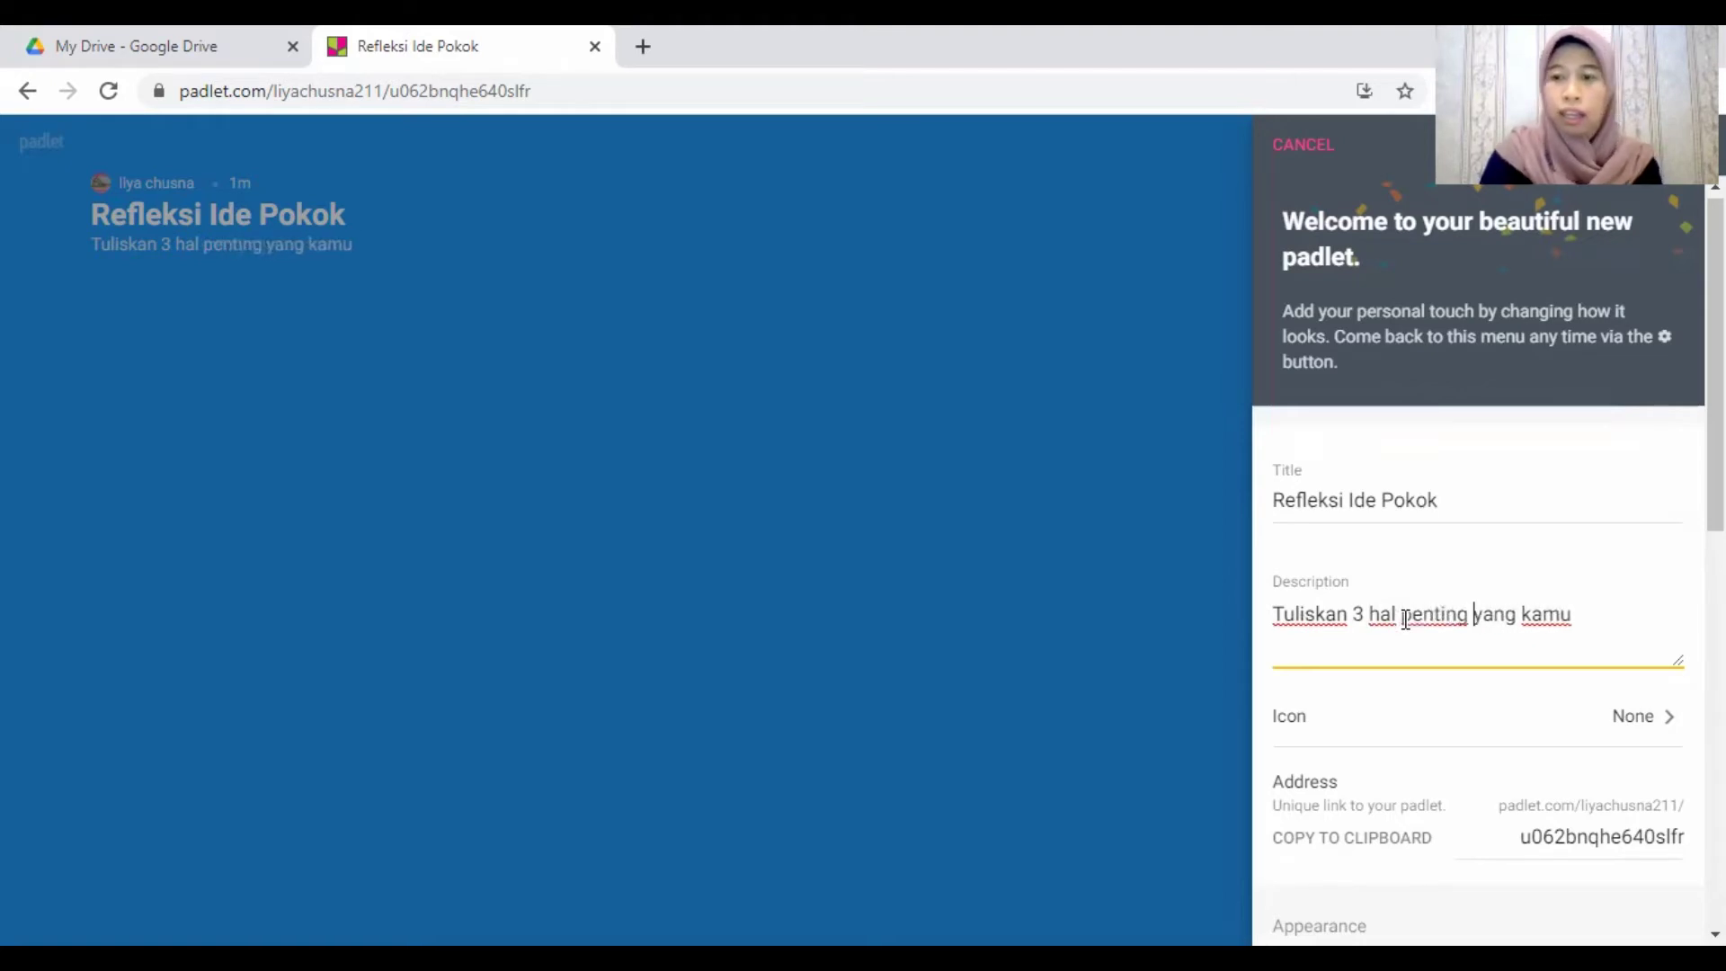
{"action": "type", "text": "  k"}
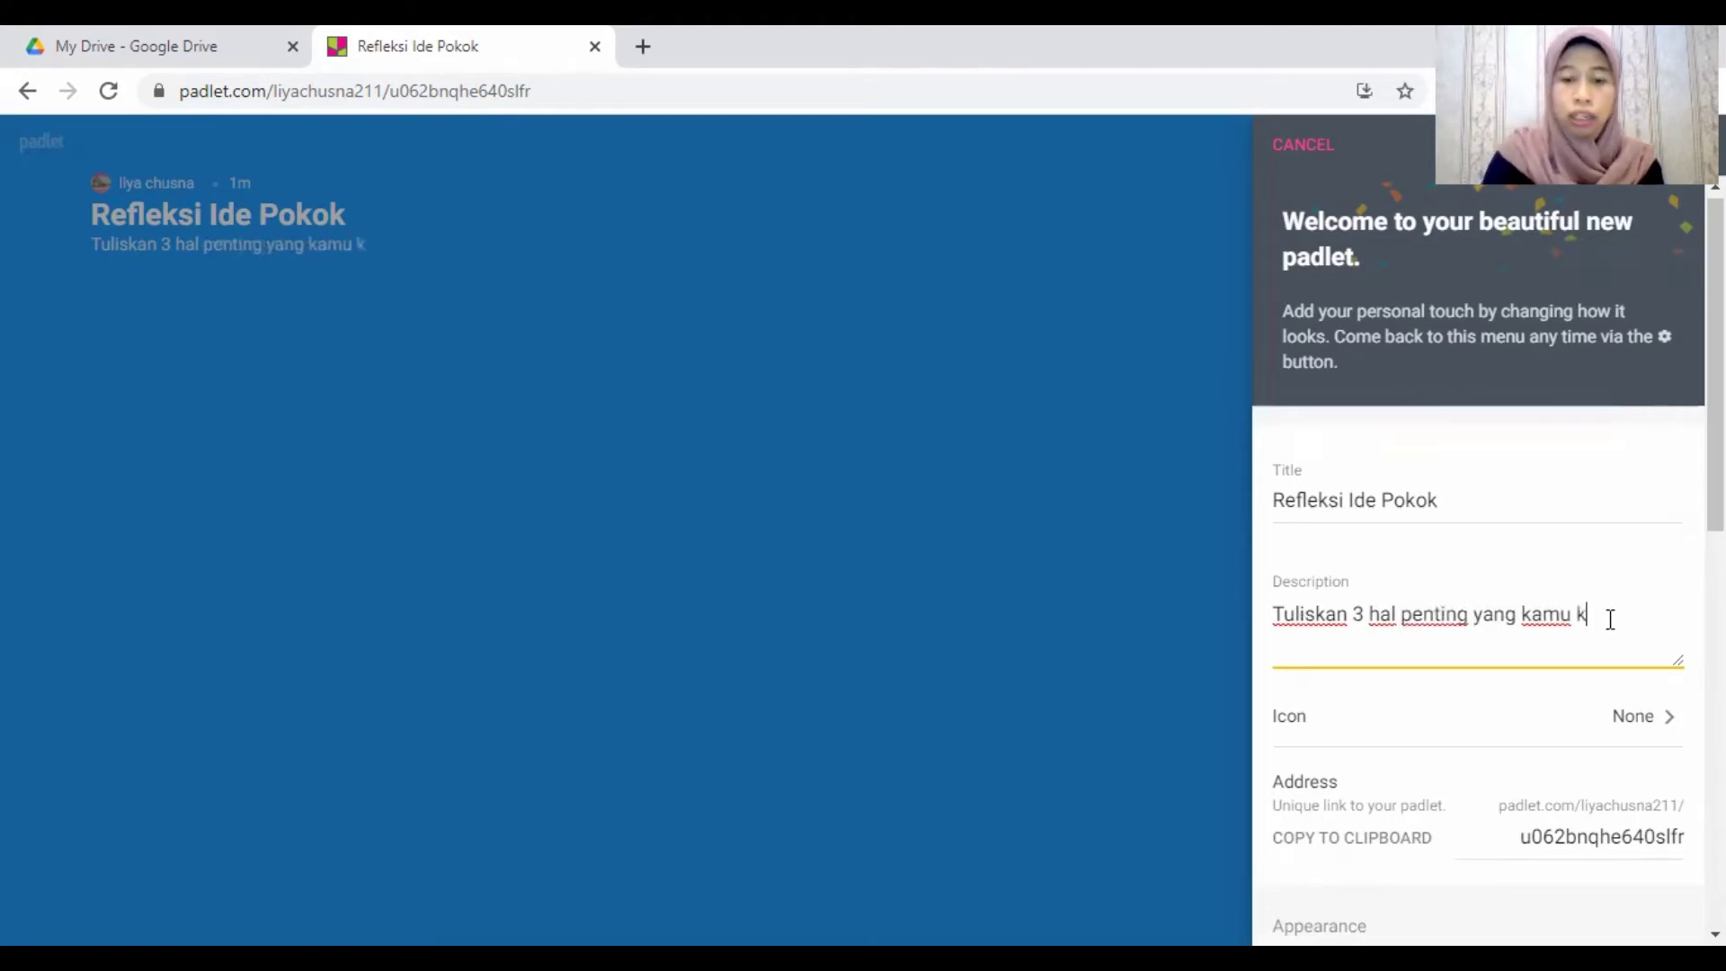
{"action": "type", "text": "etahui"}
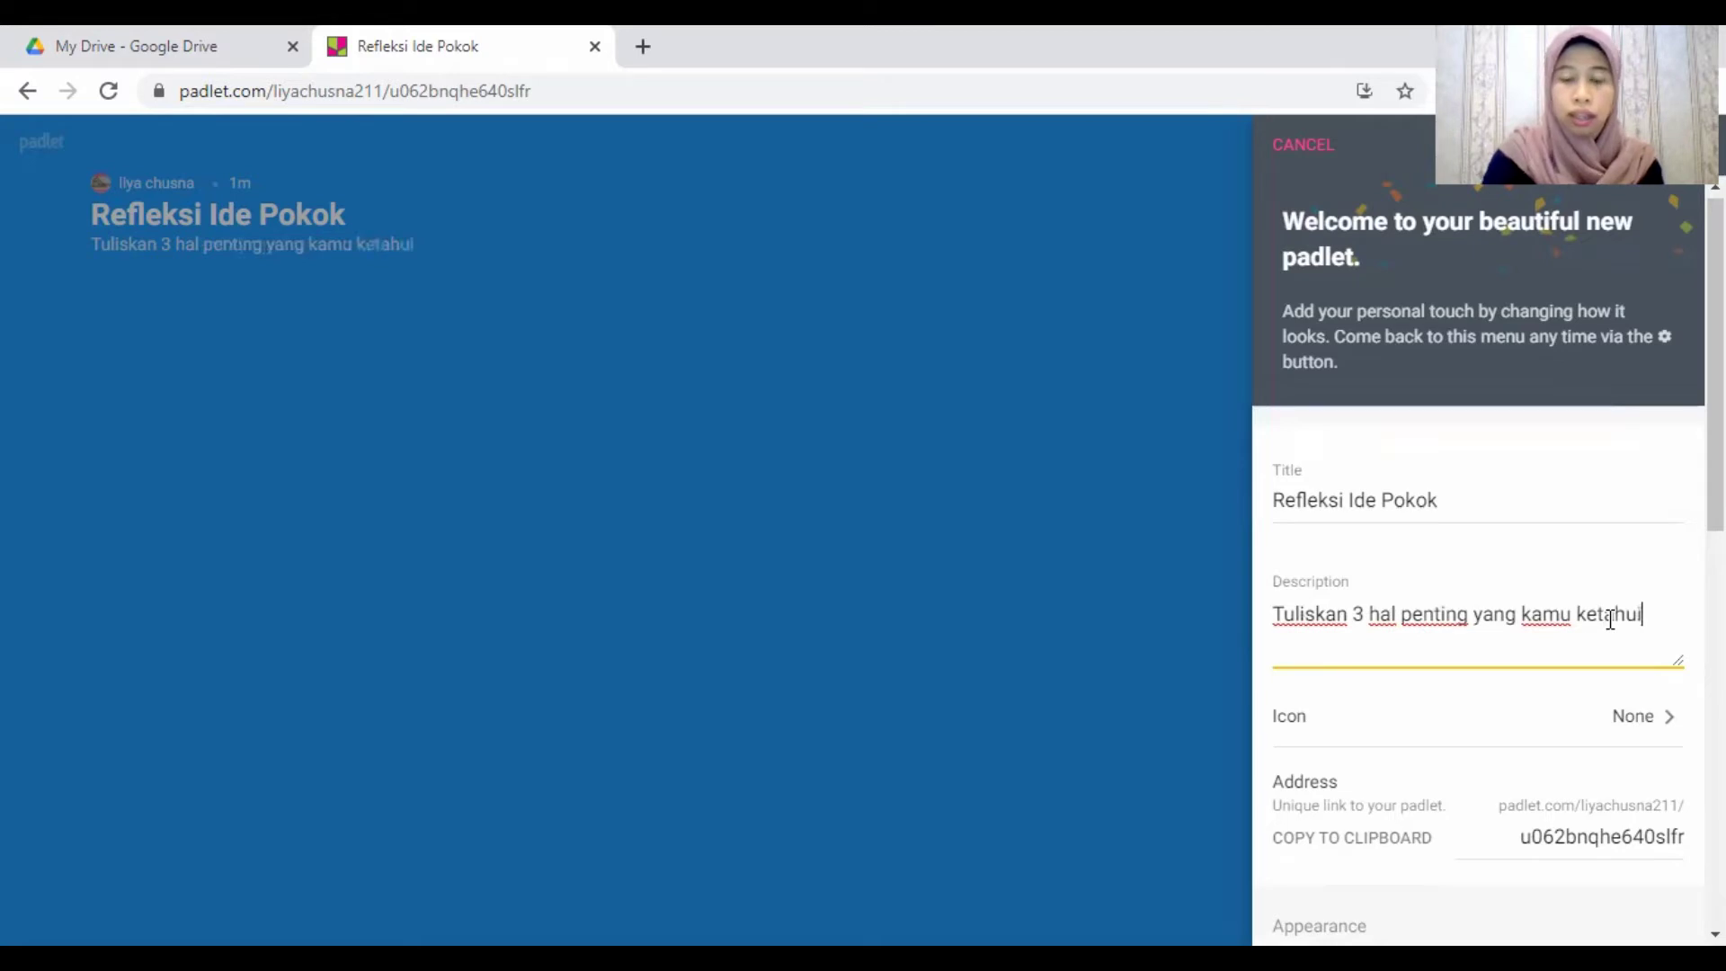
{"action": "type", "text": "eonta"}
{"action": "key", "text": "BackSpace"}
{"action": "key", "text": "BackSpace"}
{"action": "key", "text": "BackSpace"}
{"action": "key", "text": "BackSpace"}
{"action": "key", "text": "BackSpace"}
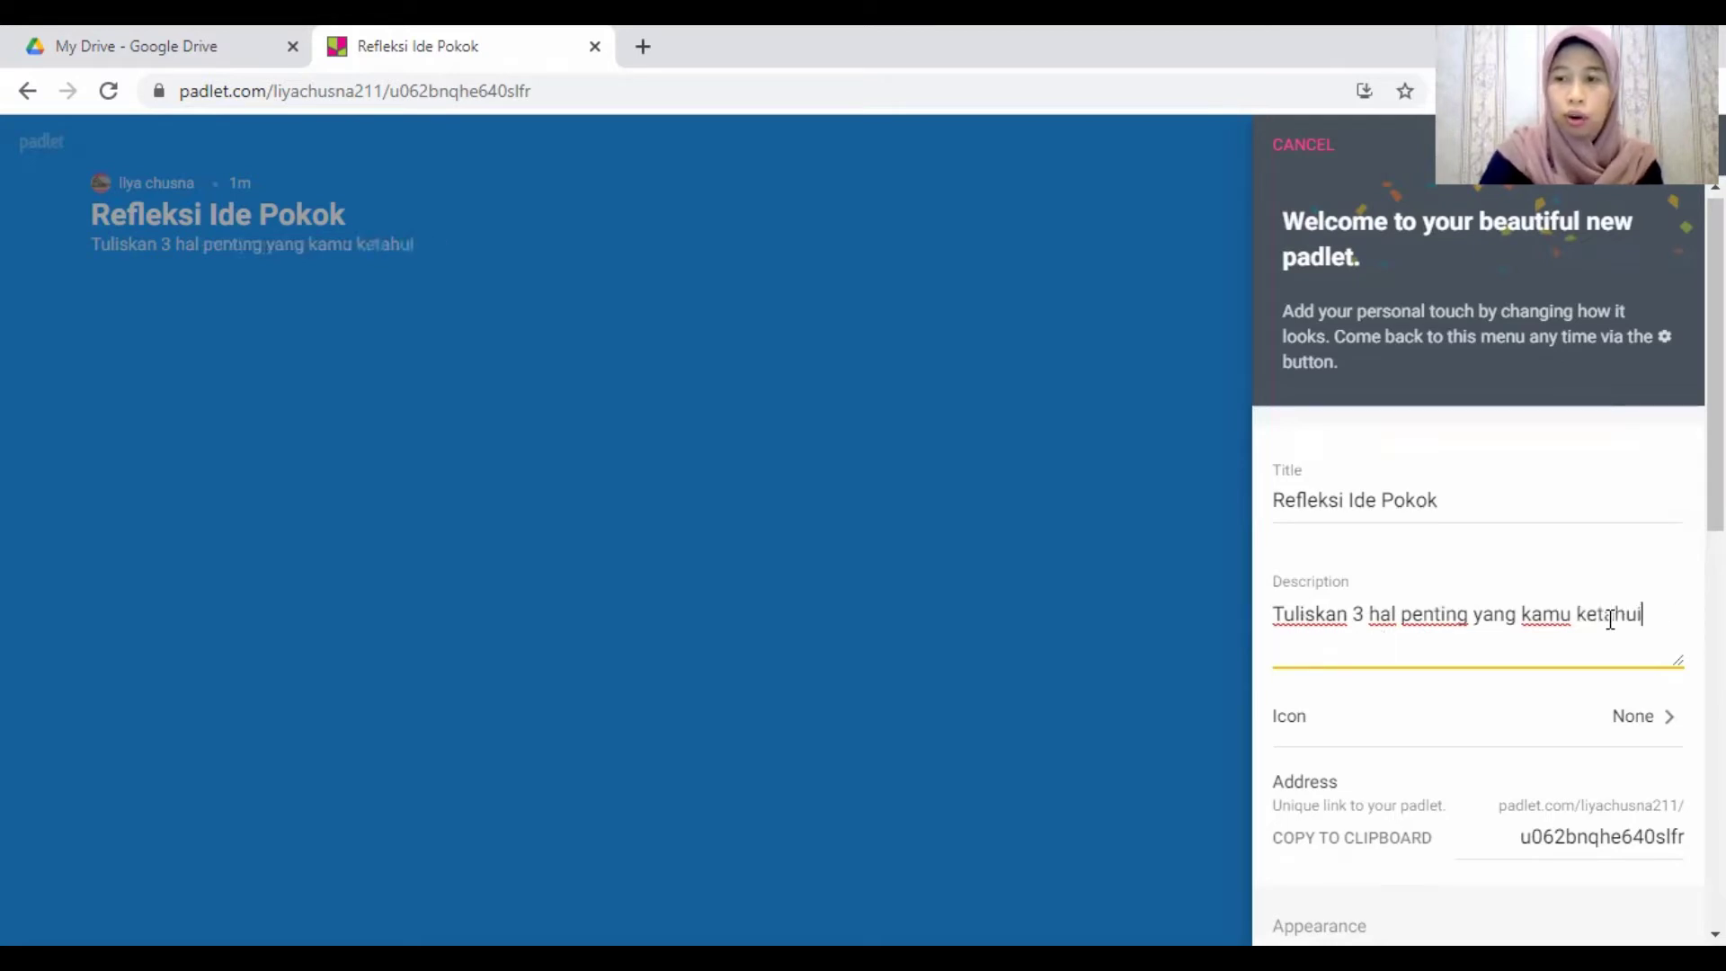
{"action": "type", "text": "tentang "}
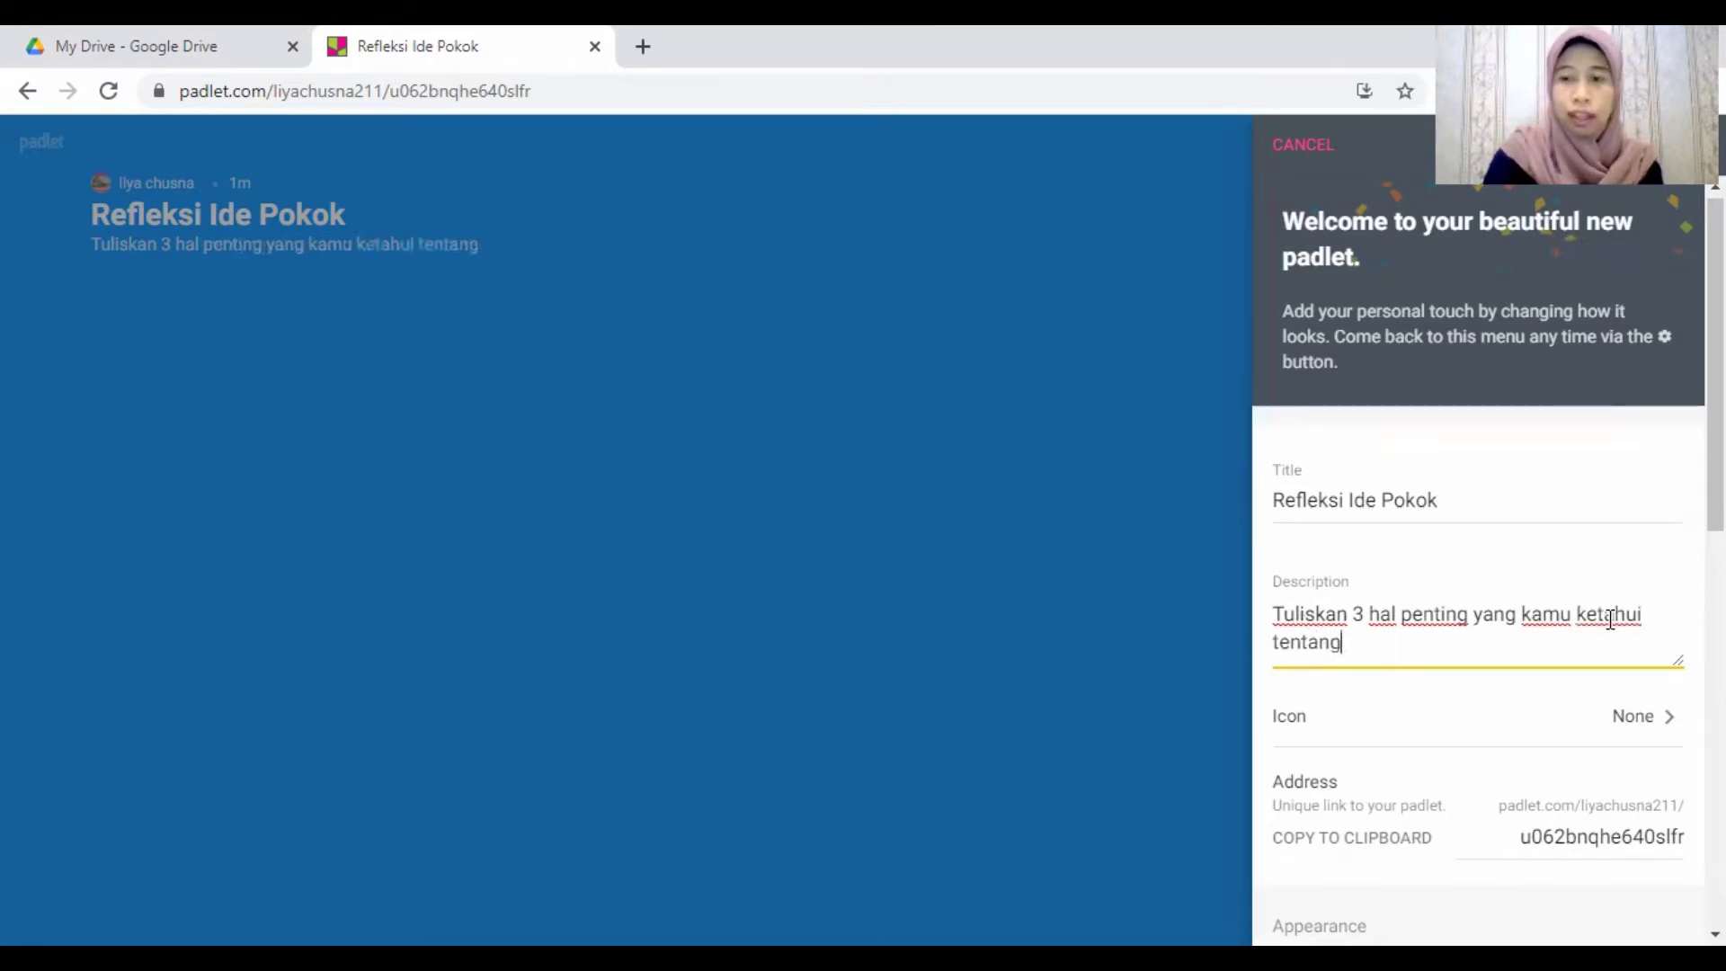
{"action": "type", "text": "ide pokok"}
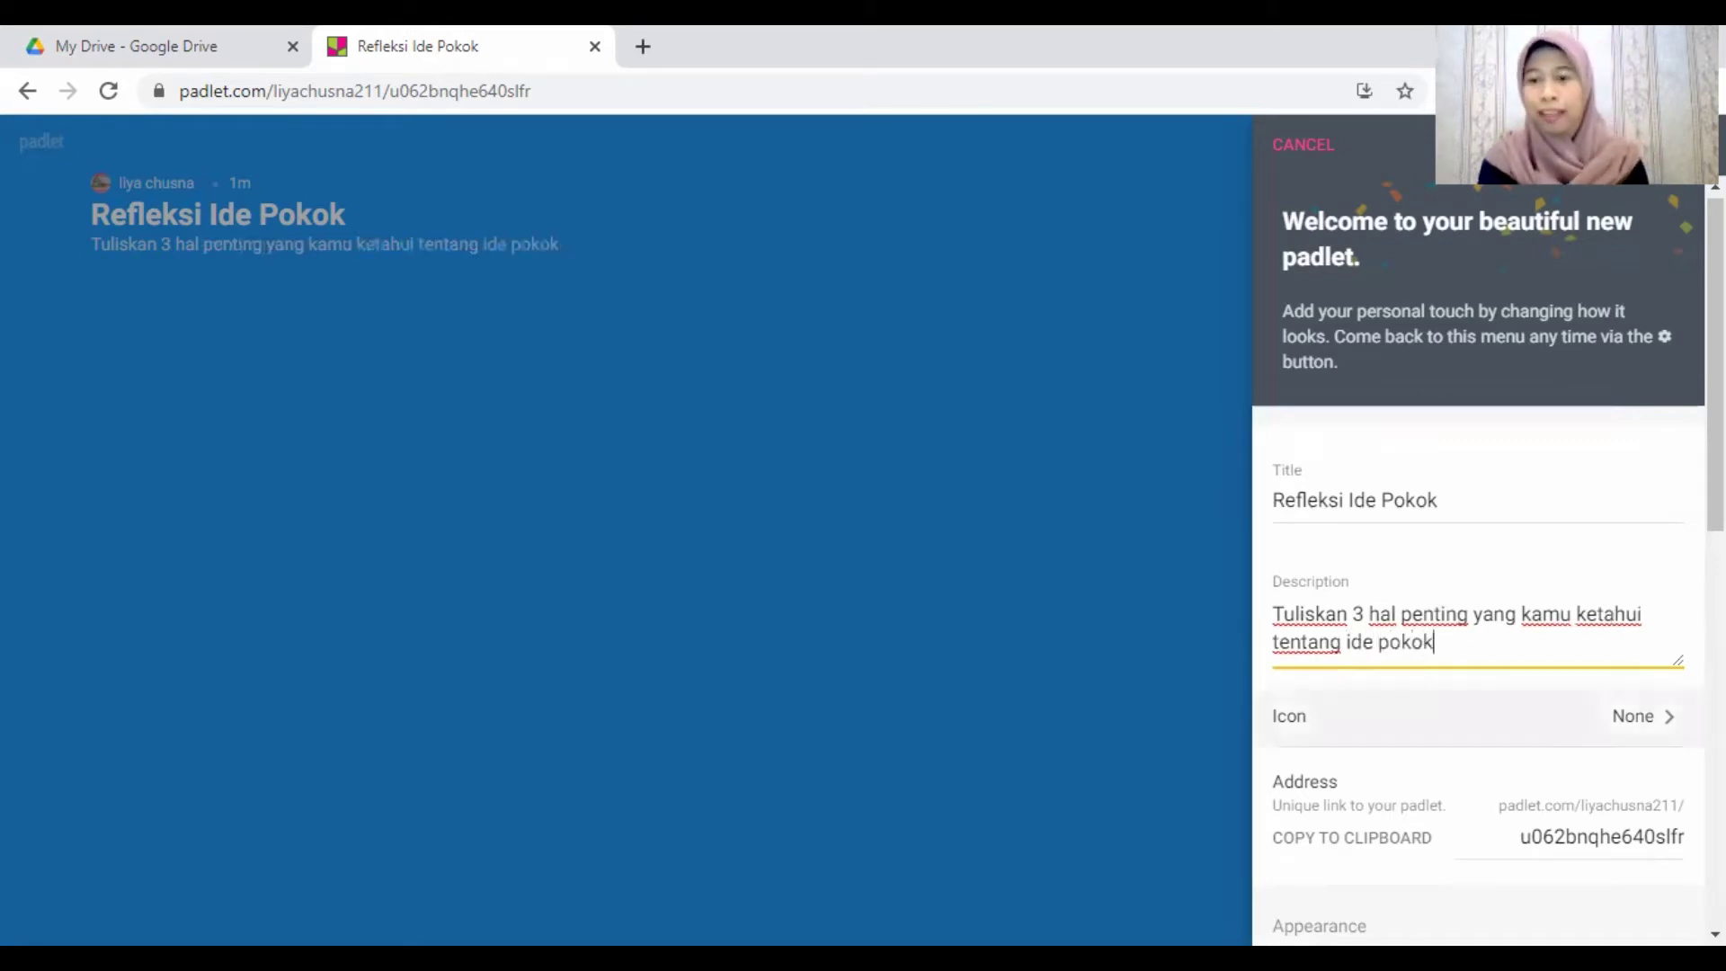
Step: Browse the emoji categories and set the red heart from Symbols as the padlet's icon
{"action": "scroll", "coordinate": [1489, 555], "scroll_direction": "down", "scroll_amount": 1}
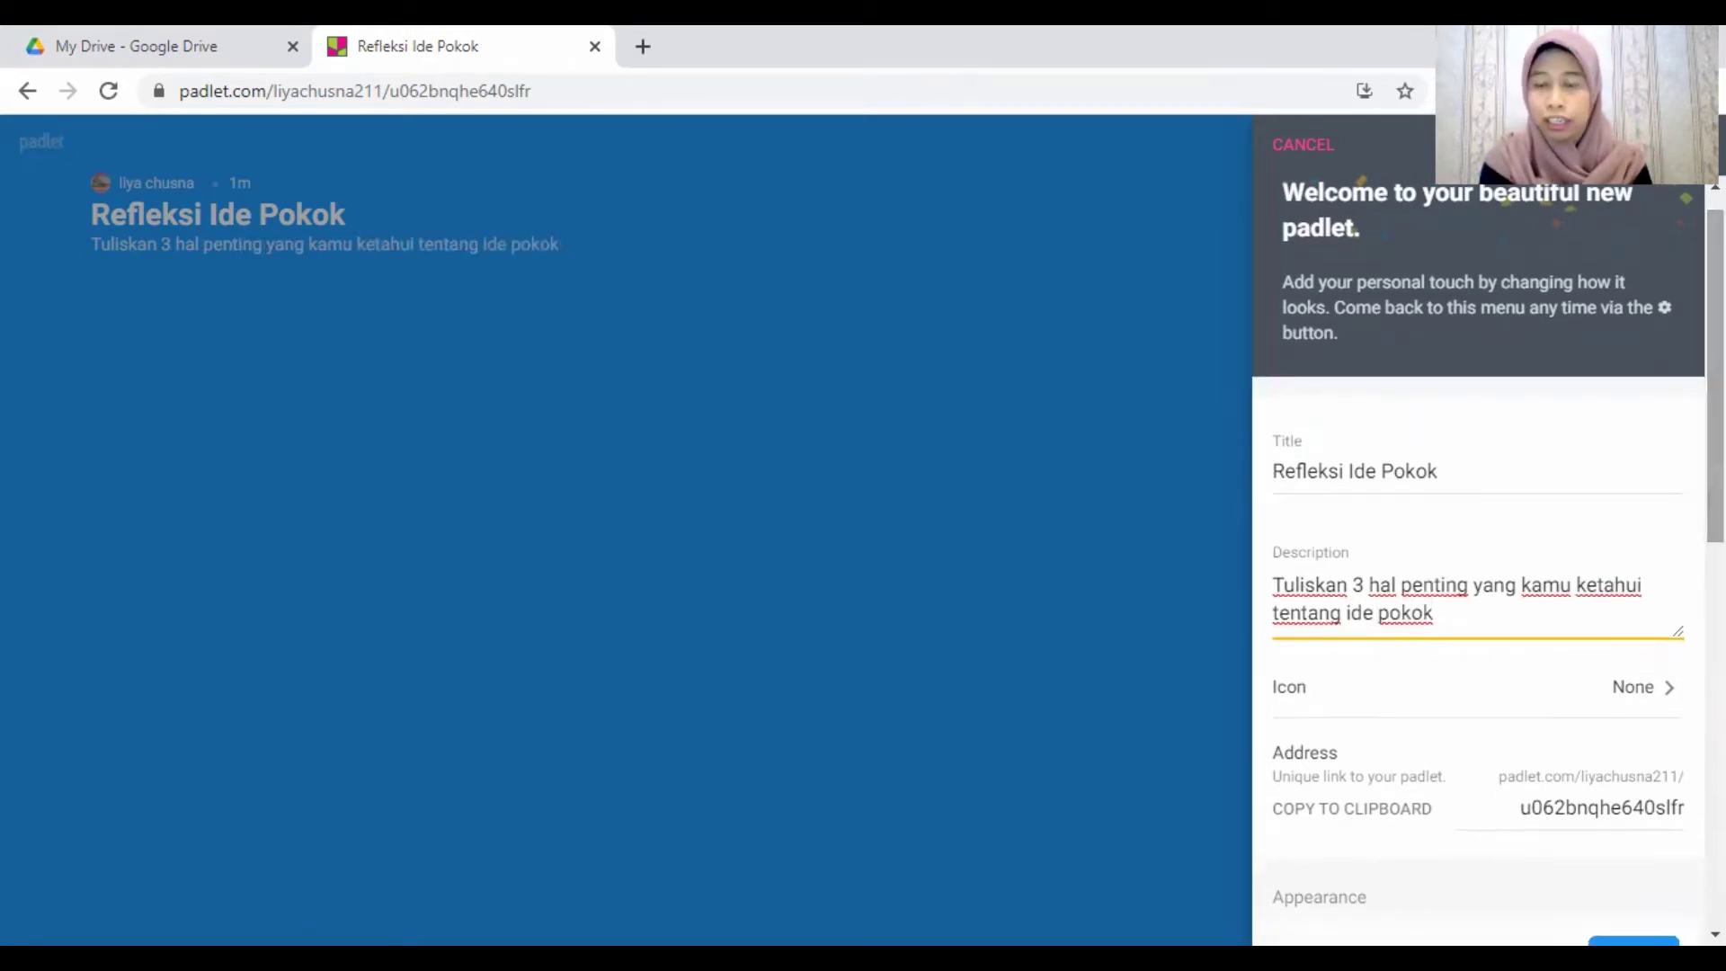
{"action": "left_click", "coordinate": [1666, 695]}
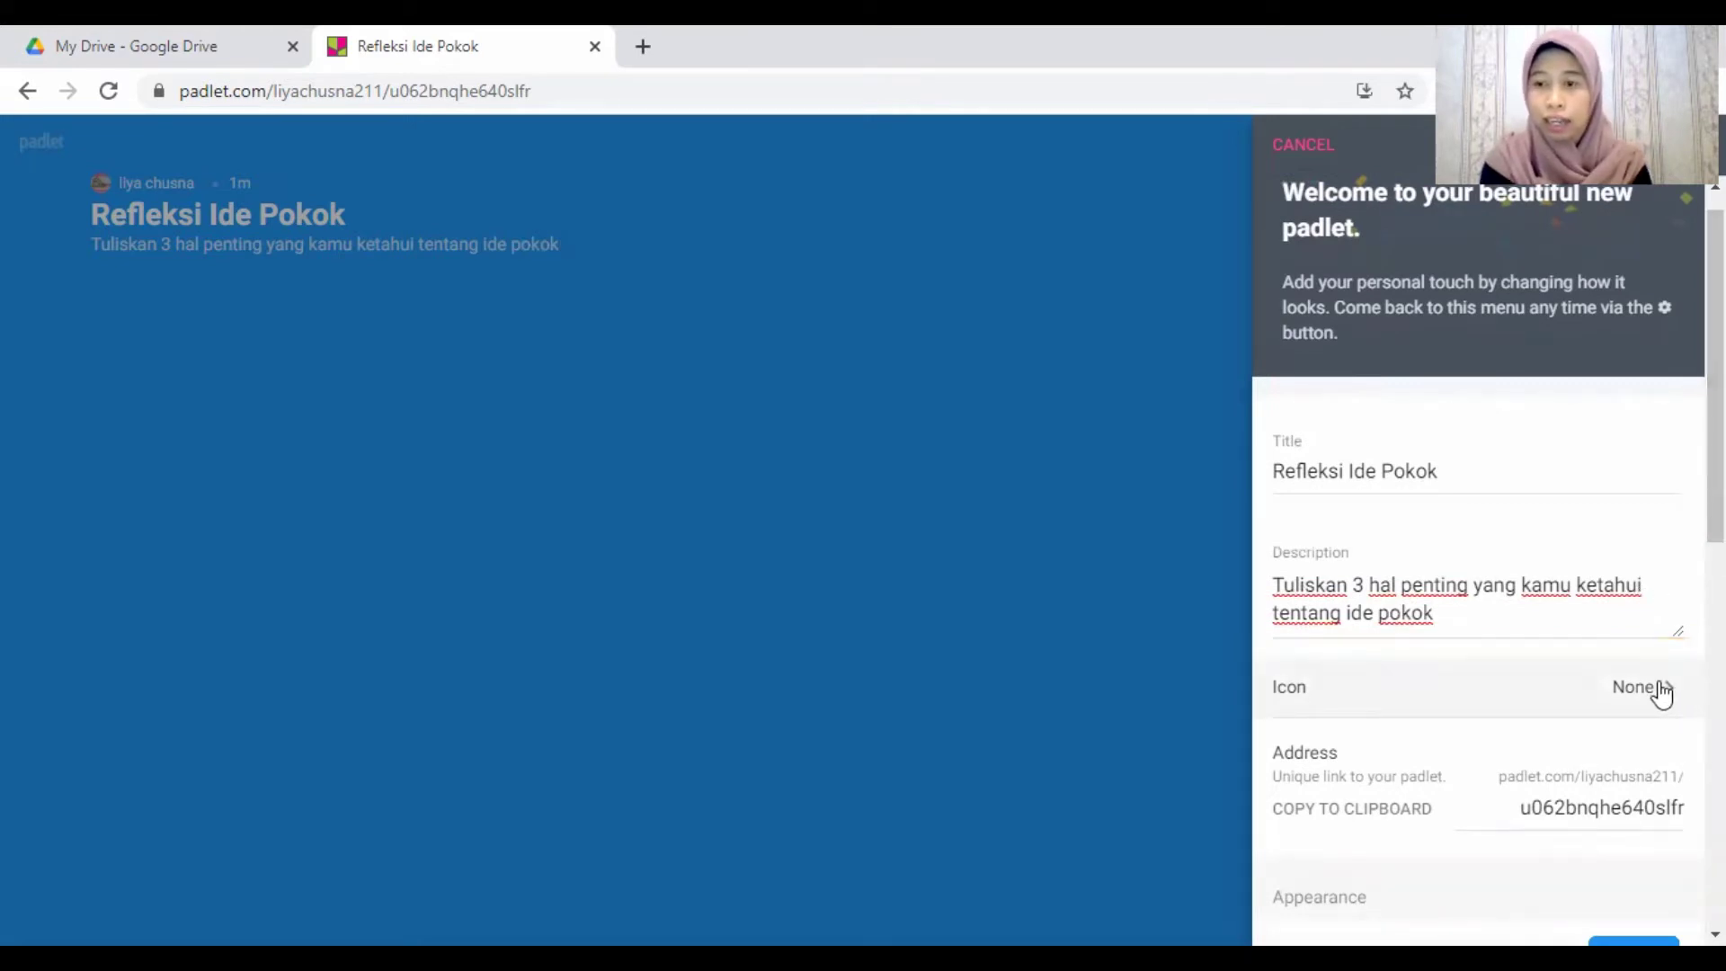
{"action": "left_click", "coordinate": [1666, 694]}
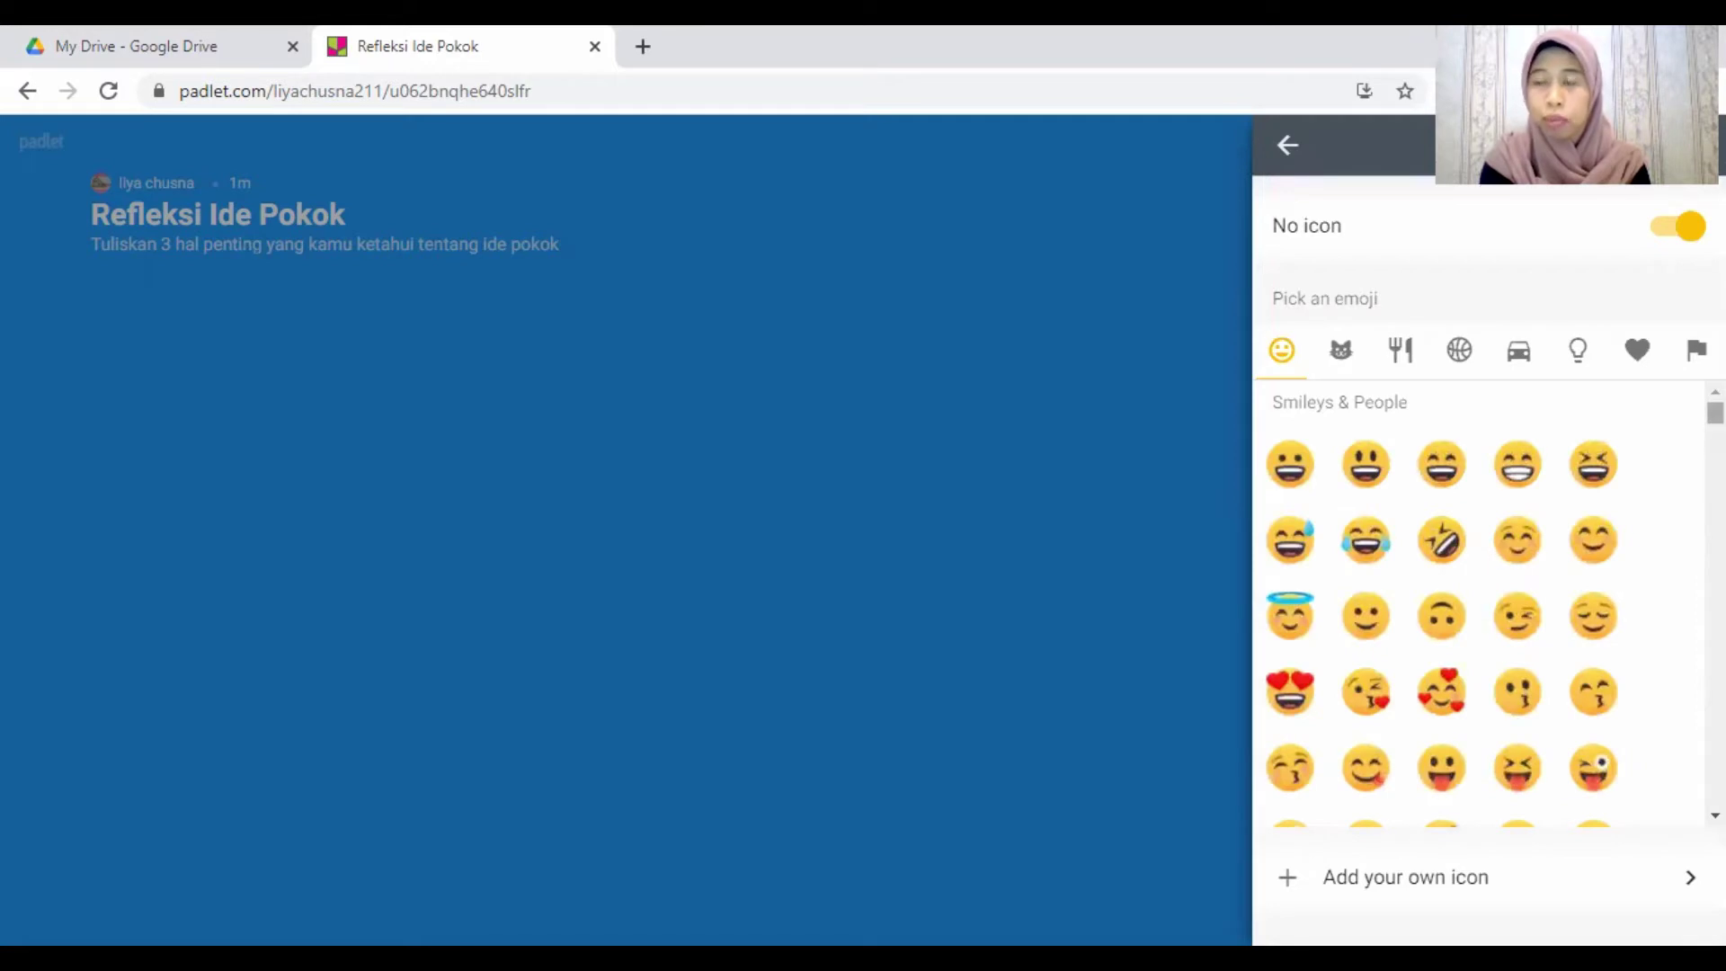
{"action": "mouse_move", "coordinate": [1715, 413]}
{"action": "left_mouse_down"}
{"action": "mouse_move", "coordinate": [1716, 430]}
{"action": "mouse_move", "coordinate": [1715, 413]}
{"action": "left_mouse_up"}
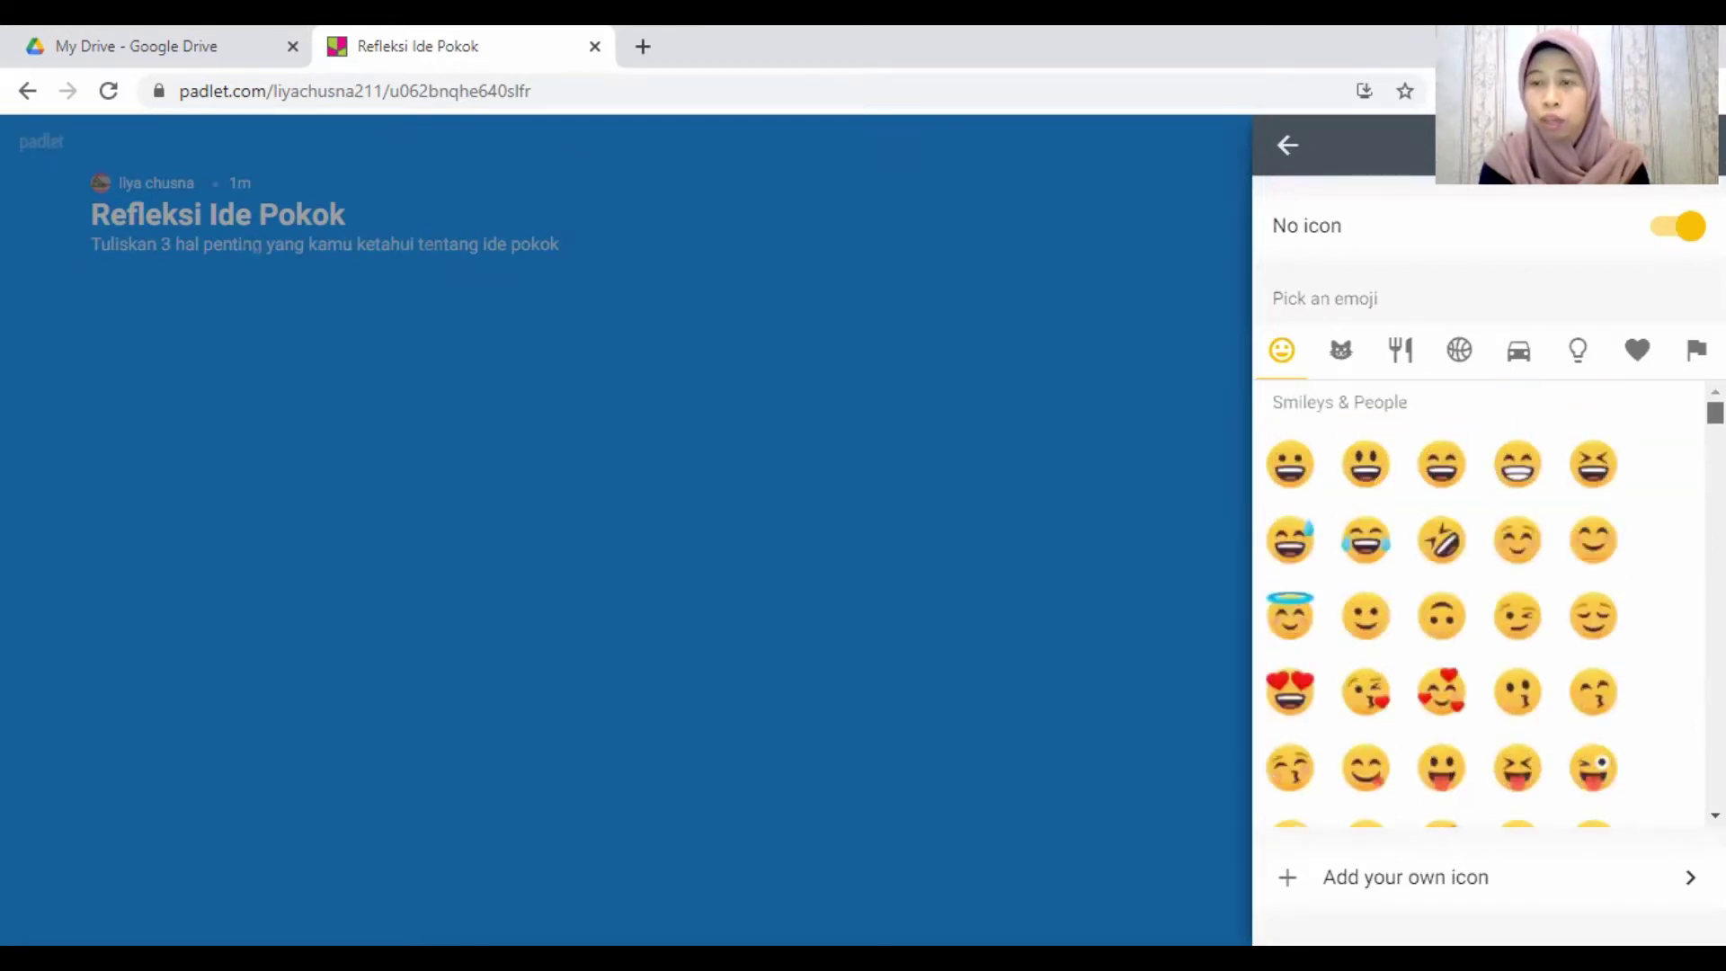
{"action": "left_click", "coordinate": [1341, 350]}
{"action": "left_click", "coordinate": [1461, 351]}
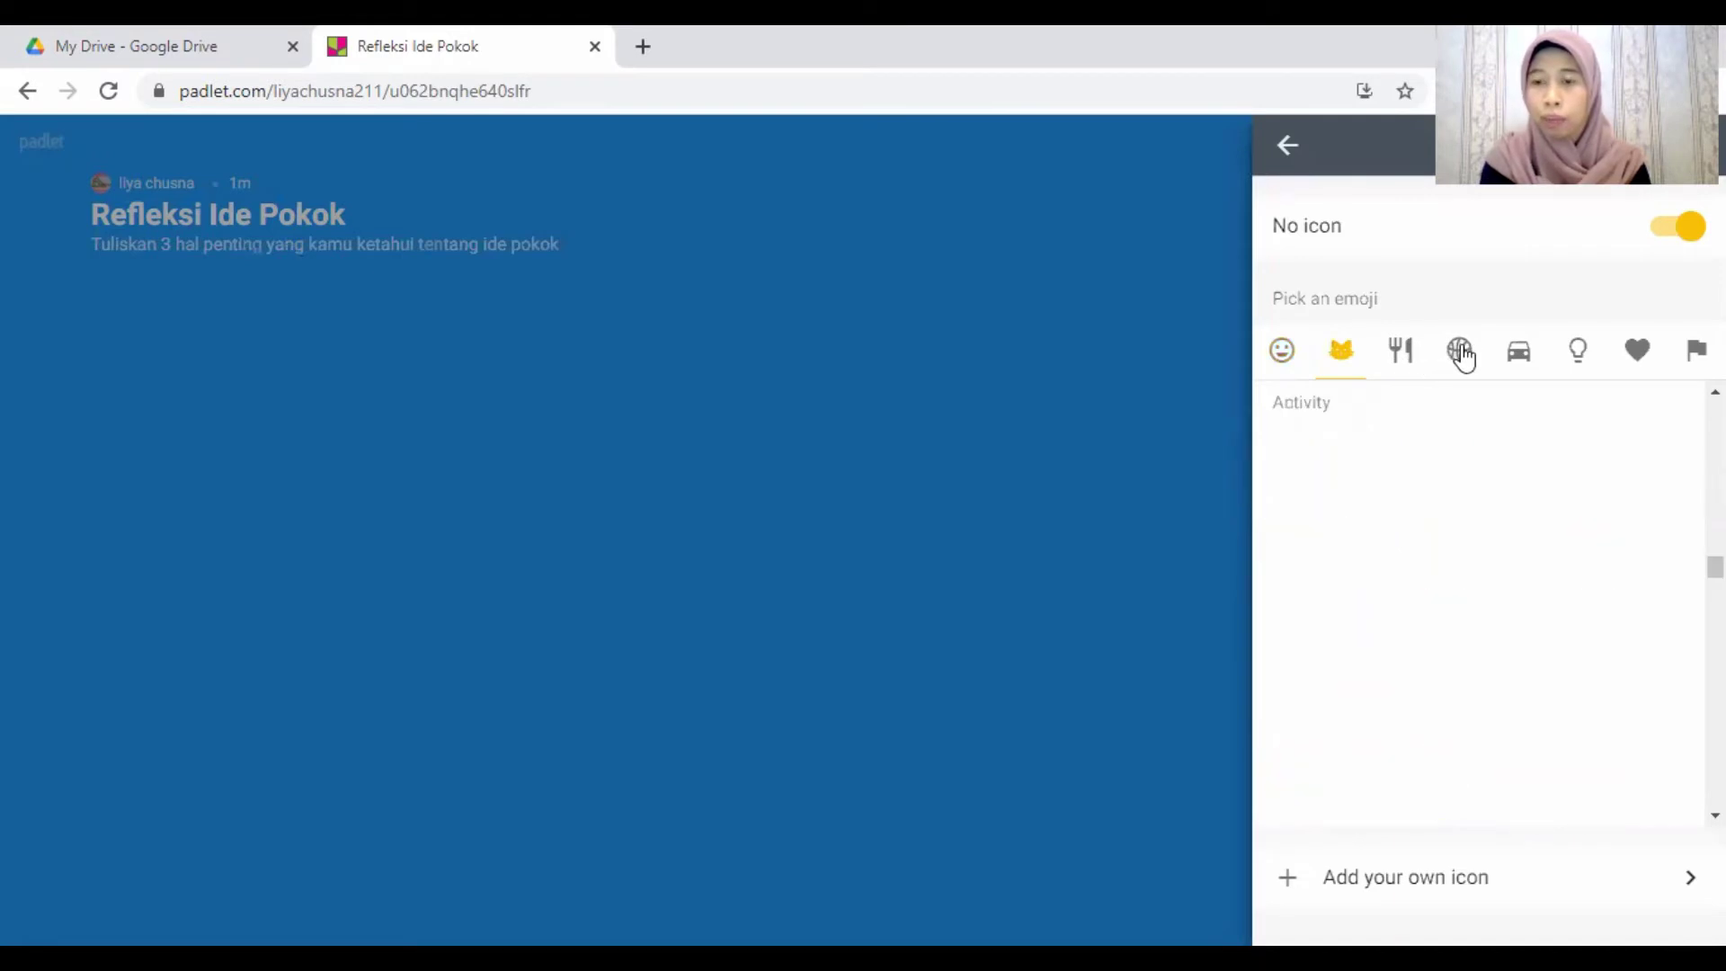
{"action": "left_click", "coordinate": [1534, 363]}
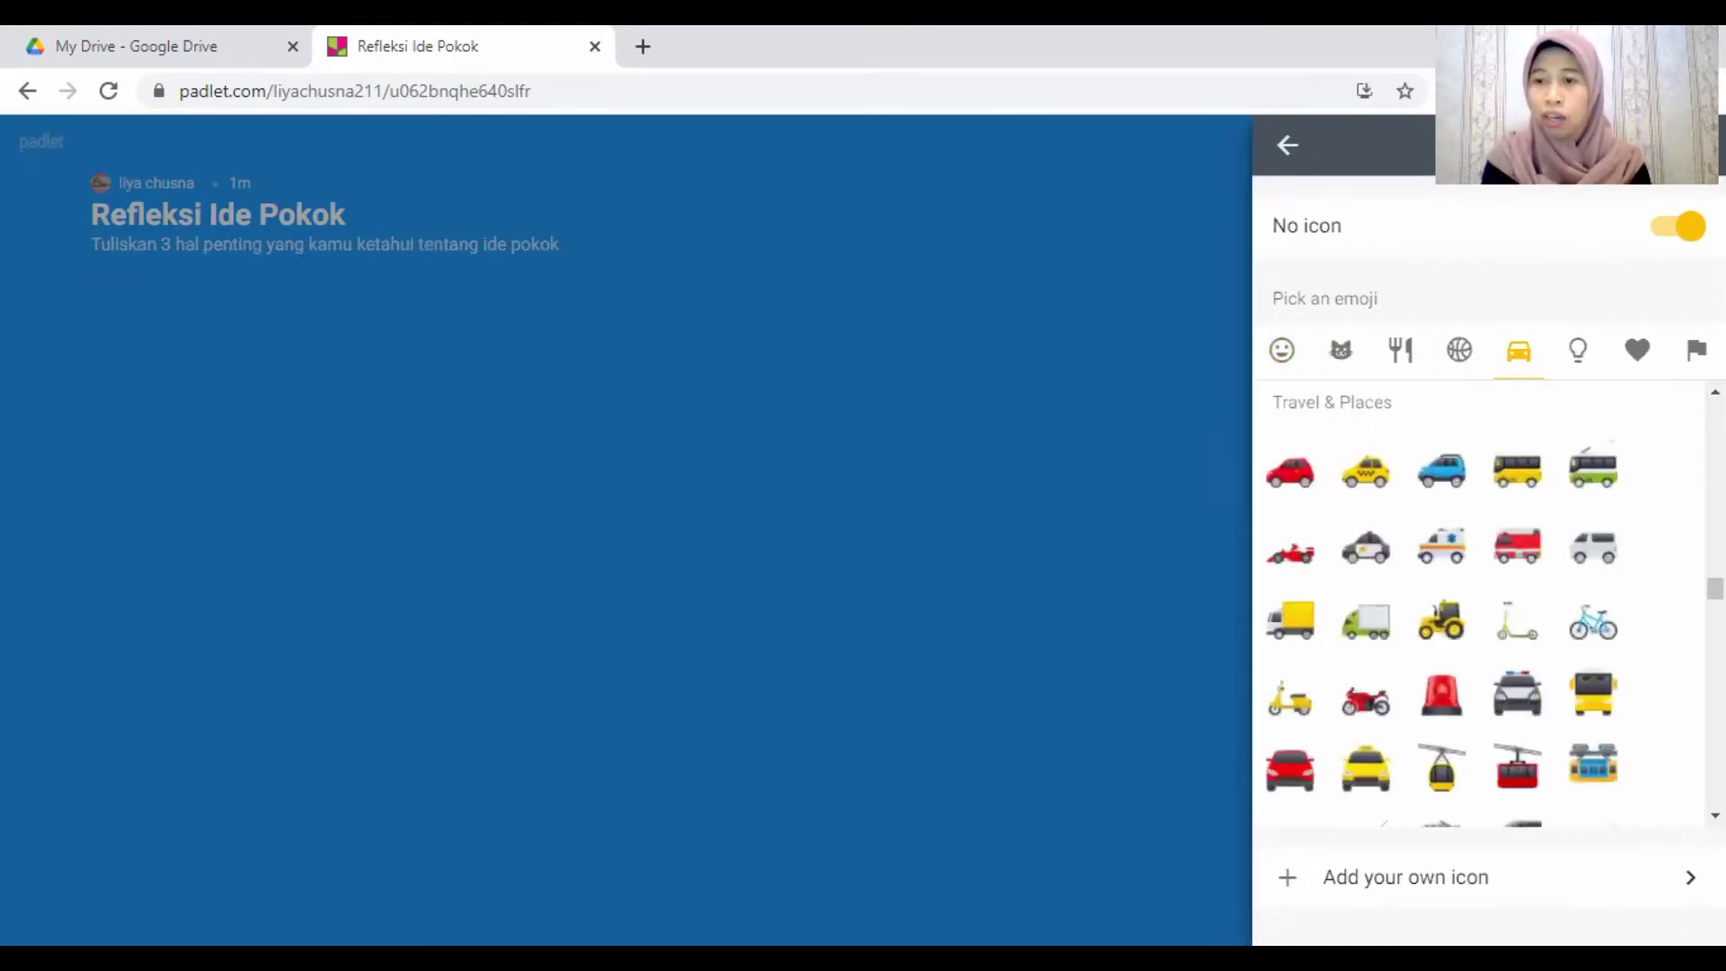
{"action": "left_click", "coordinate": [1638, 369]}
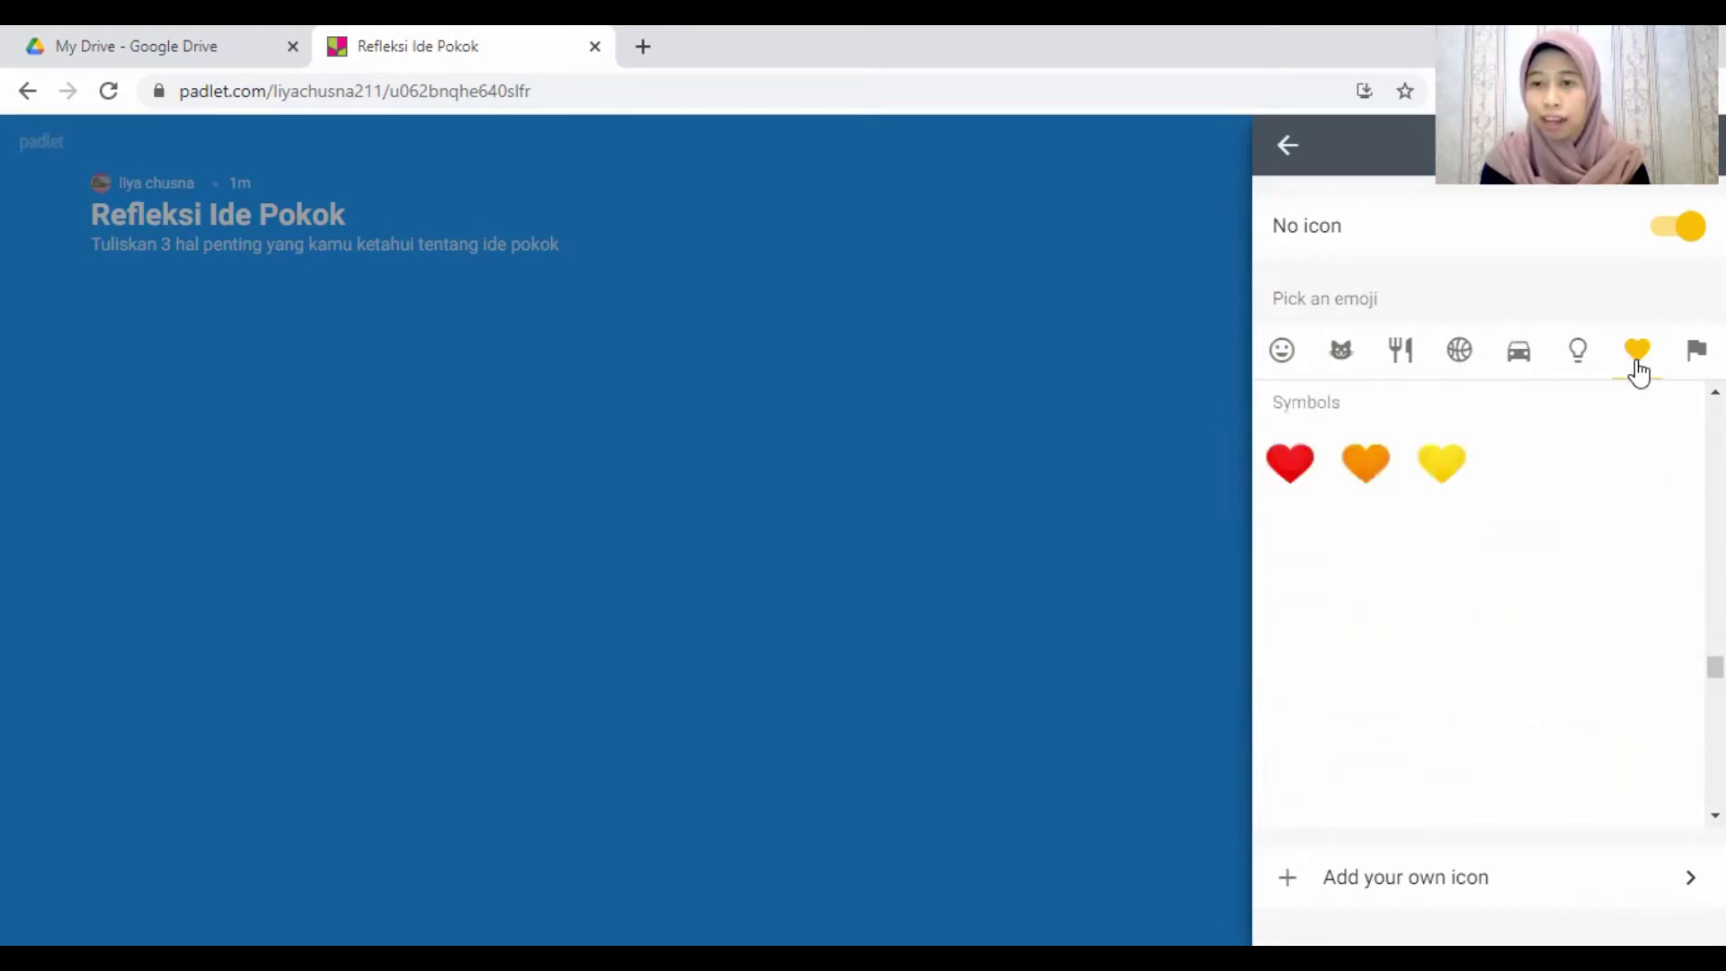
{"action": "left_click", "coordinate": [1292, 482]}
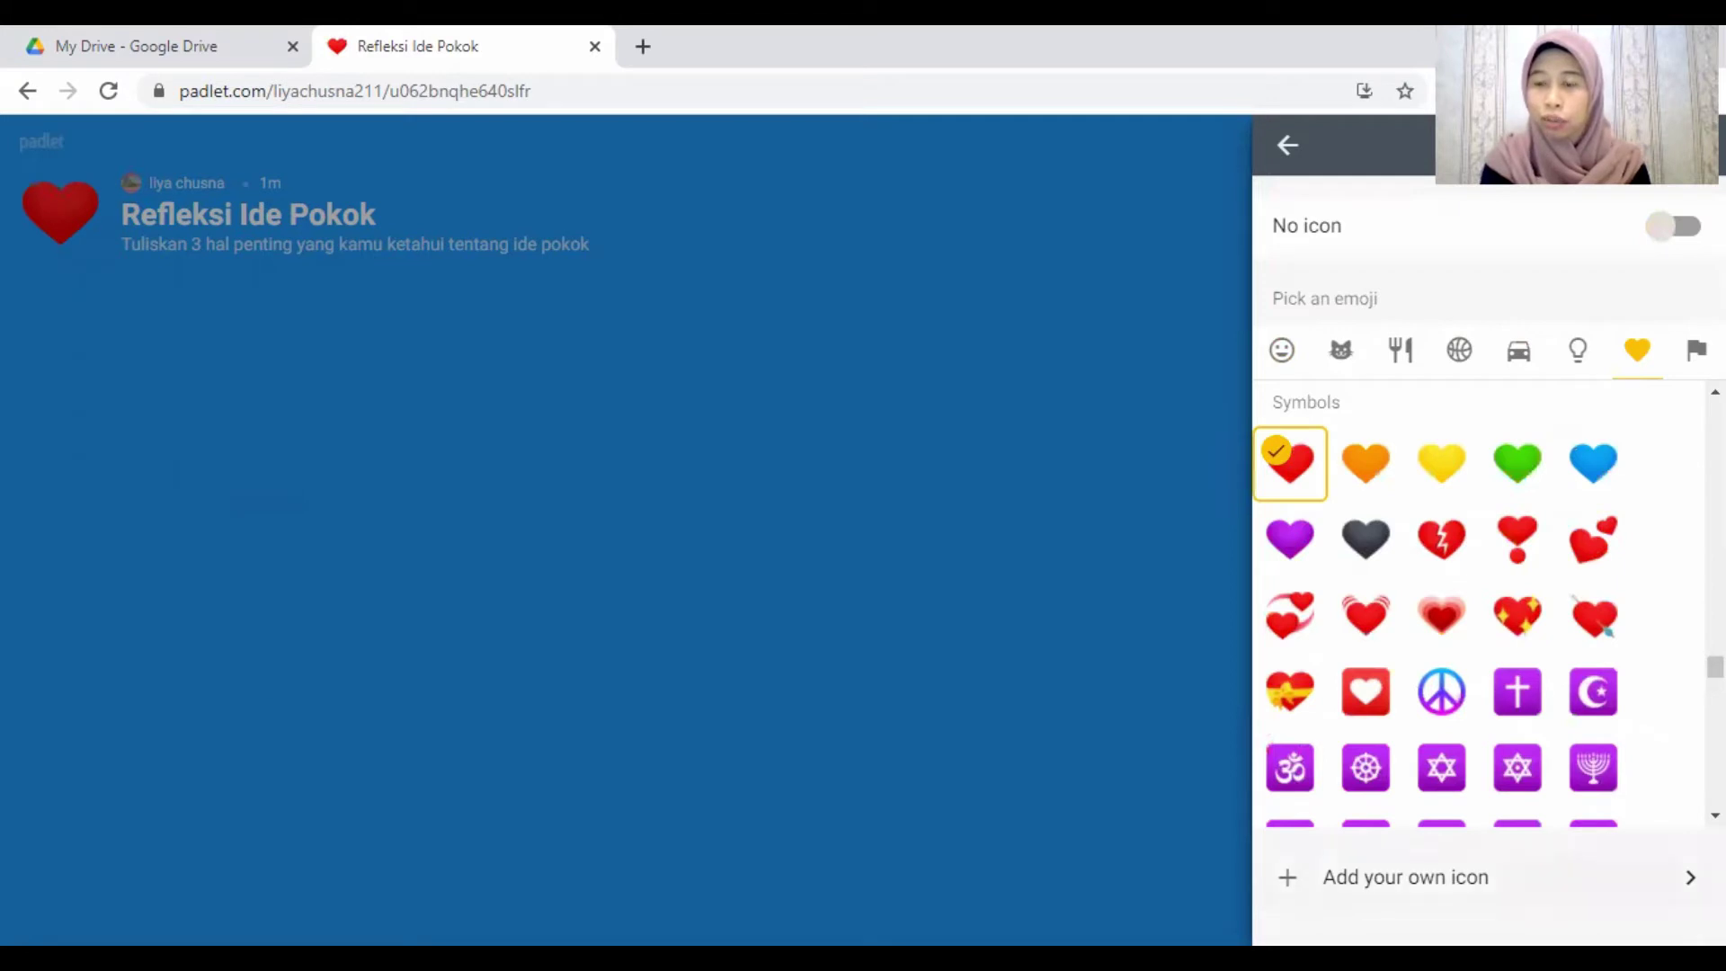
{"action": "left_click", "coordinate": [1291, 145]}
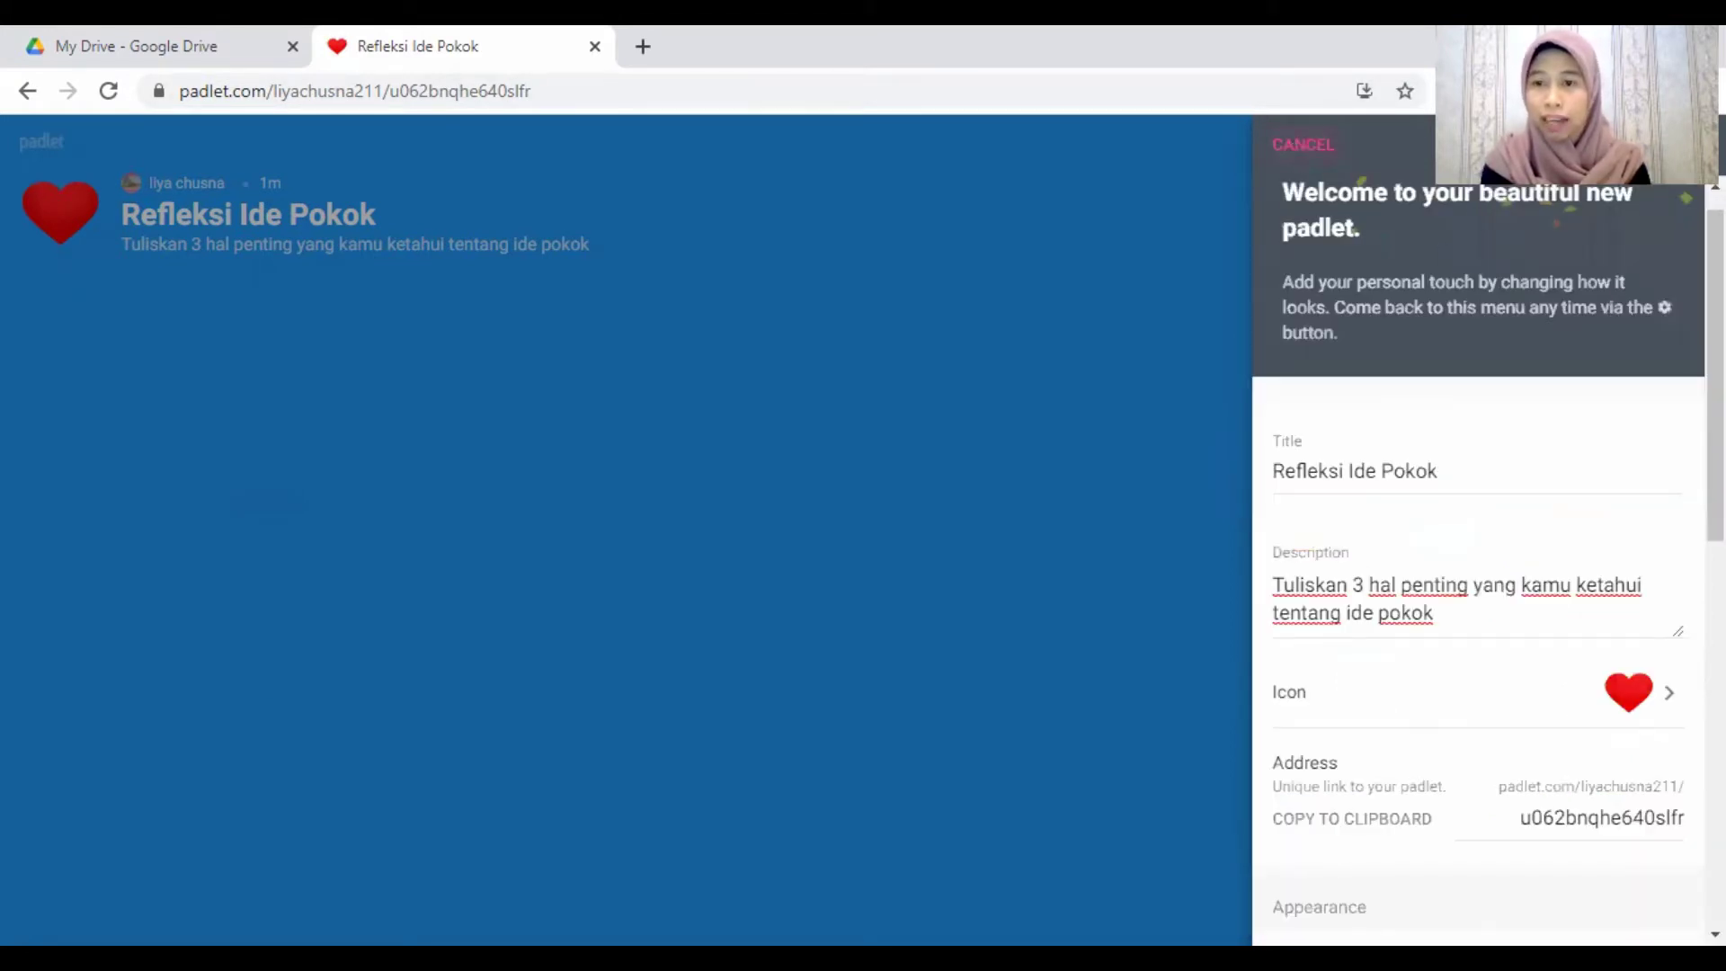
Step: Examine the solid color and gradient wallpapers available for the padlet
{"action": "scroll", "coordinate": [1484, 539], "scroll_direction": "down", "scroll_amount": 3}
{"action": "scroll", "coordinate": [1489, 557], "scroll_direction": "down", "scroll_amount": 2}
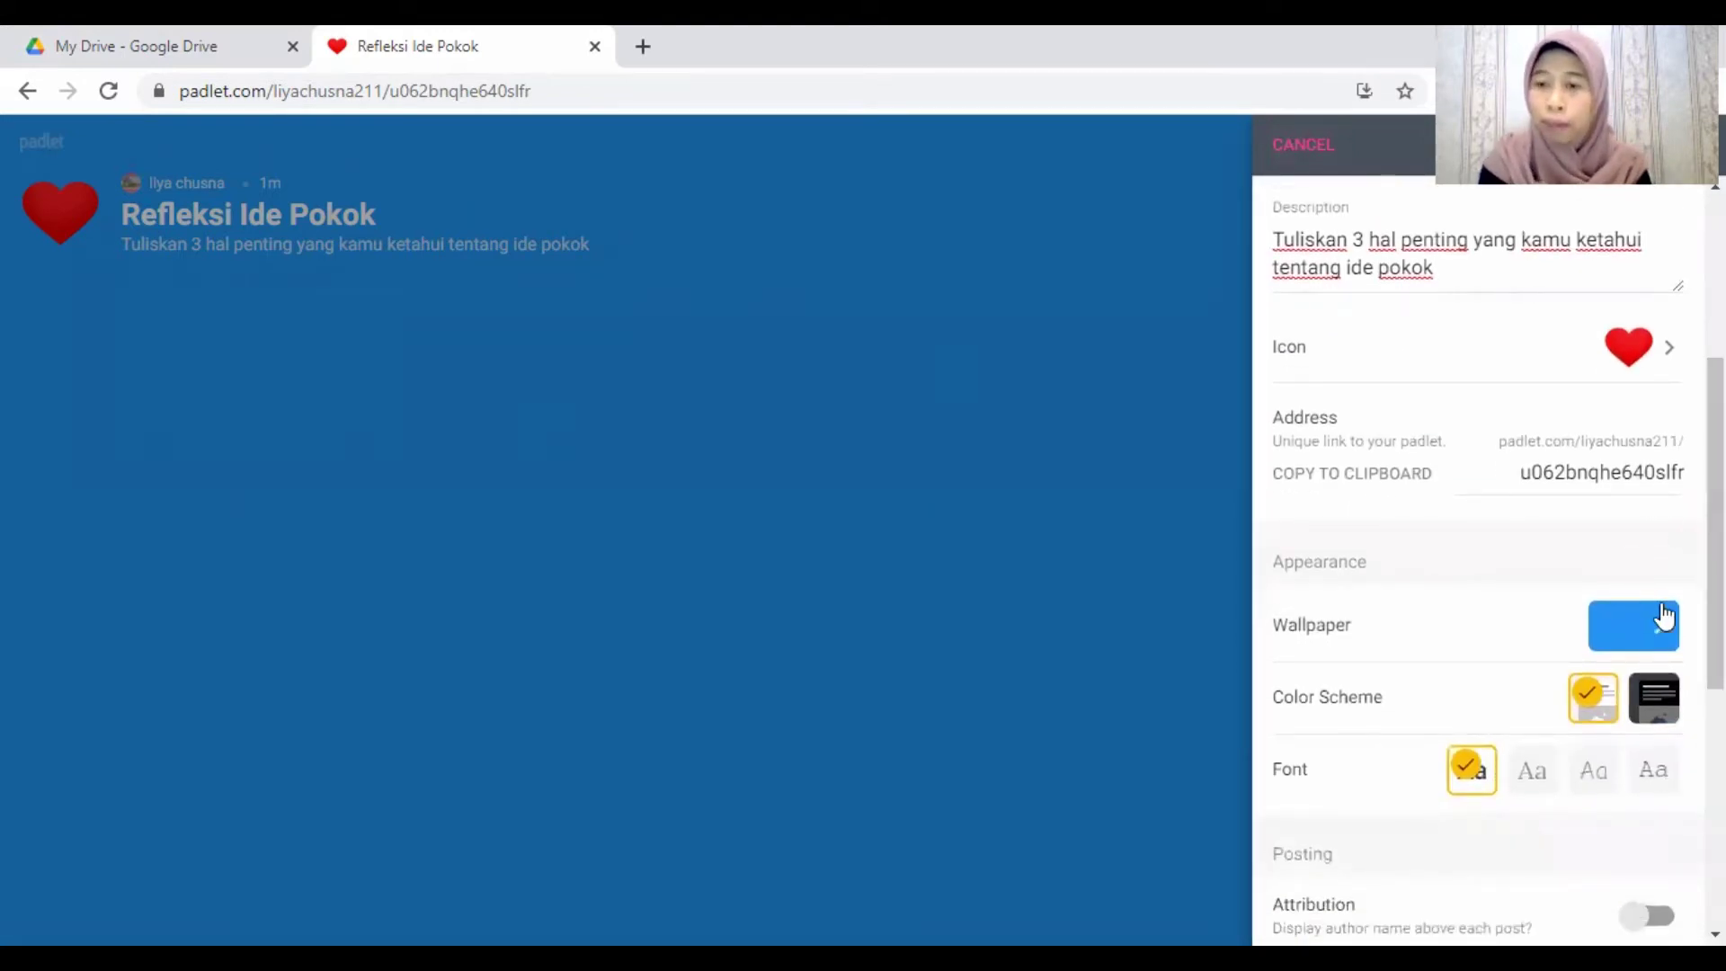
{"action": "left_click", "coordinate": [1663, 618]}
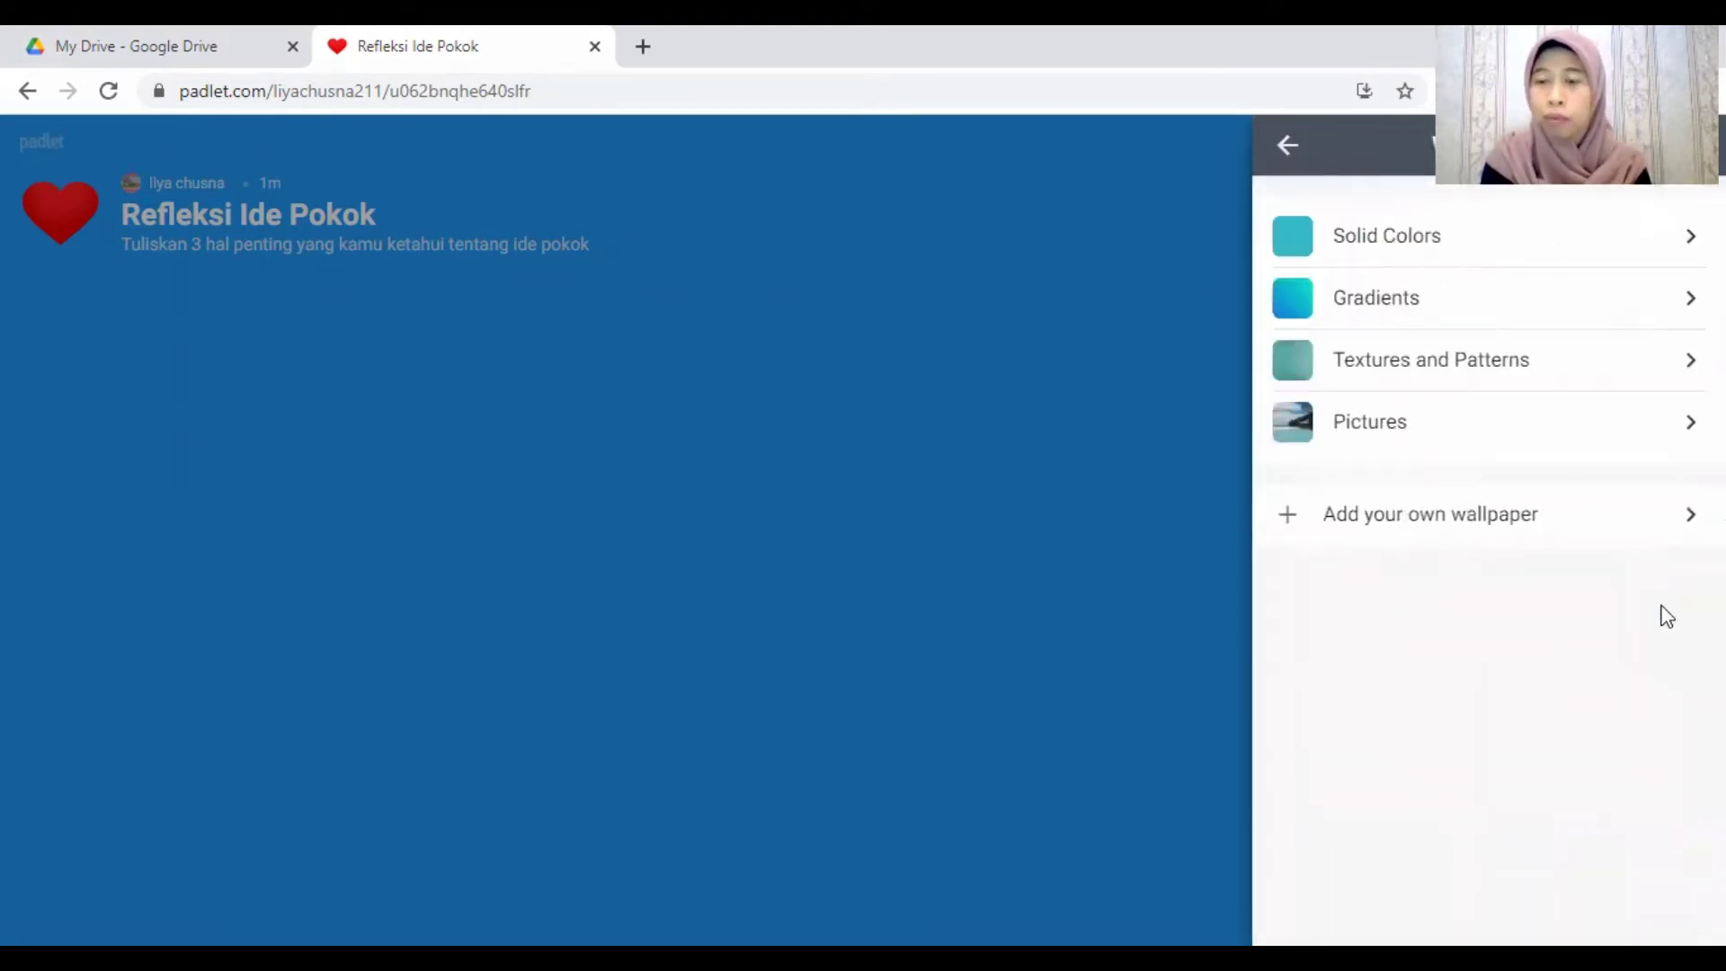
{"action": "left_click", "coordinate": [1593, 236]}
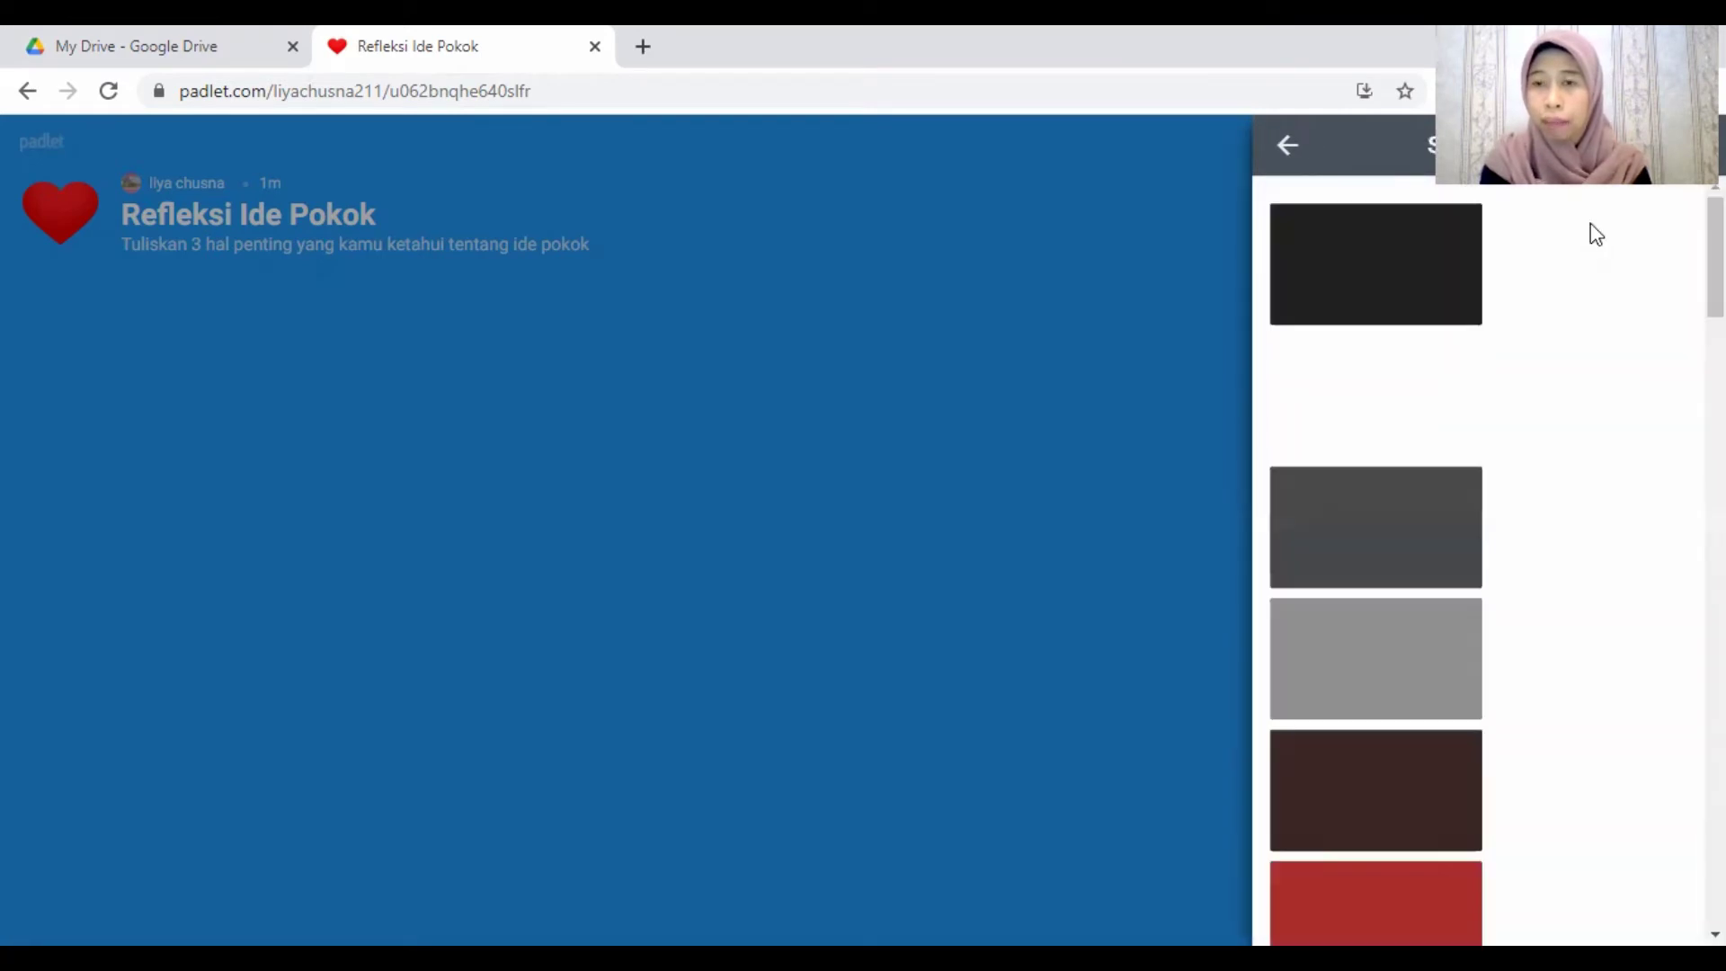
{"action": "left_click", "coordinate": [1288, 144]}
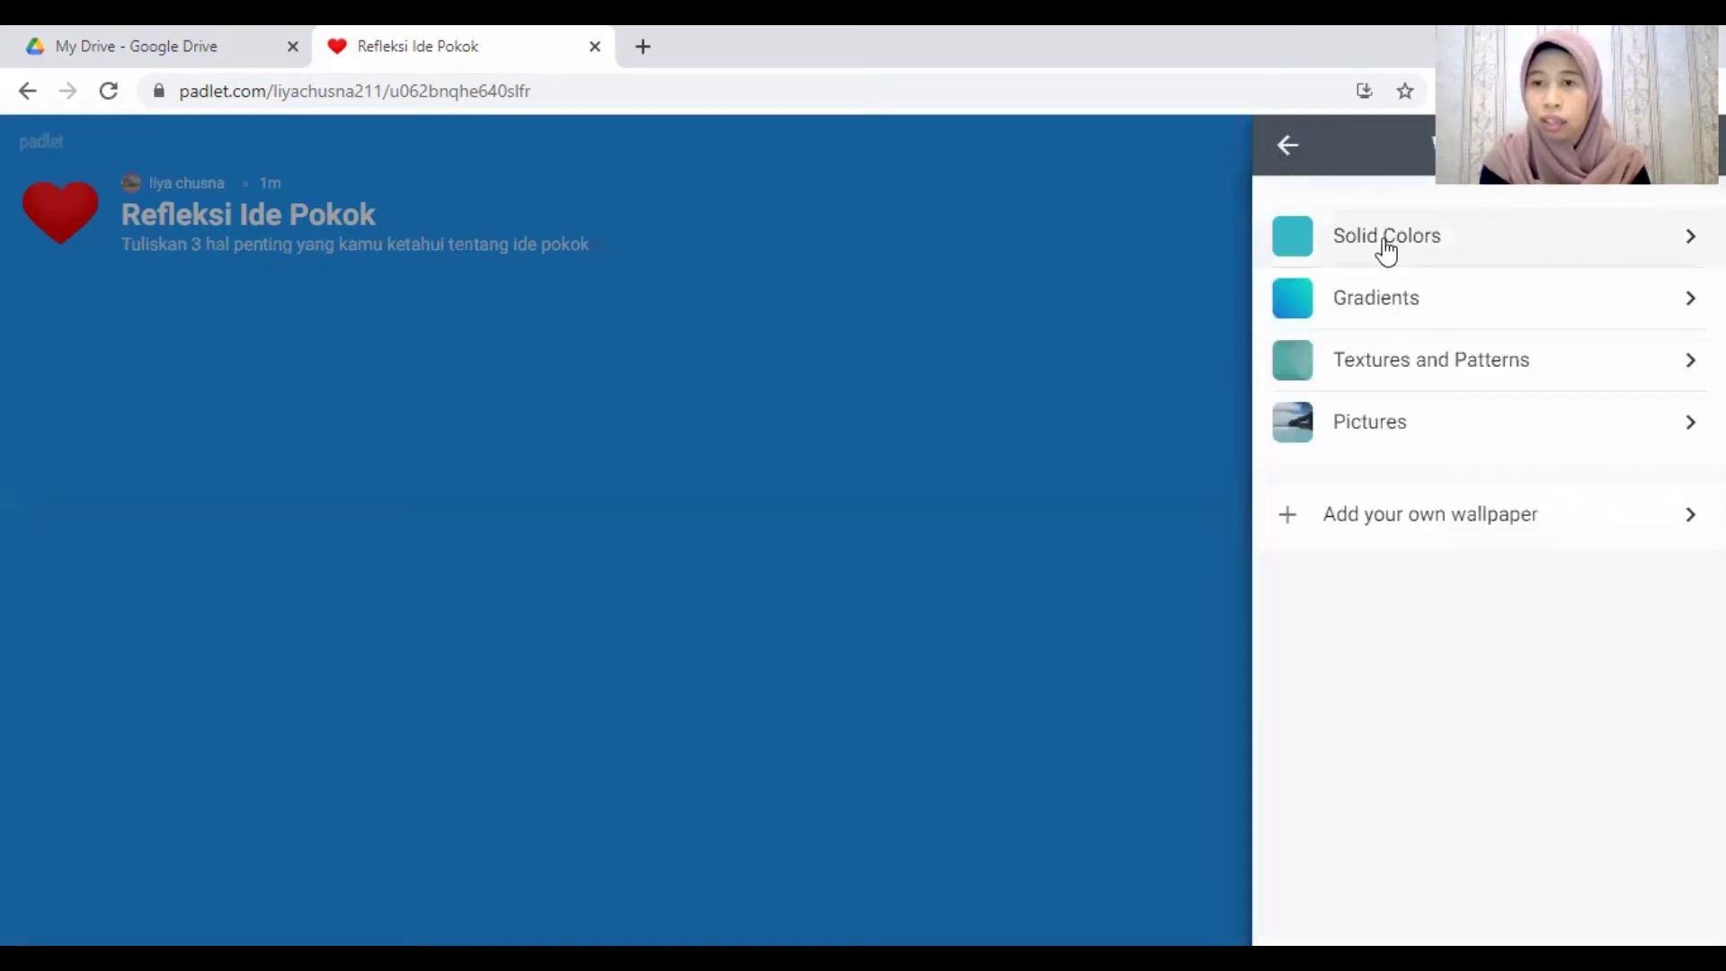
{"action": "left_click", "coordinate": [1464, 325]}
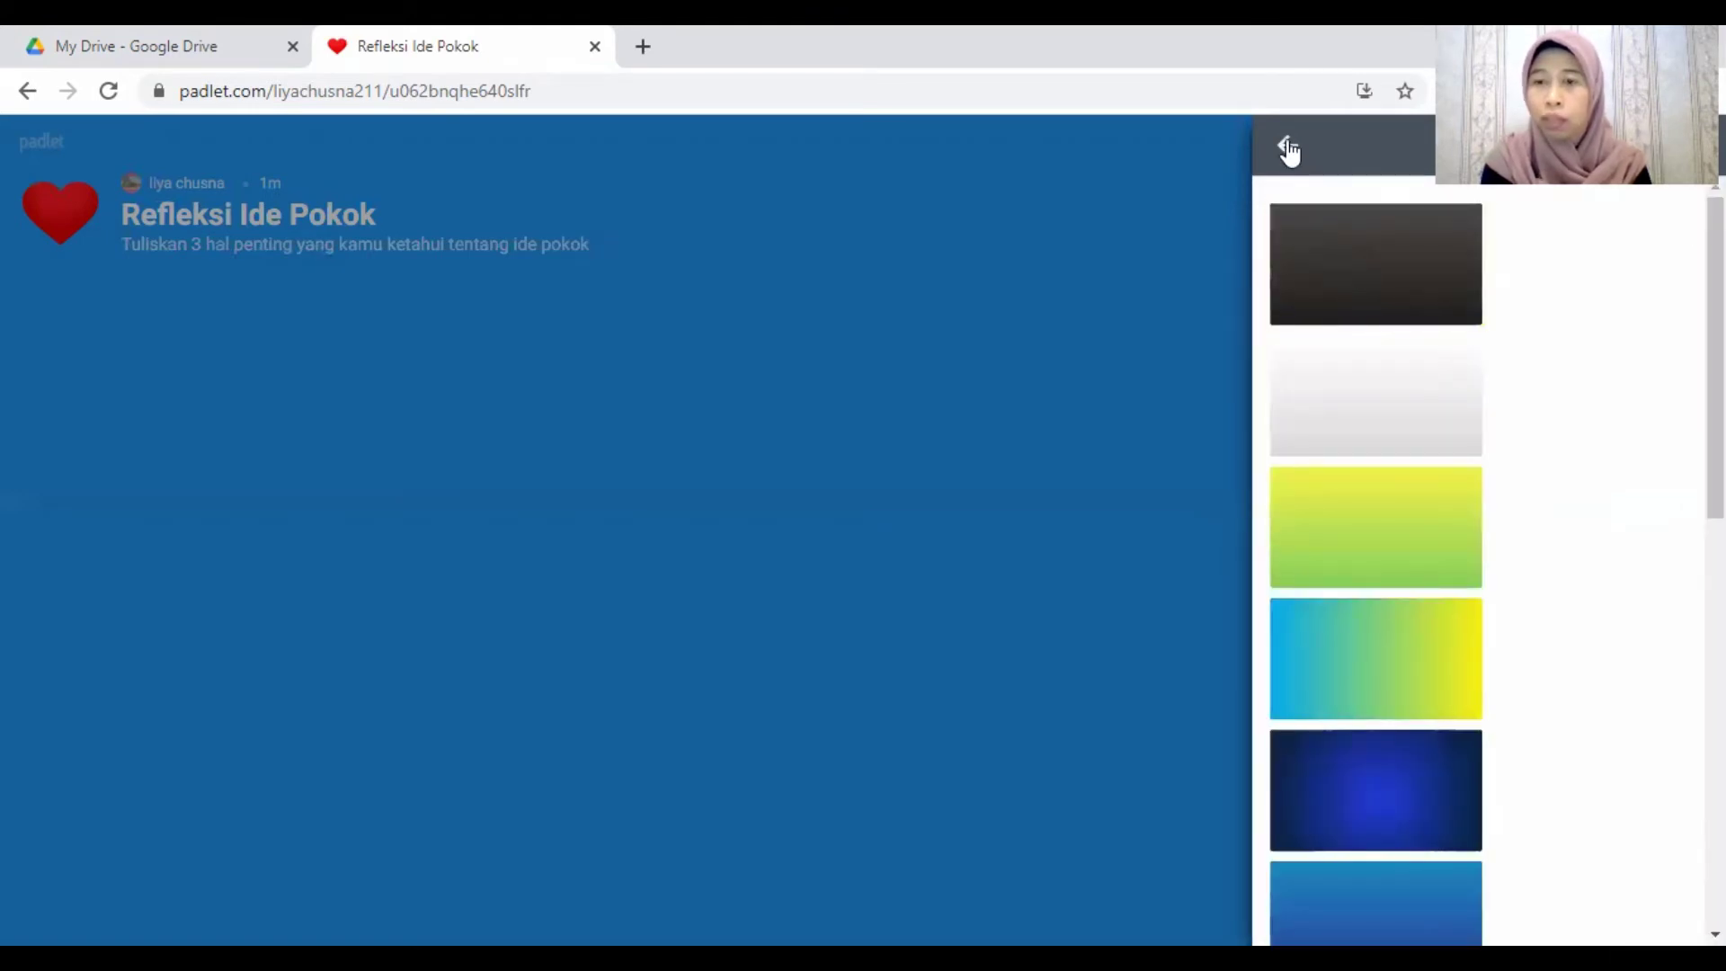
{"action": "left_click", "coordinate": [1288, 145]}
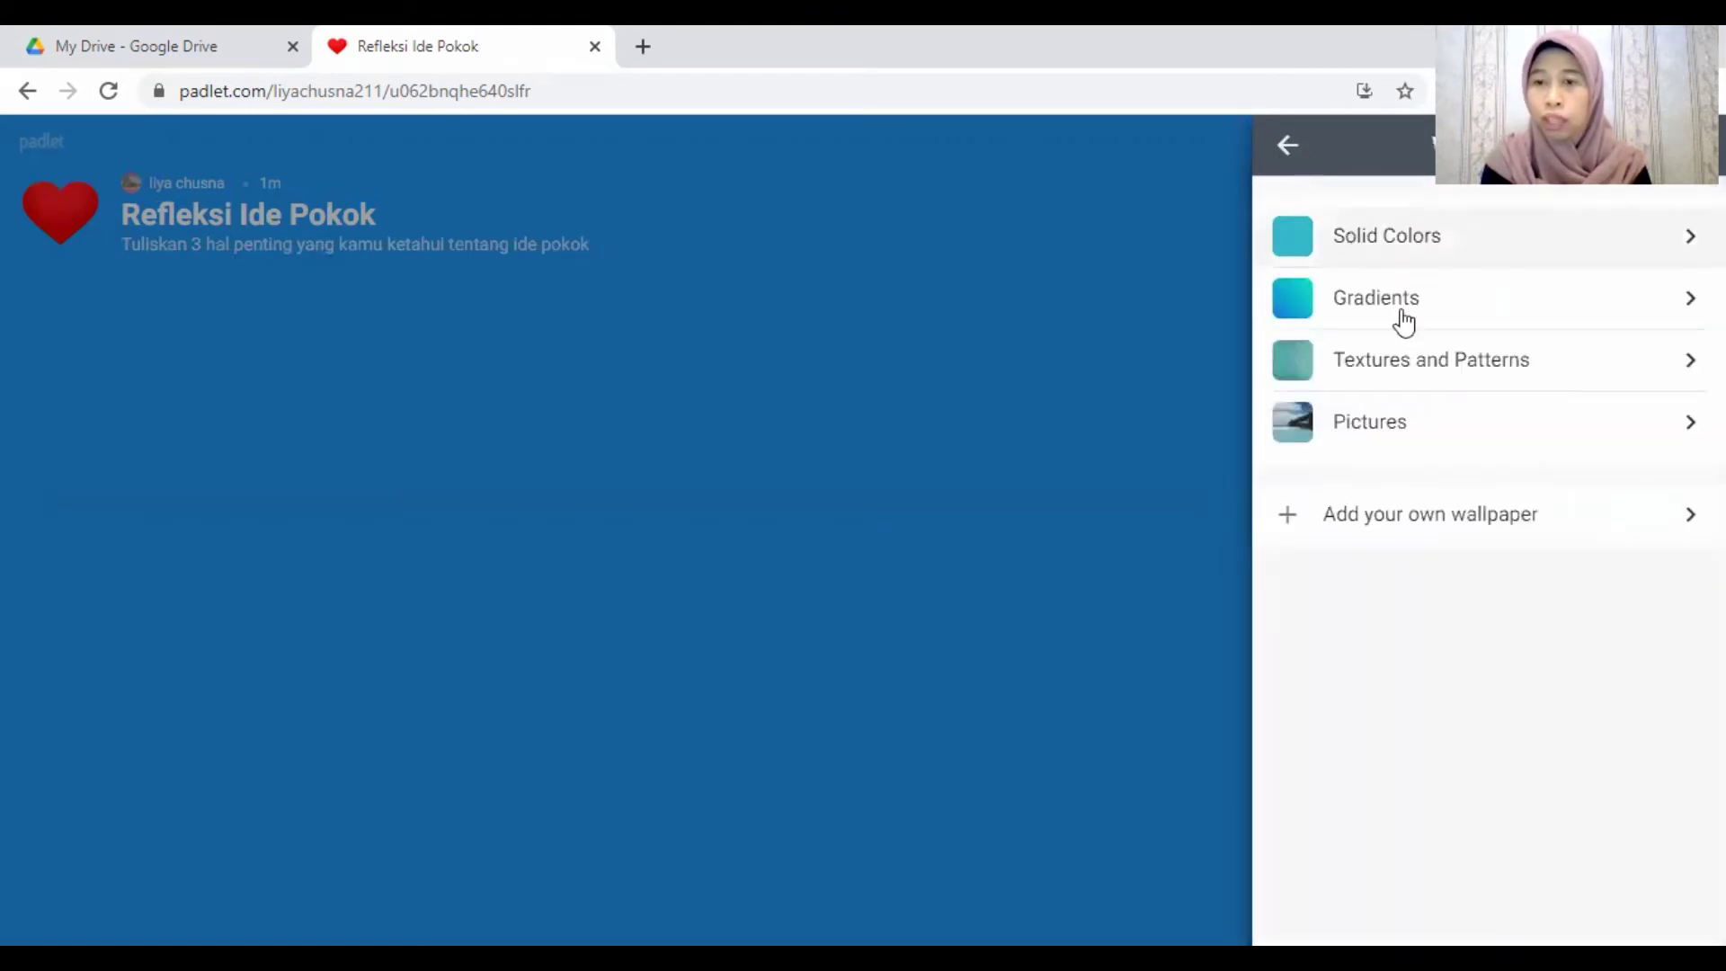
Step: Browse the picture wallpapers and apply Paparazzi as the padlet's background
{"action": "left_click", "coordinate": [1482, 437]}
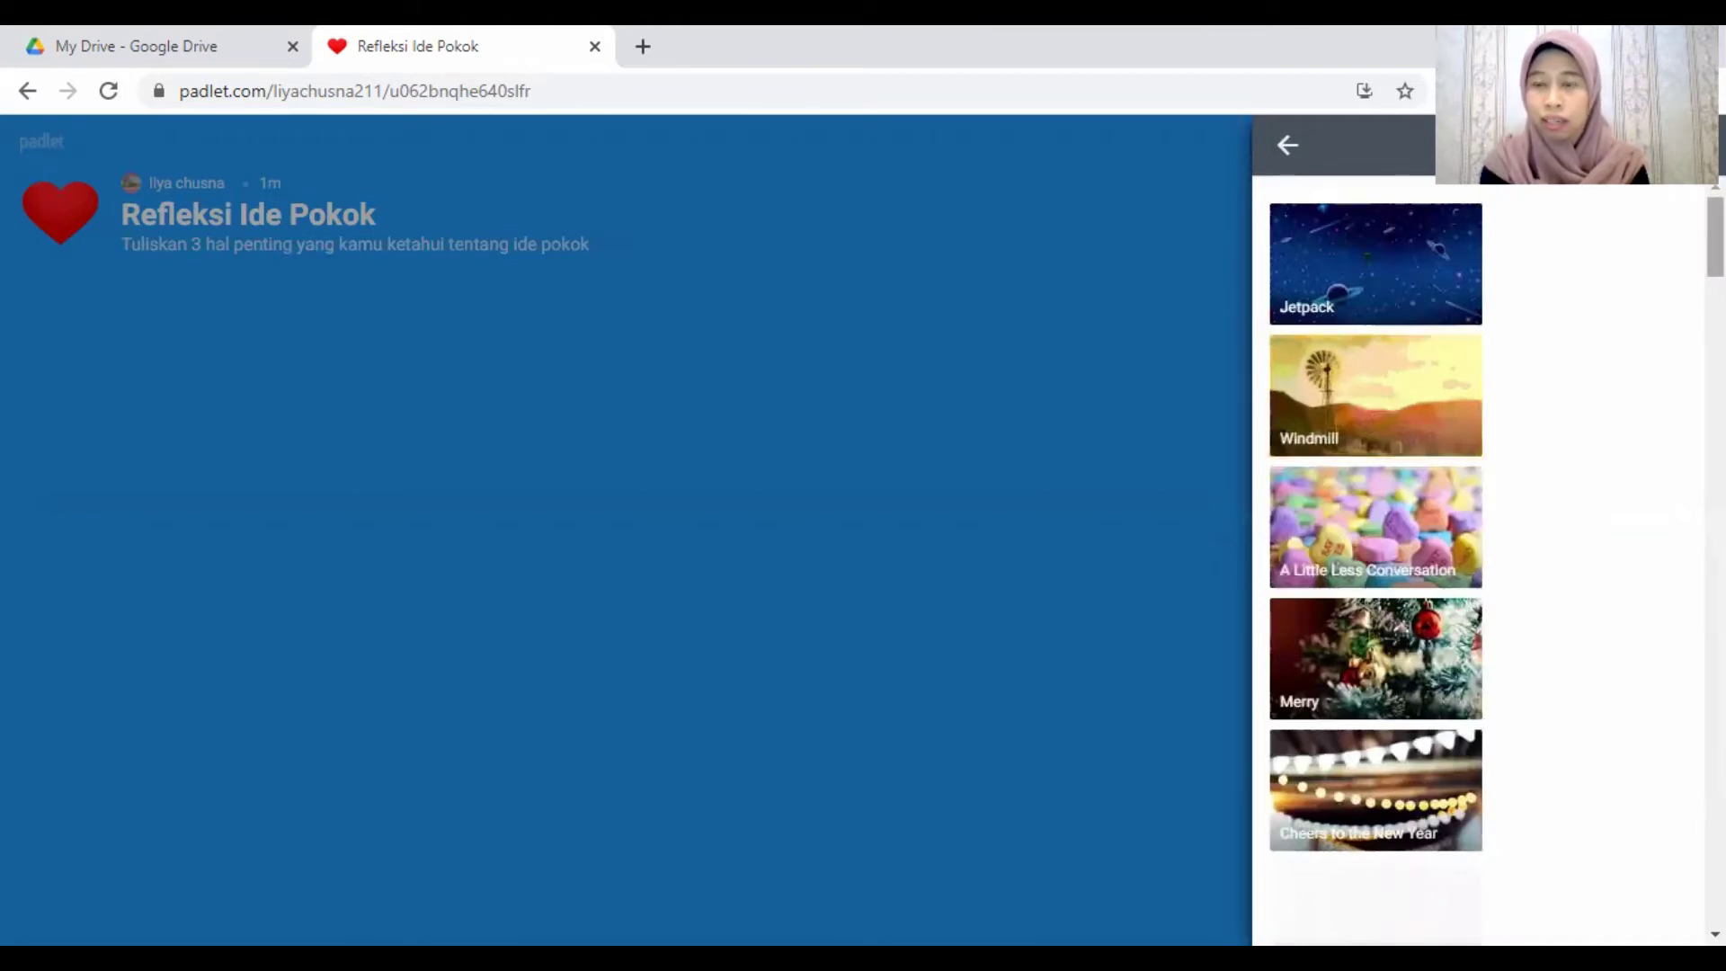
{"action": "scroll", "coordinate": [1483, 441], "scroll_direction": "down", "scroll_amount": 6}
{"action": "scroll", "coordinate": [1375, 558], "scroll_direction": "down", "scroll_amount": 12}
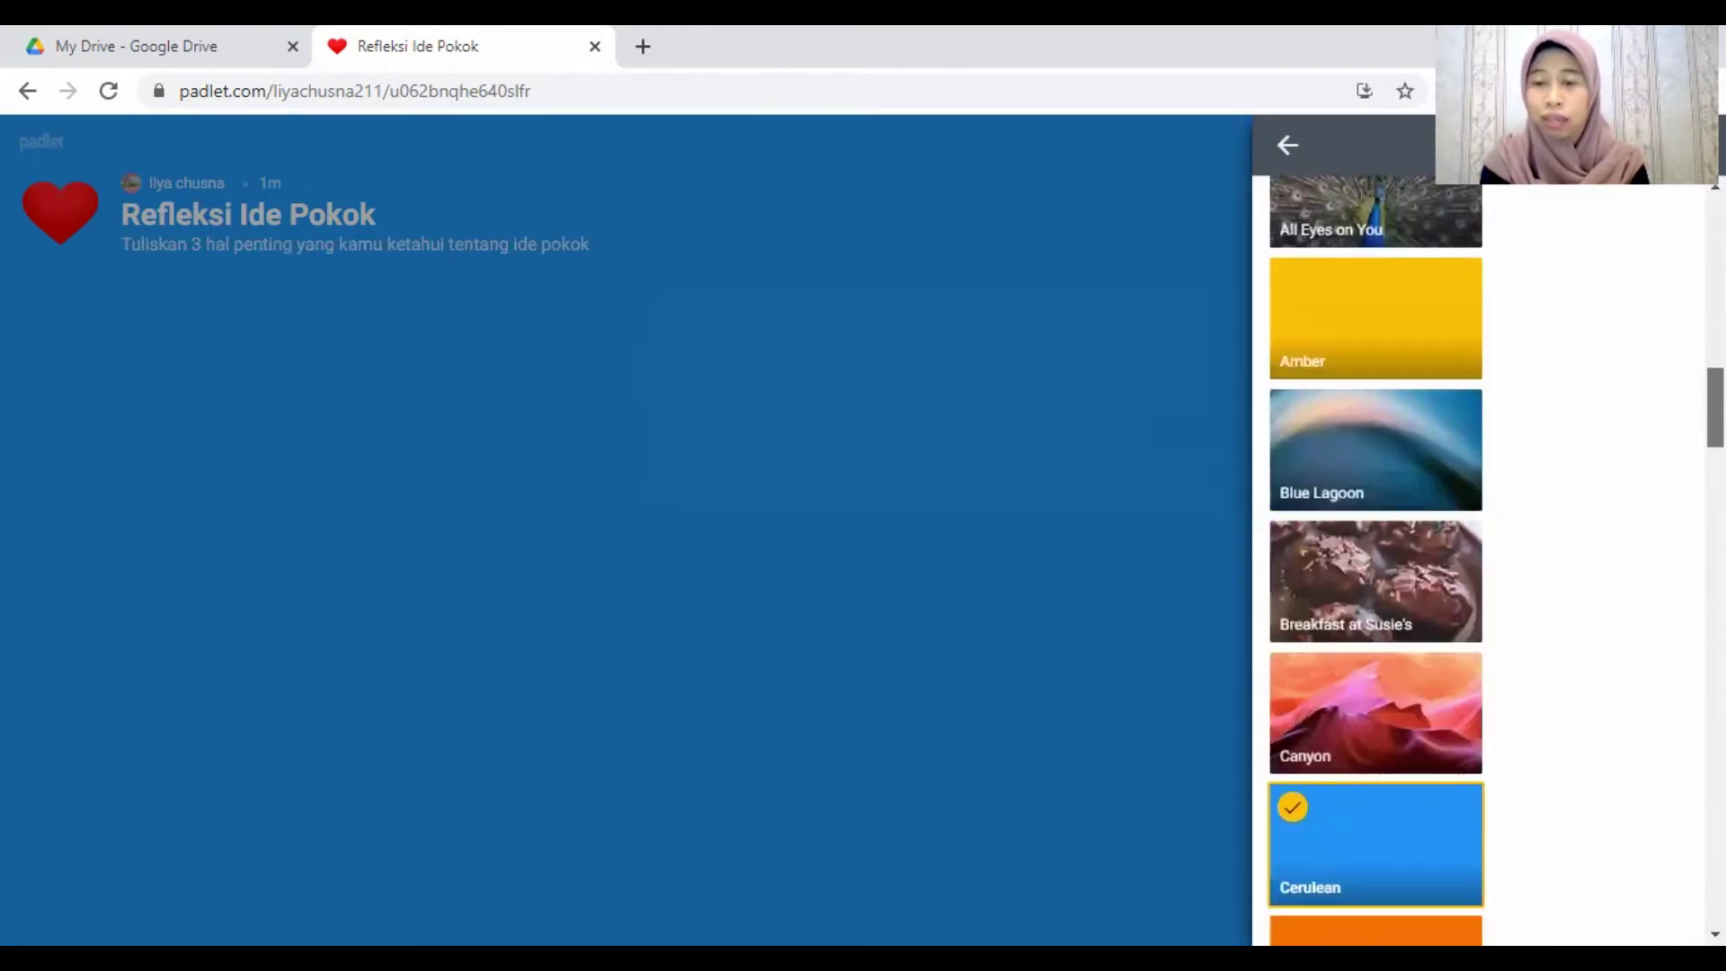
{"action": "scroll", "coordinate": [1376, 557], "scroll_direction": "down", "scroll_amount": 15}
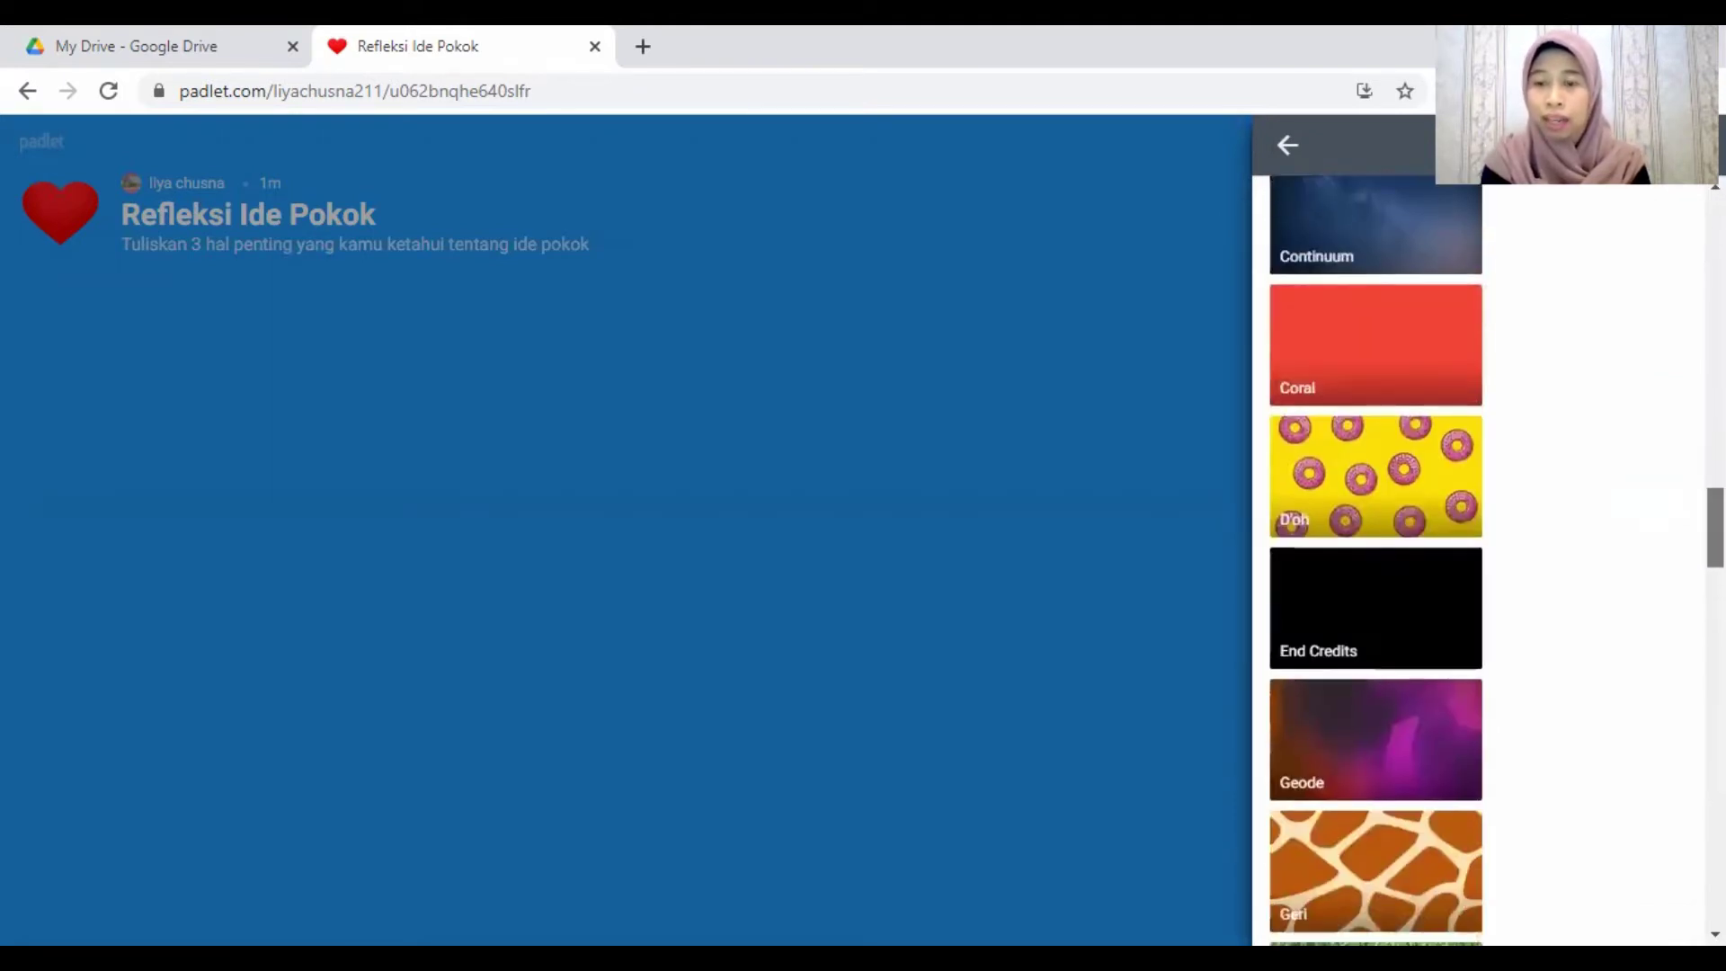
{"action": "scroll", "coordinate": [1375, 558], "scroll_direction": "down", "scroll_amount": 15}
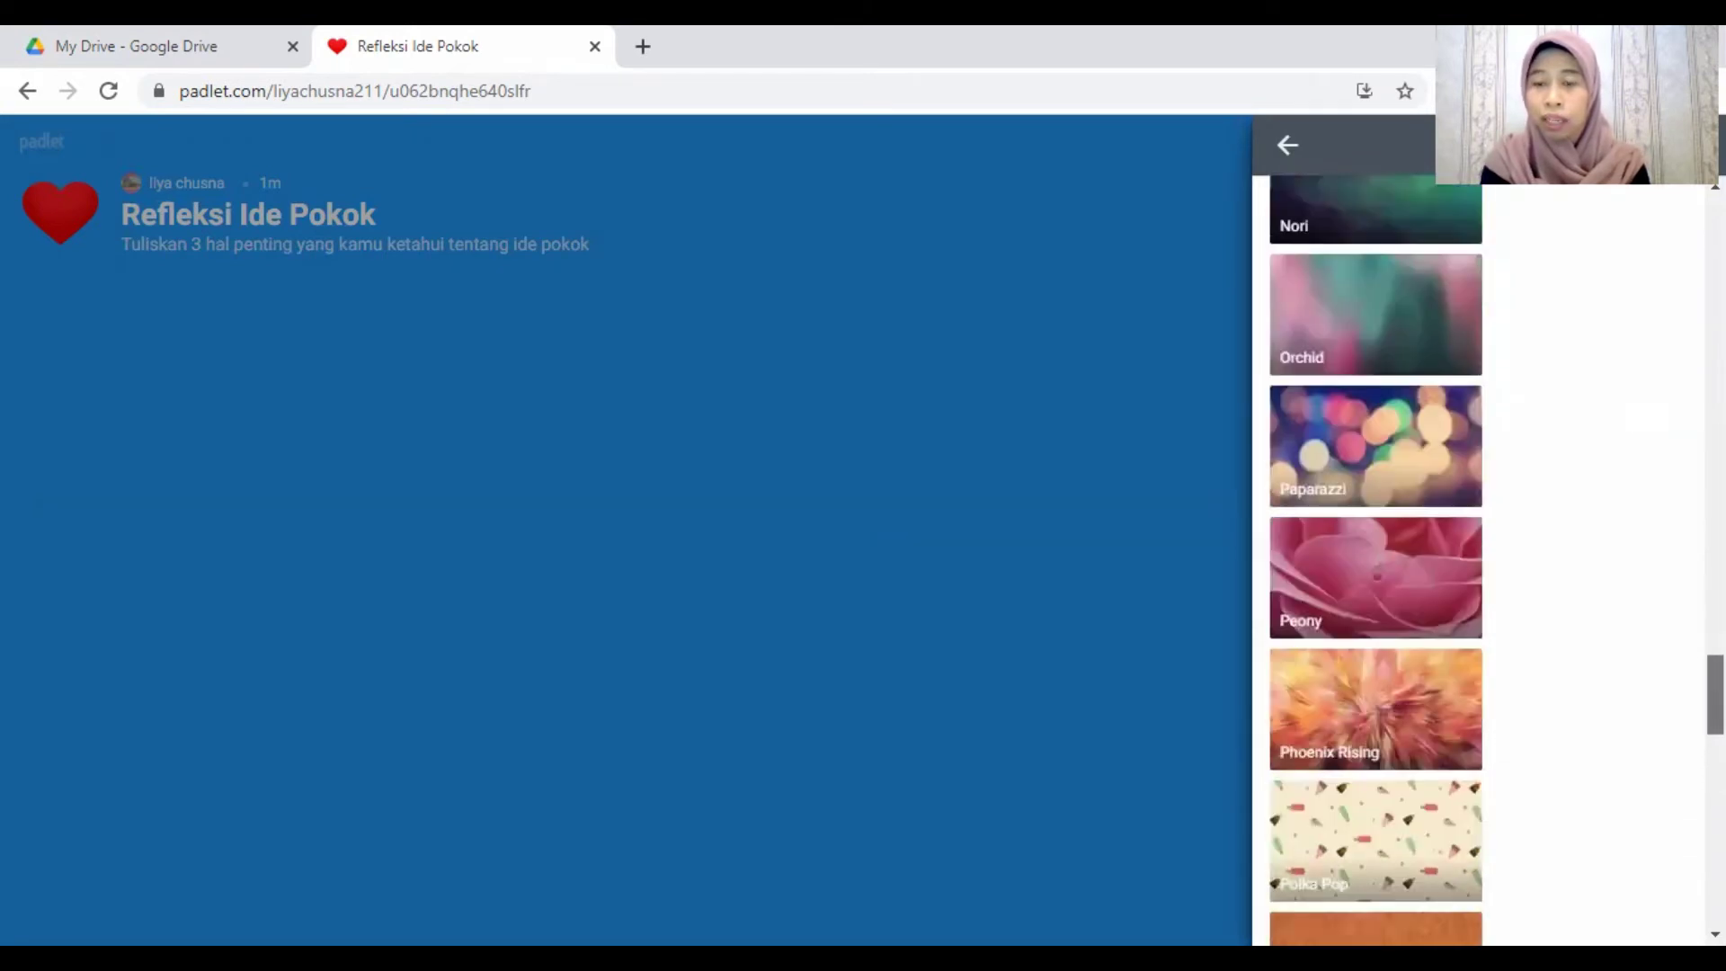
{"action": "scroll", "coordinate": [1376, 558], "scroll_direction": "down", "scroll_amount": 15}
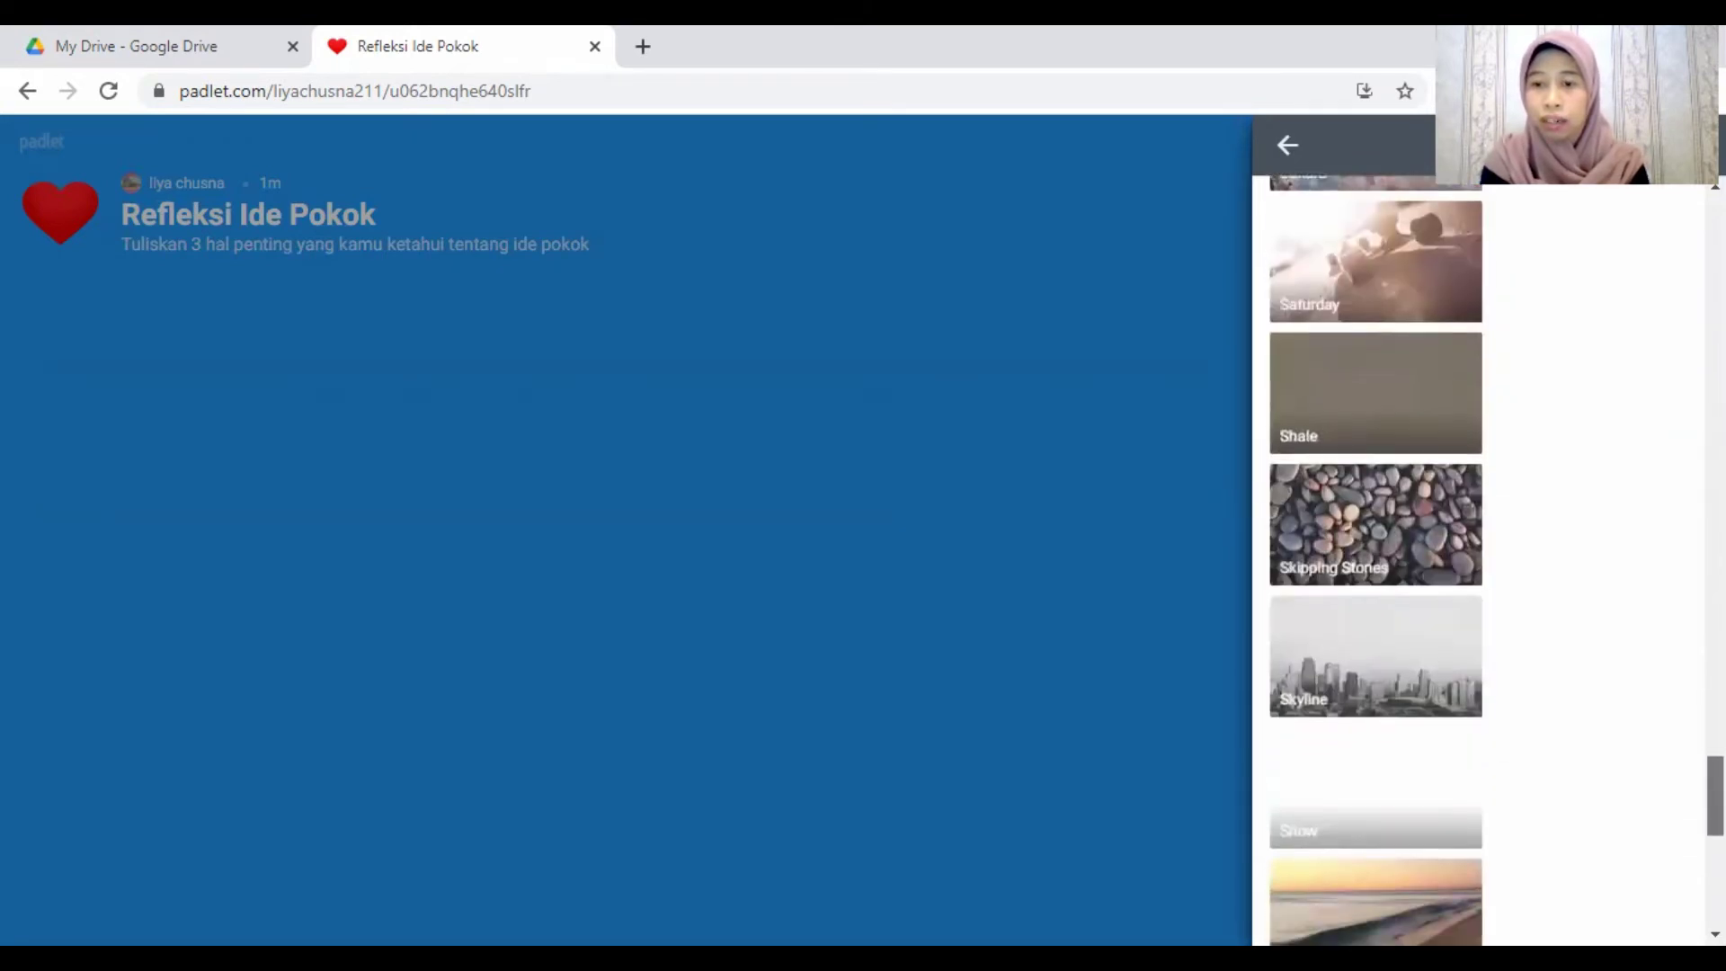
{"action": "scroll", "coordinate": [1376, 557], "scroll_direction": "down", "scroll_amount": 8}
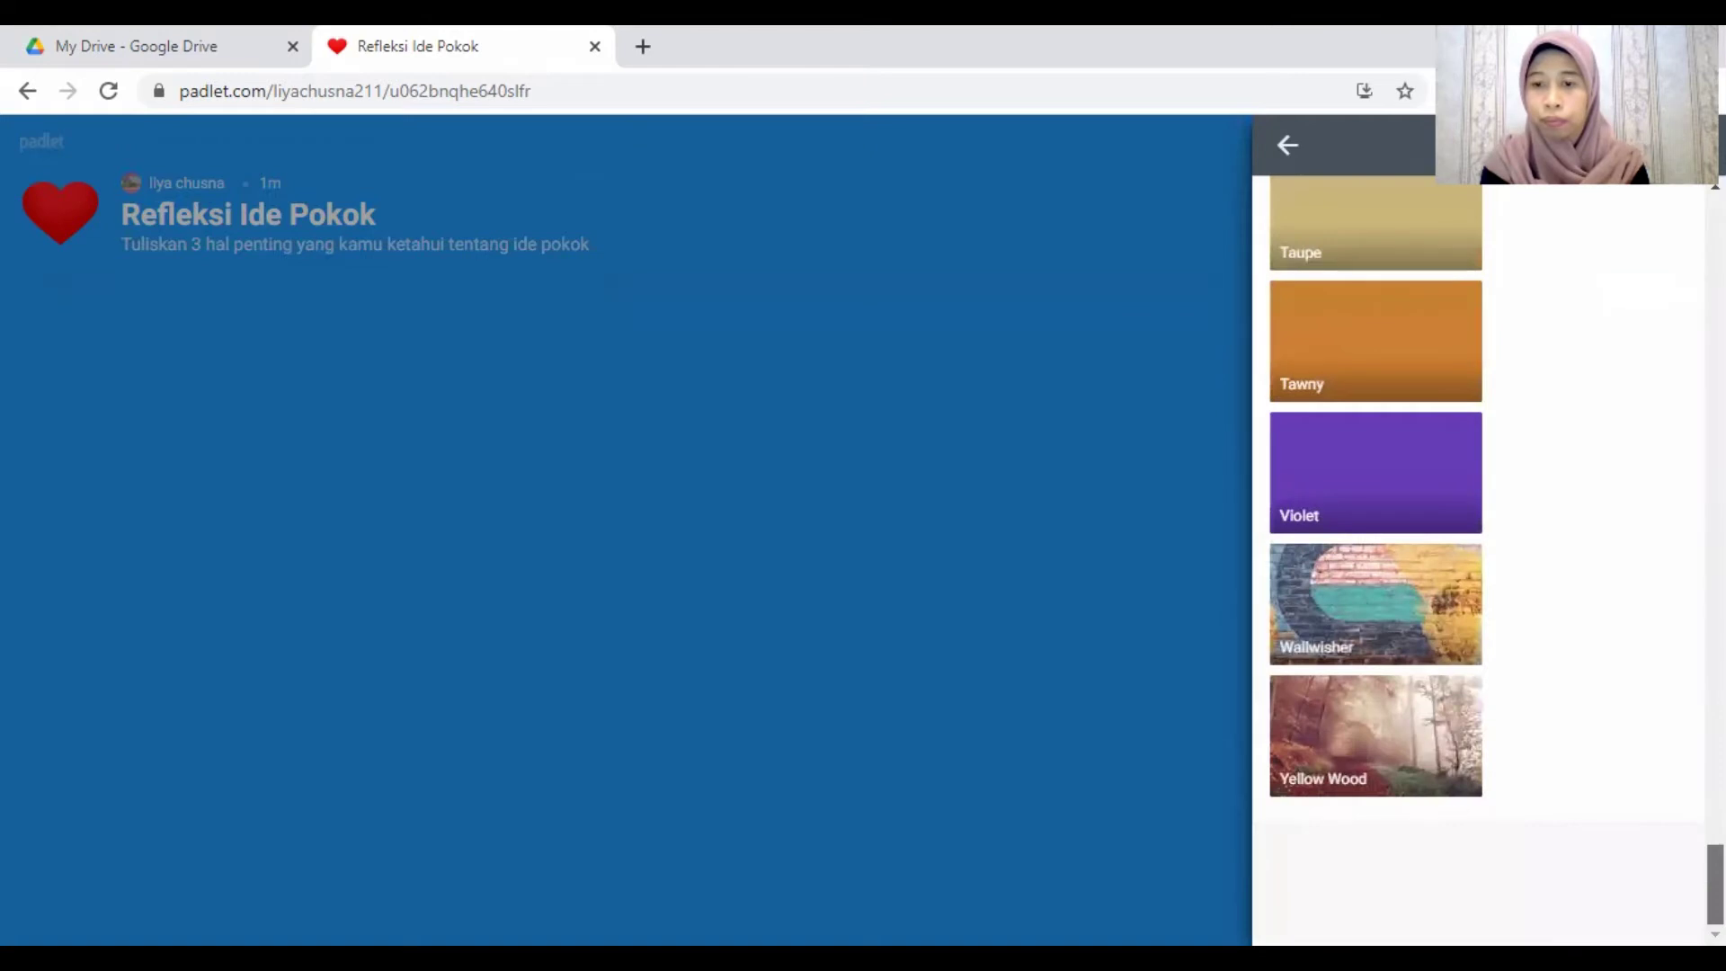
{"action": "scroll", "coordinate": [1349, 543], "scroll_direction": "up", "scroll_amount": 18}
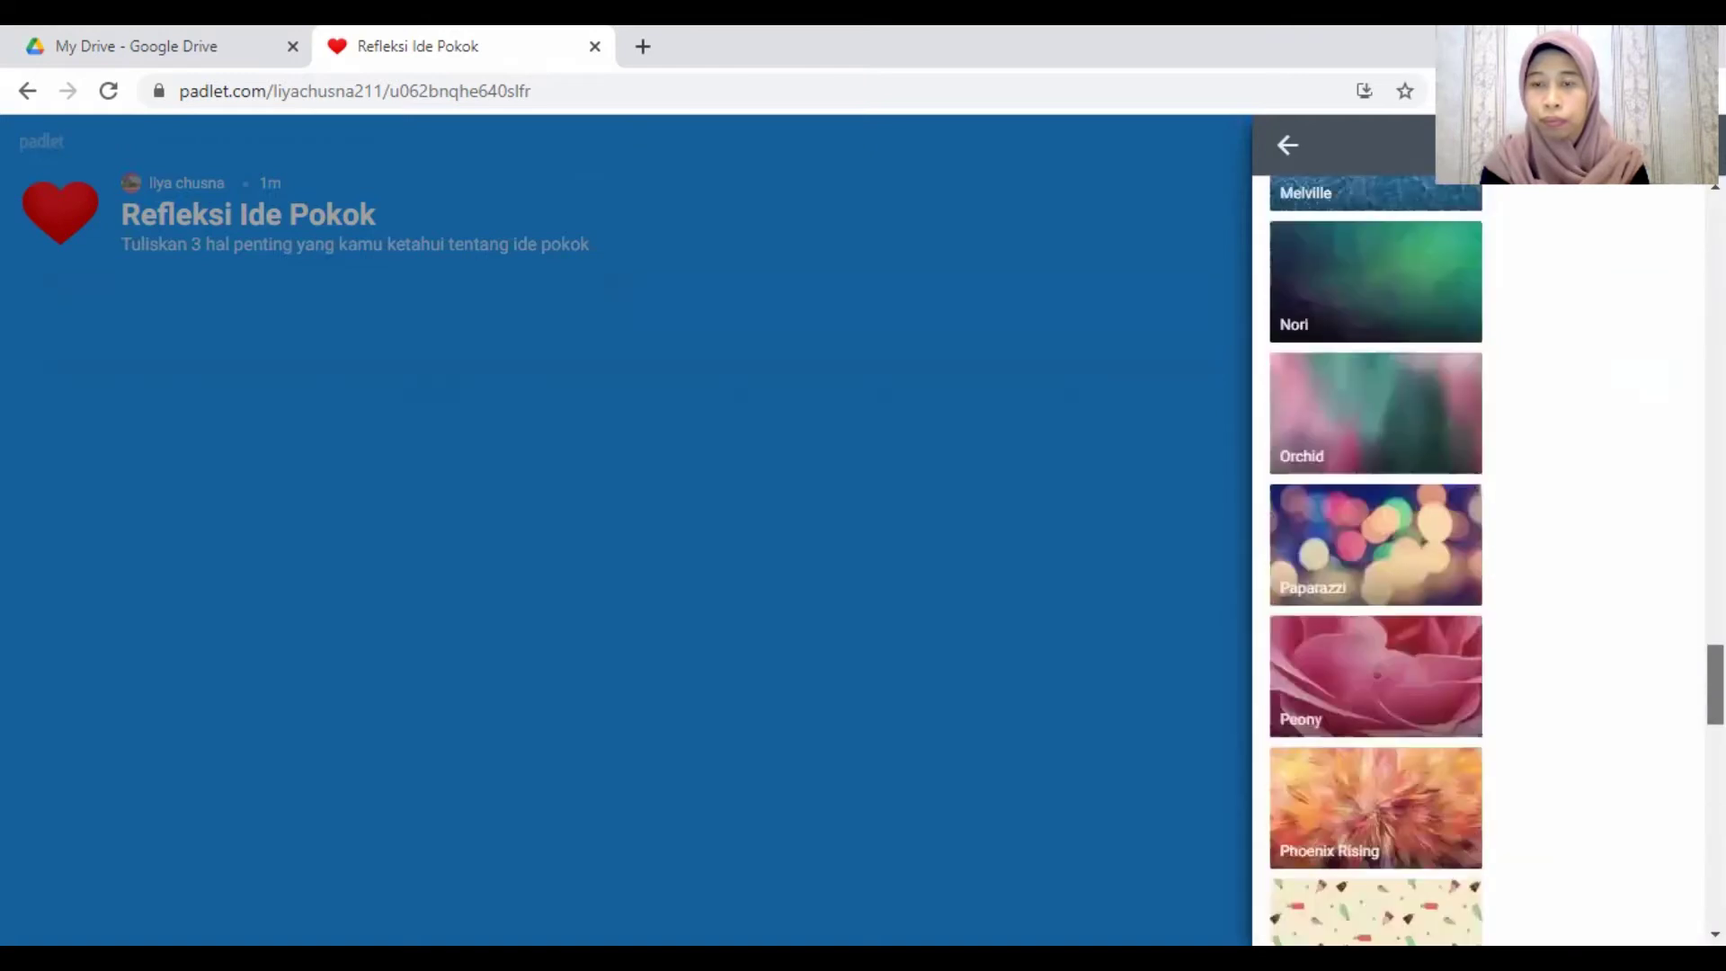
{"action": "left_click", "coordinate": [1349, 542]}
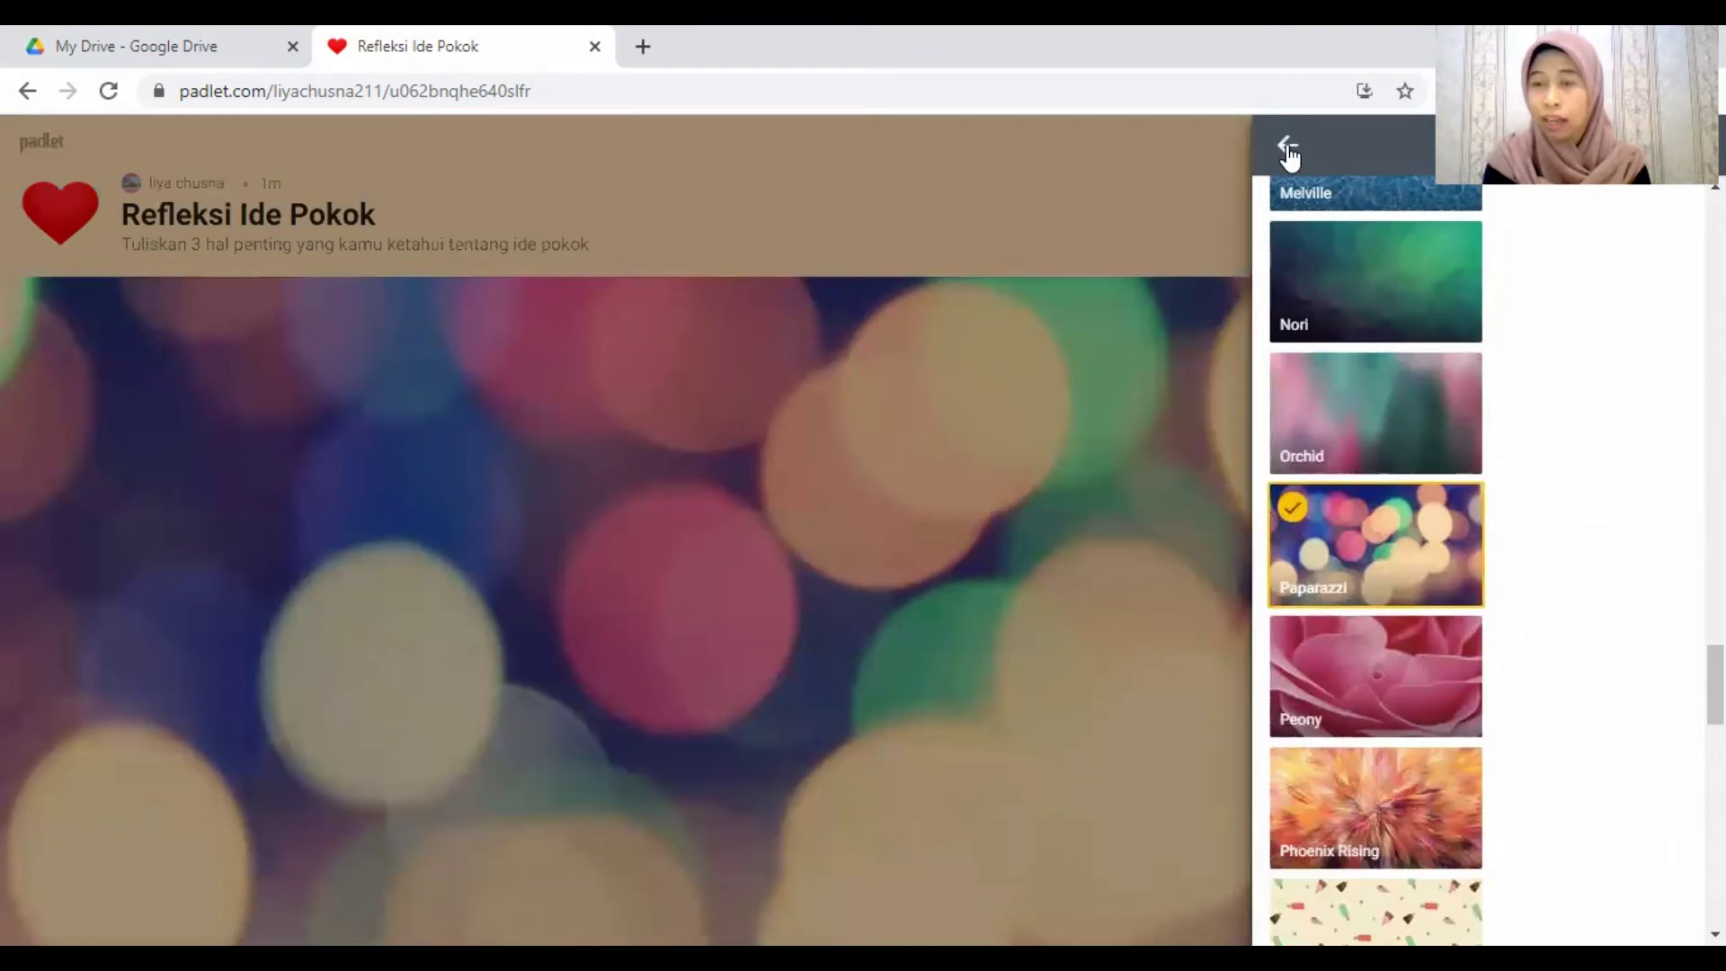
{"action": "left_click", "coordinate": [1289, 153]}
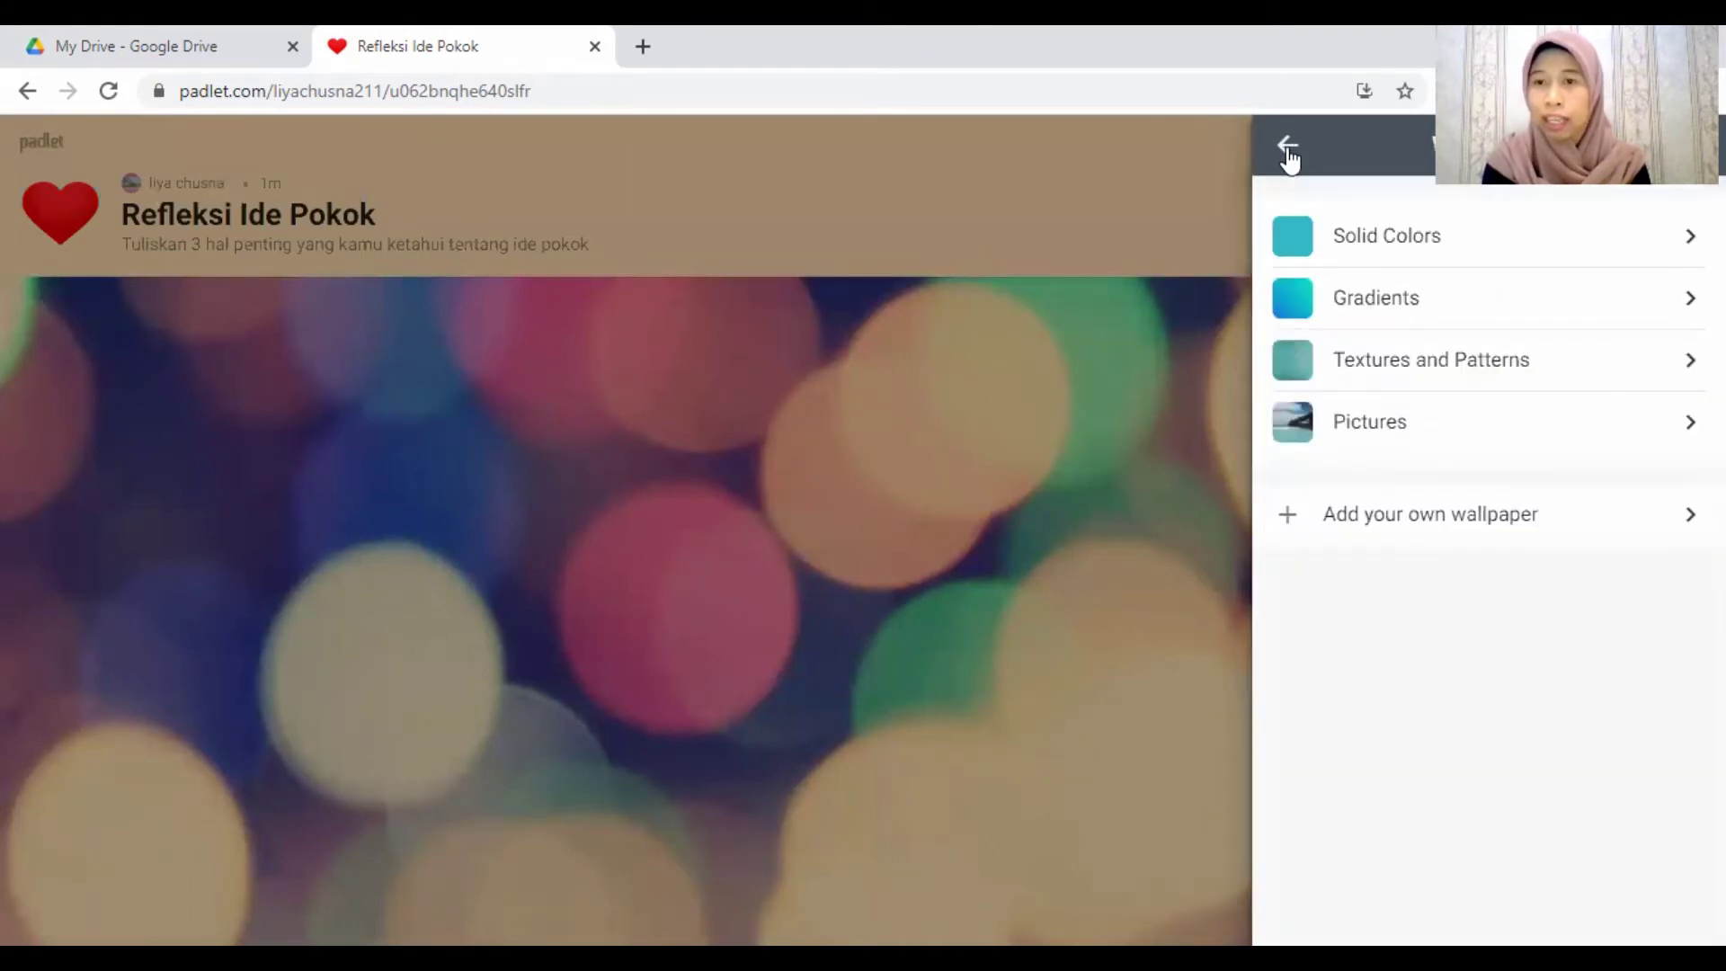
Step: Review the remaining appearance, posting and content filtering settings, save them and close the padlet setup
{"action": "left_click", "coordinate": [1300, 151]}
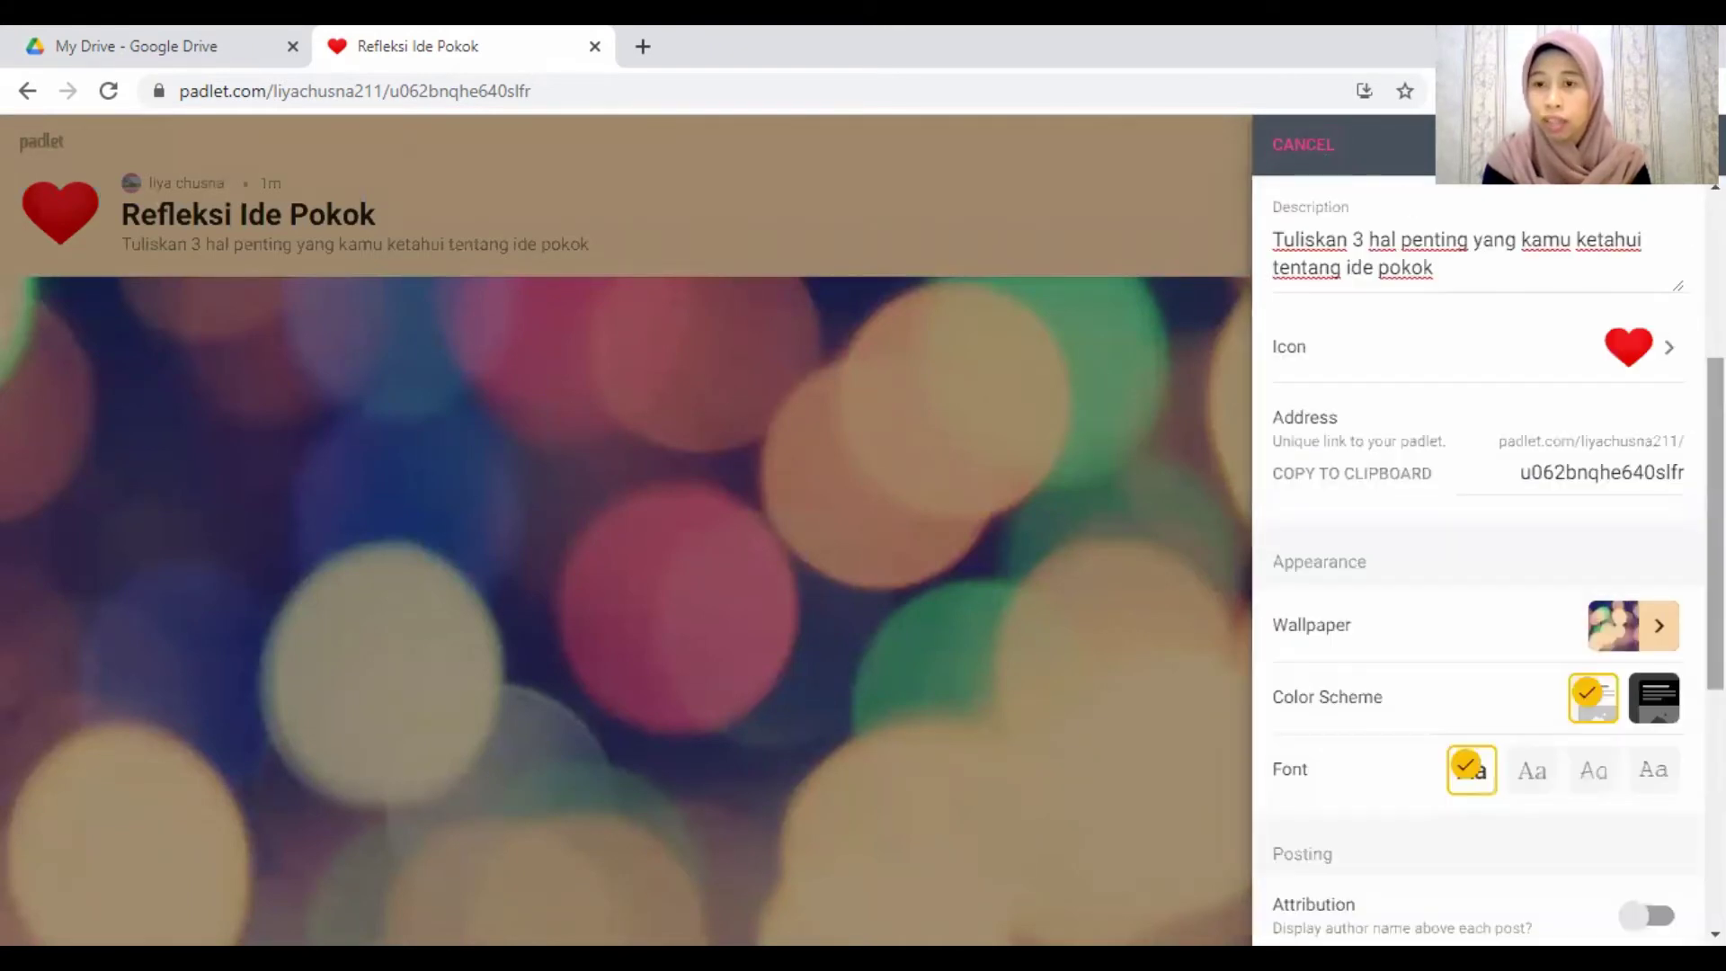
{"action": "scroll", "coordinate": [1565, 273], "scroll_direction": "down", "scroll_amount": 3}
{"action": "scroll", "coordinate": [1565, 540], "scroll_direction": "down", "scroll_amount": 1}
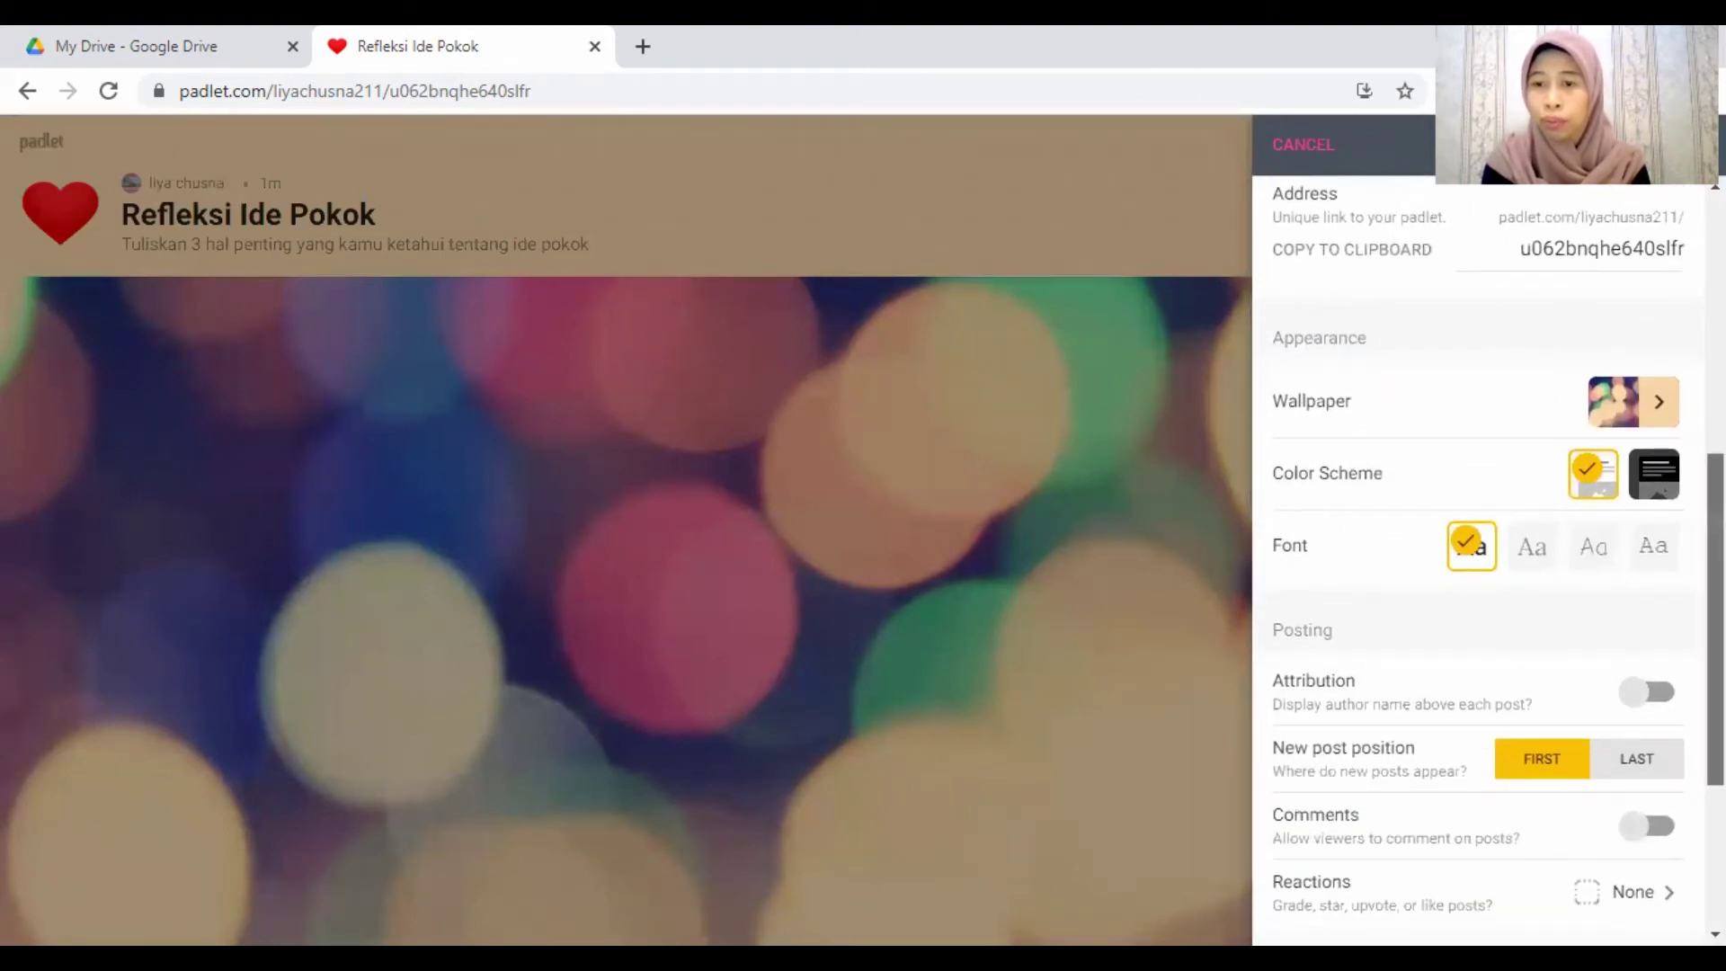
{"action": "scroll", "coordinate": [1484, 539], "scroll_direction": "down", "scroll_amount": 6}
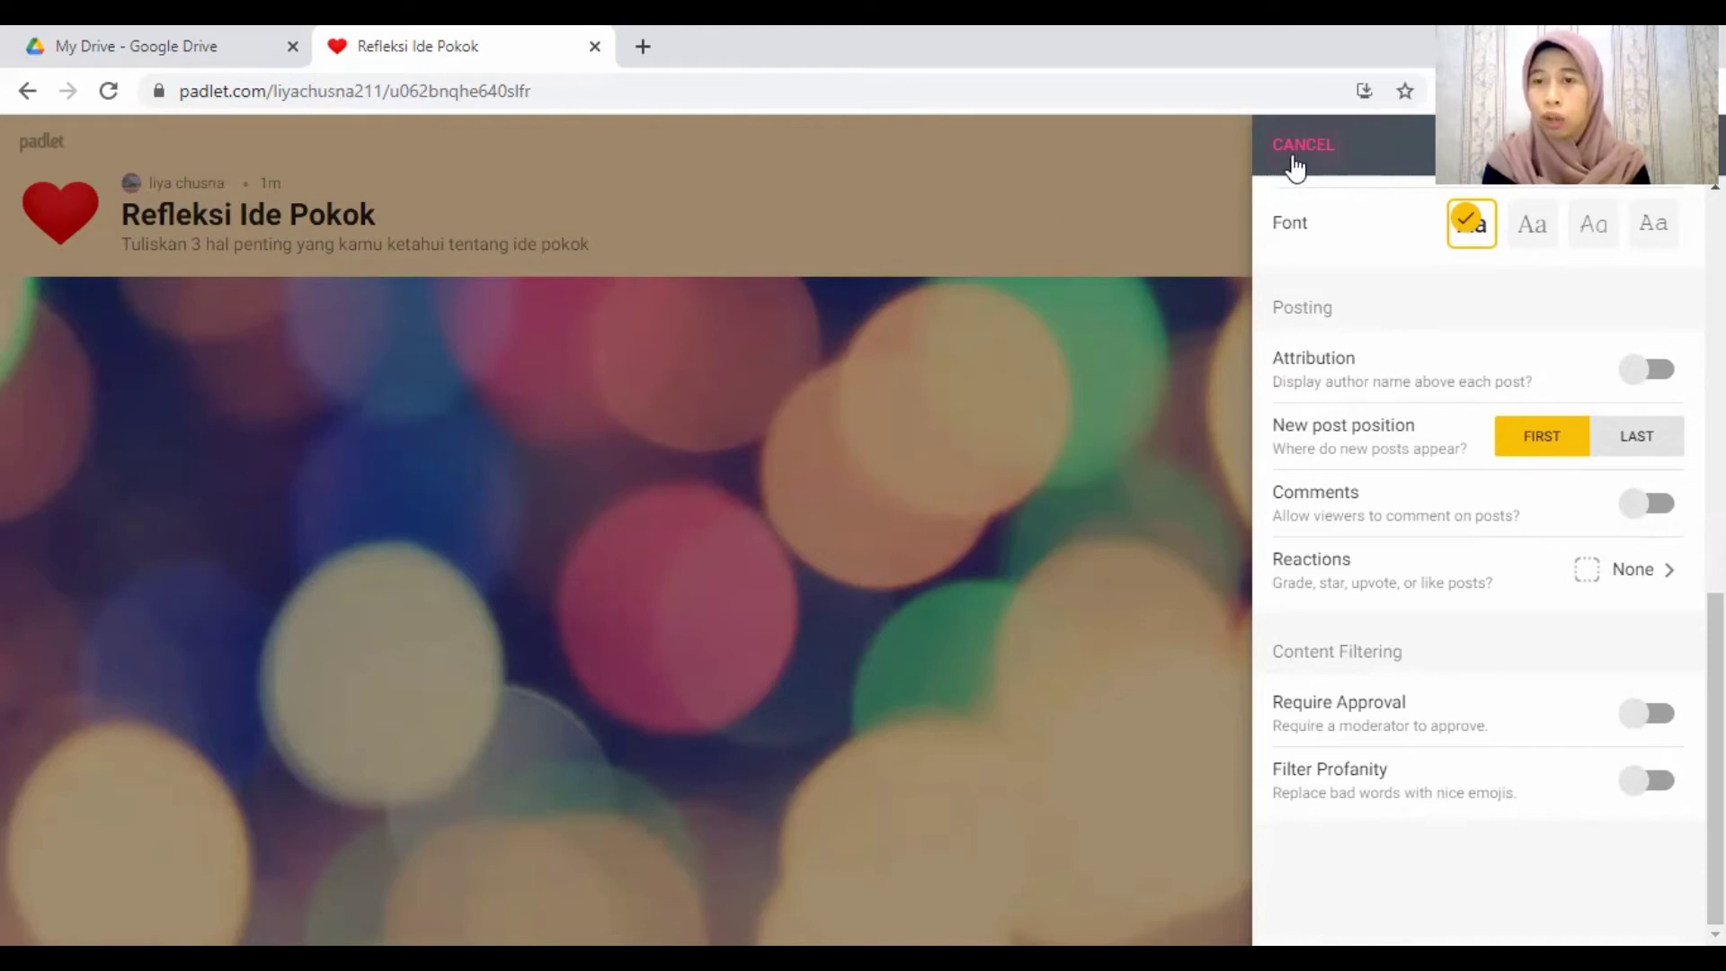
{"action": "left_click", "coordinate": [1664, 147]}
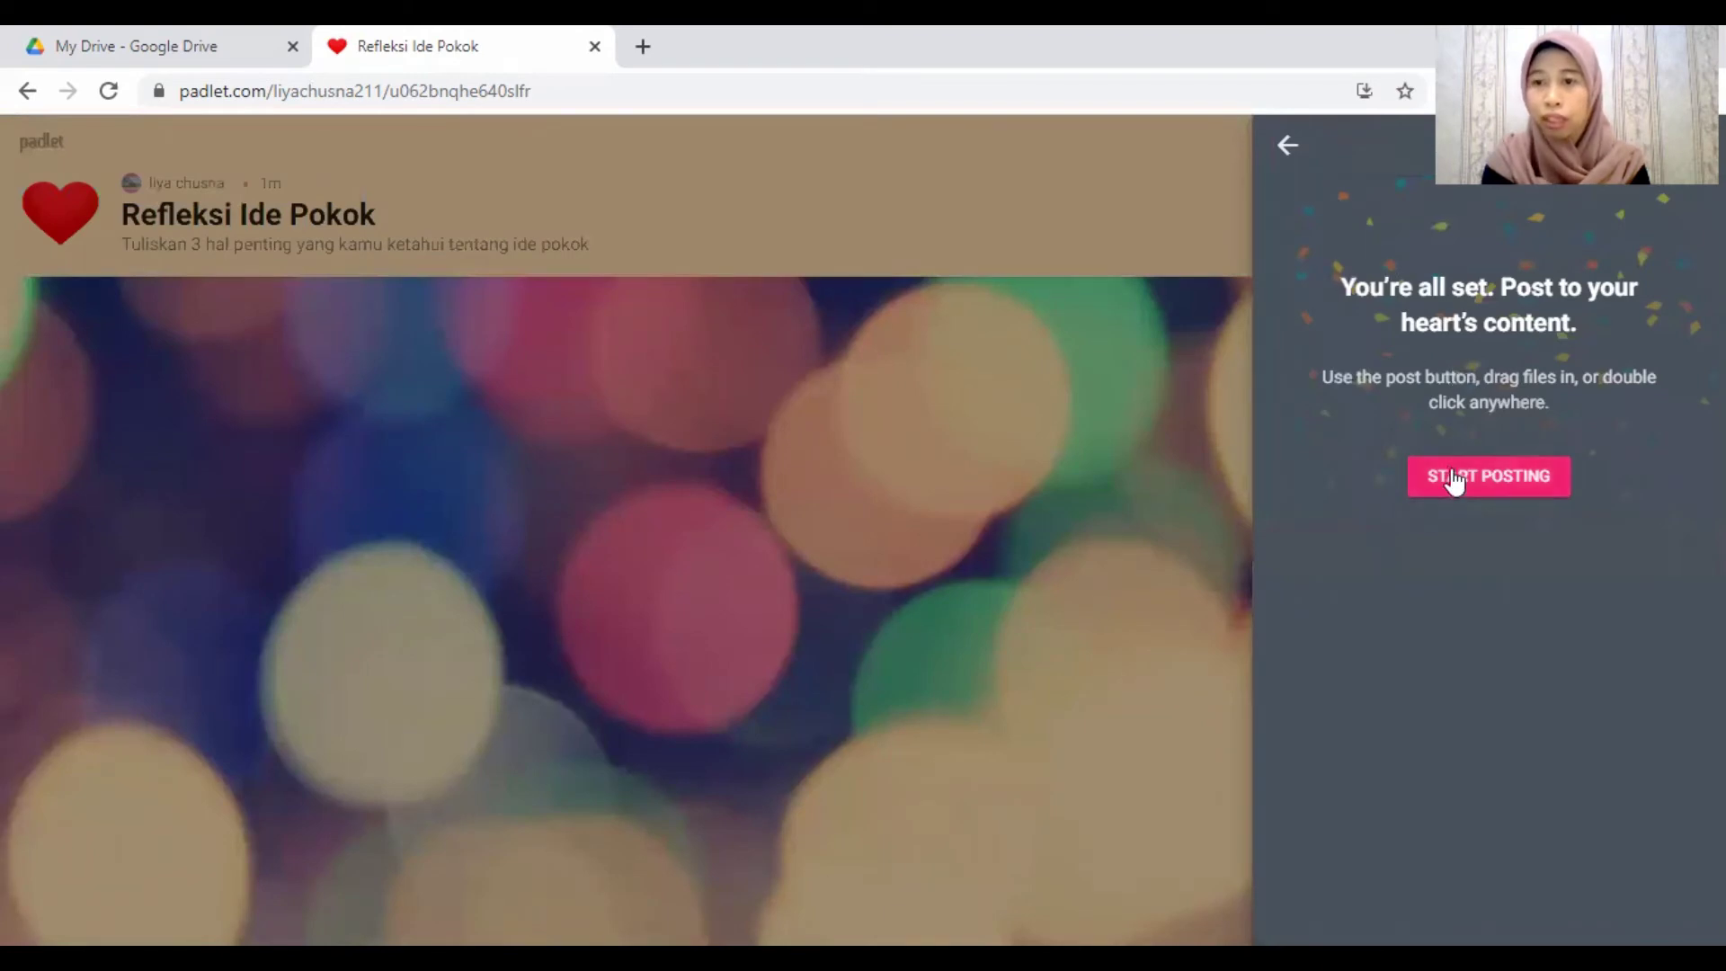
{"action": "left_click", "coordinate": [1288, 149]}
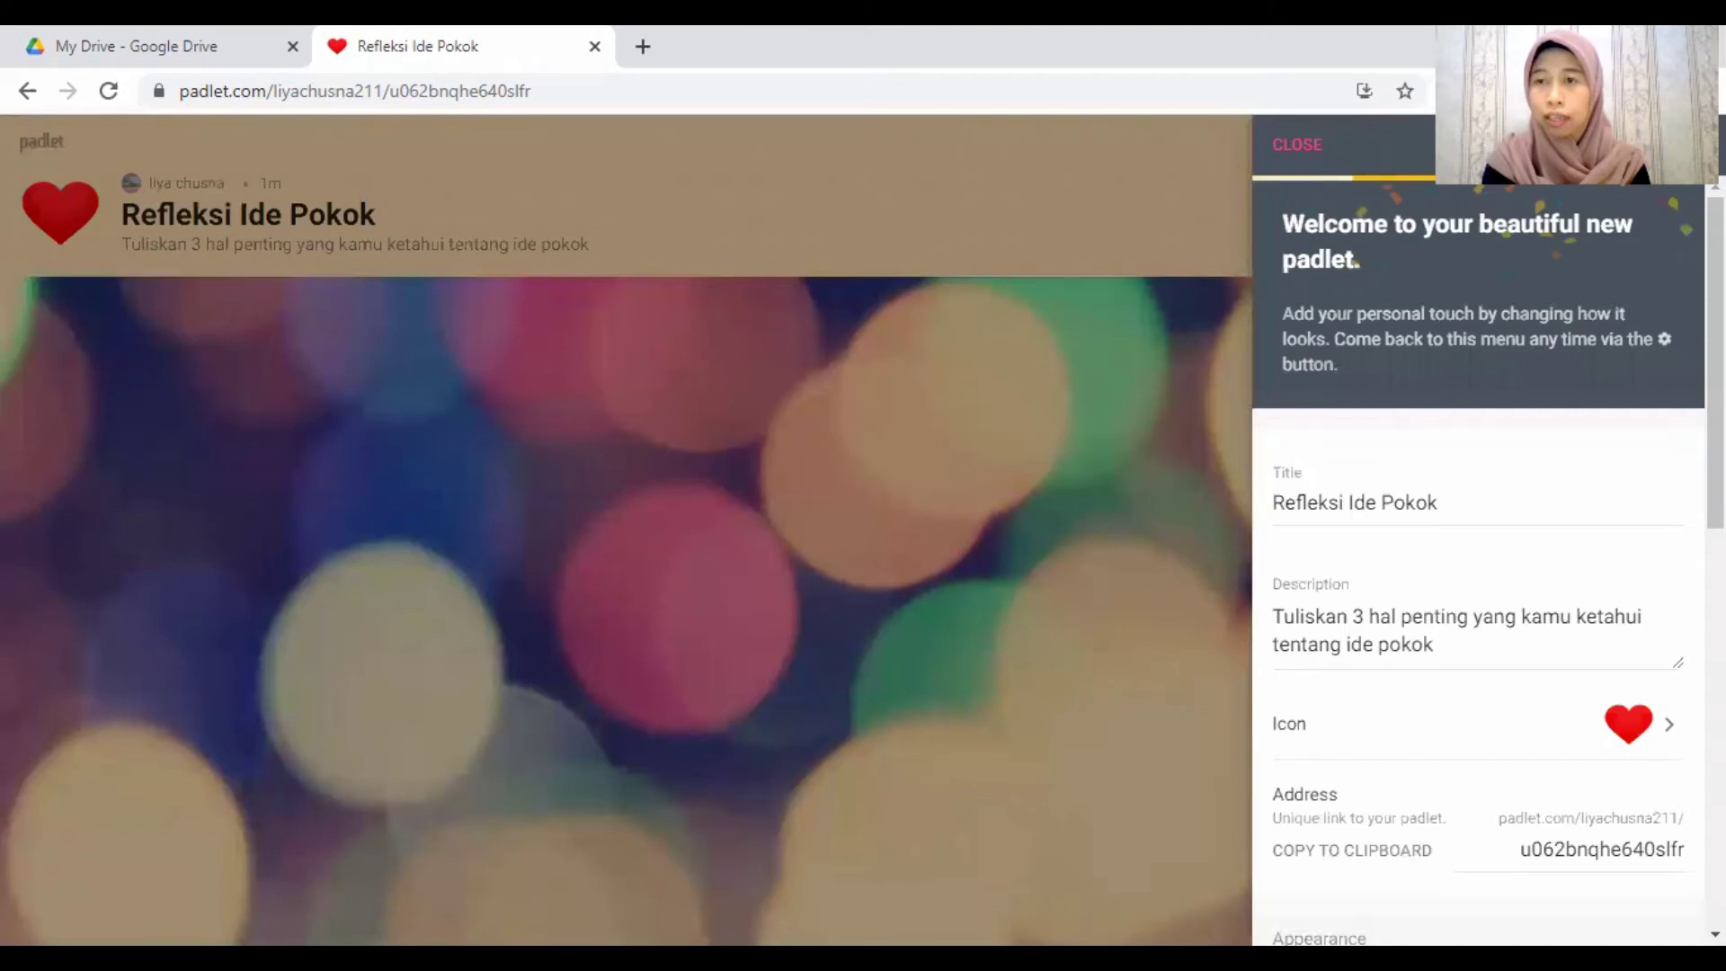
{"action": "left_click", "coordinate": [1298, 144]}
{"action": "left_click", "coordinate": [1499, 493]}
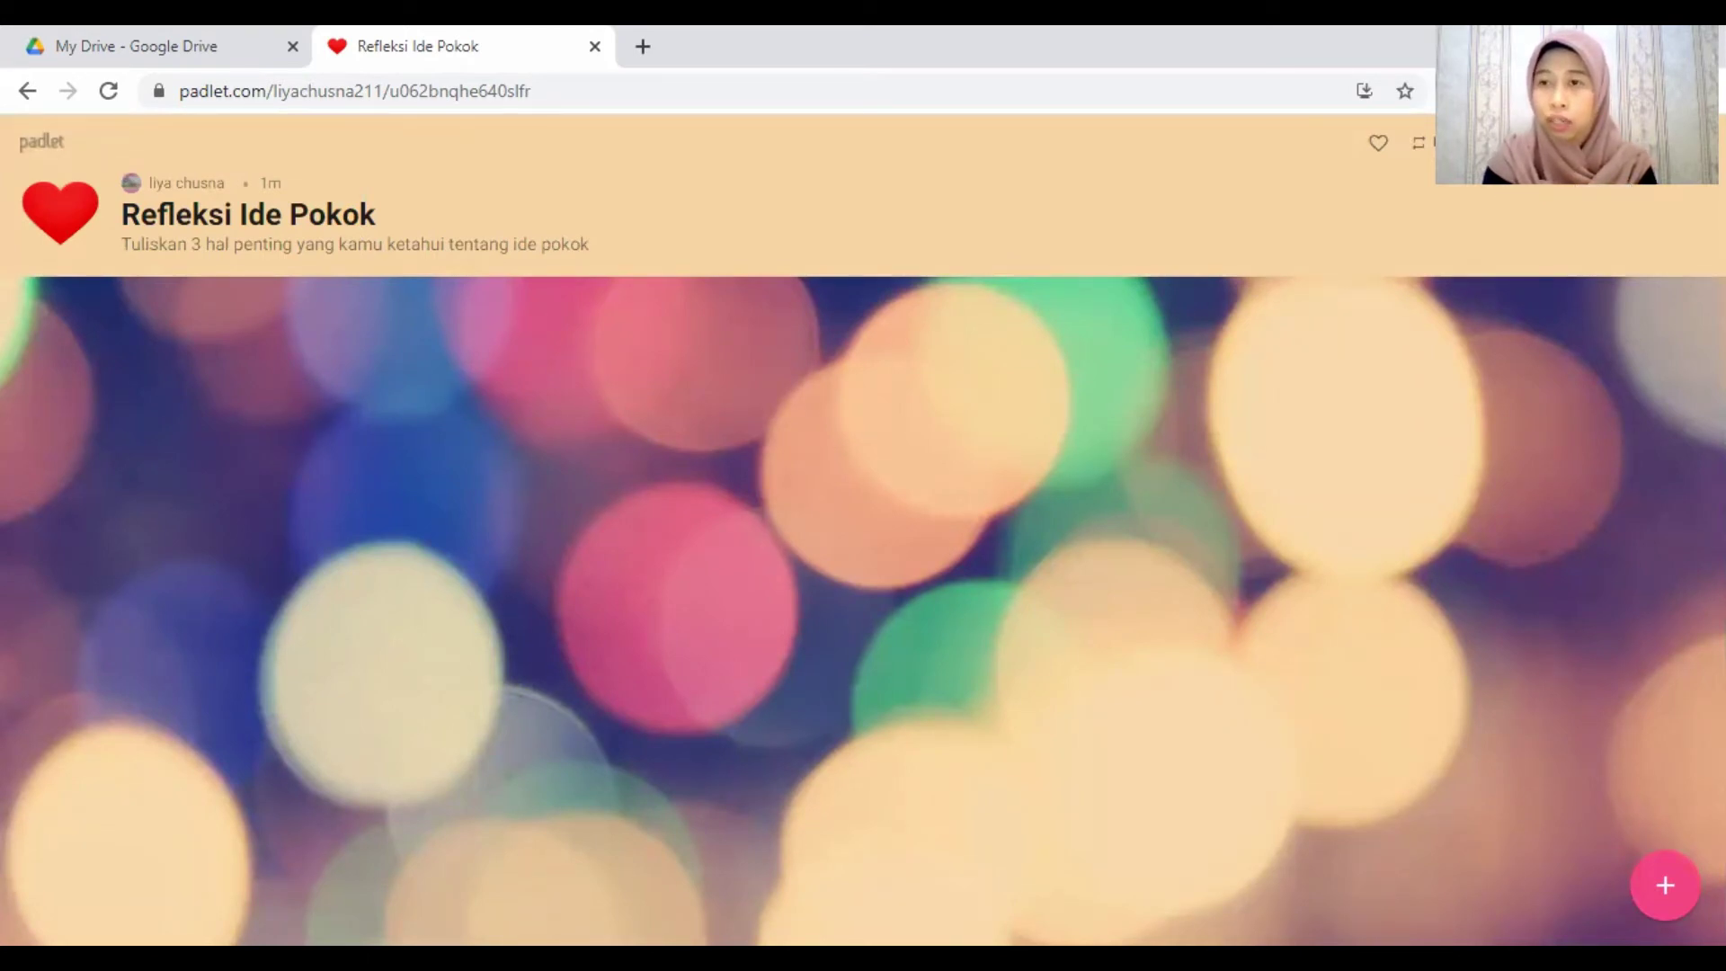
Step: Review the padlet's sharing and export options, copy its link to the clipboard and return to the board
{"action": "left_click", "coordinate": [1551, 143]}
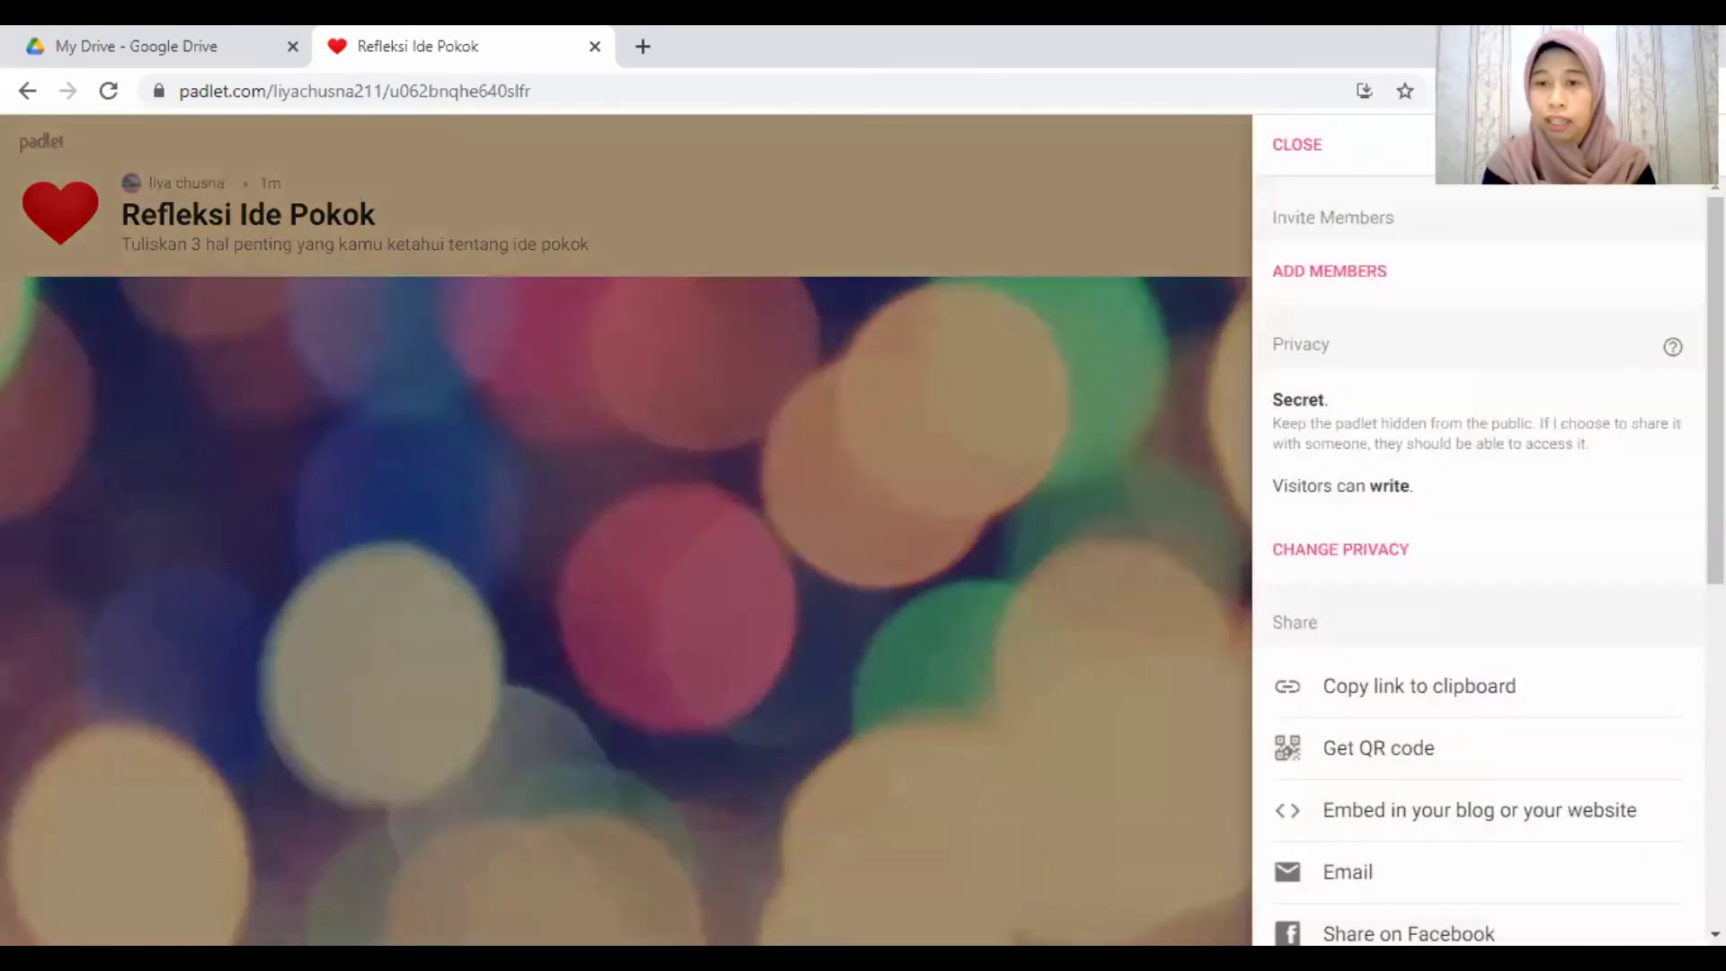
{"action": "scroll", "coordinate": [1479, 557], "scroll_direction": "down", "scroll_amount": 4}
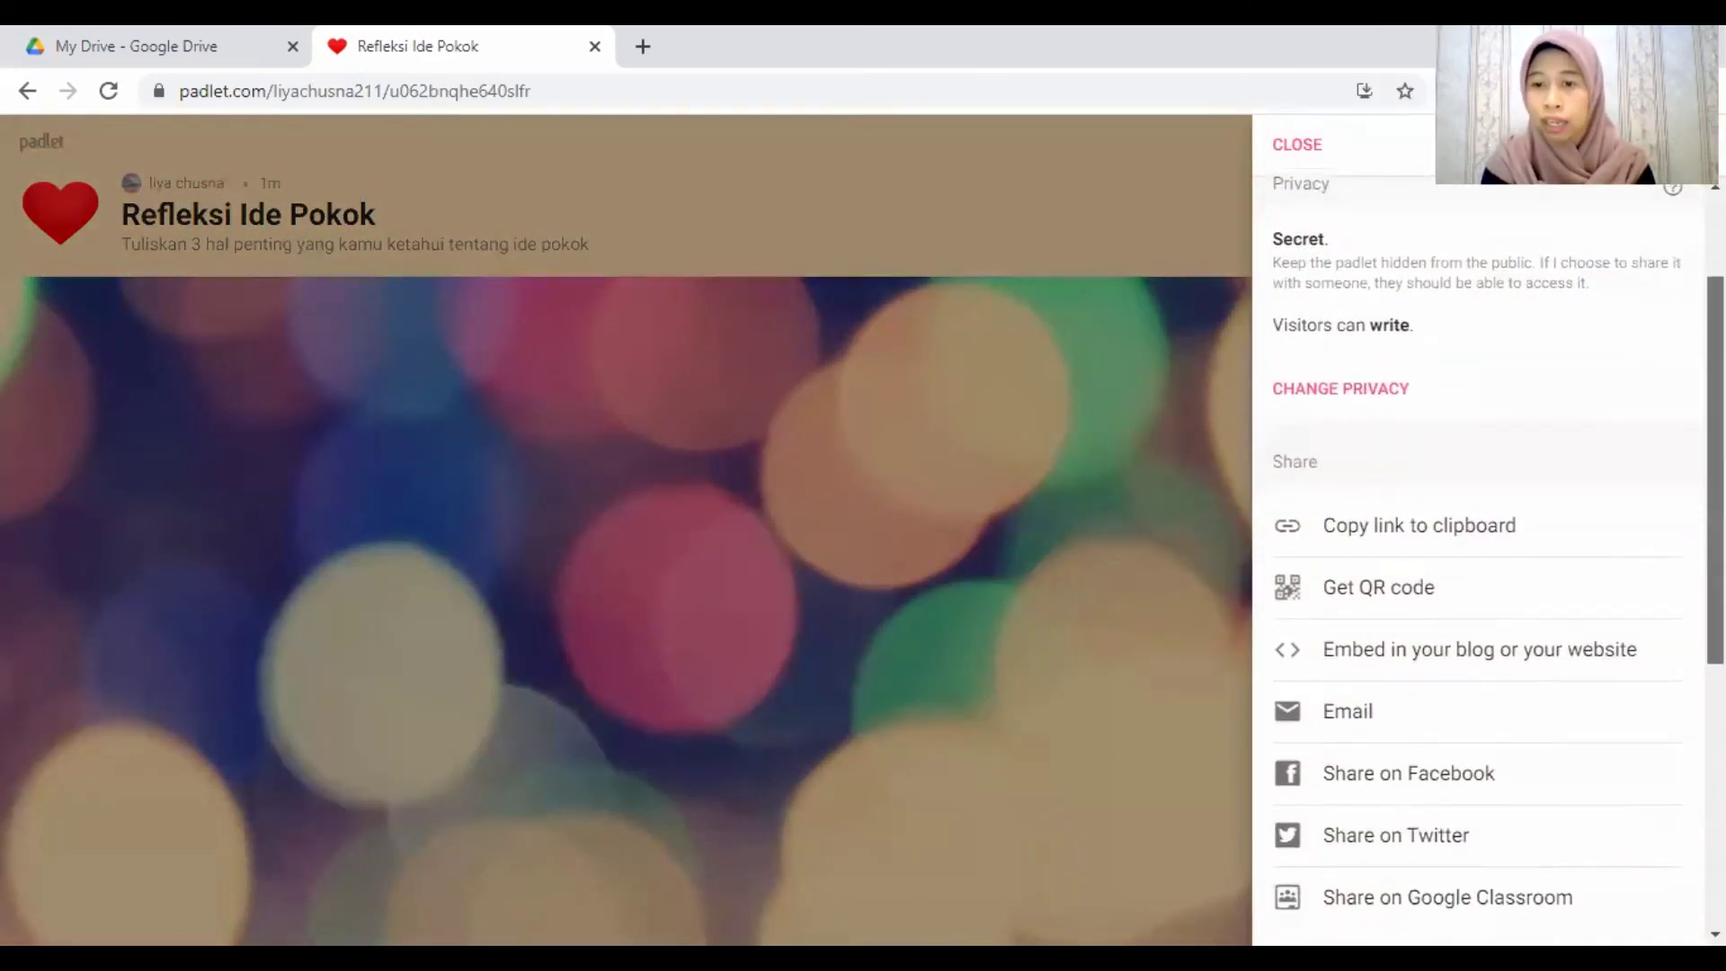
{"action": "scroll", "coordinate": [1479, 558], "scroll_direction": "down", "scroll_amount": 2}
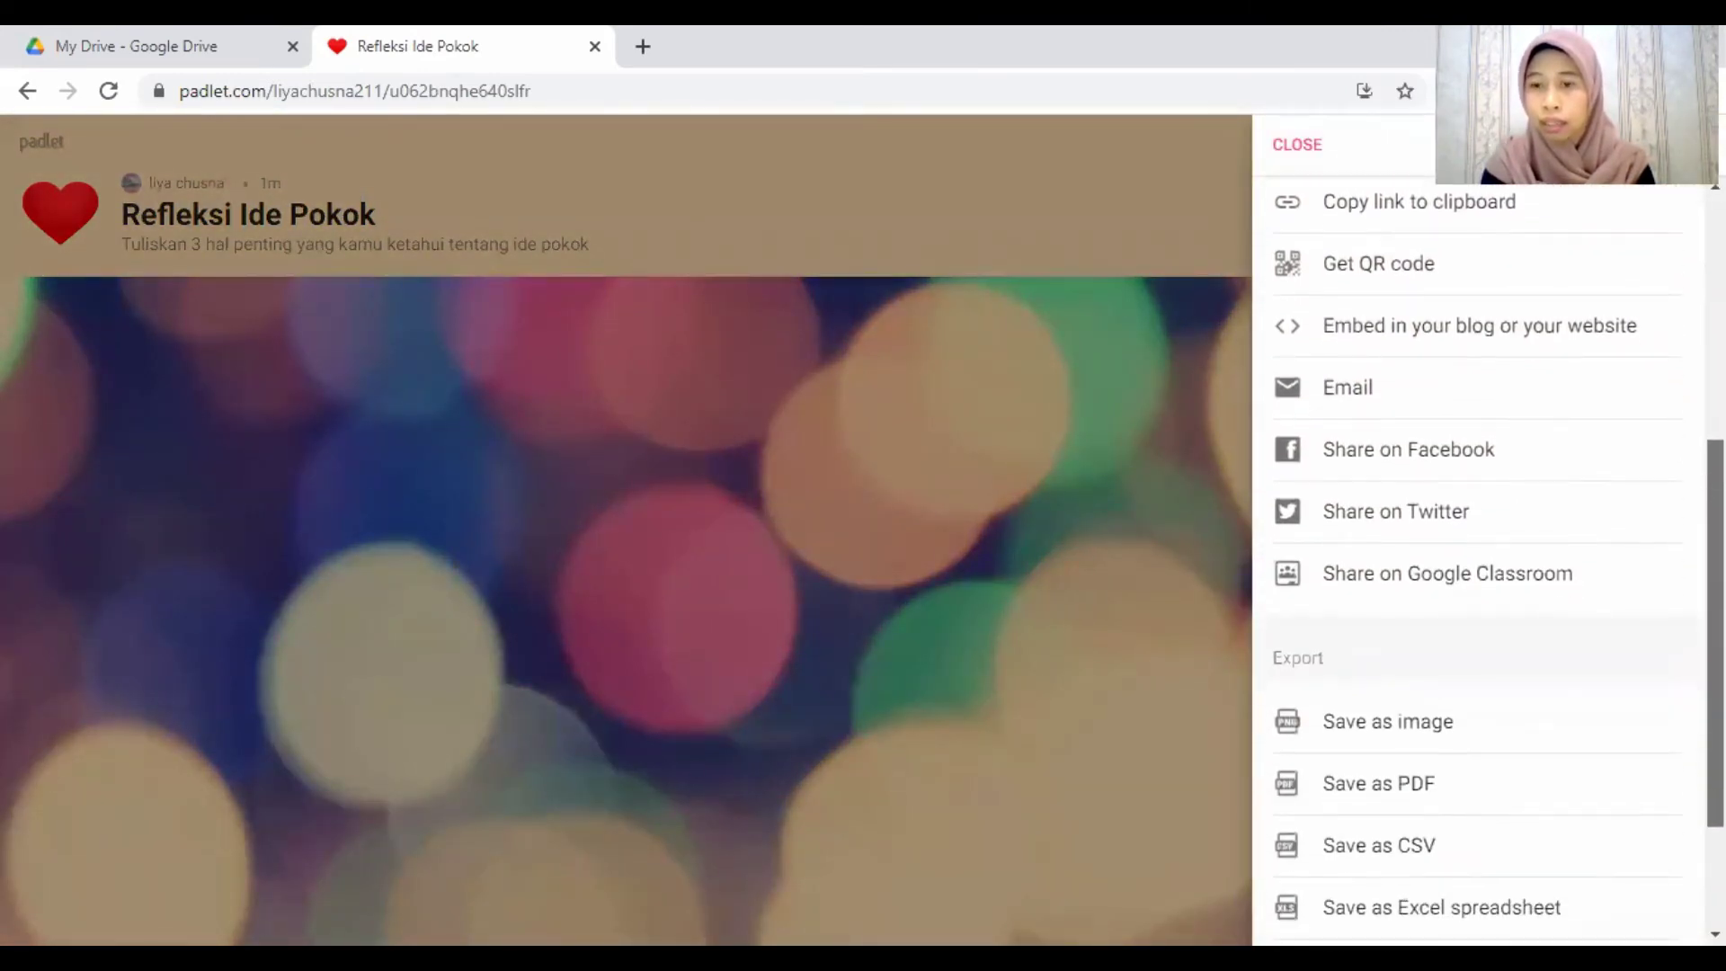
{"action": "scroll", "coordinate": [1535, 616], "scroll_direction": "up", "scroll_amount": 1}
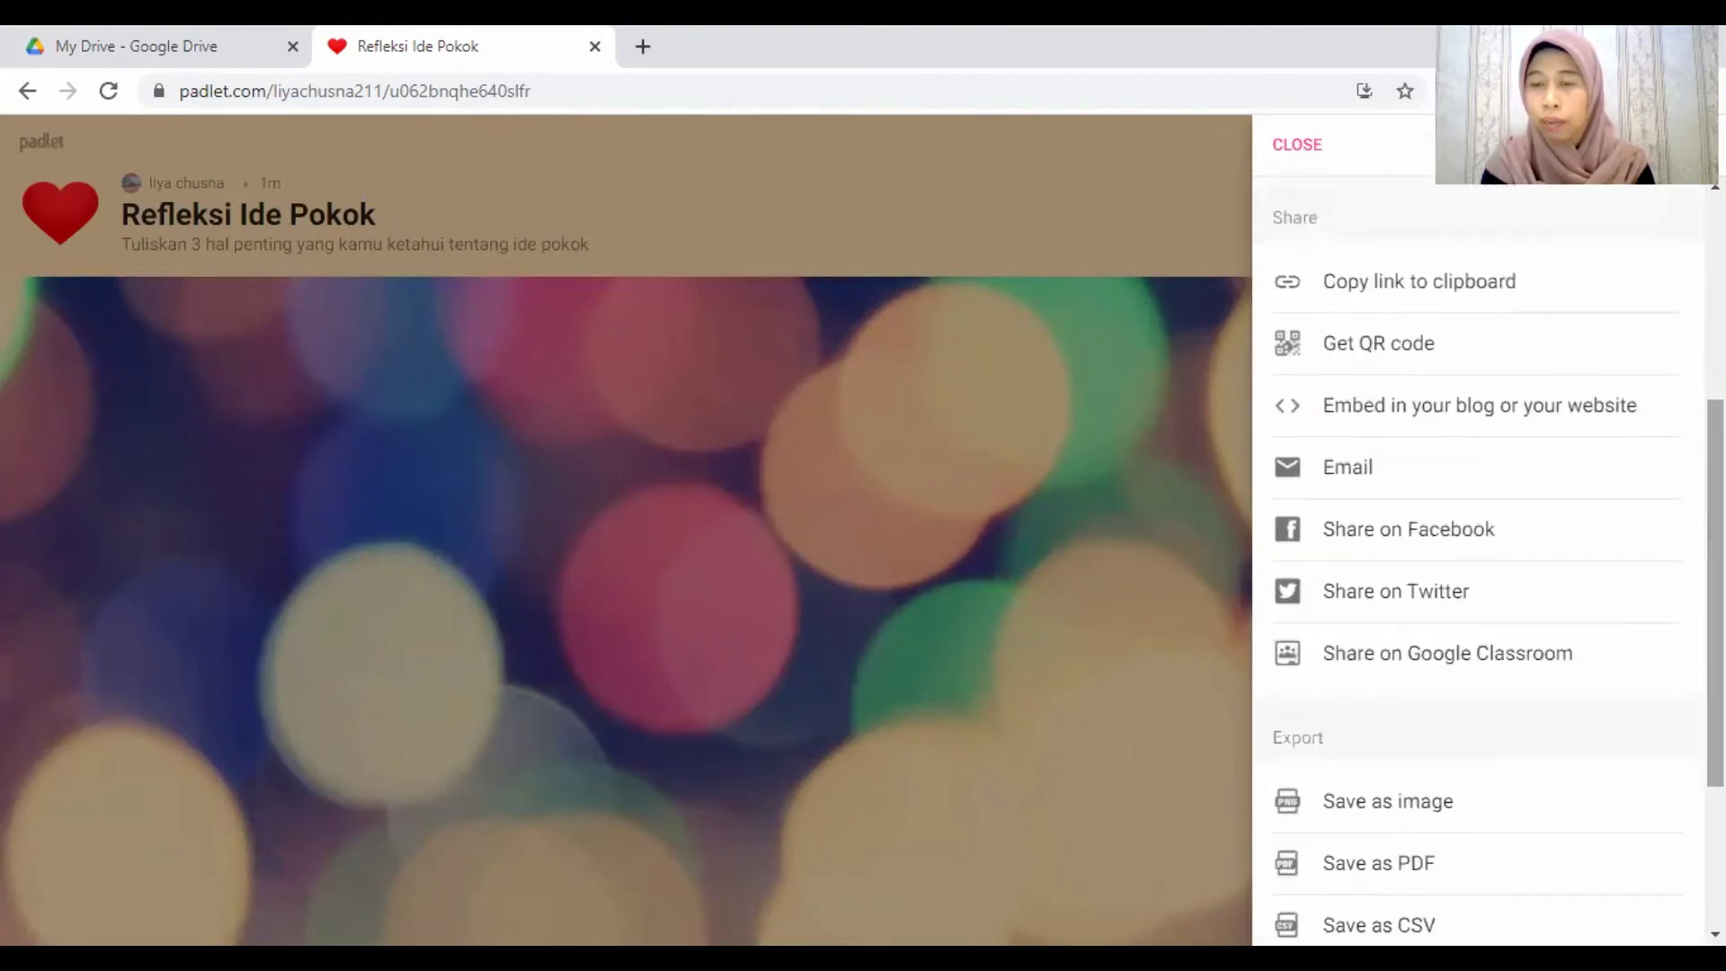
{"action": "scroll", "coordinate": [1673, 594], "scroll_direction": "up", "scroll_amount": 1}
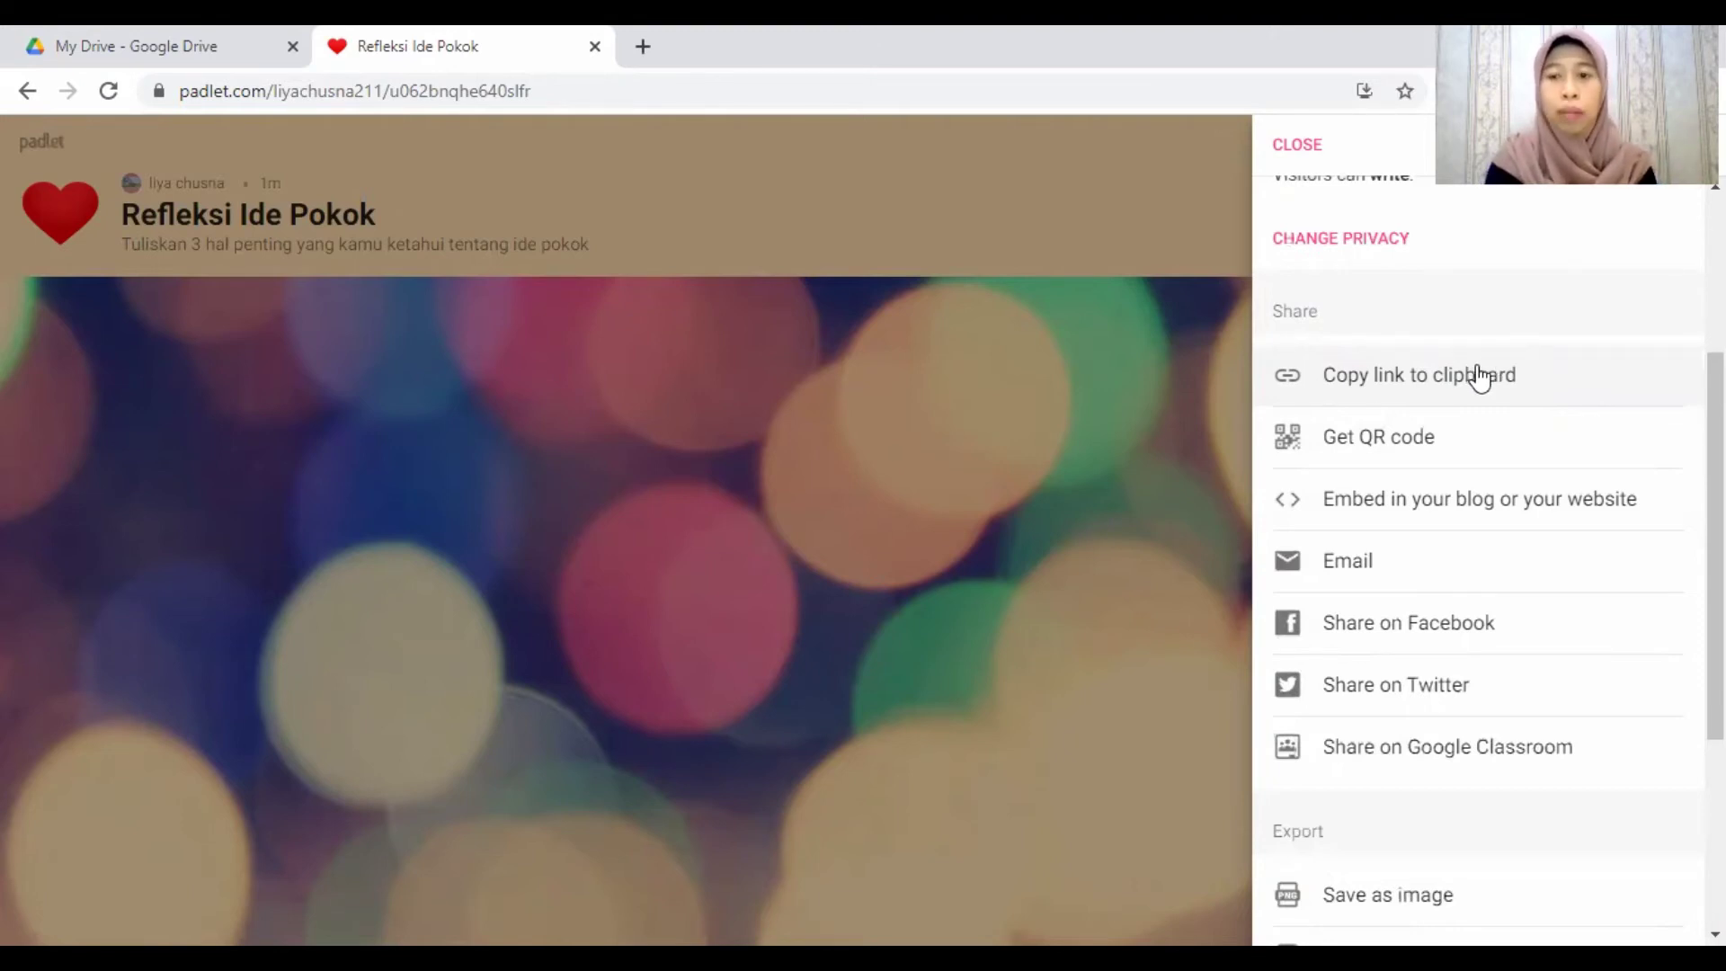
{"action": "left_click", "coordinate": [1479, 377]}
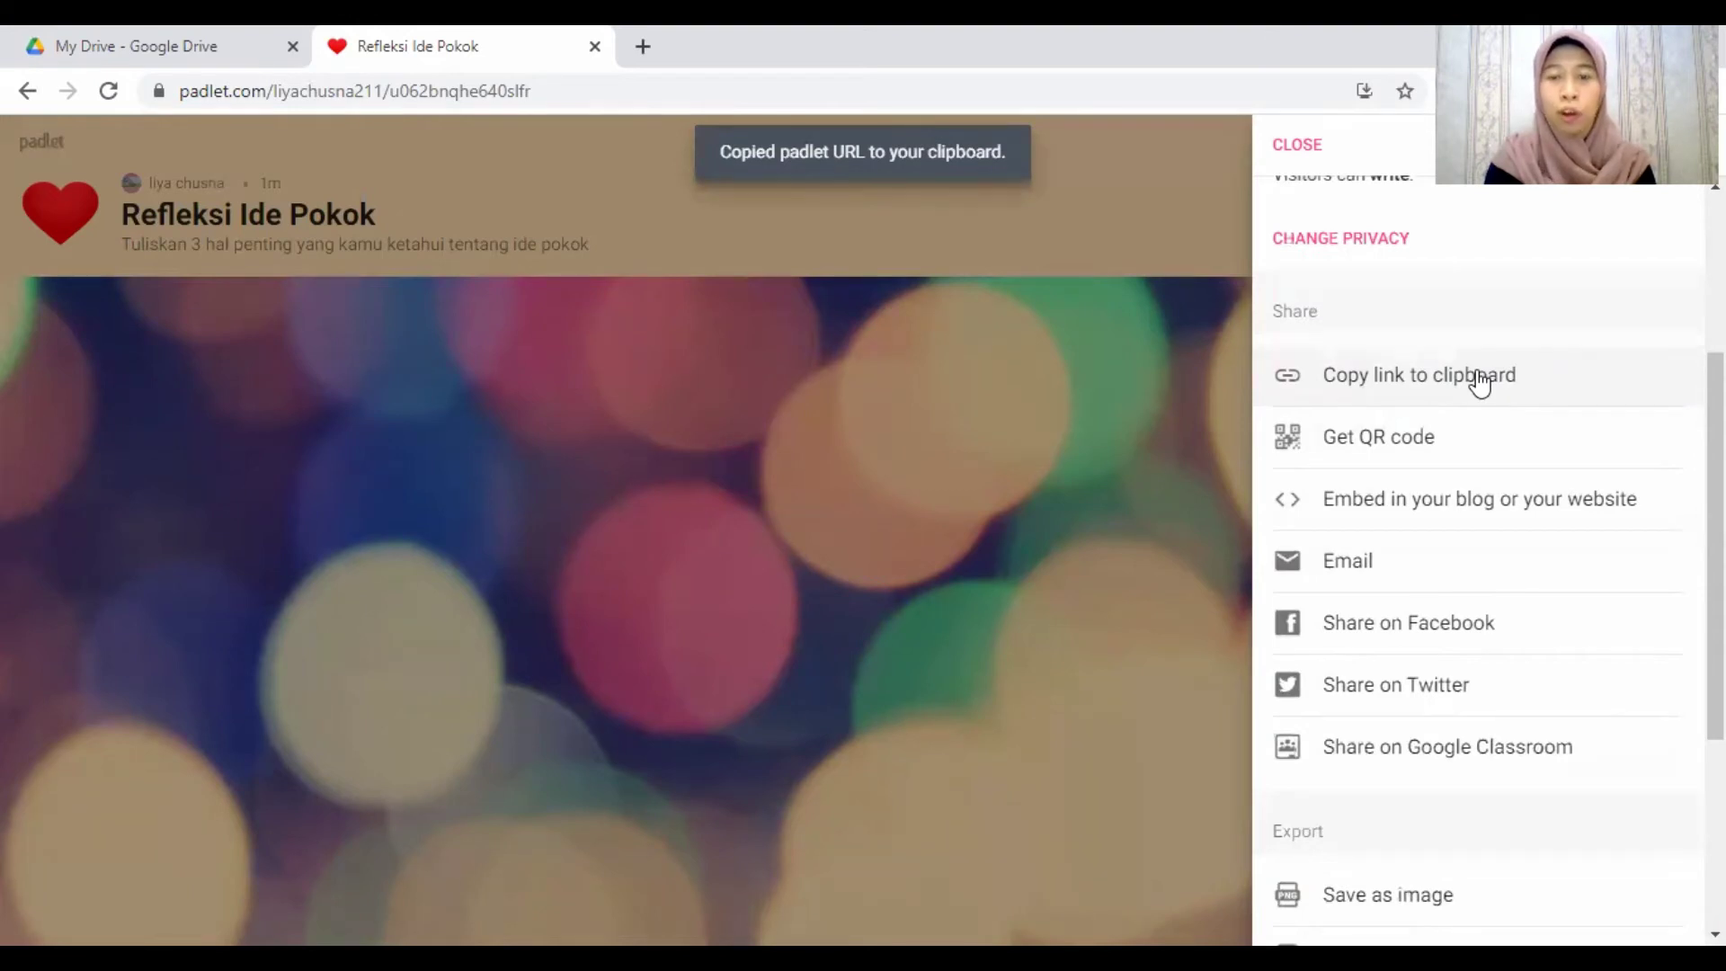
{"action": "left_click", "coordinate": [1129, 353]}
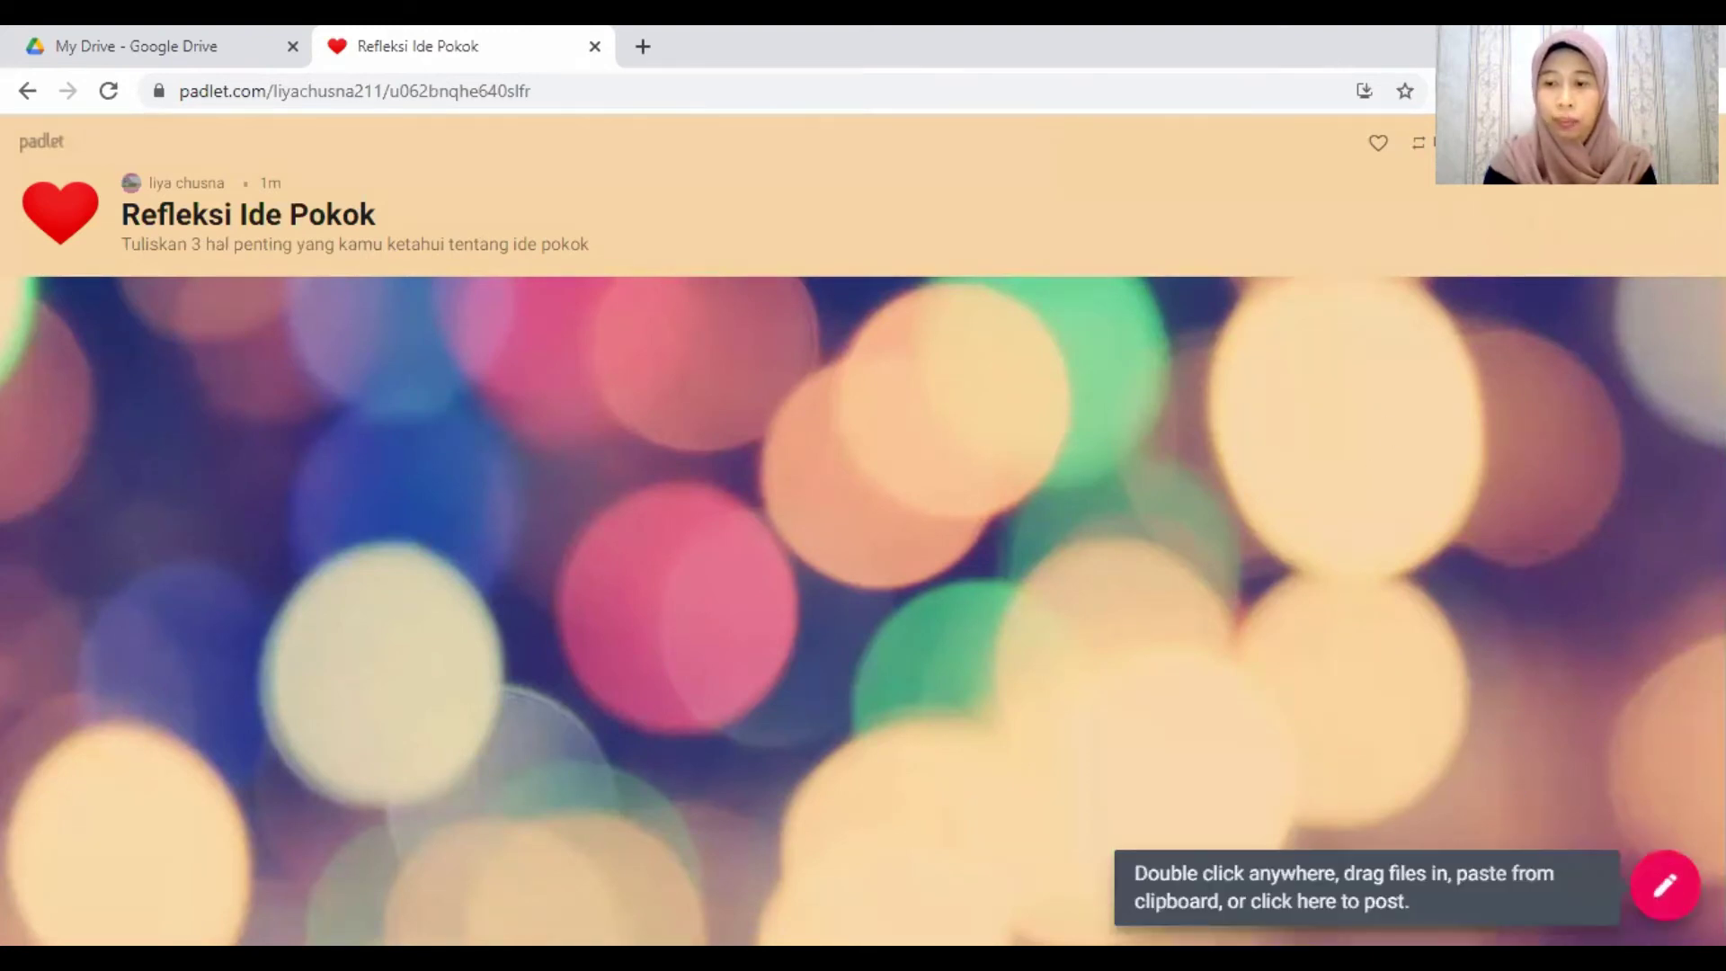
Step: Create a new post on the padlet with a student's first name as its title
{"action": "left_click", "coordinate": [1665, 885]}
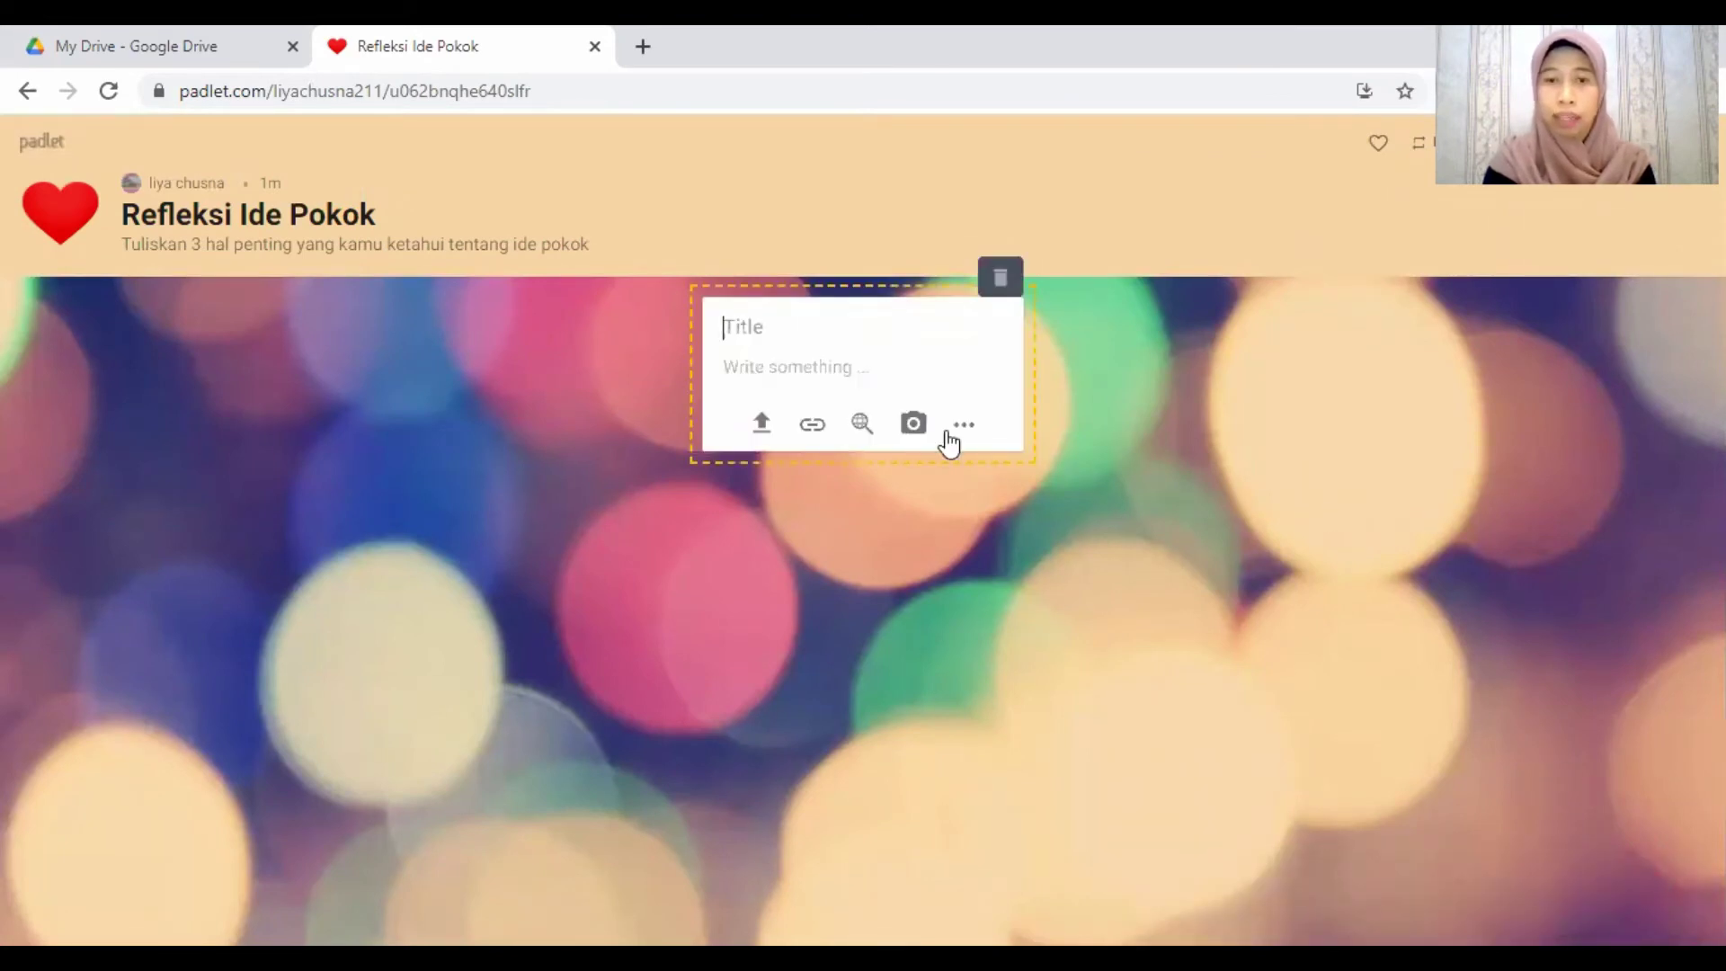
{"action": "left_click", "coordinate": [744, 324]}
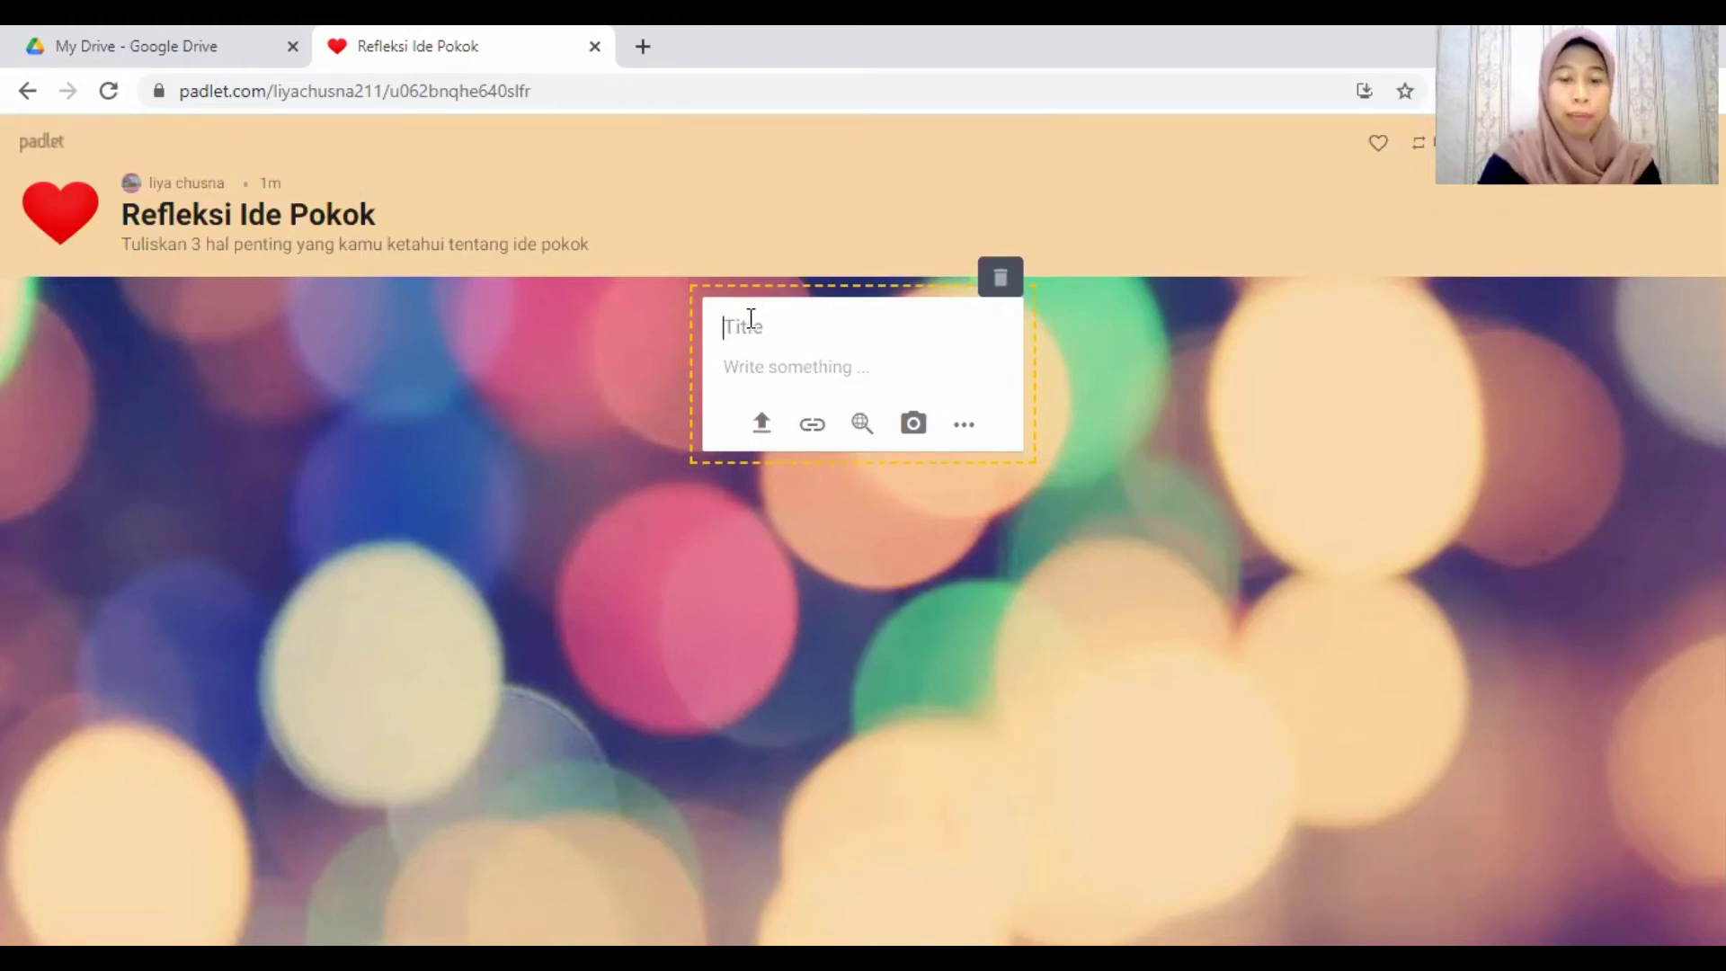
{"action": "type", "text": "Bella"}
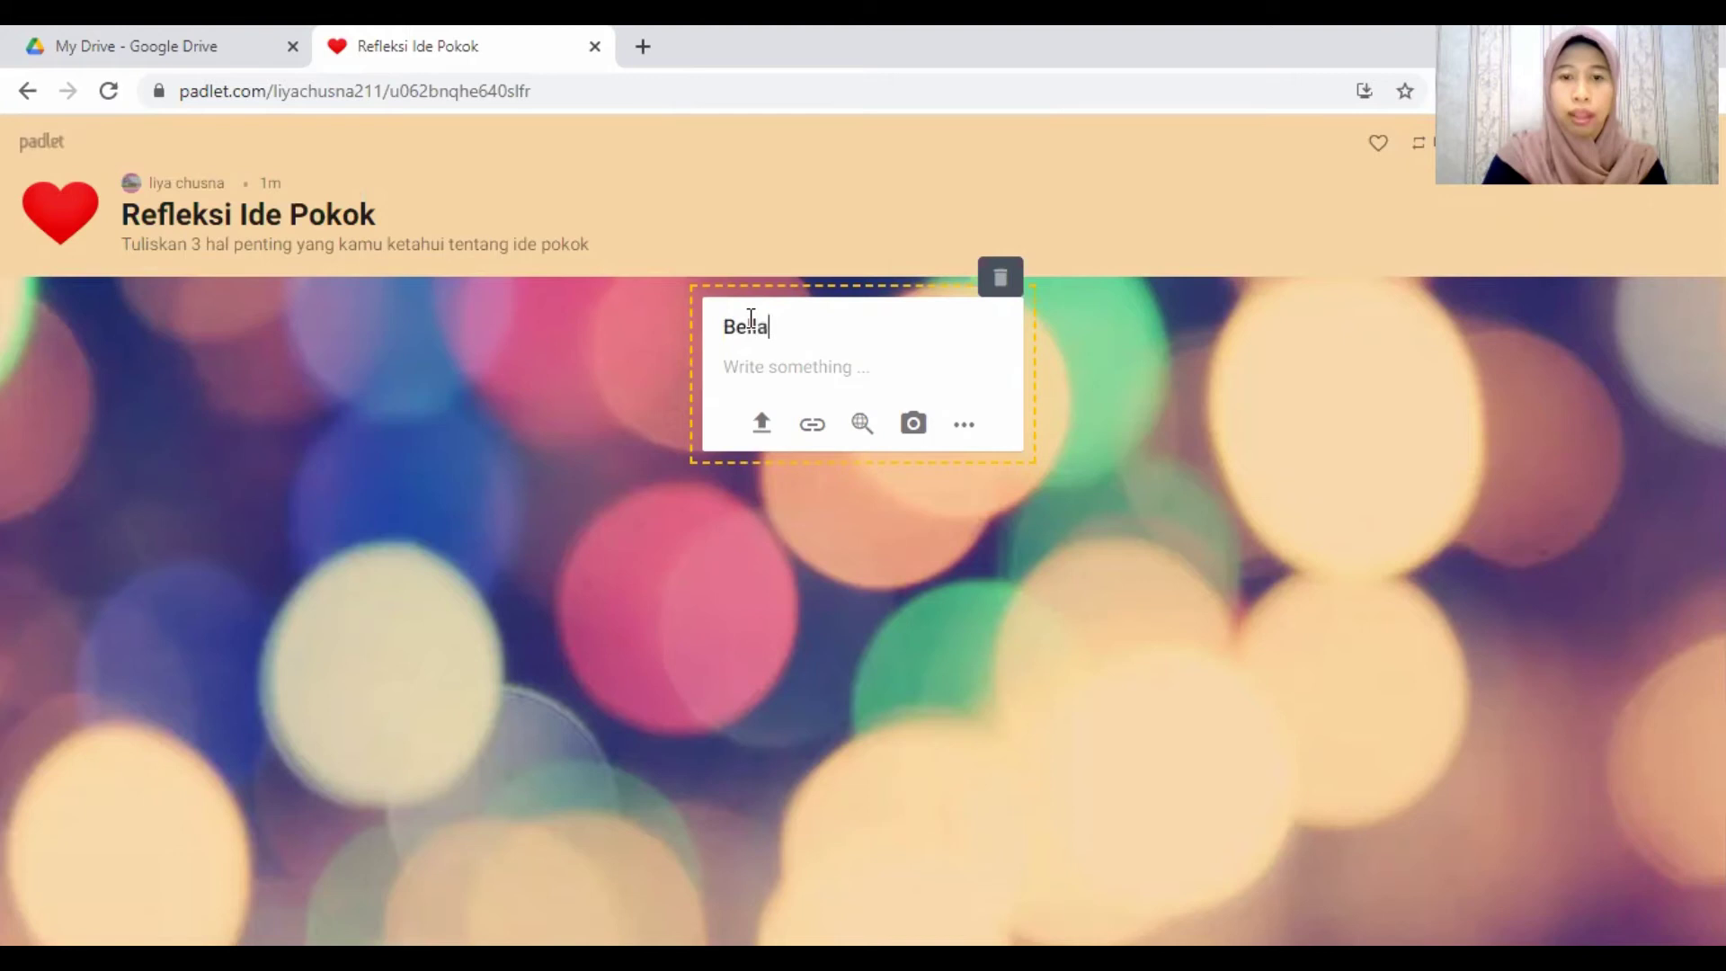
Step: Write "ide pokok menceritakan inti paragraf" as the post's body text and publish it
{"action": "left_click", "coordinate": [786, 372]}
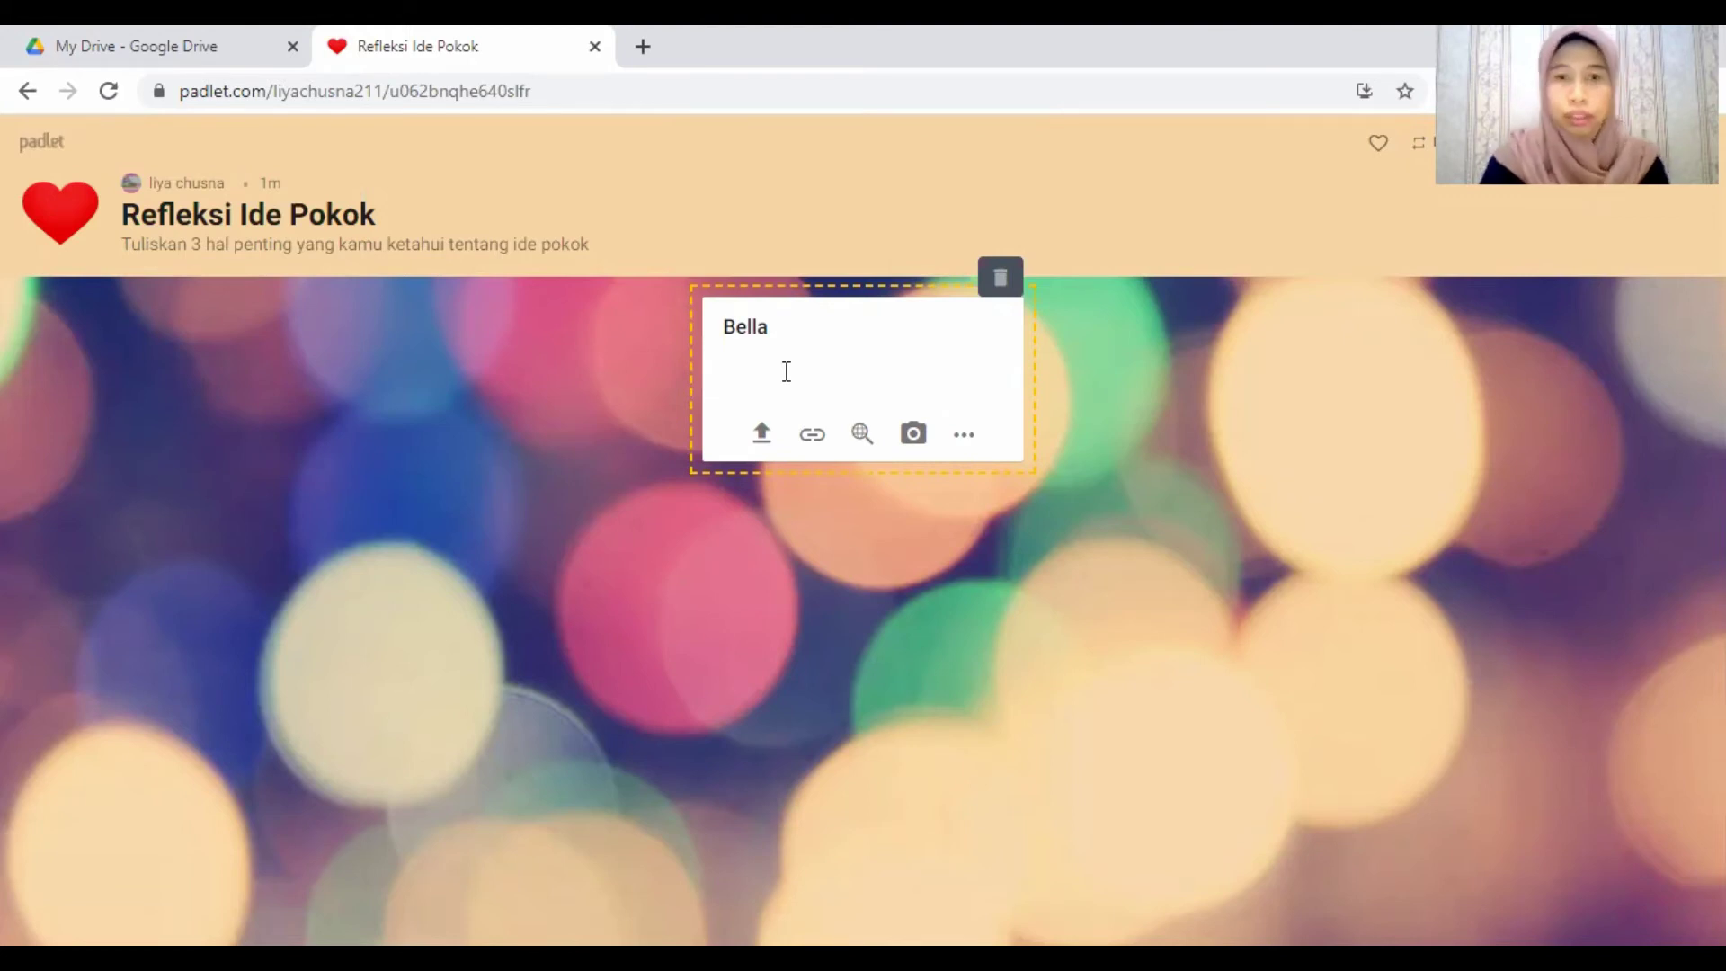
{"action": "type", "text": "ide"}
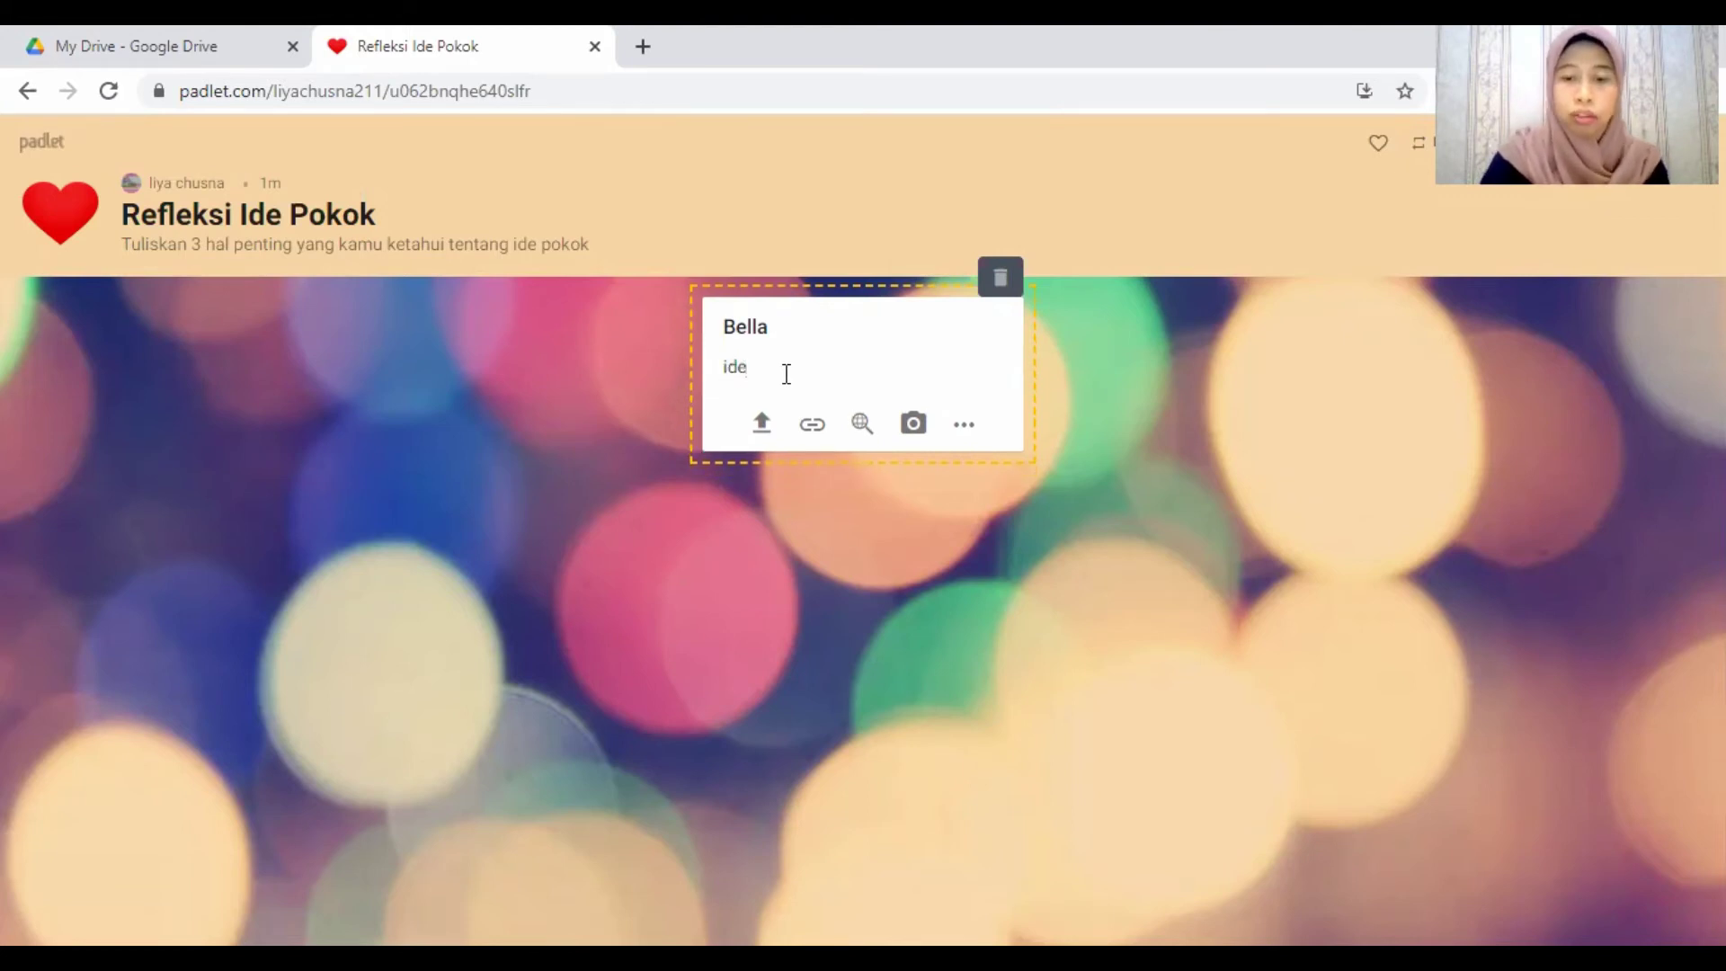
{"action": "type", "text": " pokok"}
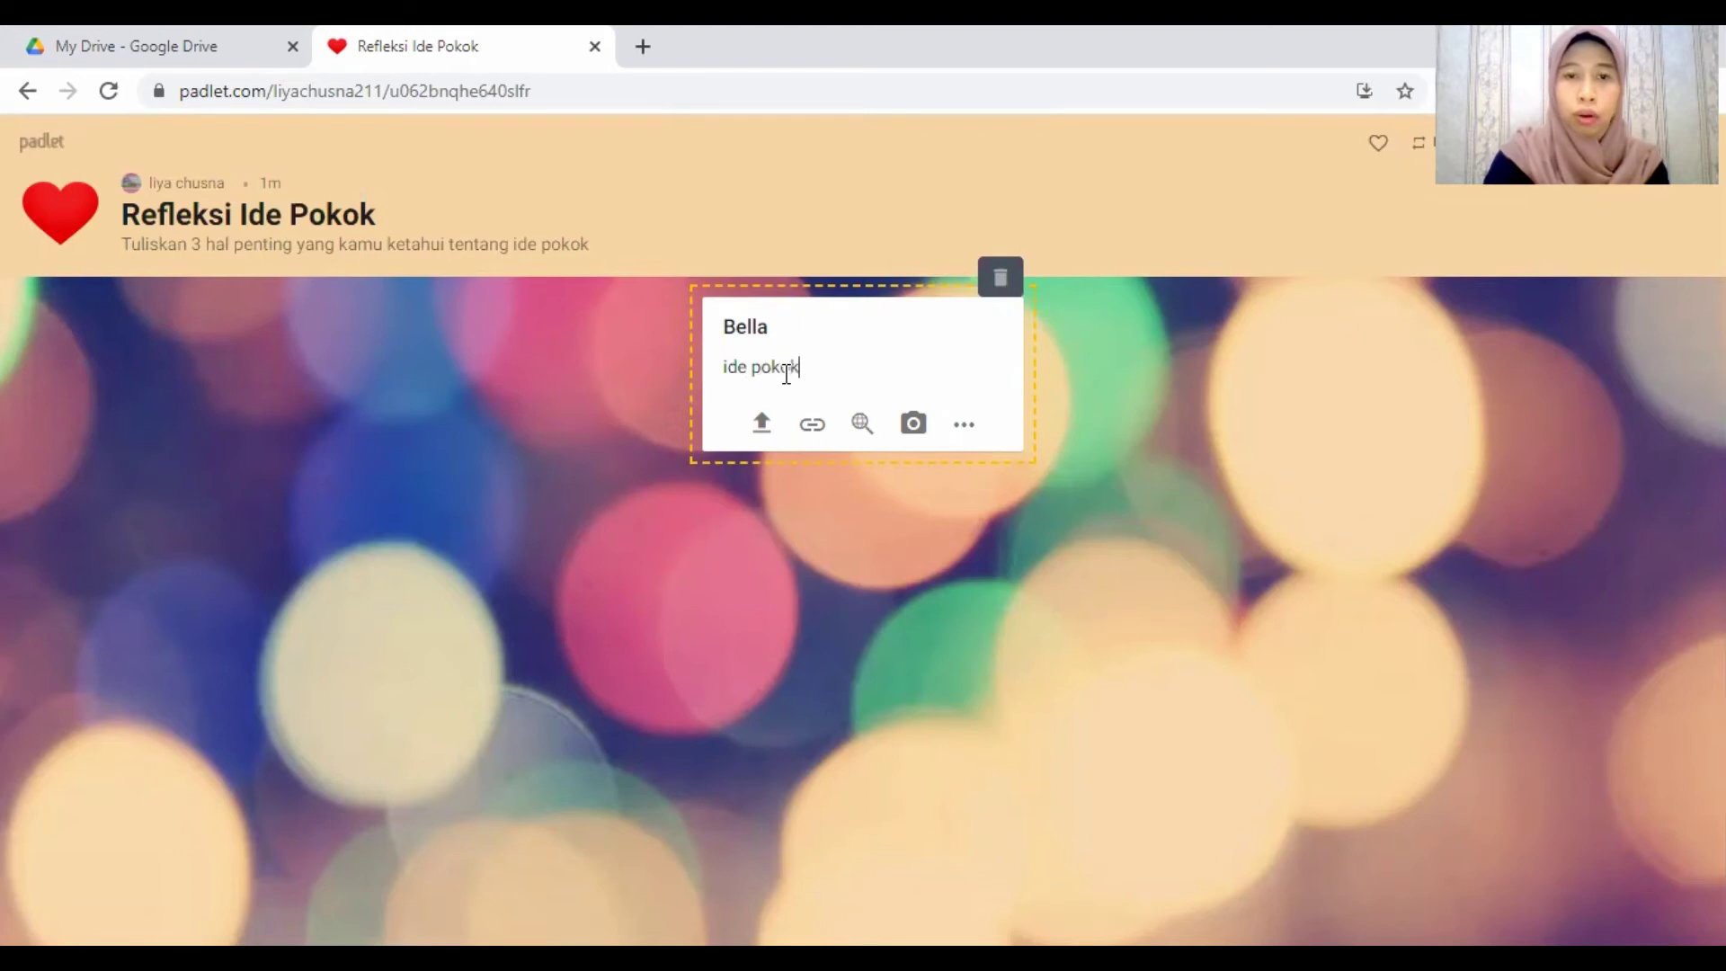
{"action": "type", "text": " me"}
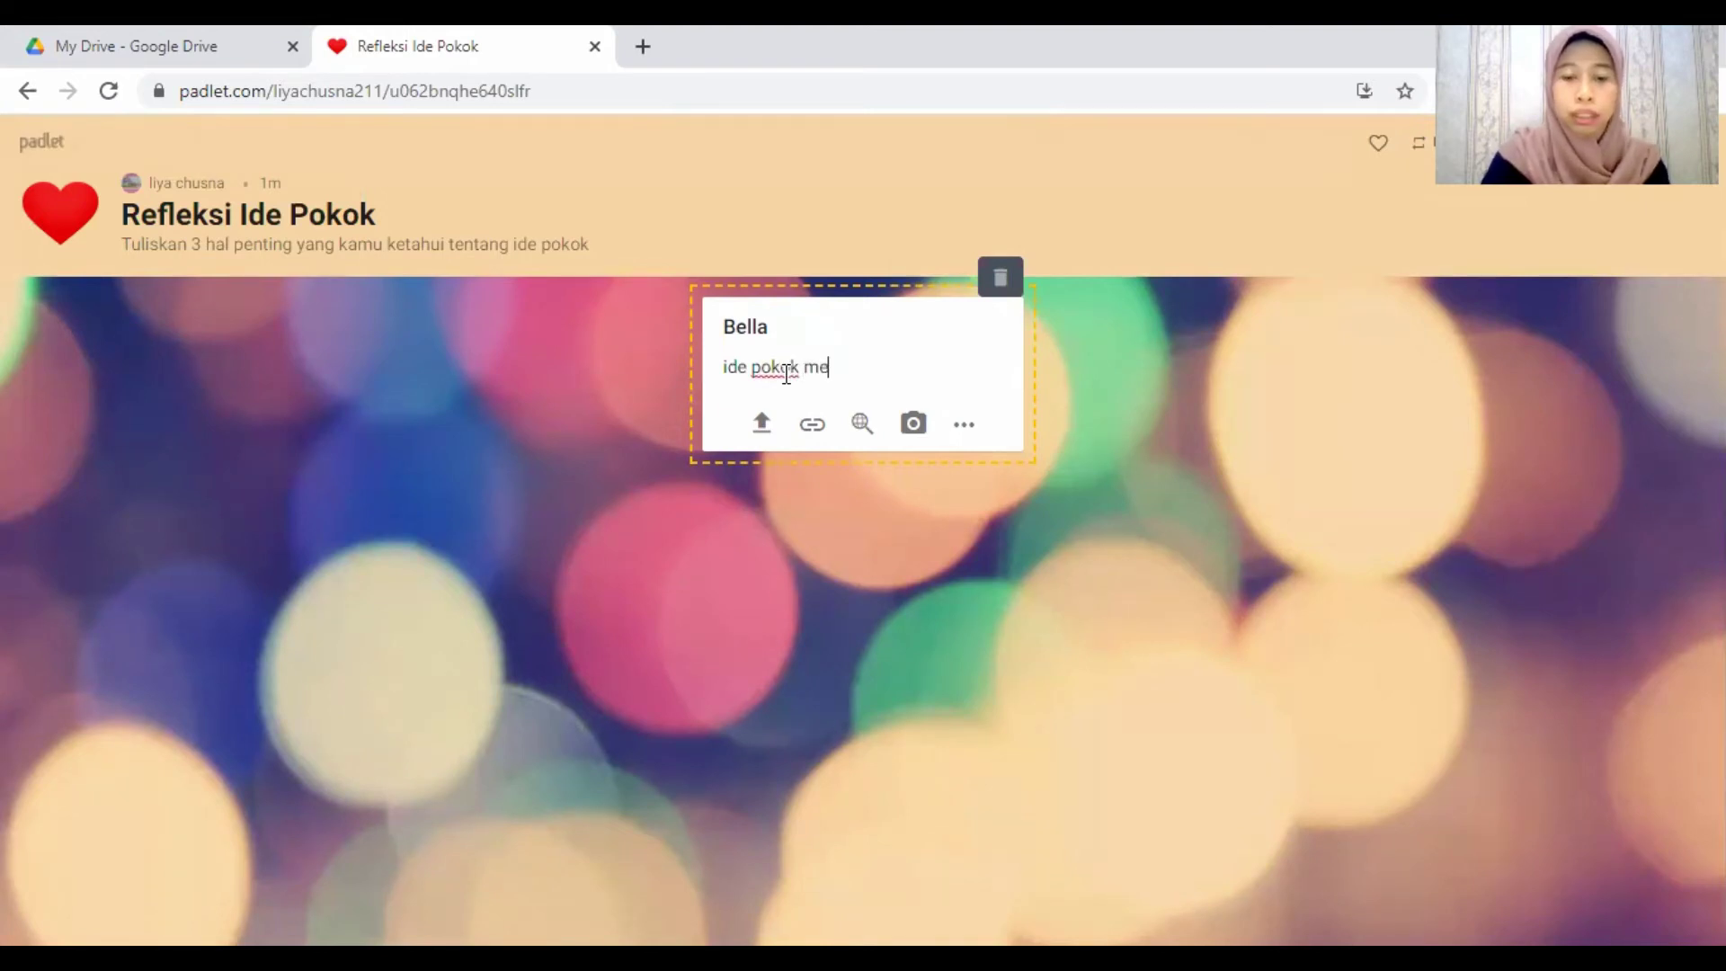
{"action": "type", "text": "nceritakan"}
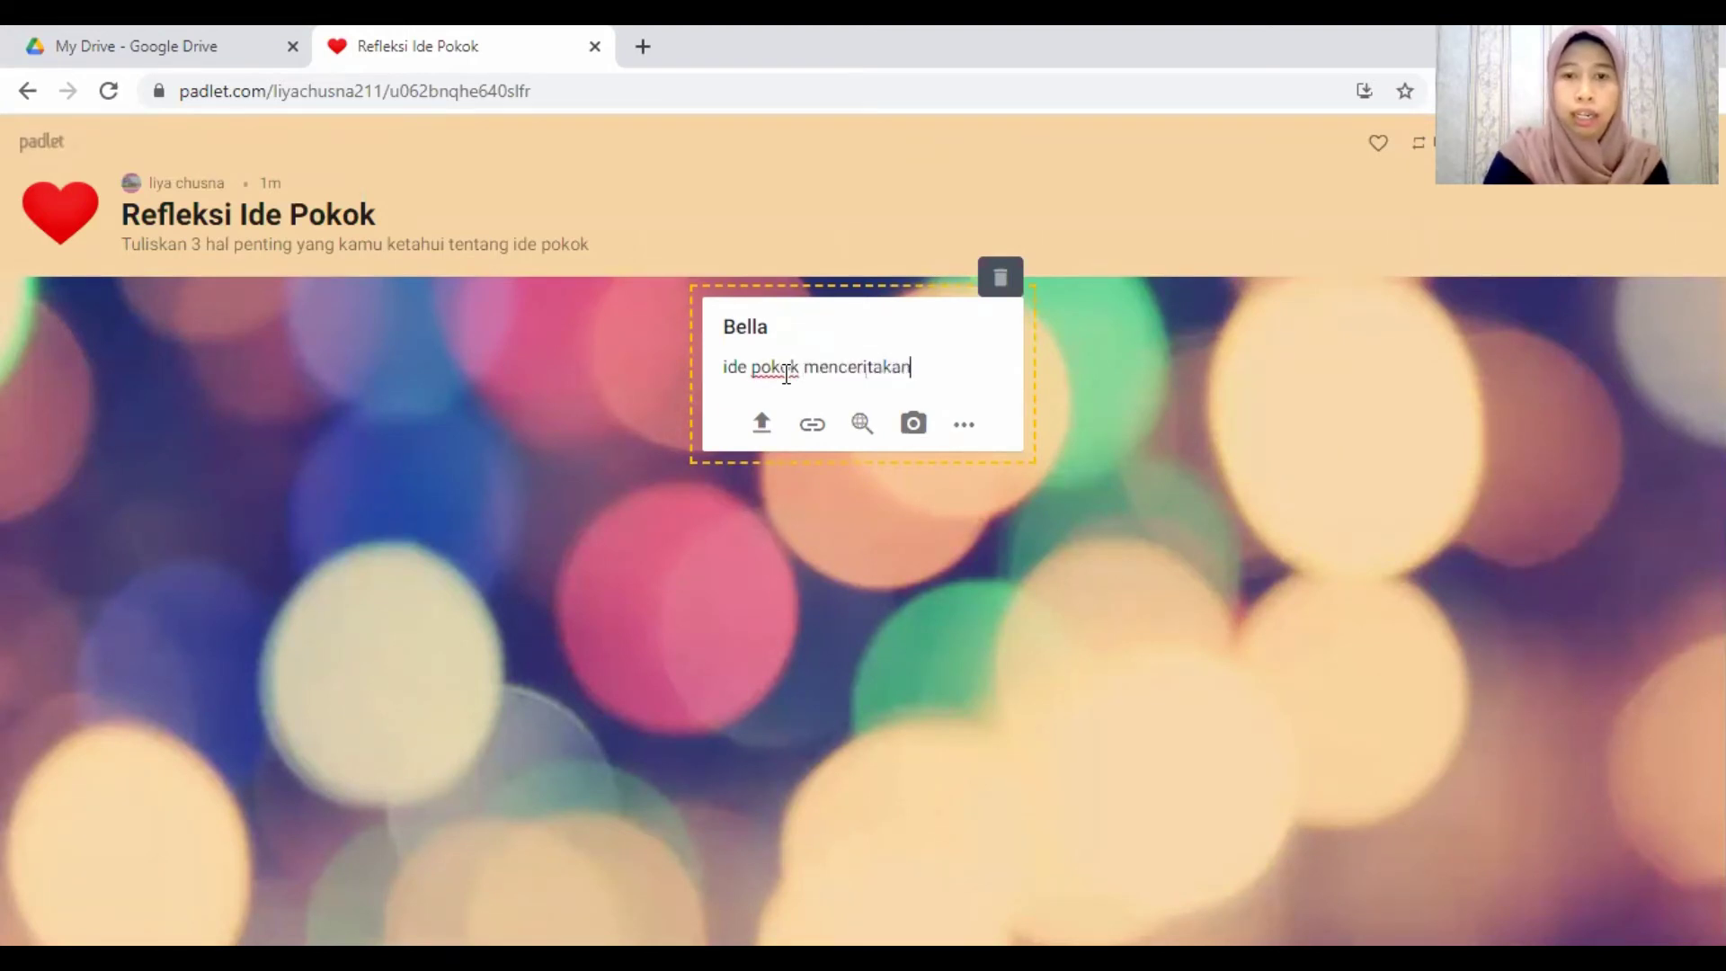
{"action": "type", "text": " inti "}
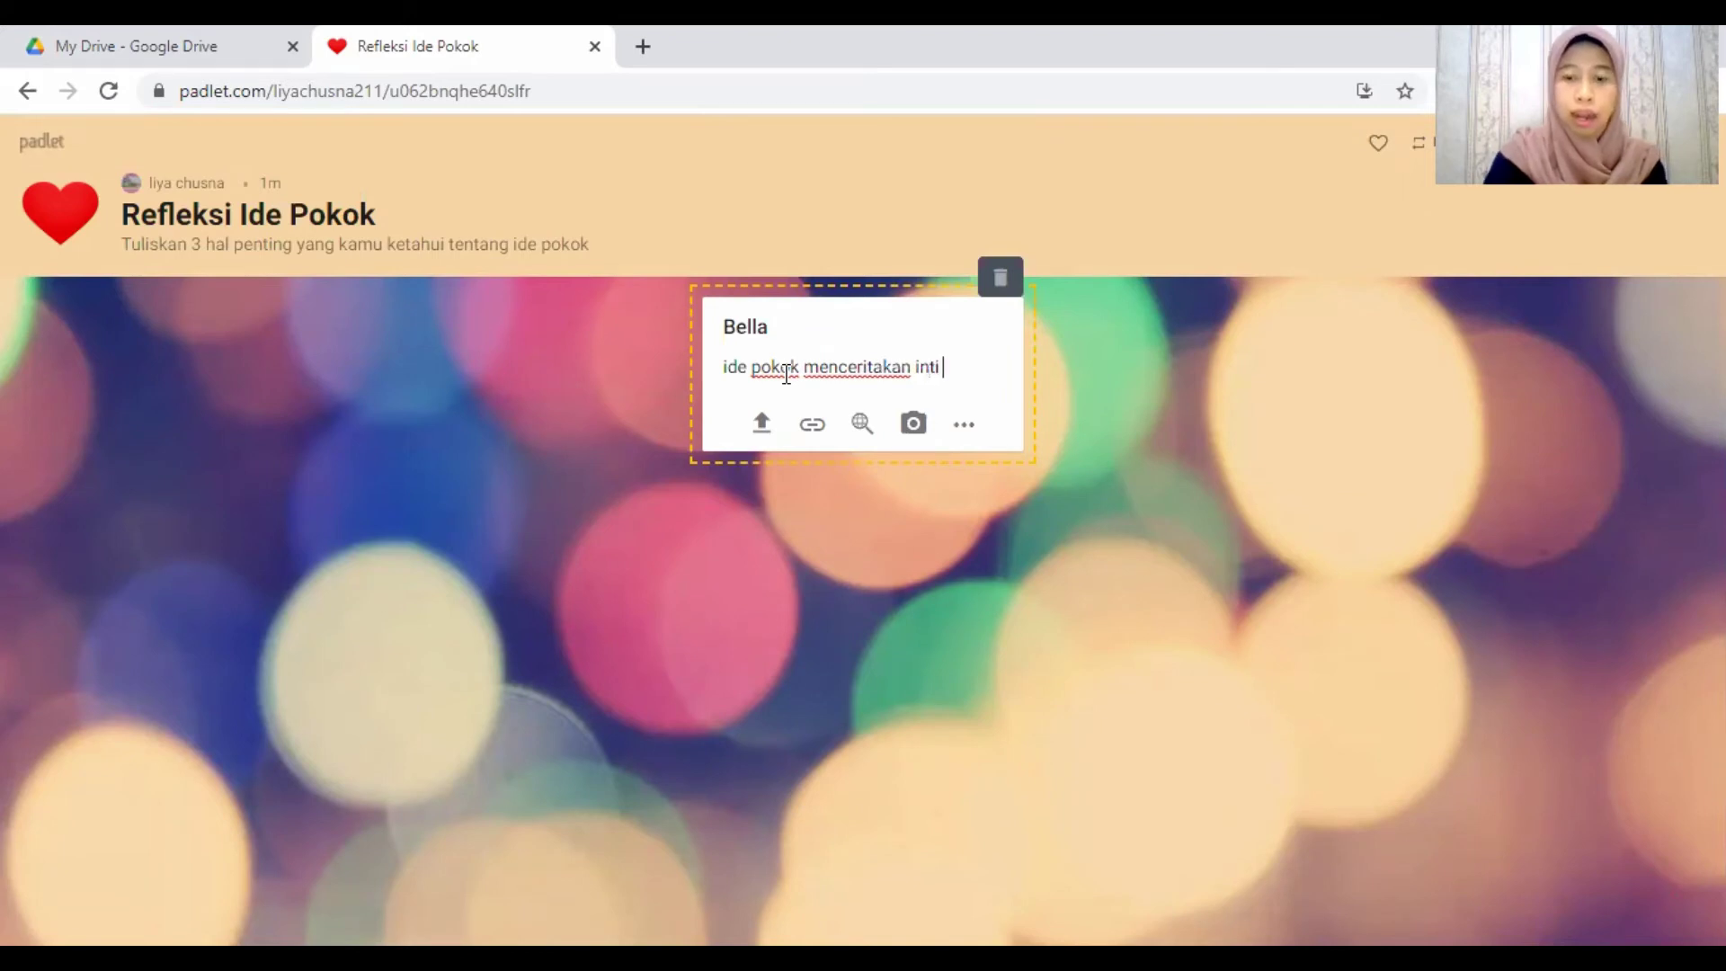
{"action": "type", "text": "paragr"}
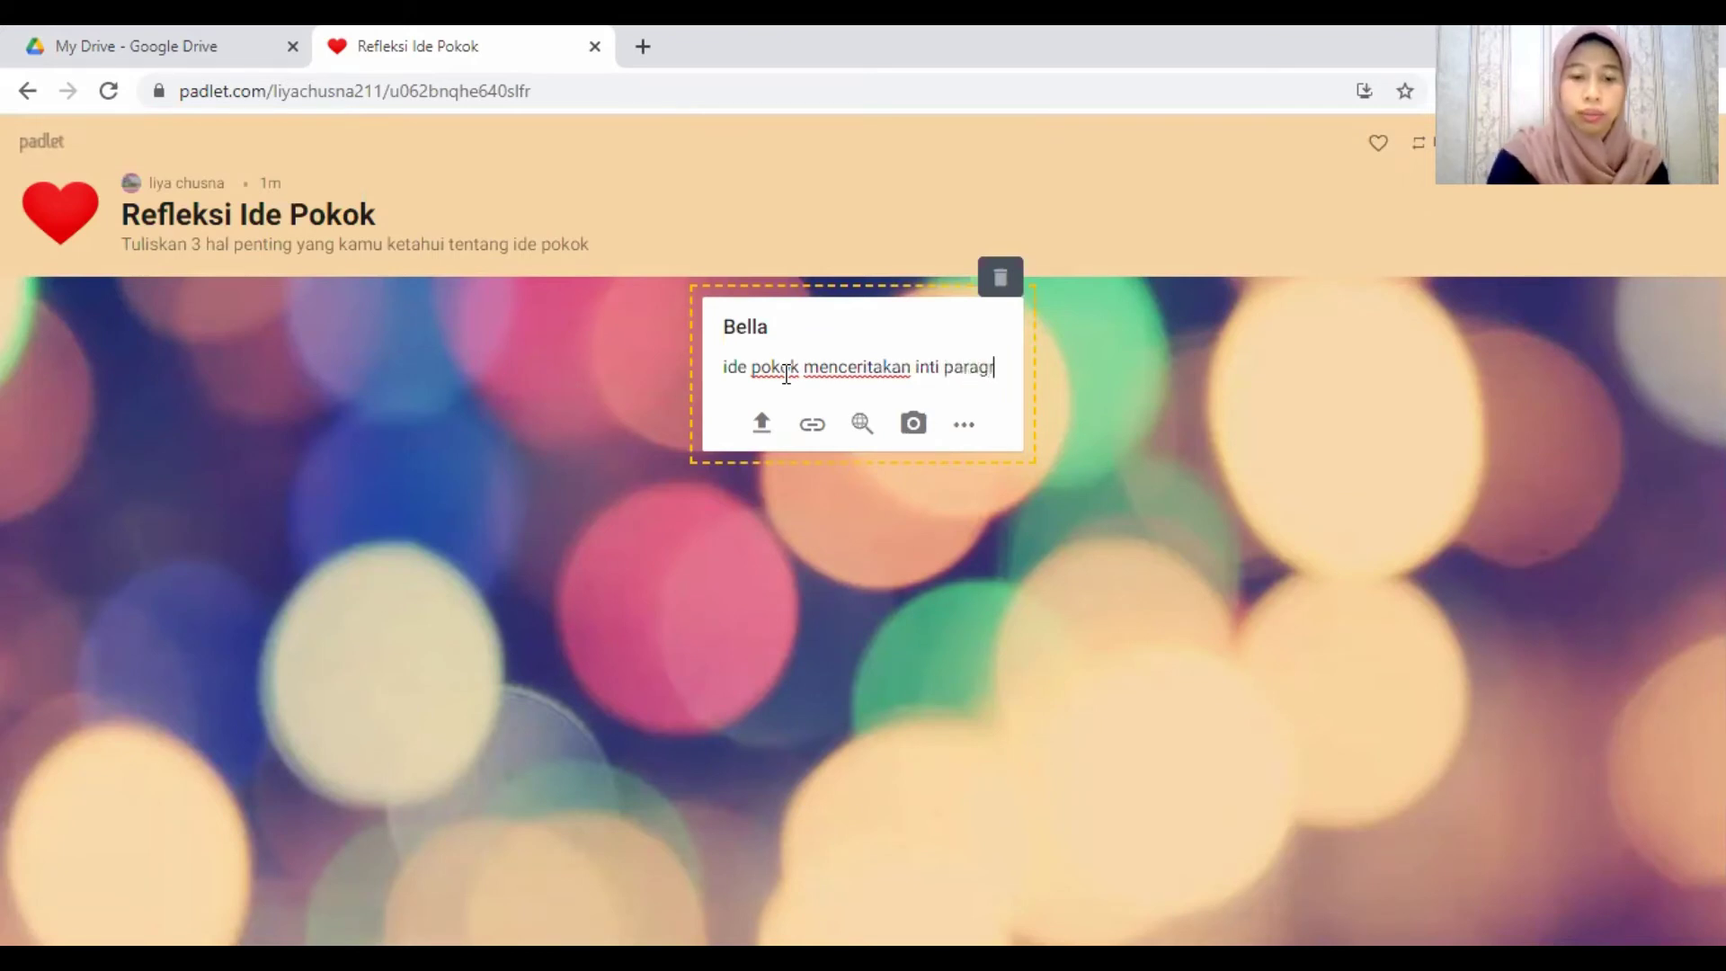
{"action": "type", "text": "af"}
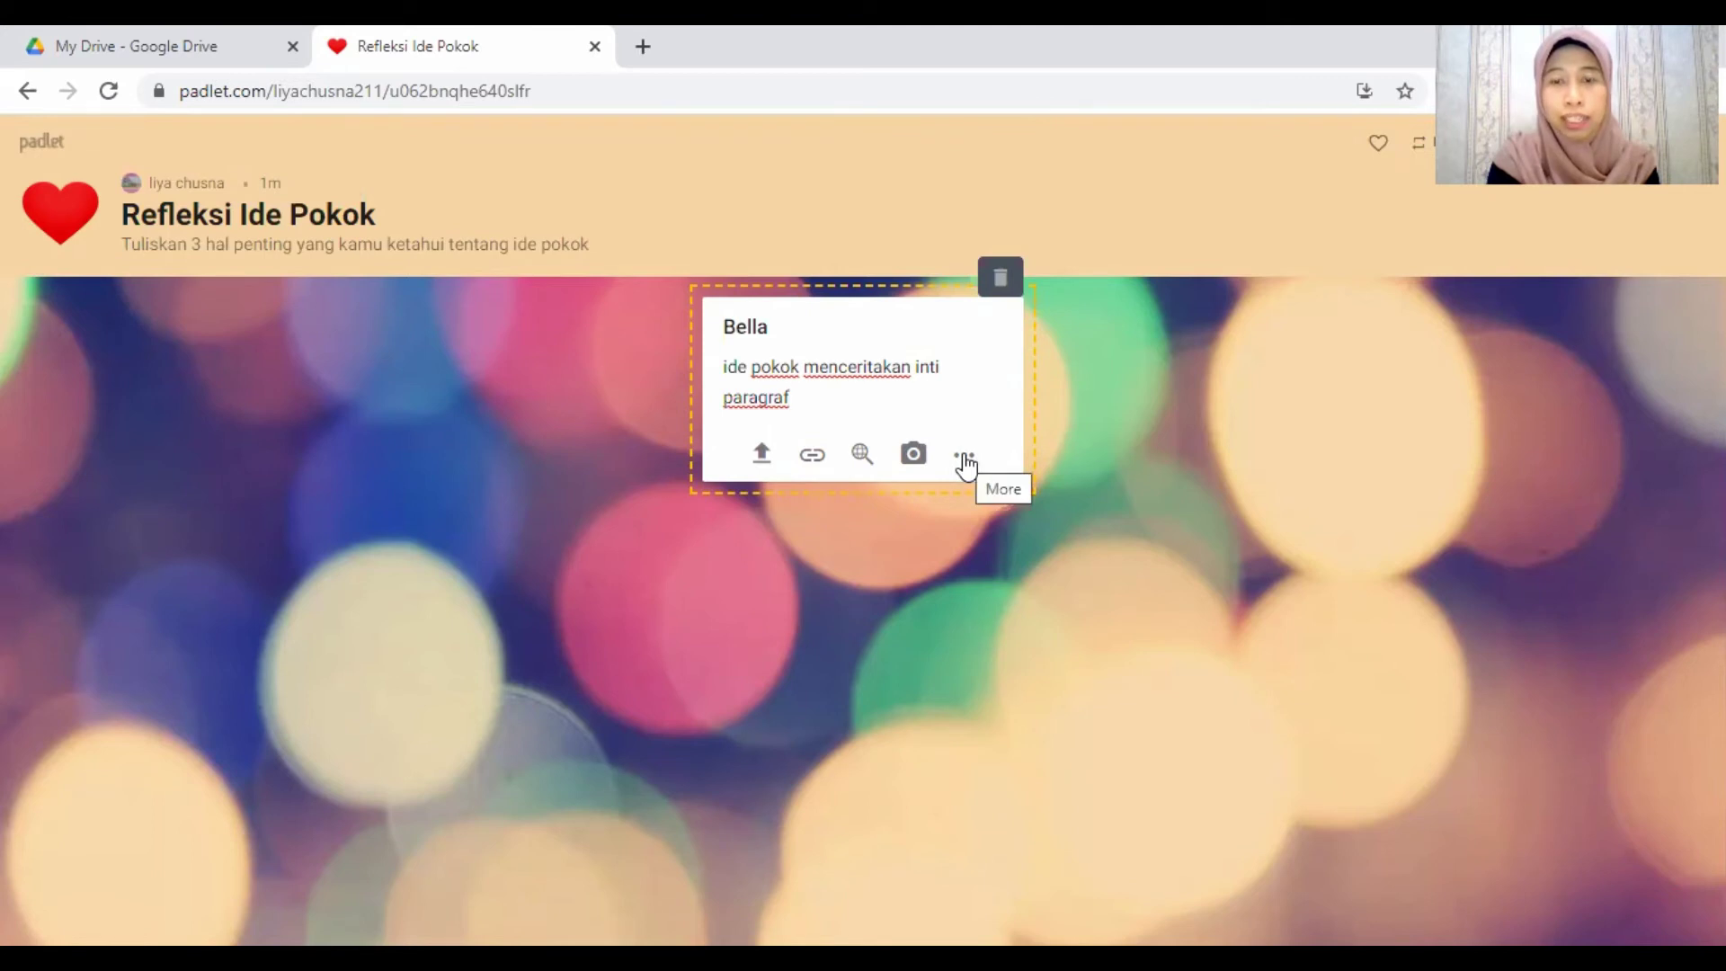
{"action": "left_click", "coordinate": [1171, 398]}
Step: Change the published post's background color to purple
{"action": "mouse_move", "coordinate": [963, 316]}
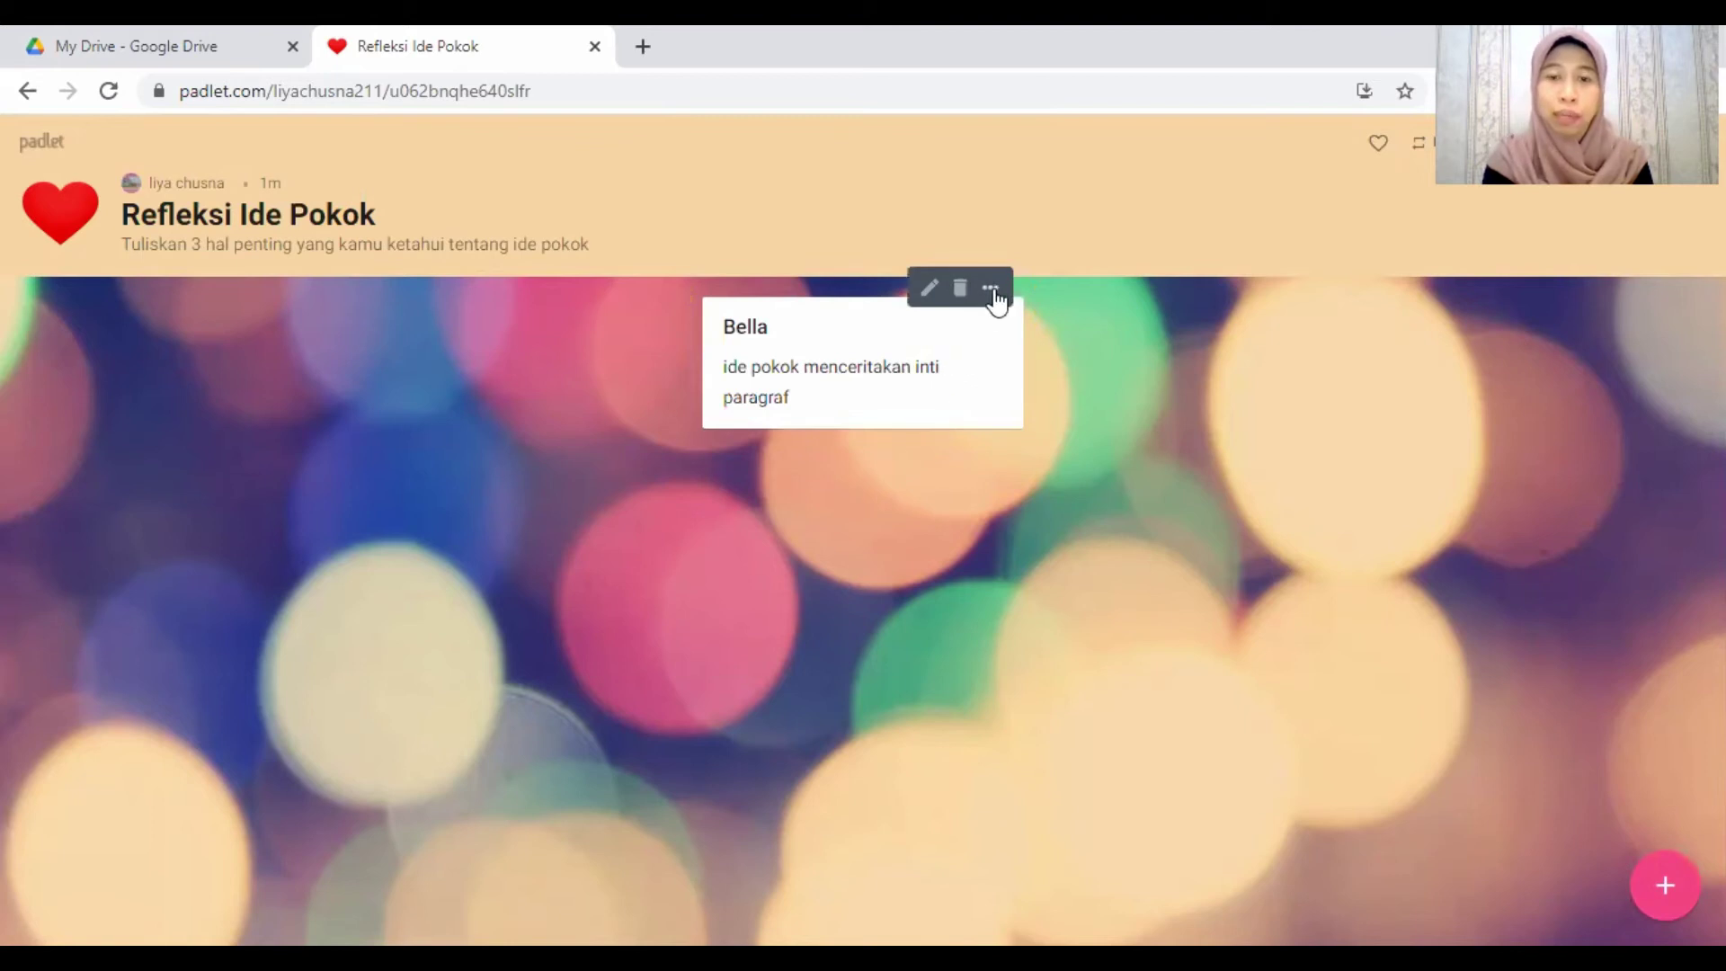
{"action": "left_click", "coordinate": [992, 290]}
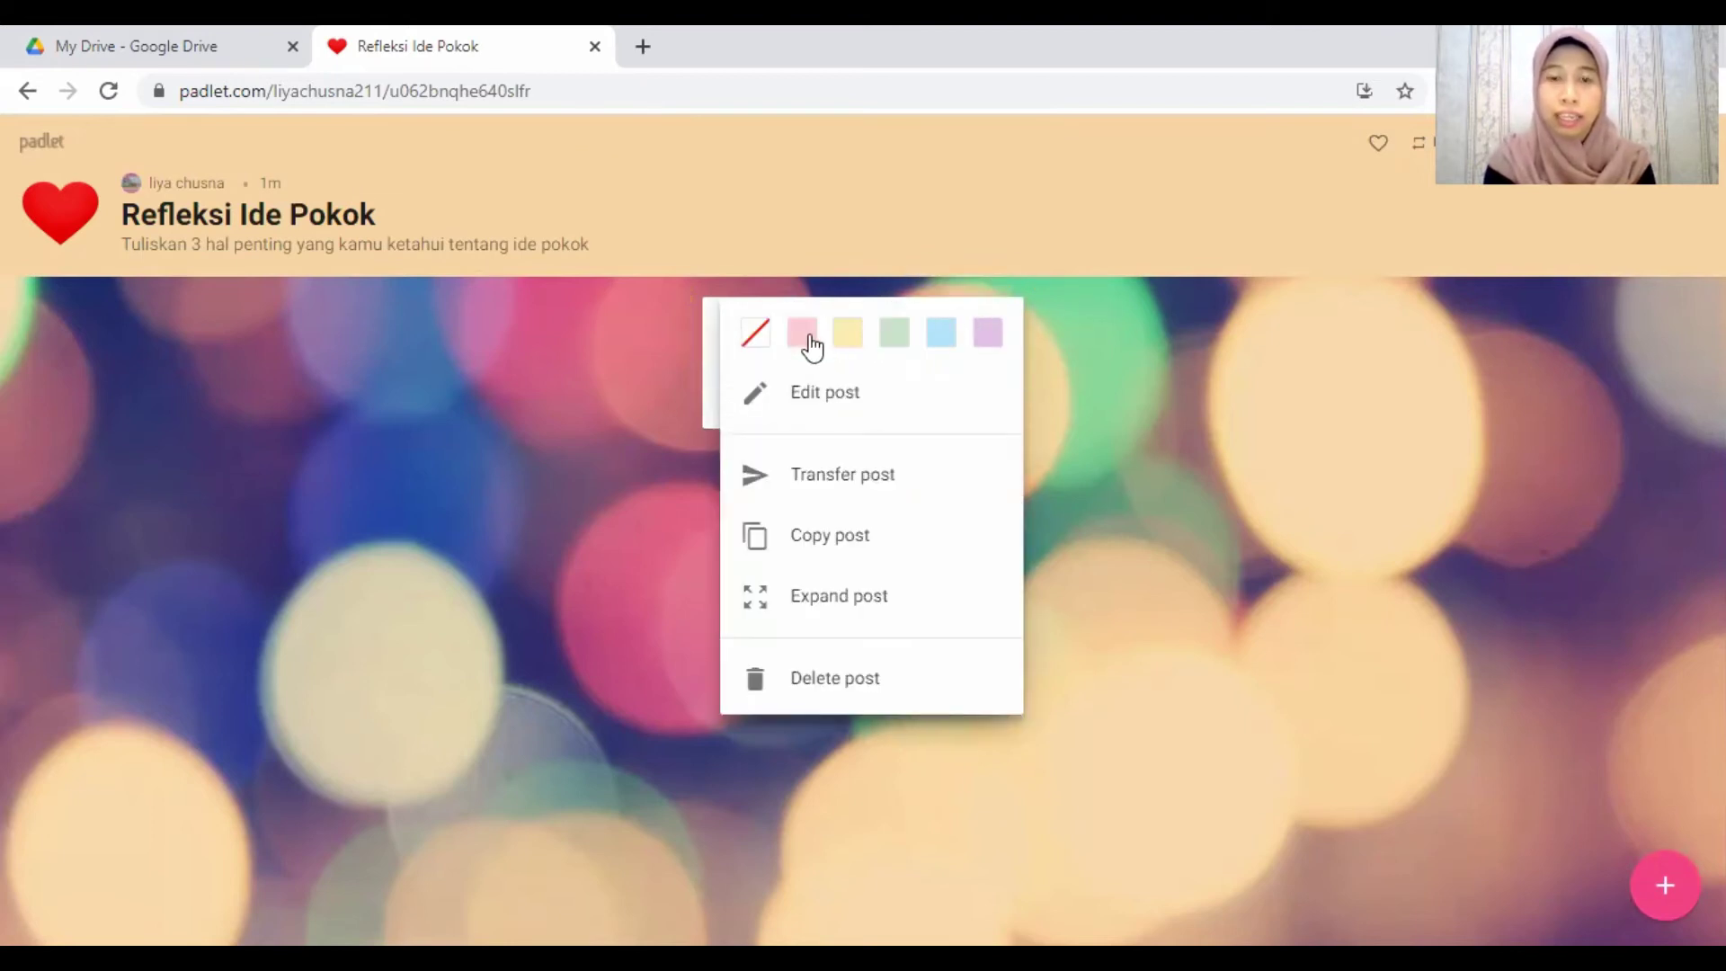
{"action": "left_click", "coordinate": [994, 337]}
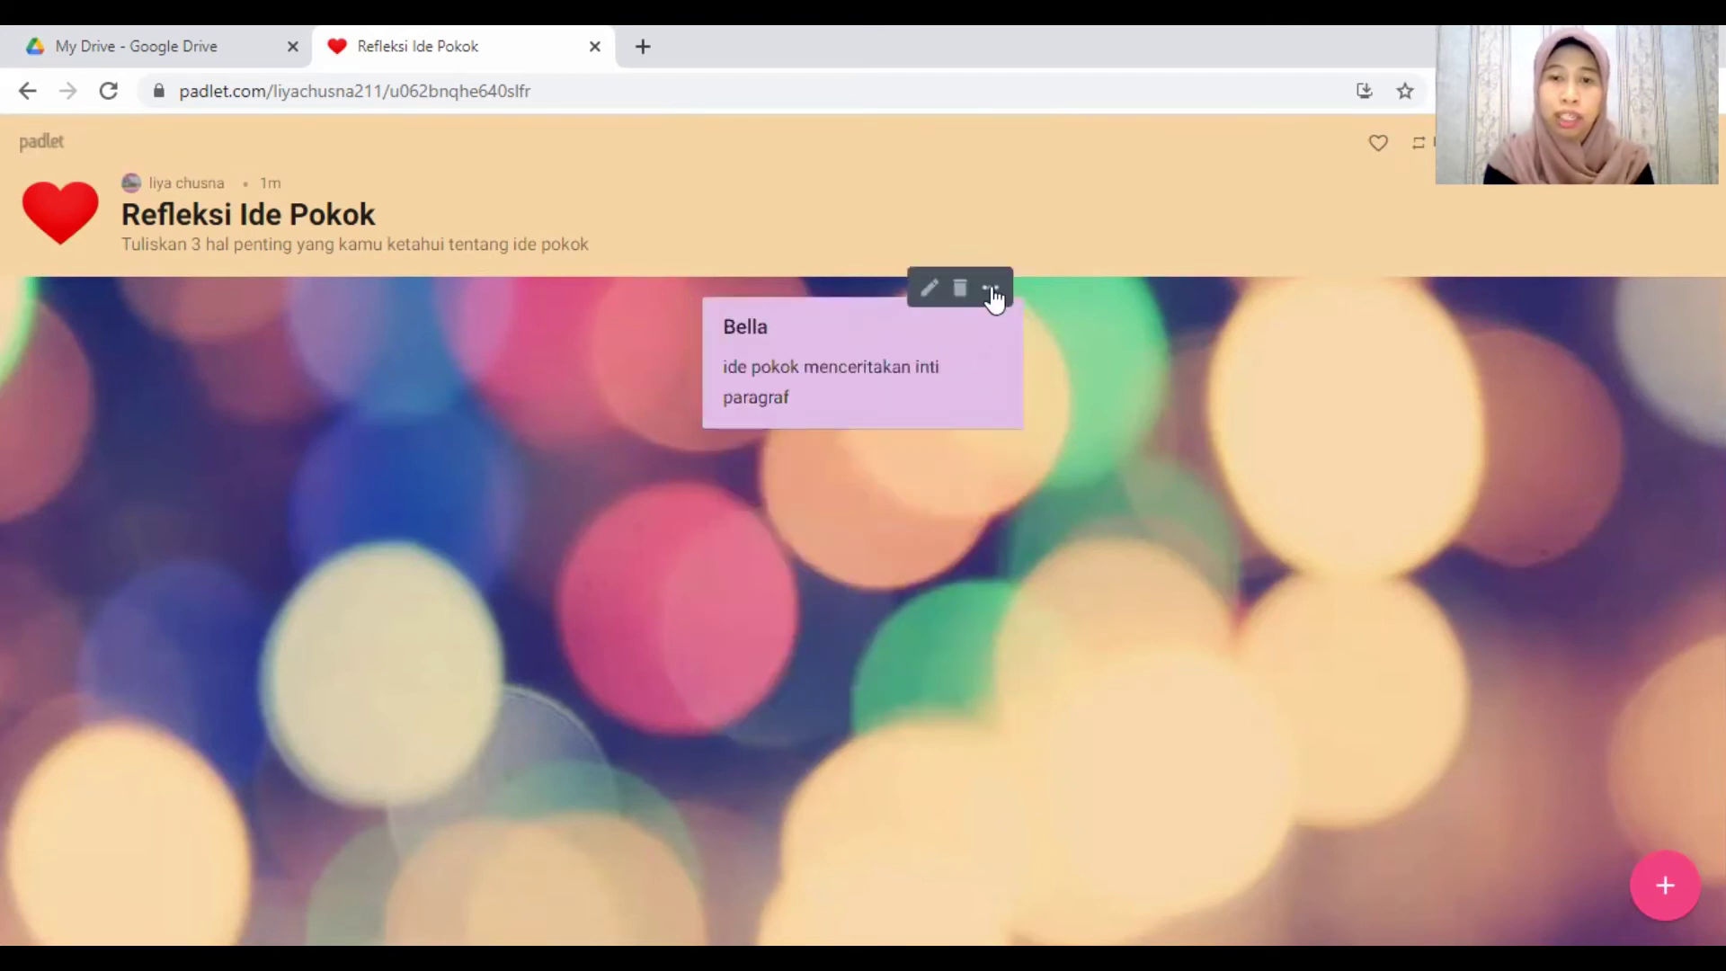
{"action": "left_click", "coordinate": [992, 290]}
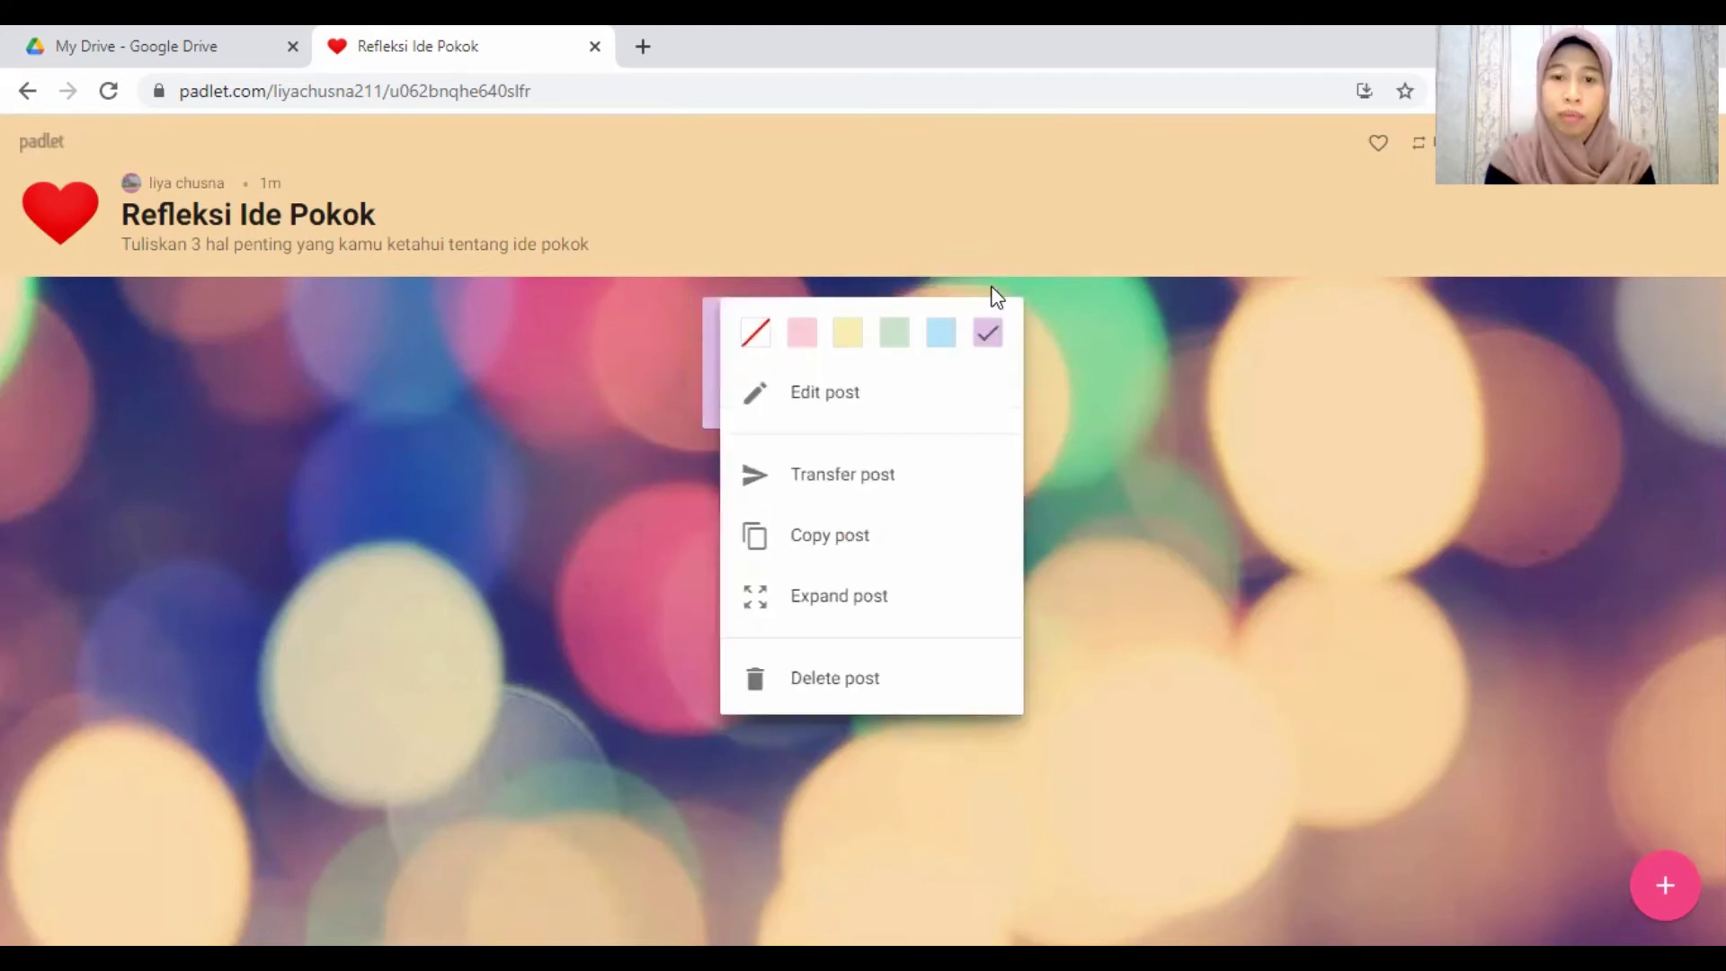
{"action": "left_click", "coordinate": [816, 395]}
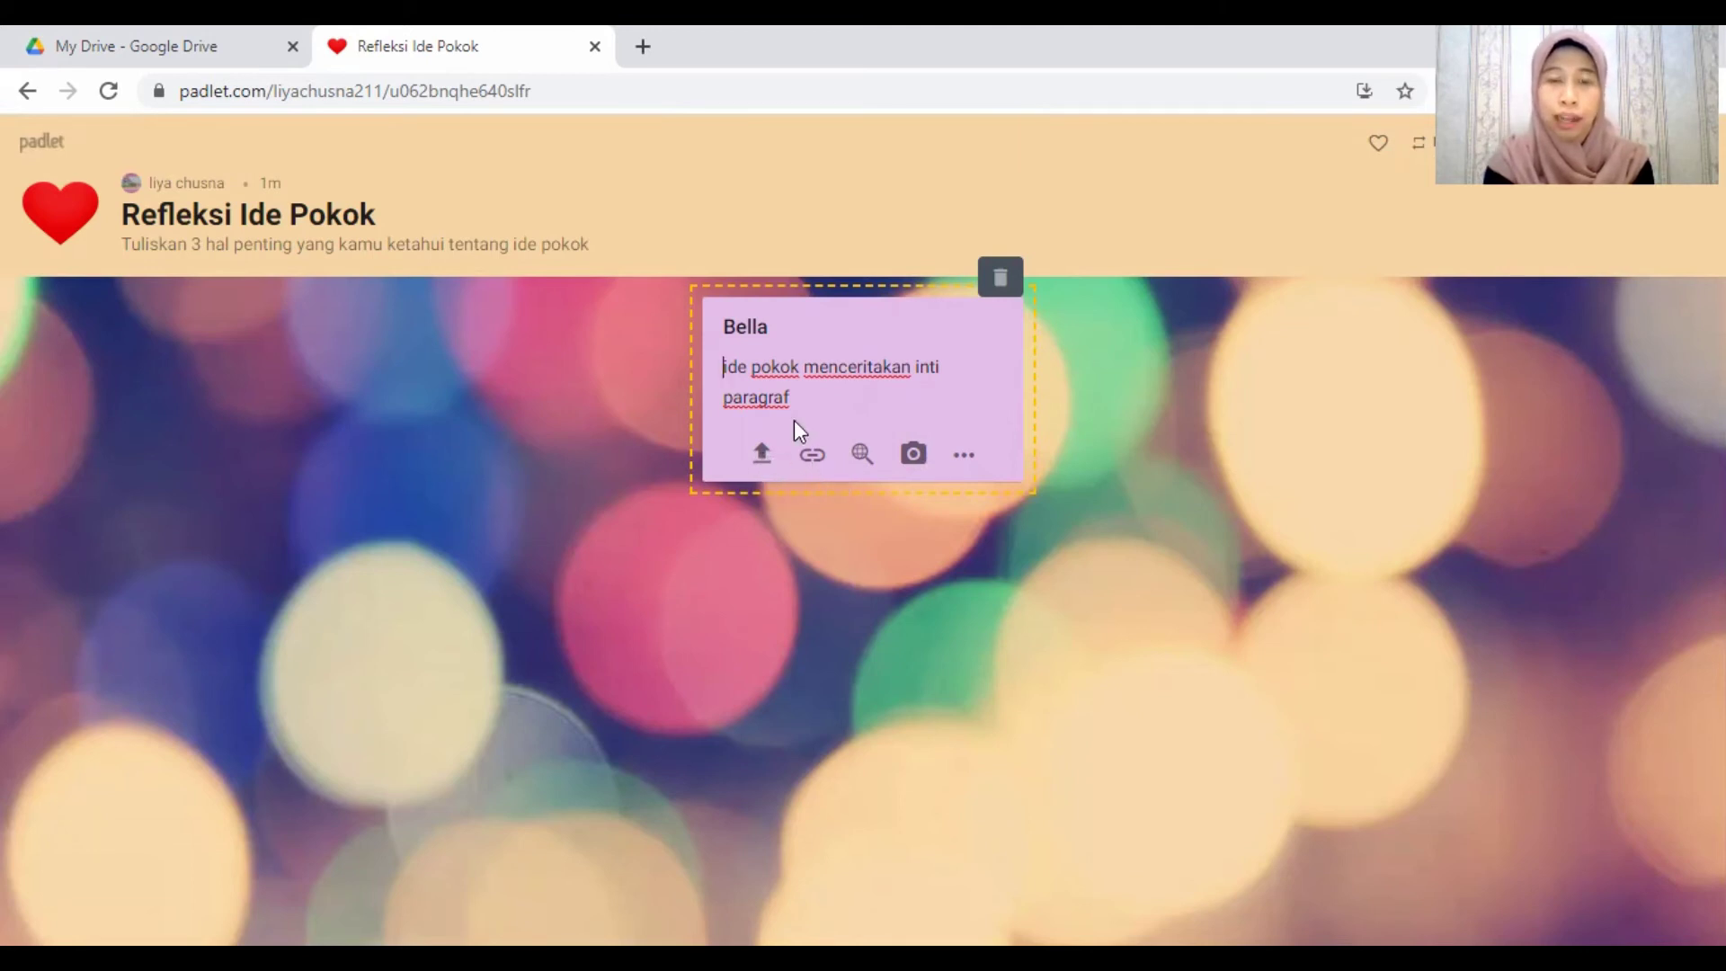
{"action": "left_click", "coordinate": [1627, 720]}
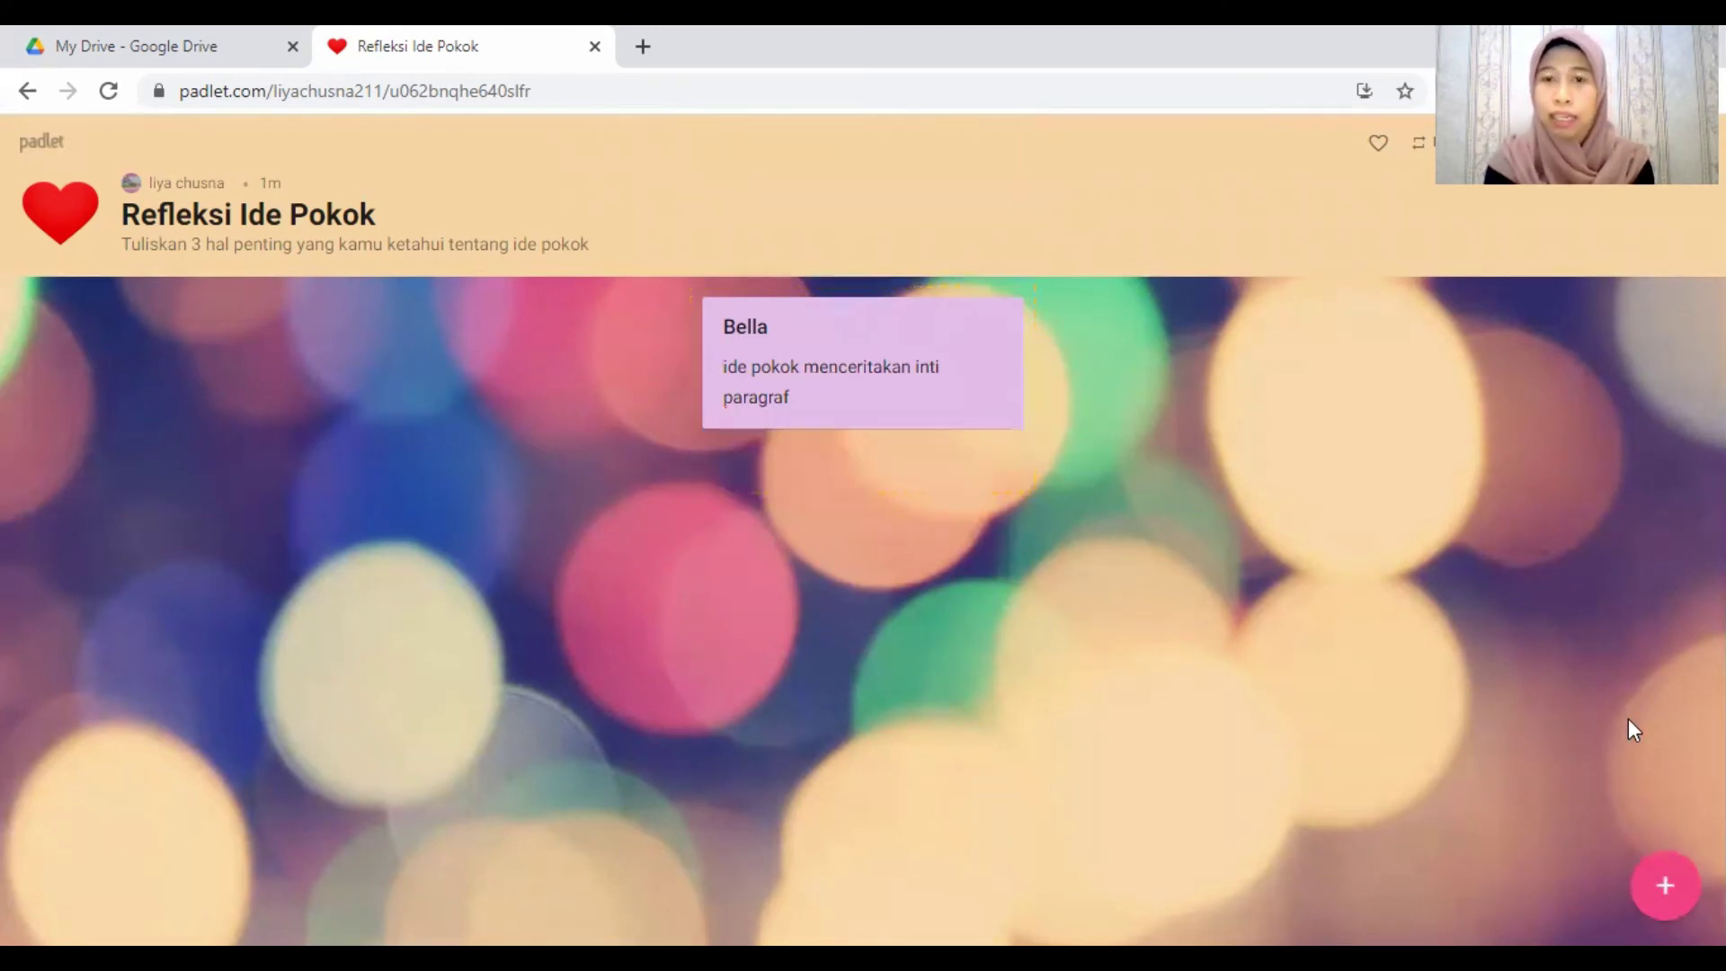
Step: Publish a second post with another student's first name as its title and no body text
{"action": "left_click", "coordinate": [1665, 885]}
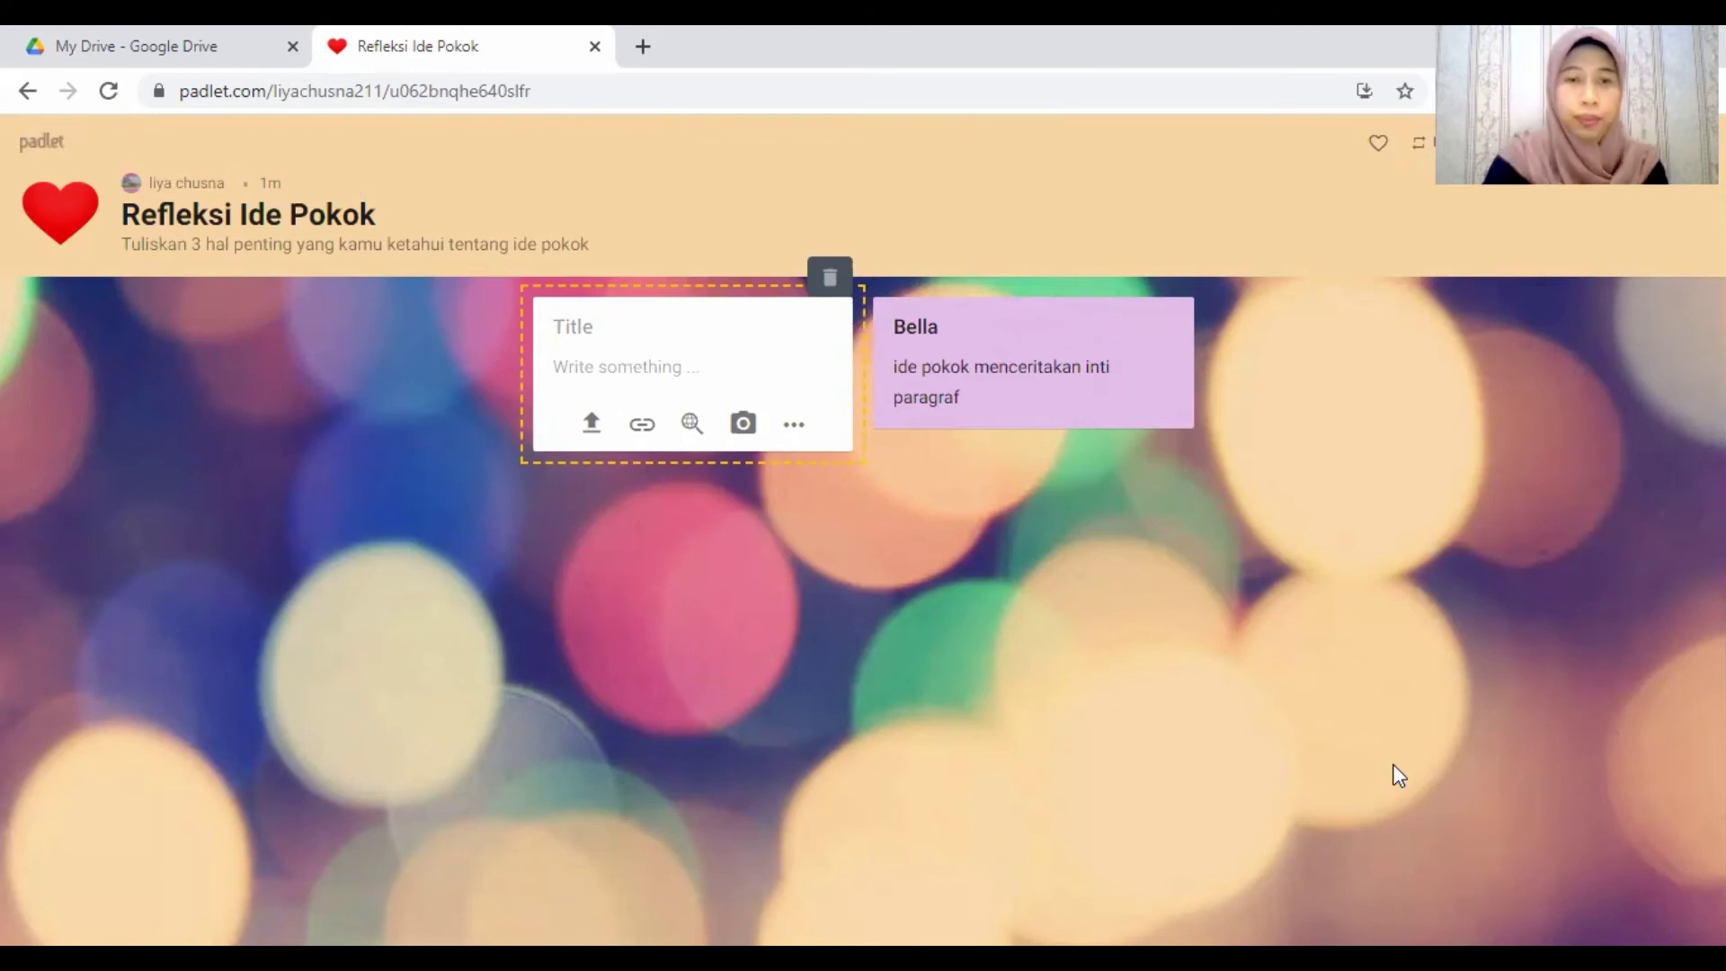
{"action": "type", "text": "Nana"}
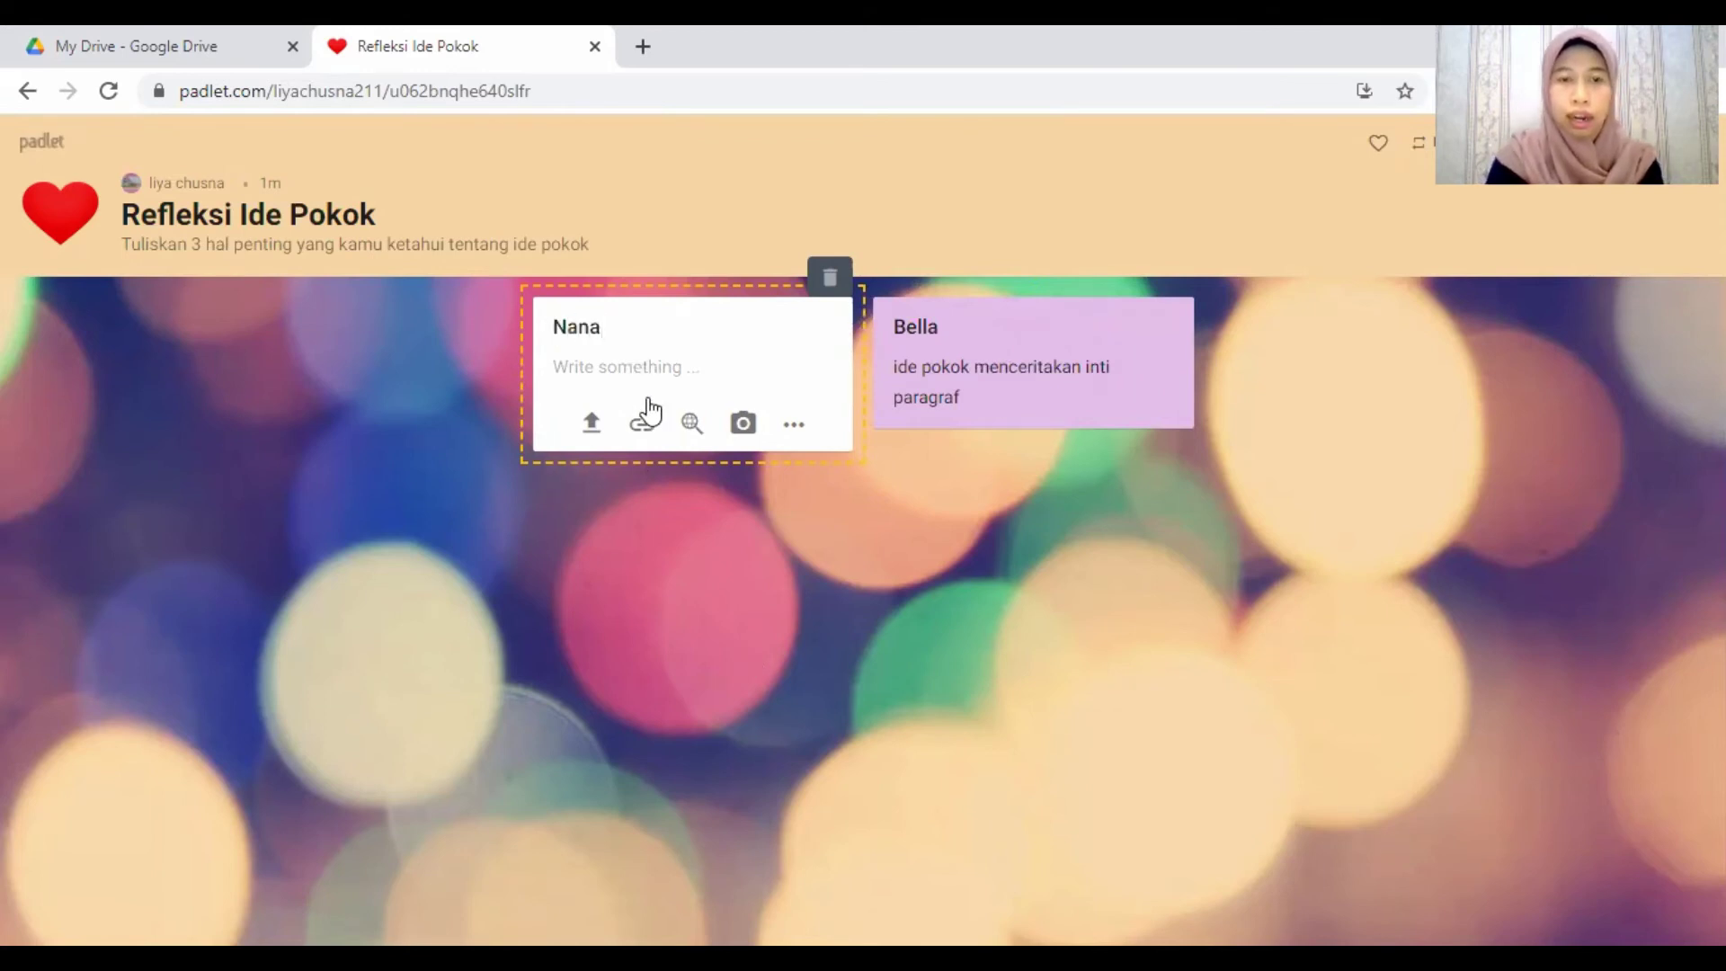
{"action": "left_click", "coordinate": [850, 484]}
Step: Add "Ide pokok biasanya ada di awal kalimat" as the body text of the untinted white post and save it
{"action": "mouse_move", "coordinate": [667, 339]}
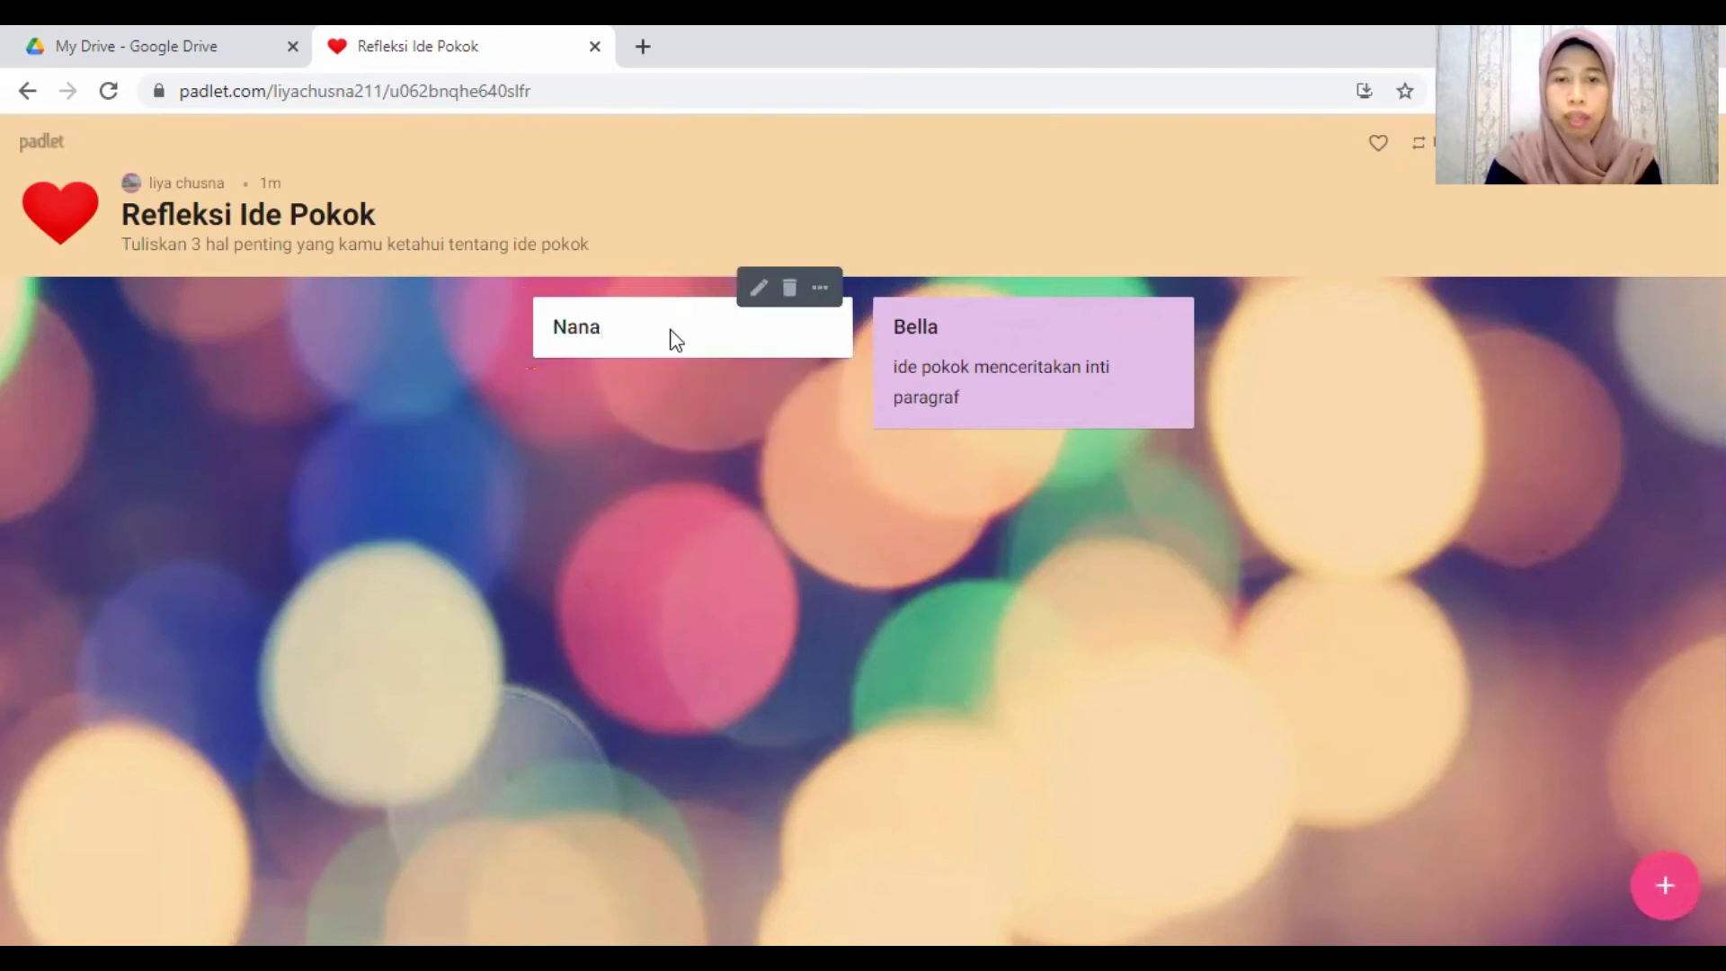
{"action": "left_click", "coordinate": [759, 288]}
{"action": "type", "text": "Ide "}
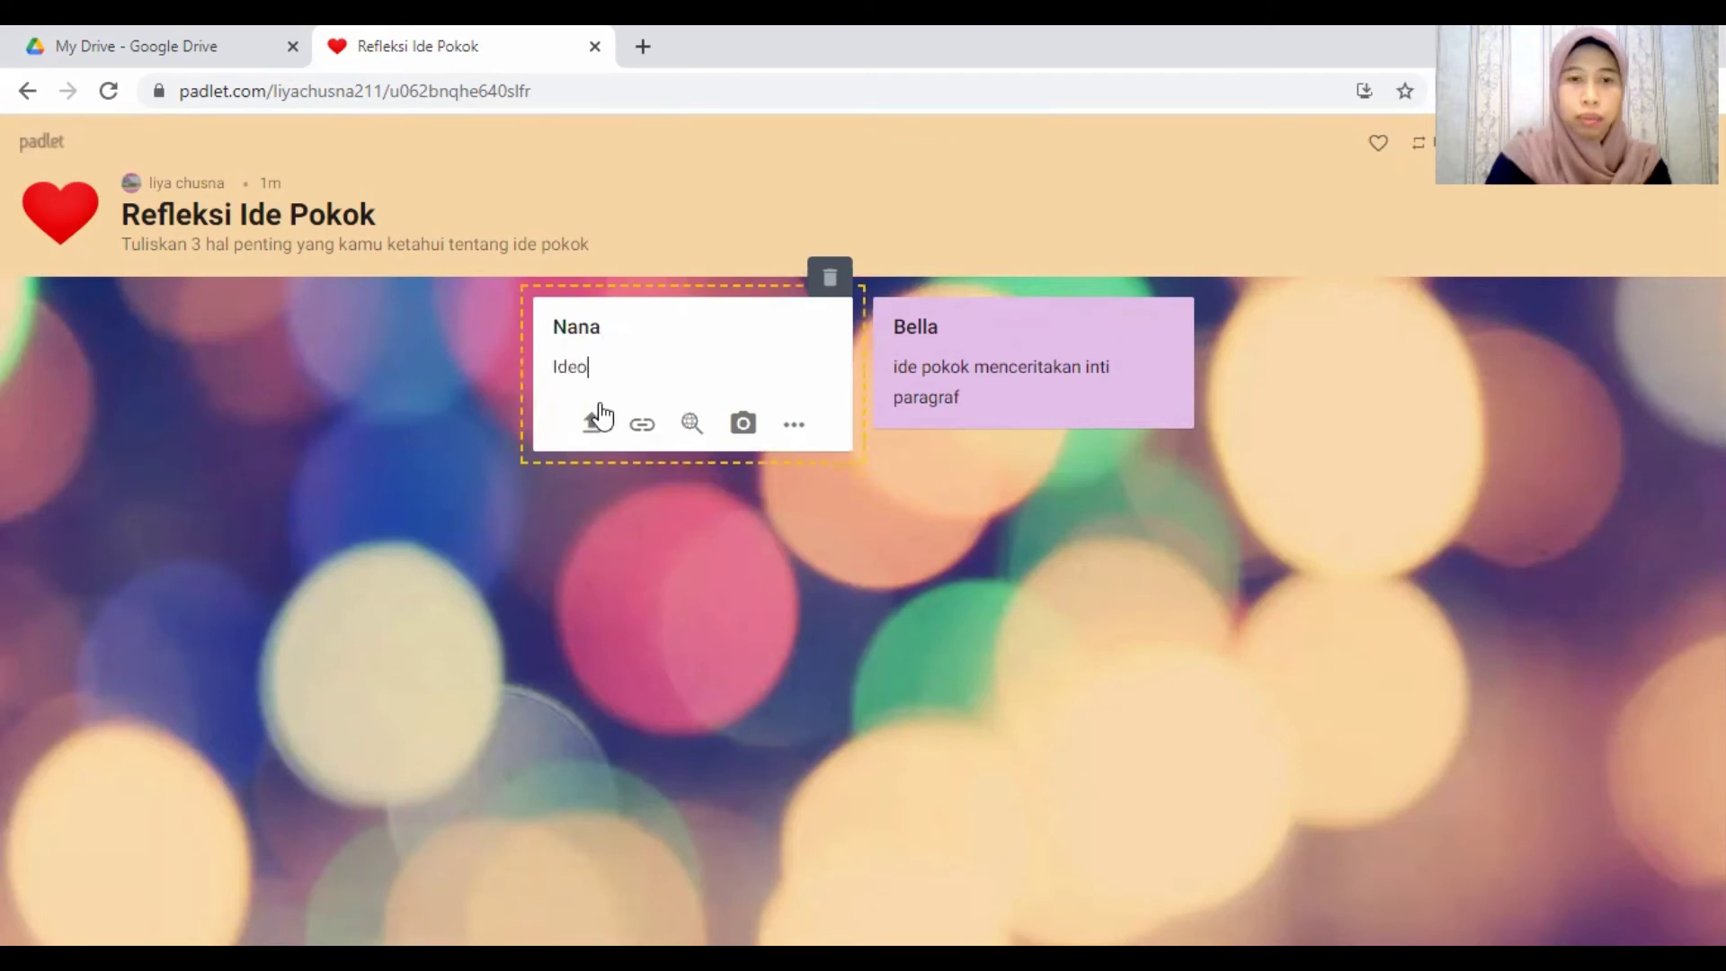
{"action": "type", "text": "pokok "}
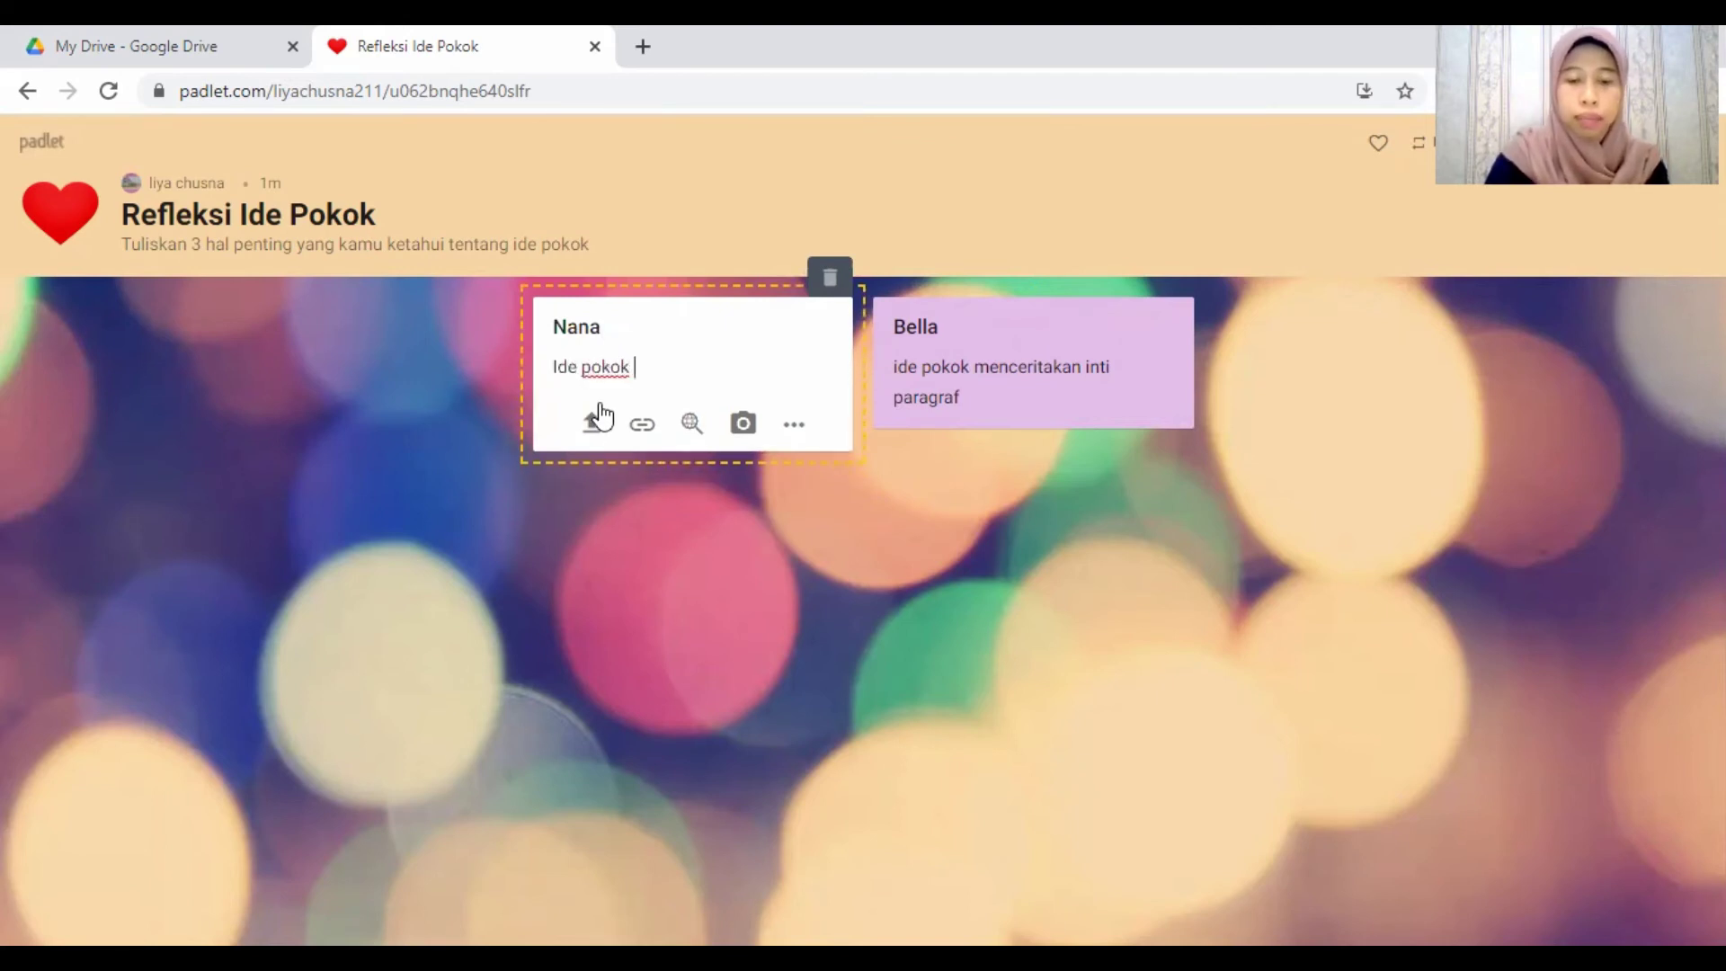
{"action": "type", "text": "bias"}
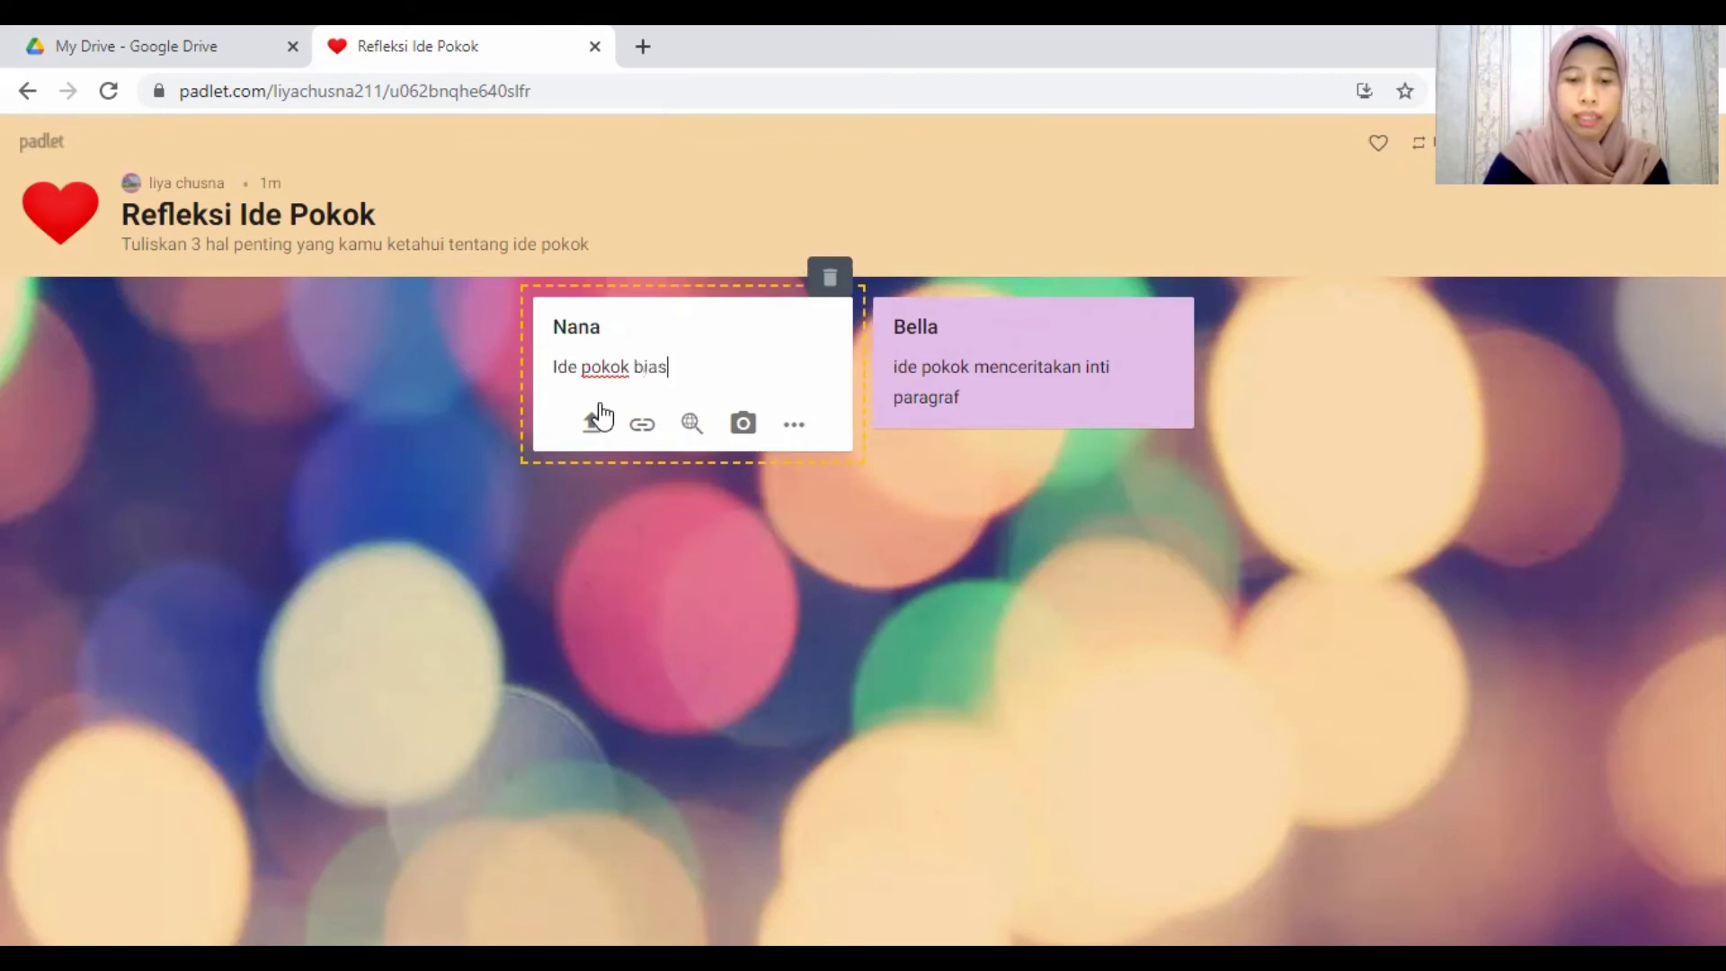
{"action": "type", "text": "anya ada "}
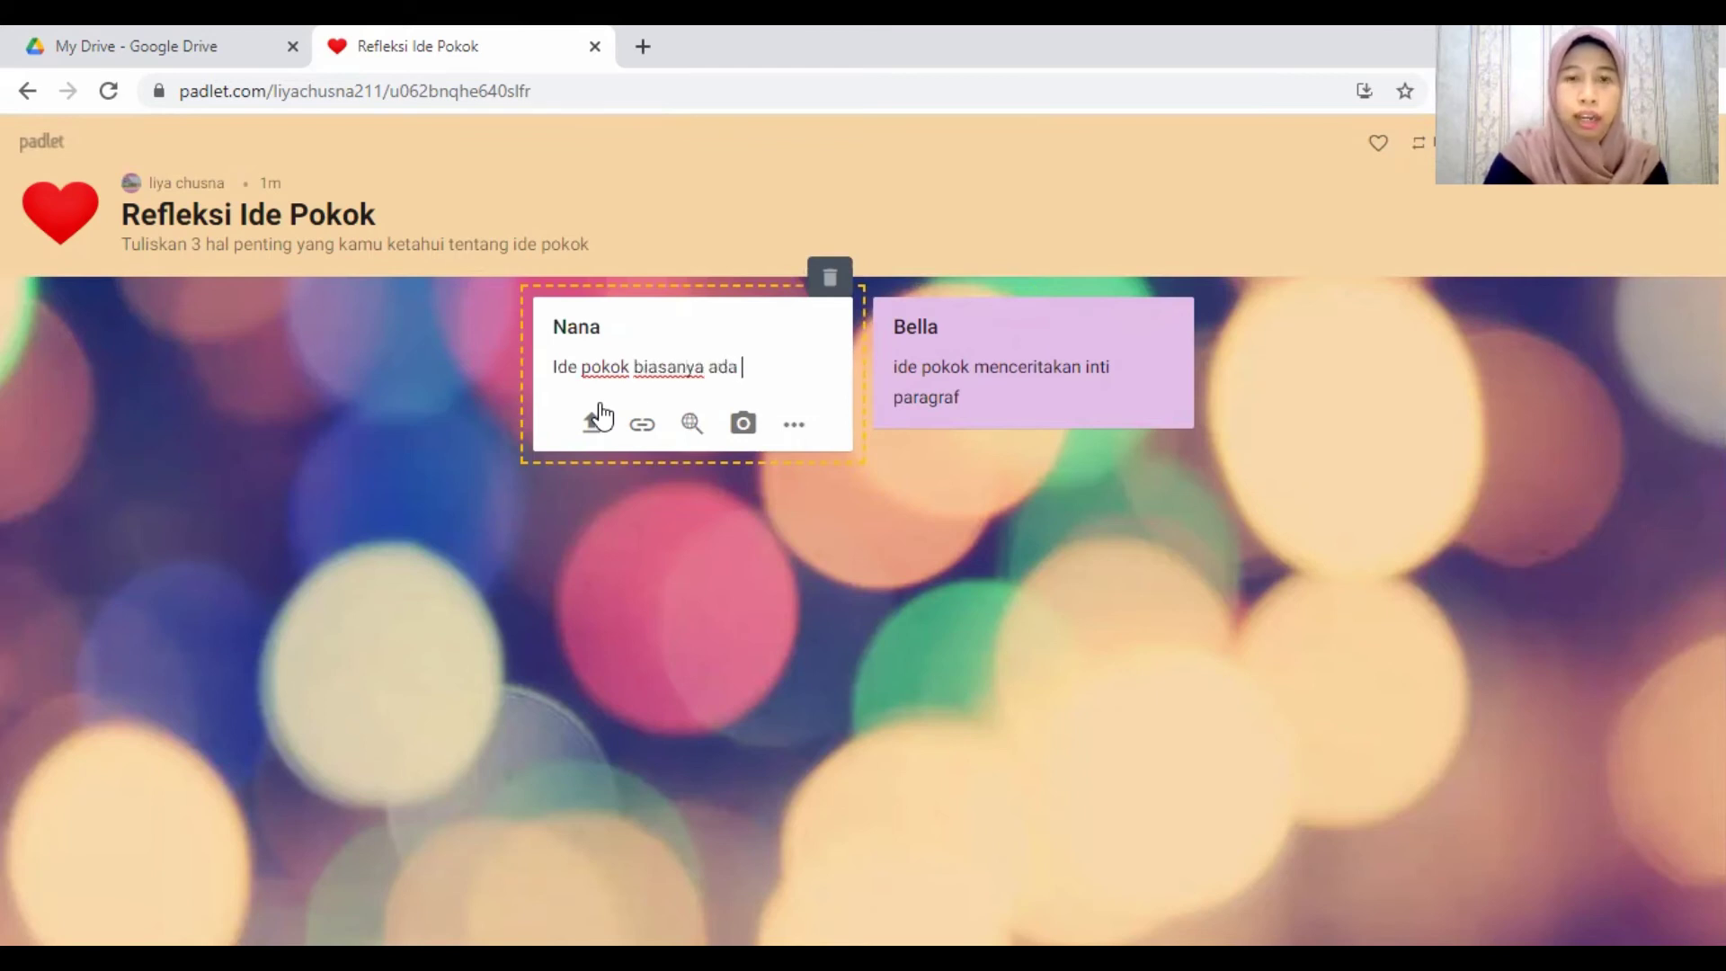
{"action": "type", "text": "di awal"}
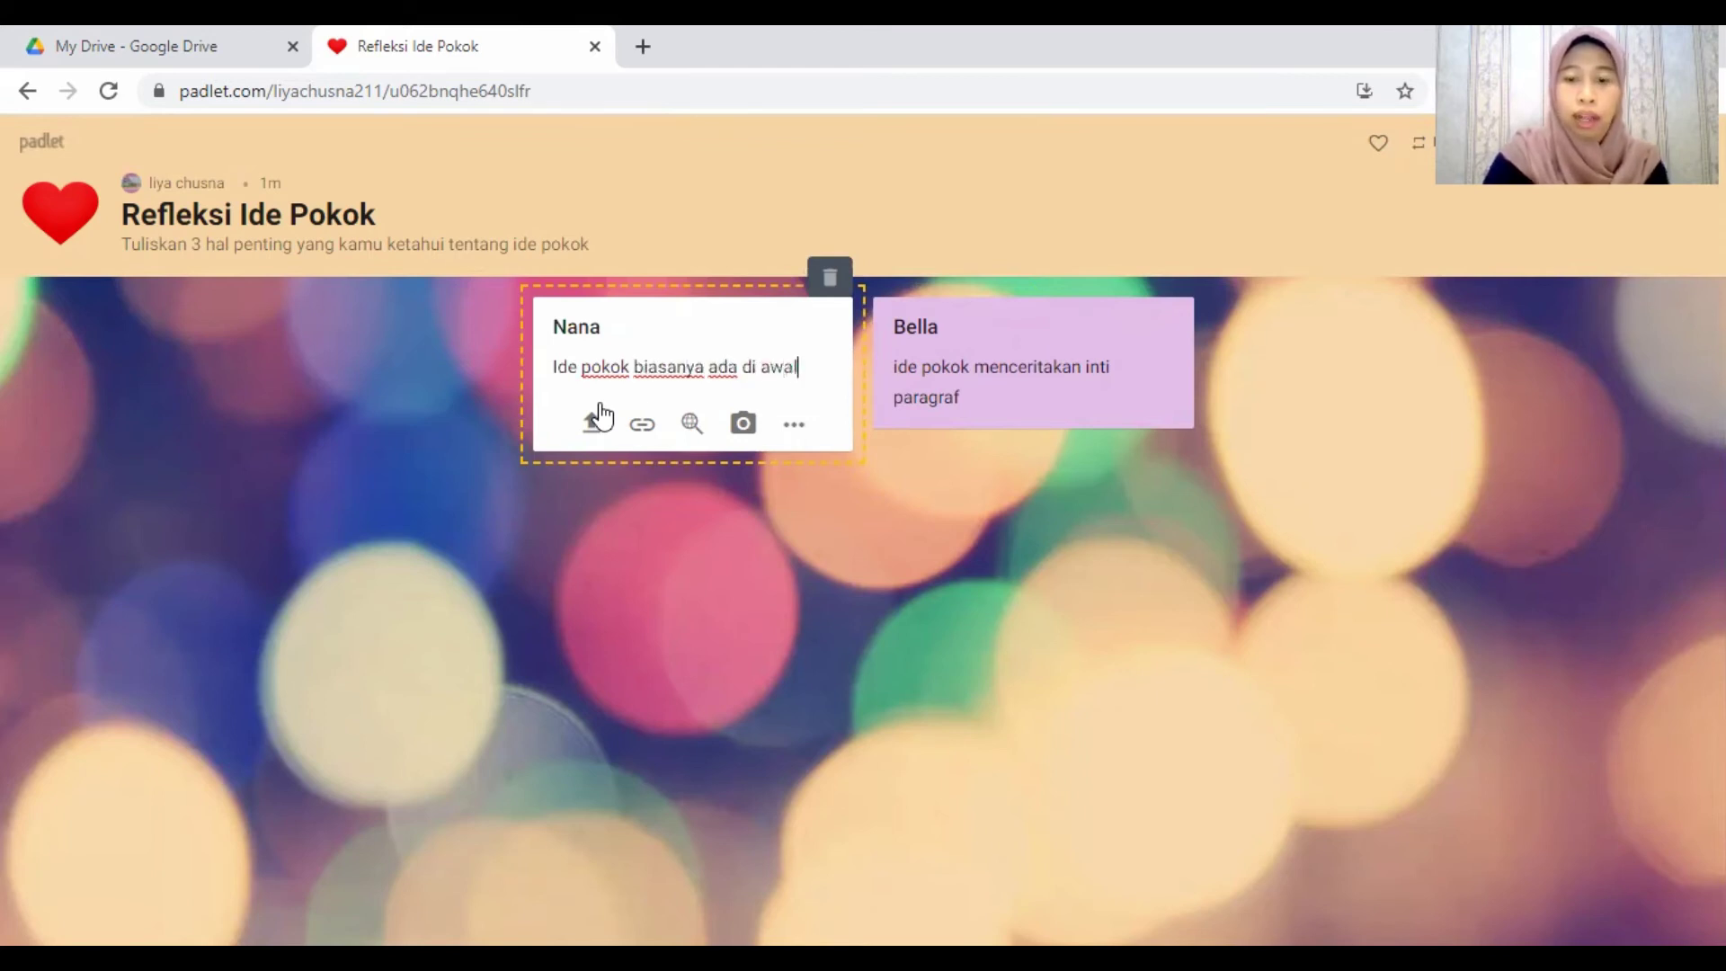
{"action": "type", "text": " kalimat"}
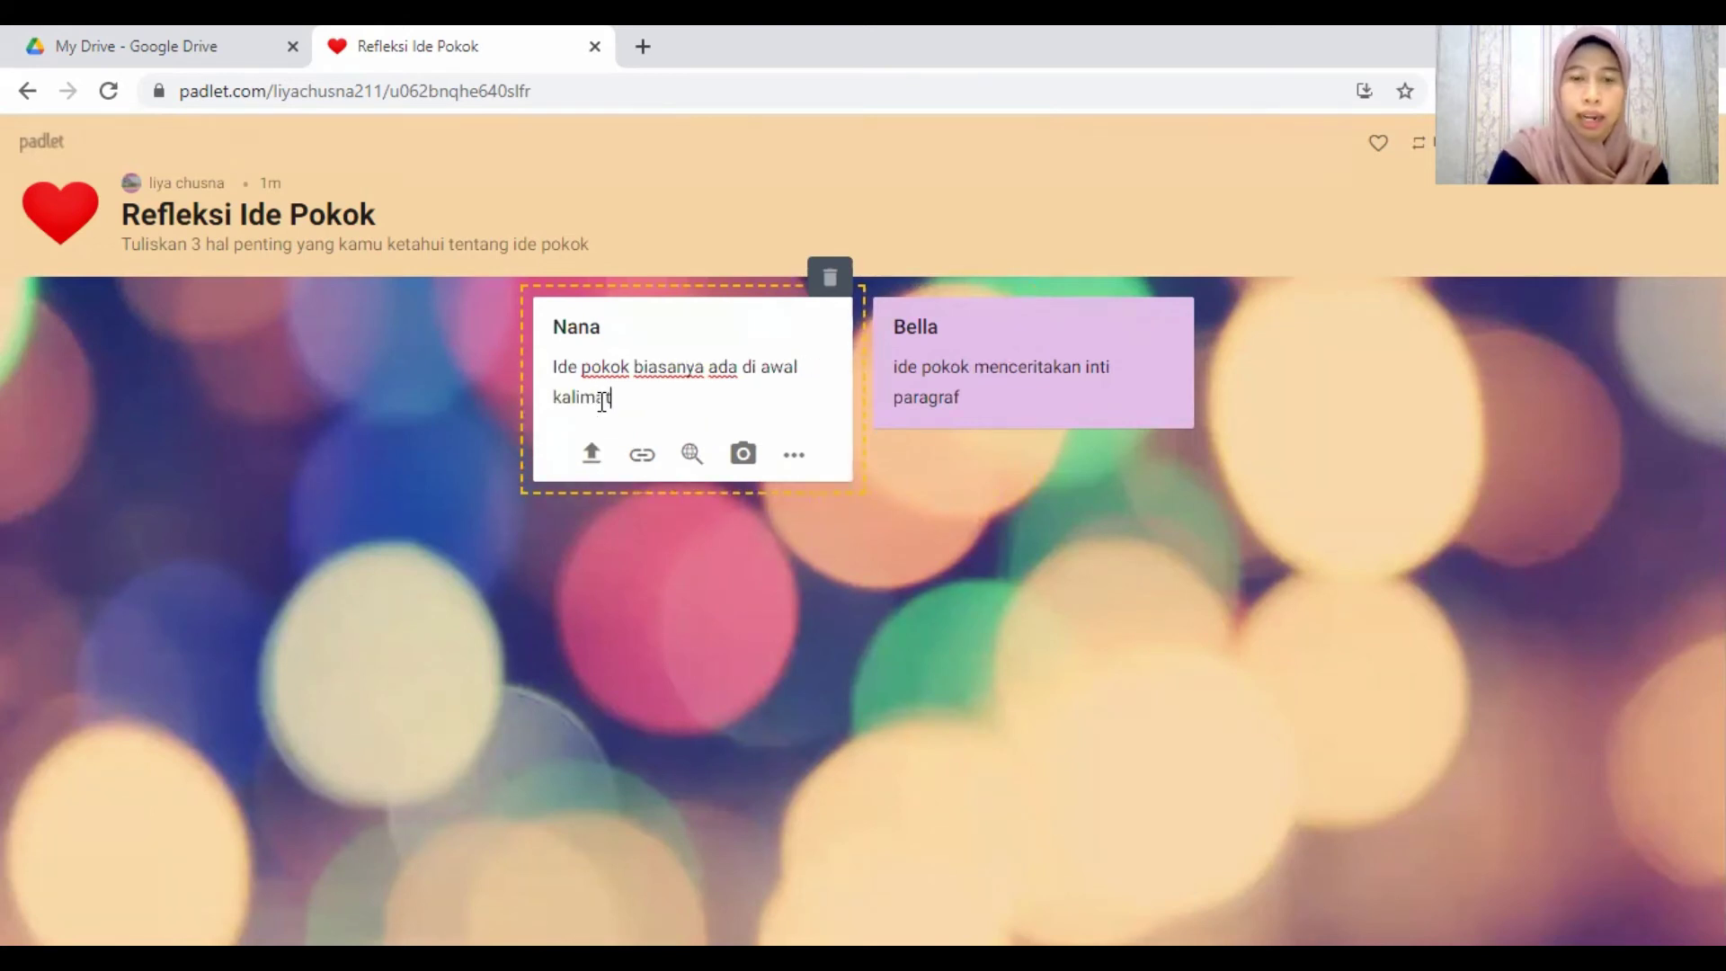
{"action": "left_click", "coordinate": [951, 526]}
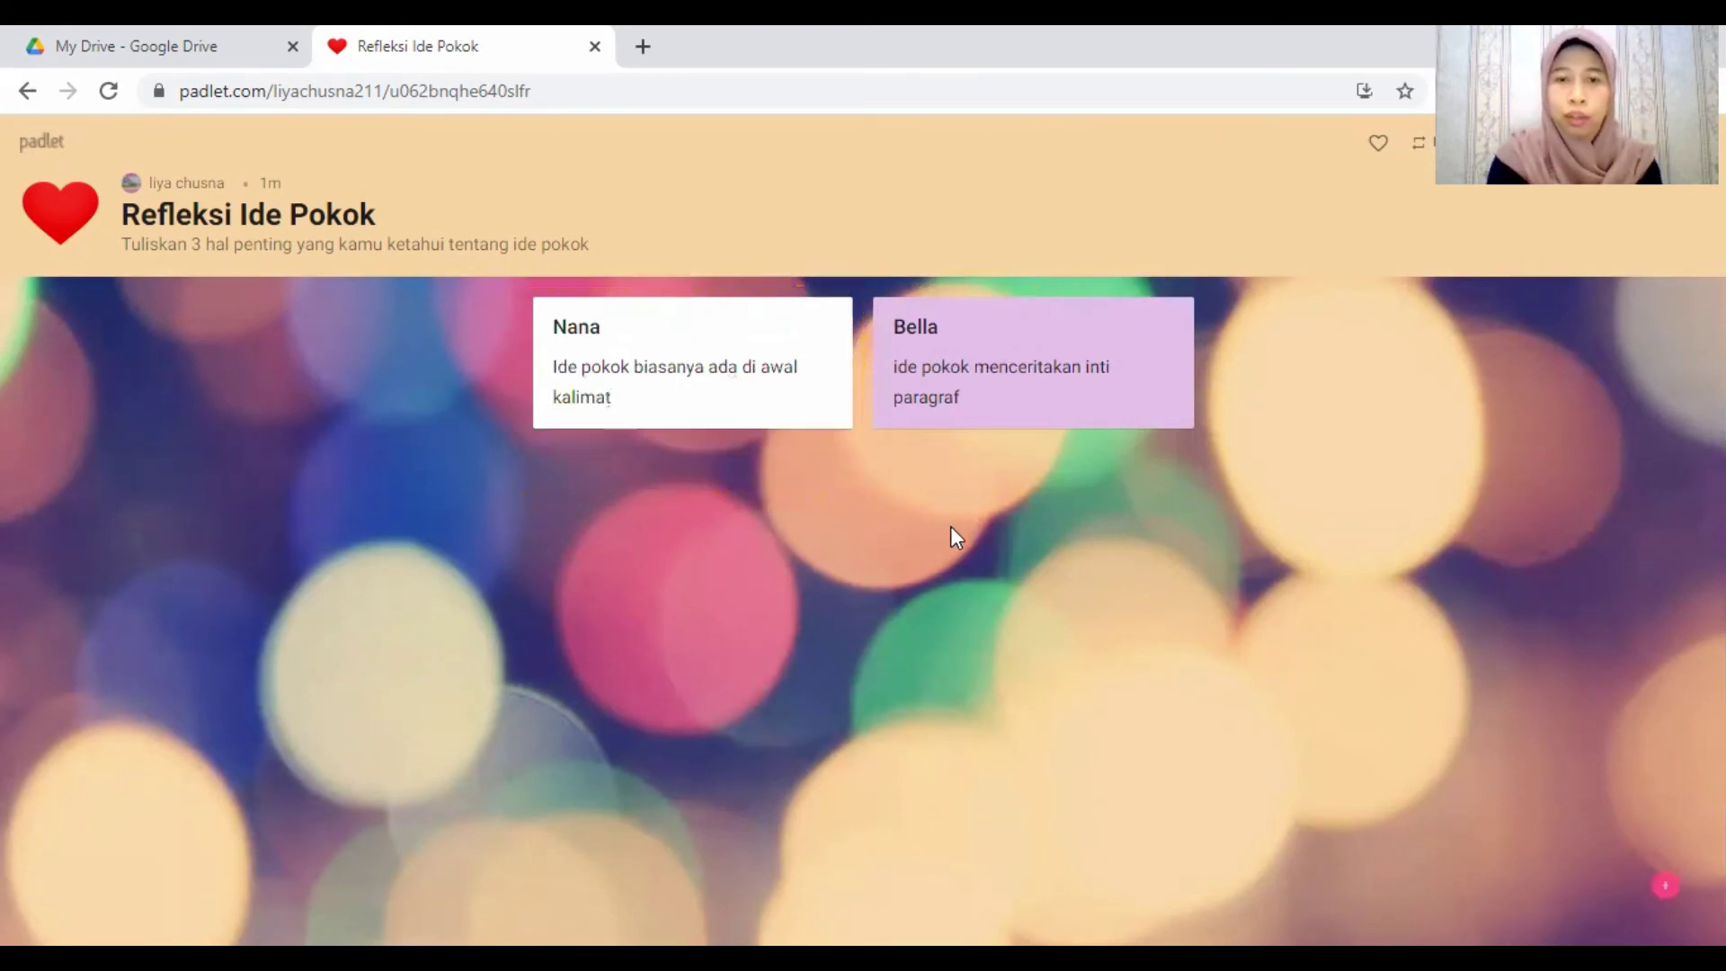
Step: Go back to the dashboard without adding another post and open the "Talk About Math" padlet
{"action": "left_click", "coordinate": [1666, 886]}
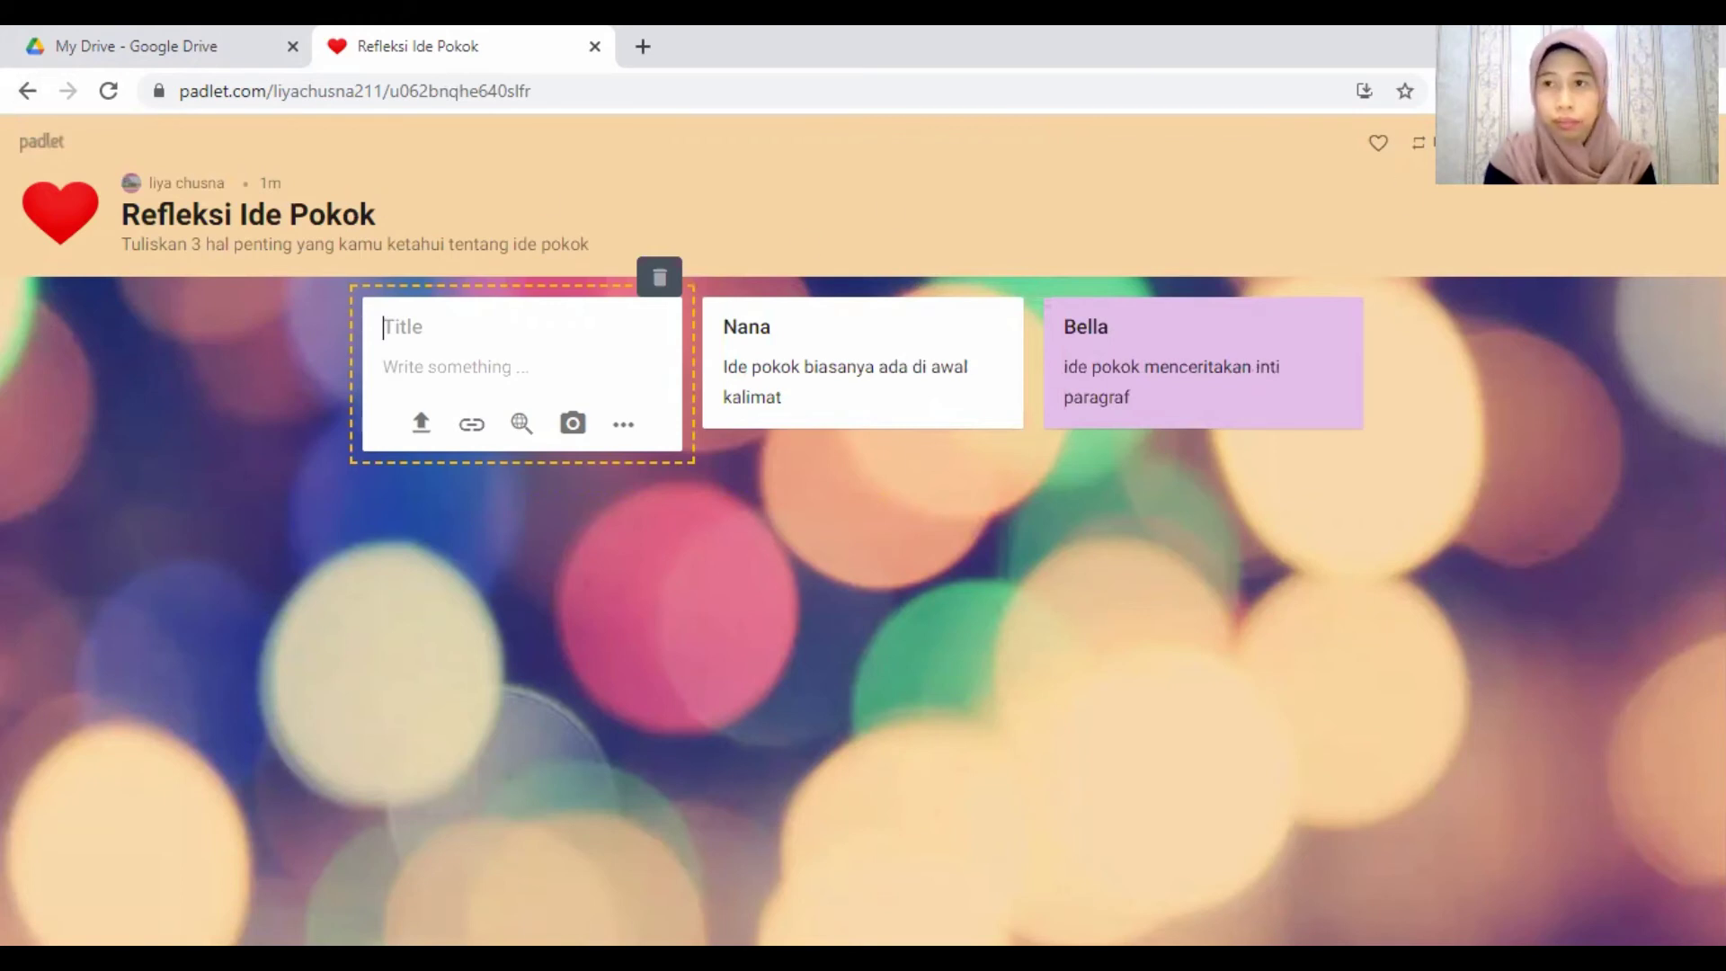
{"action": "left_click", "coordinate": [1691, 142]}
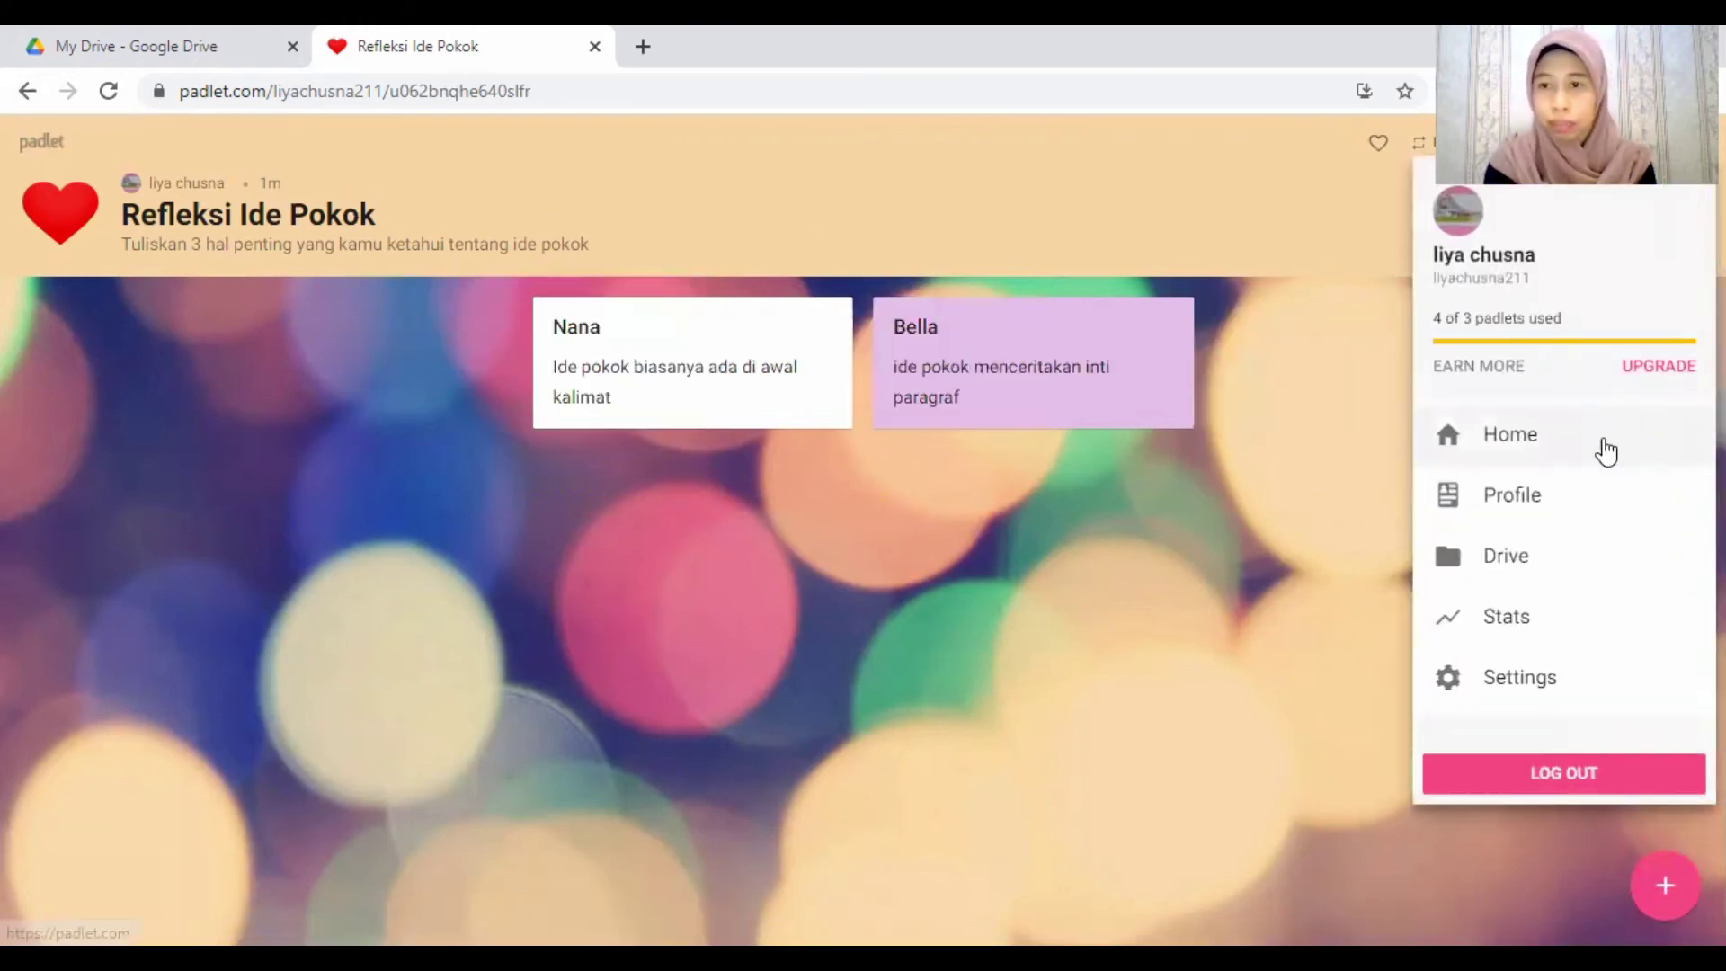
{"action": "left_click", "coordinate": [1543, 455]}
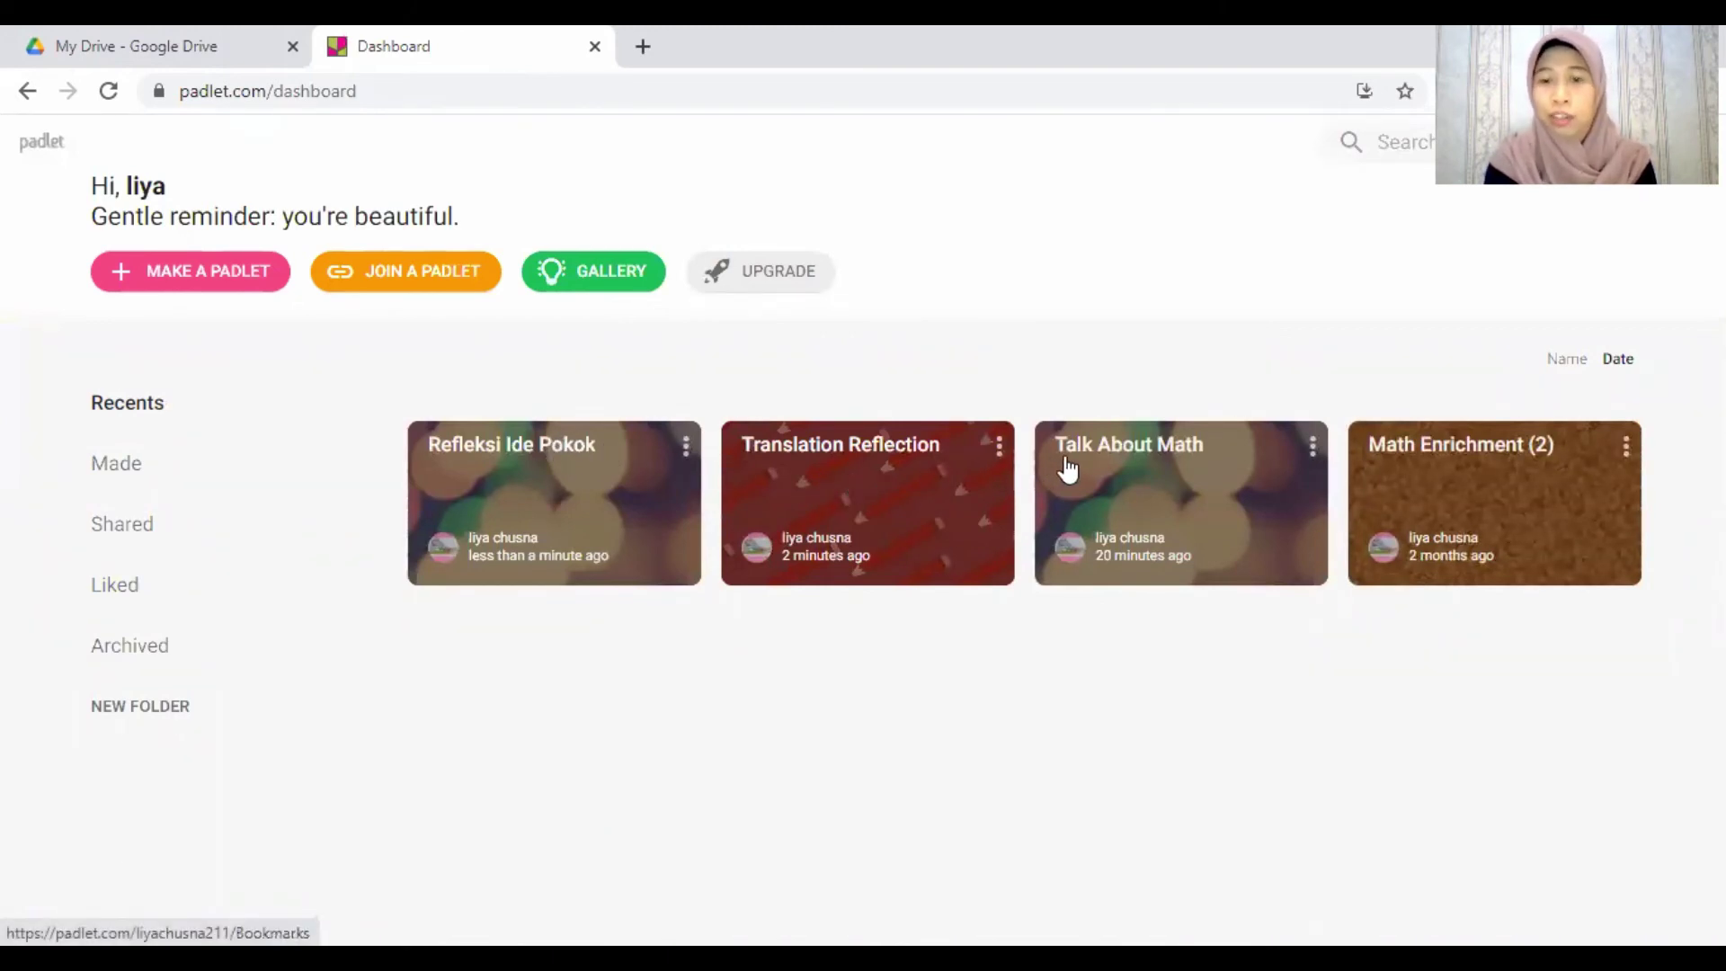
{"action": "left_click", "coordinate": [1194, 460]}
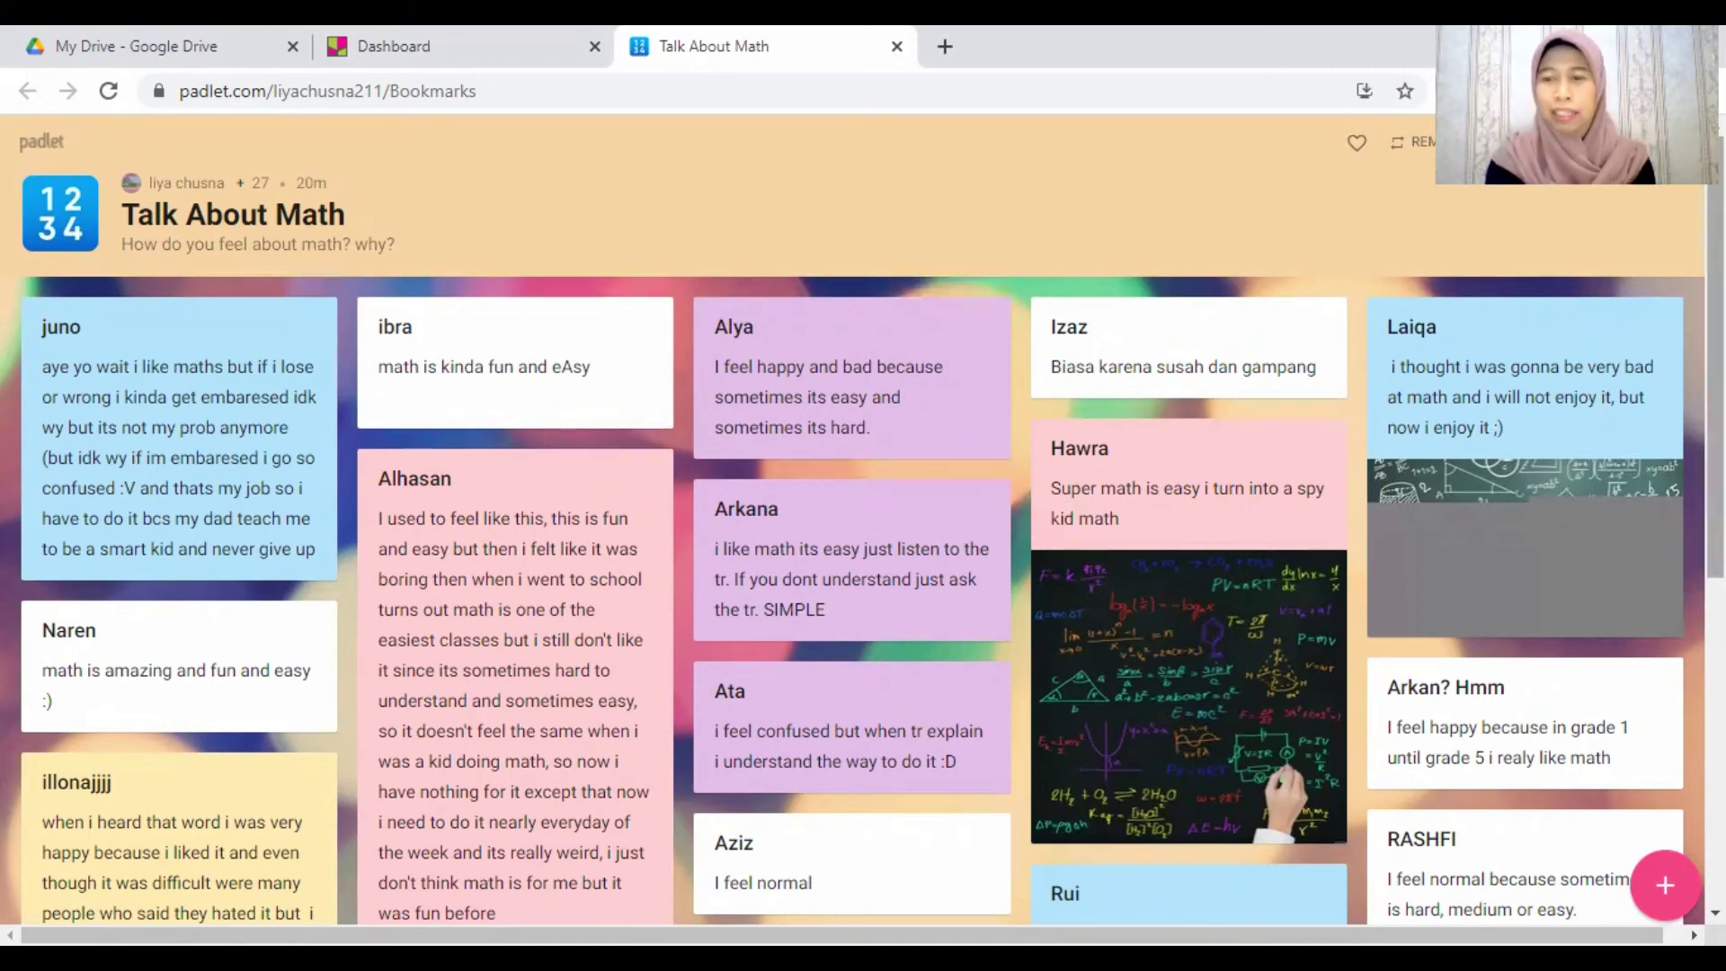
Step: Look through the student posts on the "Talk About Math" padlet as an example of collected responses
{"action": "mouse_move", "coordinate": [1716, 359]}
{"action": "left_mouse_down"}
{"action": "mouse_move", "coordinate": [1716, 394]}
{"action": "mouse_move", "coordinate": [1716, 359]}
{"action": "left_mouse_up"}
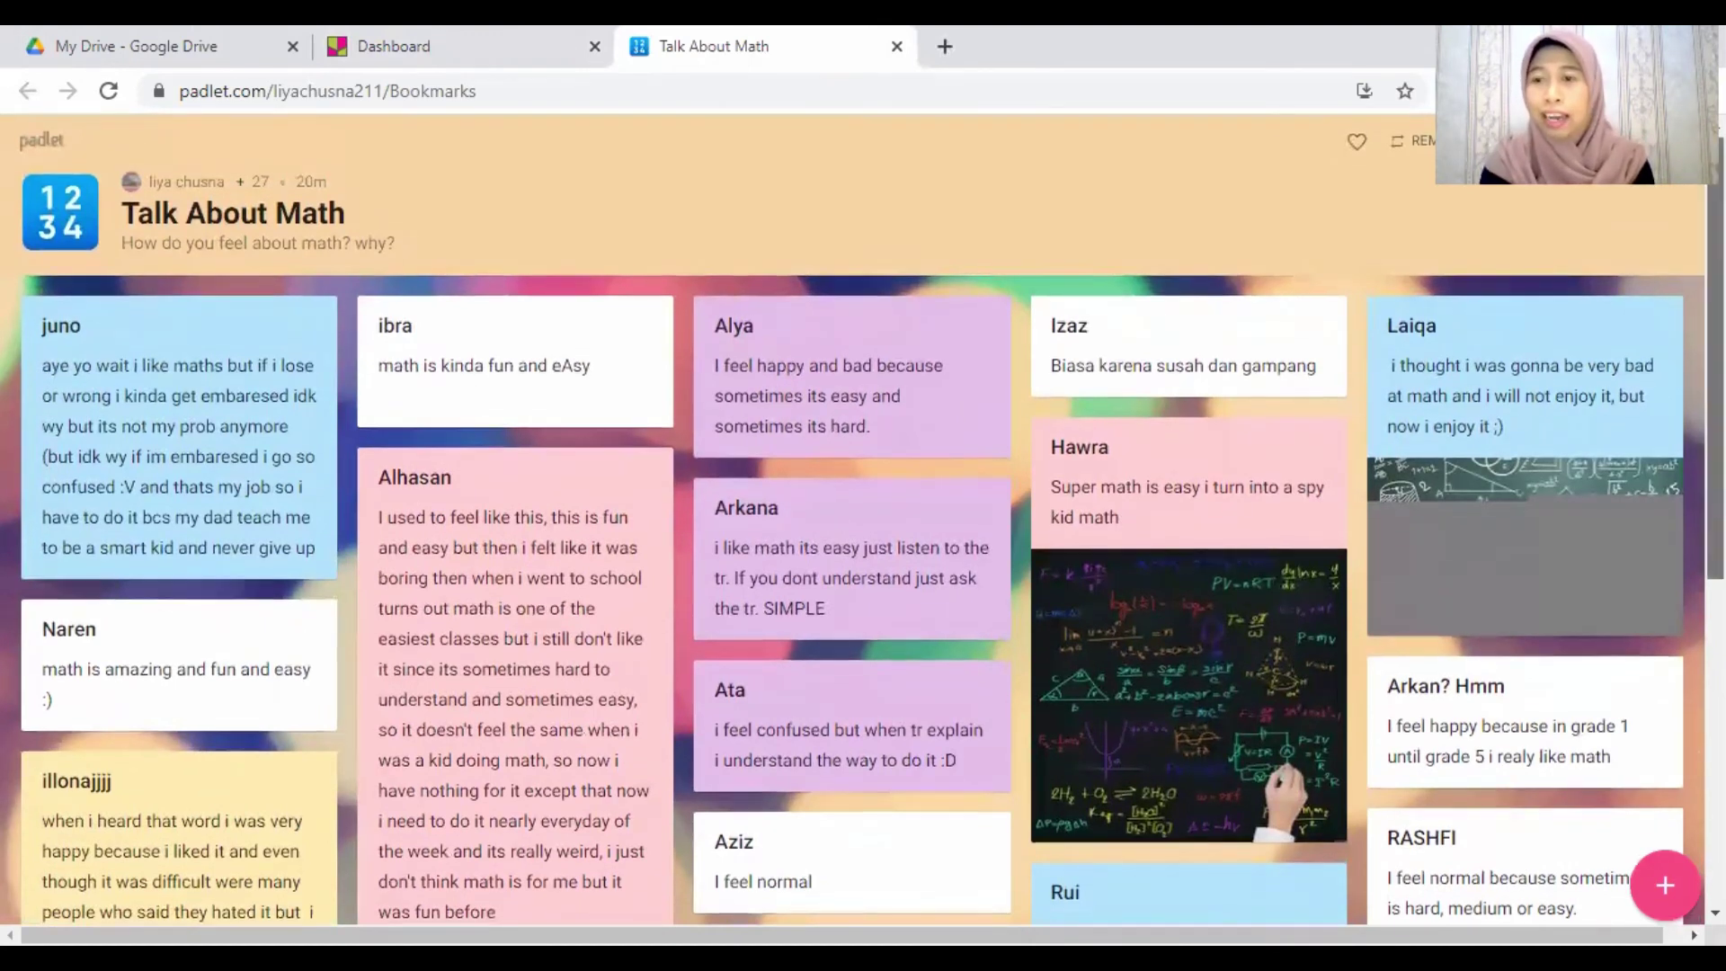
{"action": "scroll", "coordinate": [863, 519], "scroll_direction": "down", "scroll_amount": 4}
{"action": "scroll", "coordinate": [863, 519], "scroll_direction": "down", "scroll_amount": 2}
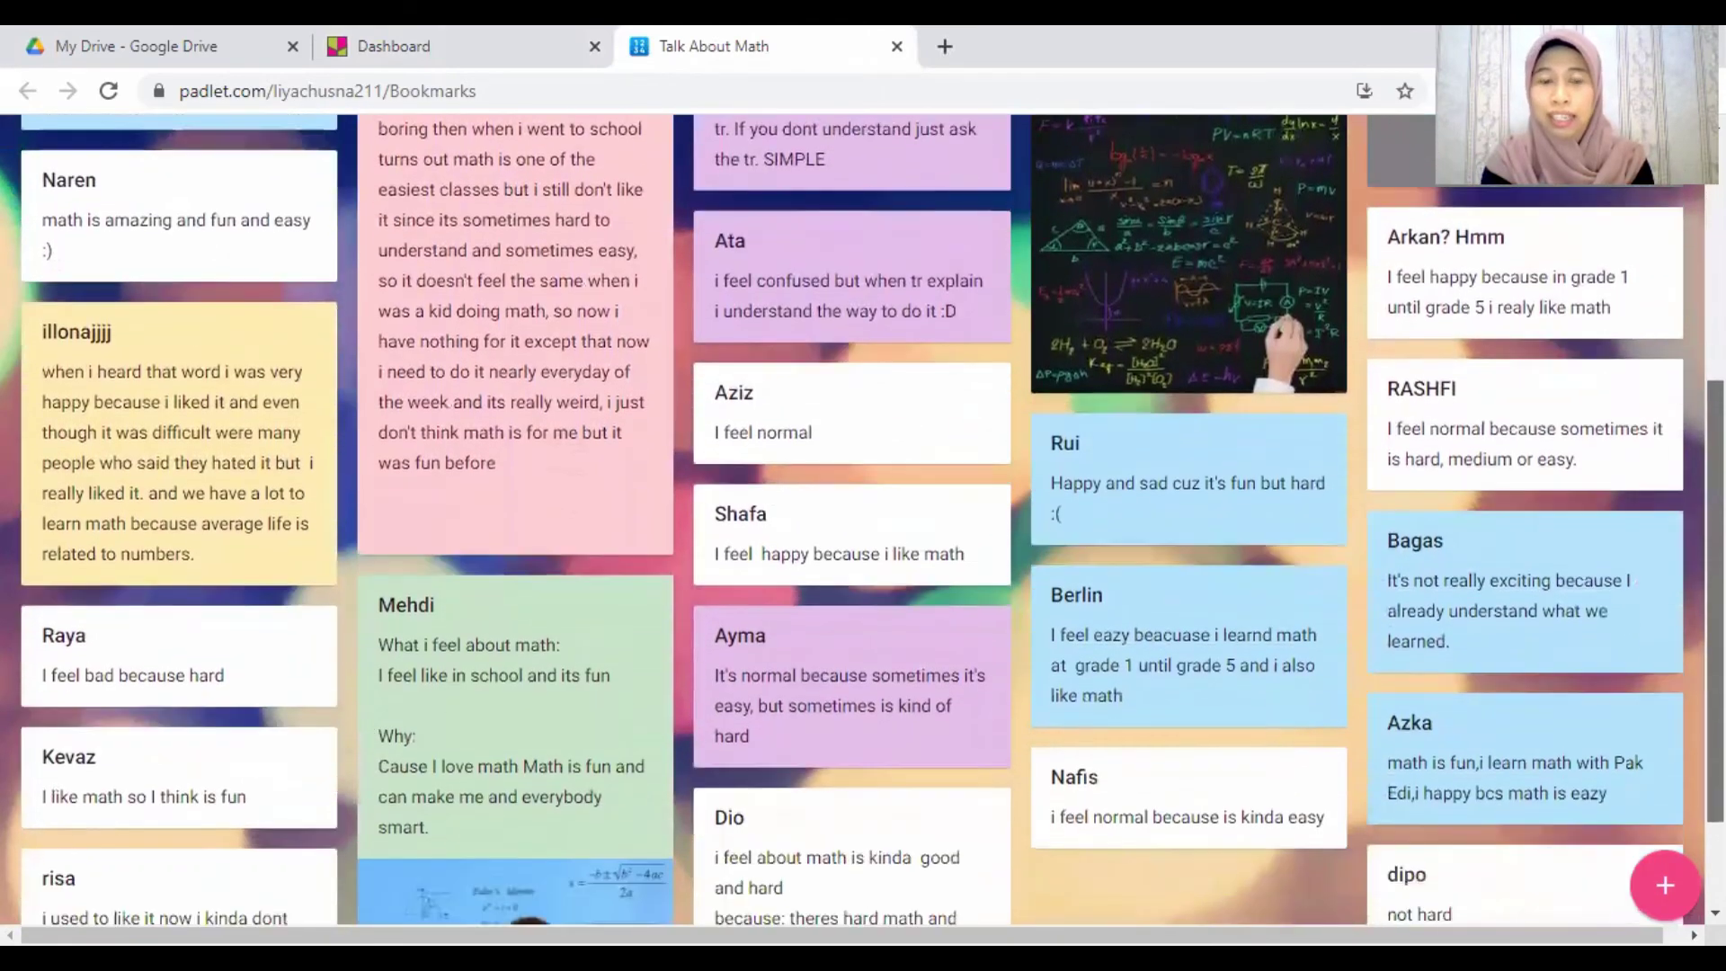
{"action": "scroll", "coordinate": [863, 518], "scroll_direction": "up", "scroll_amount": 6}
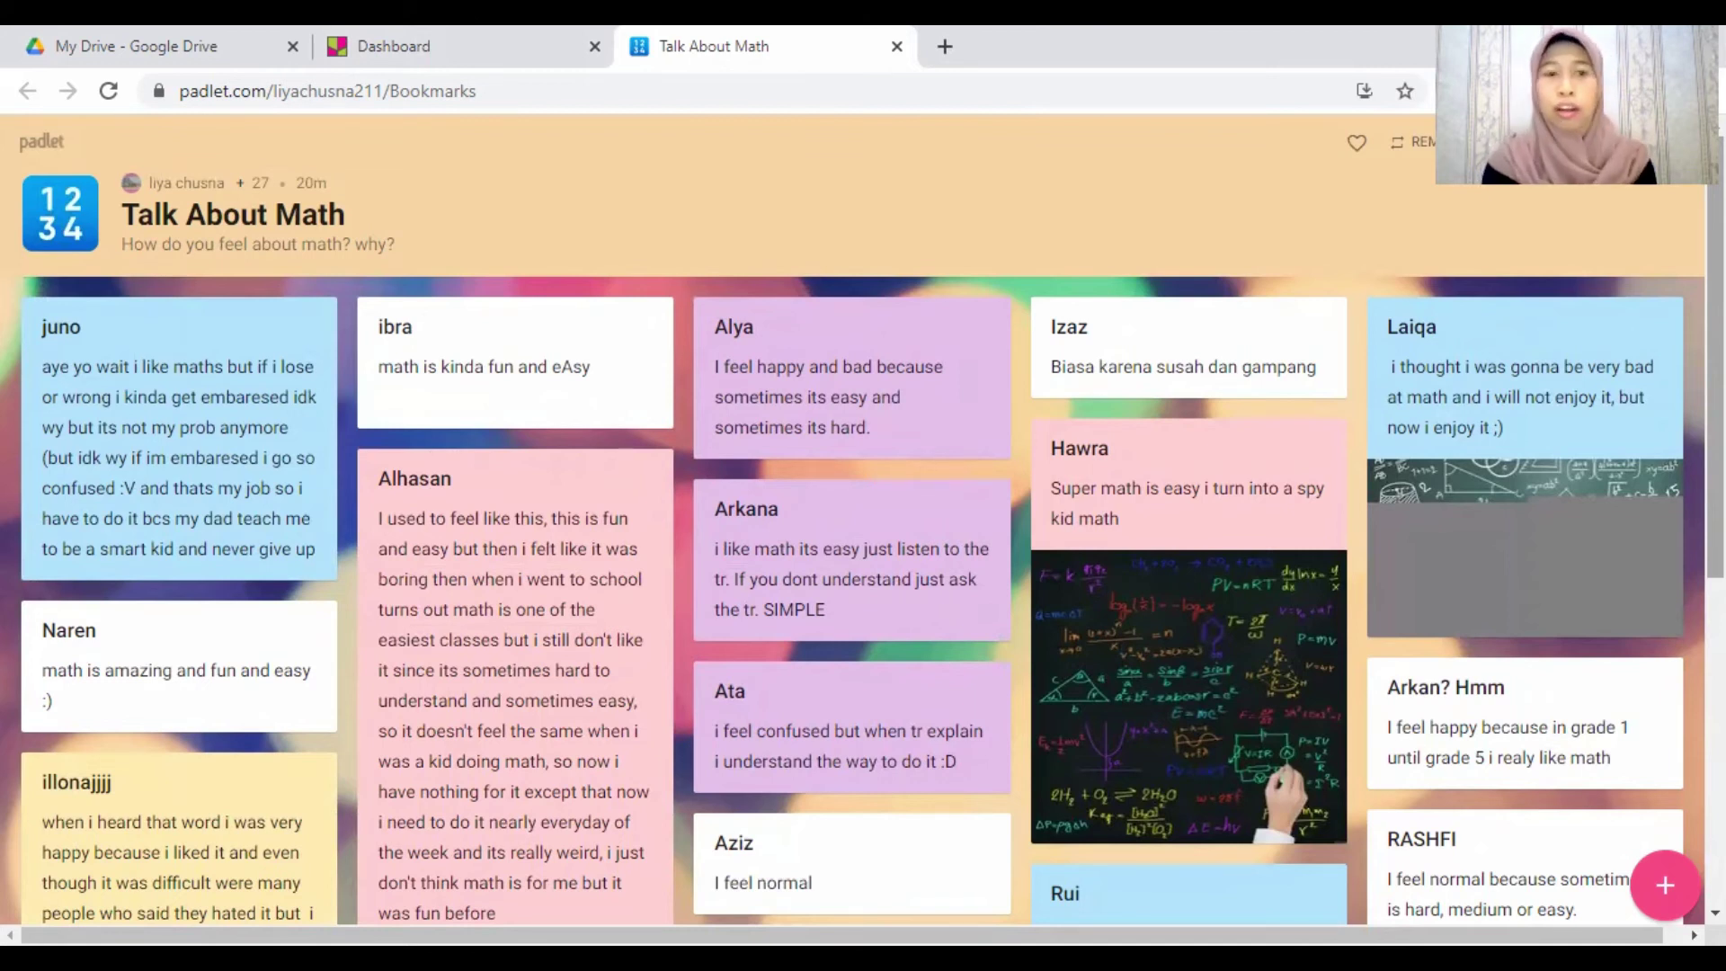
{"action": "mouse_move", "coordinate": [1638, 358]}
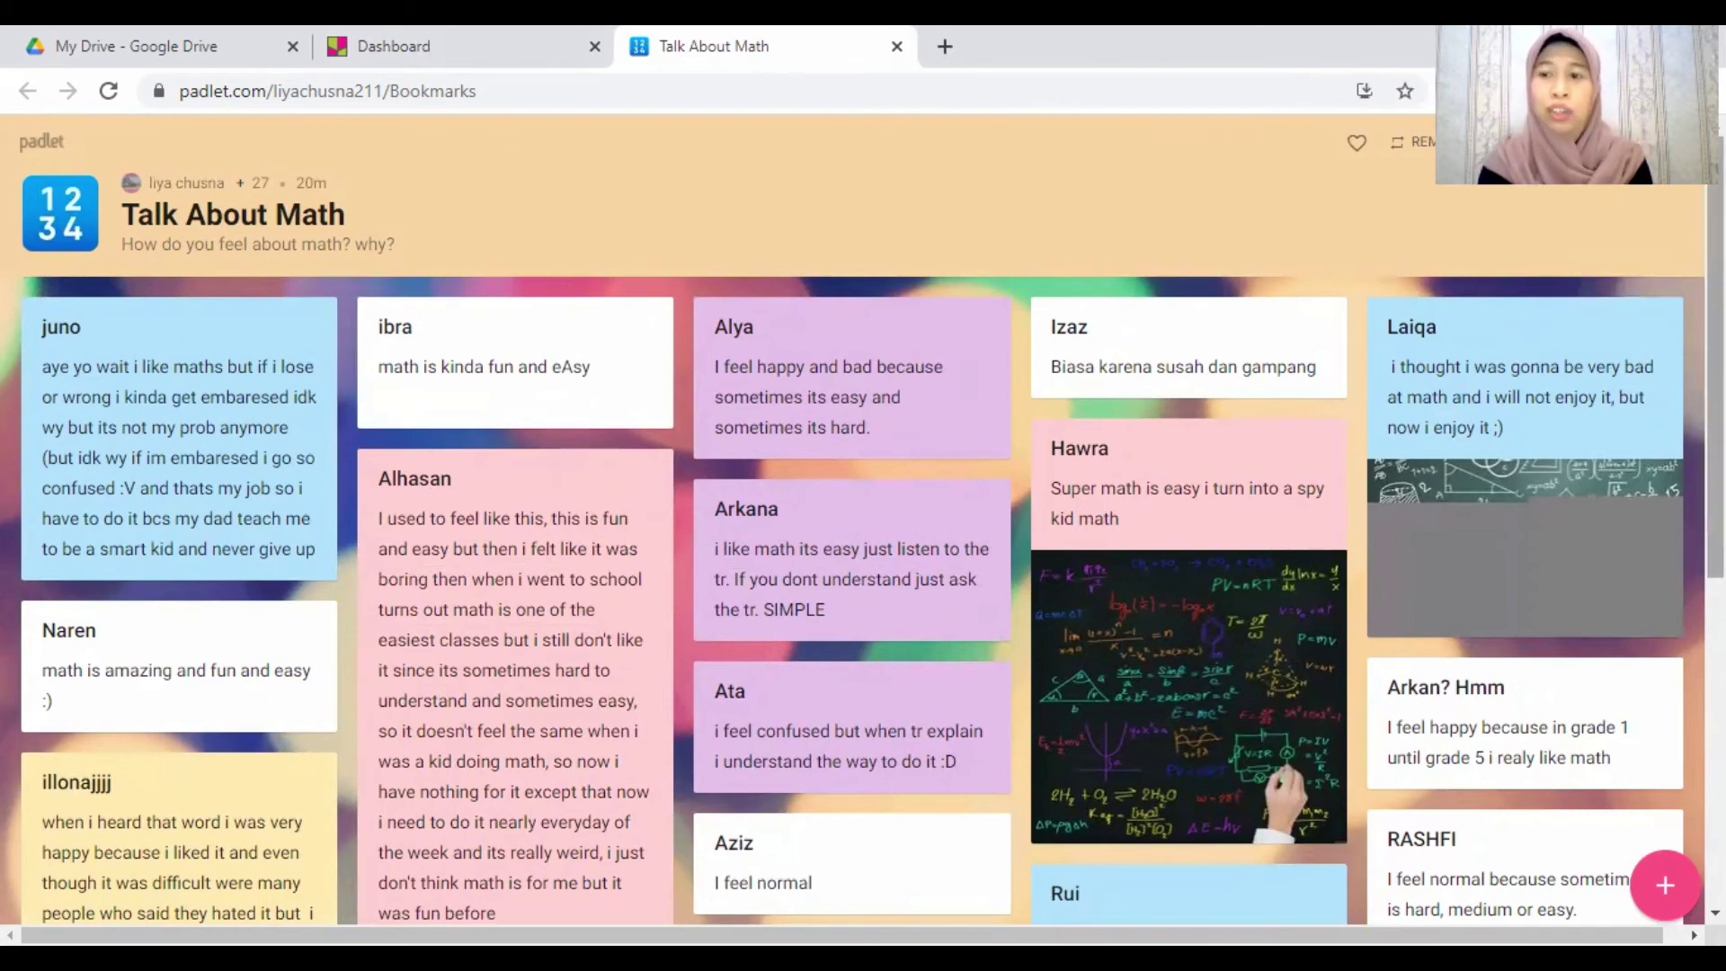
{"action": "scroll", "coordinate": [863, 521], "scroll_direction": "down", "scroll_amount": 1}
{"action": "scroll", "coordinate": [864, 521], "scroll_direction": "up", "scroll_amount": 1}
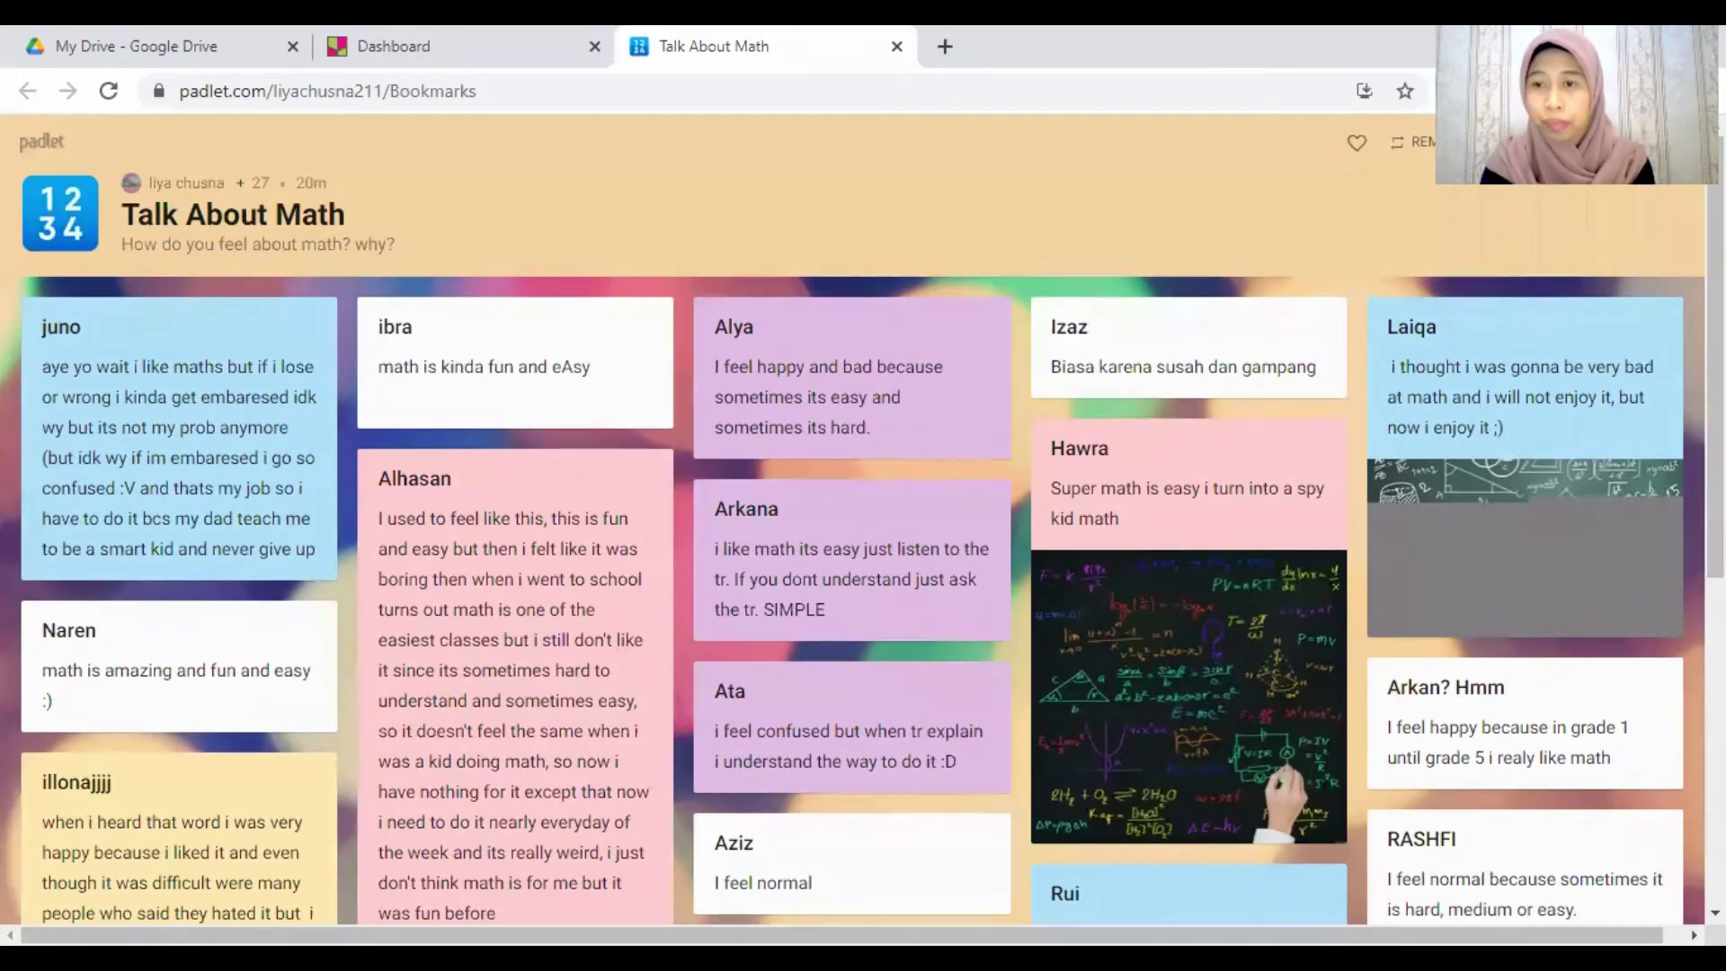
{"action": "left_click", "coordinate": [1625, 142]}
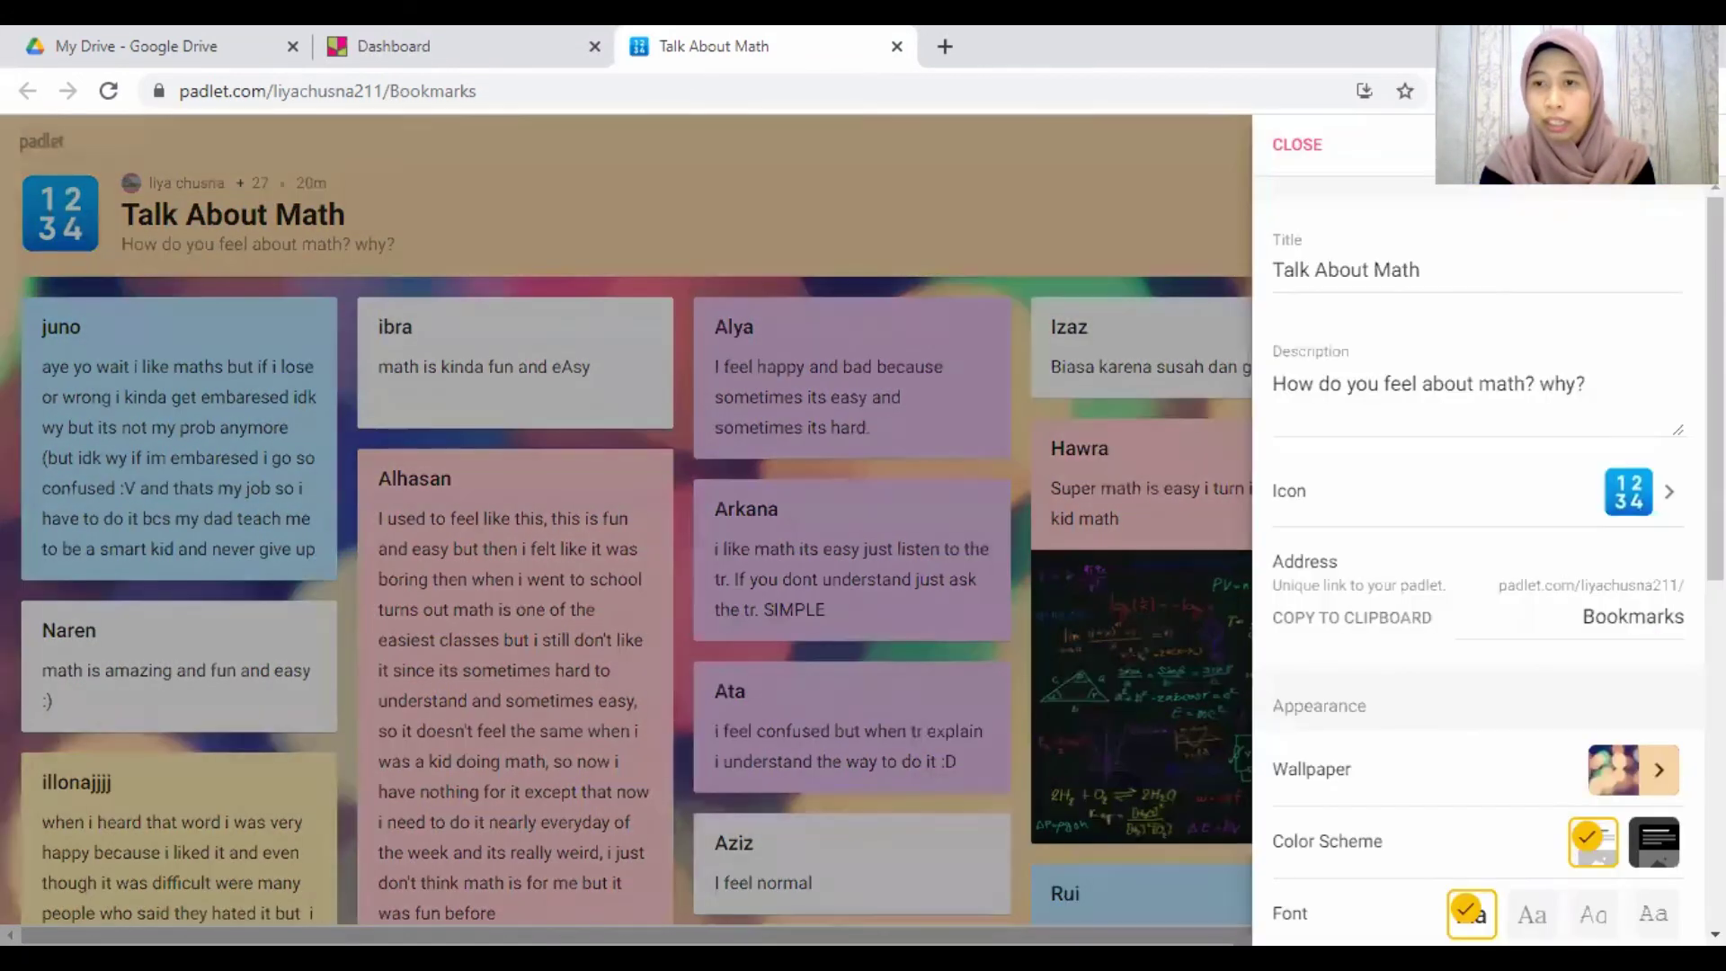
{"action": "left_click", "coordinate": [1295, 146]}
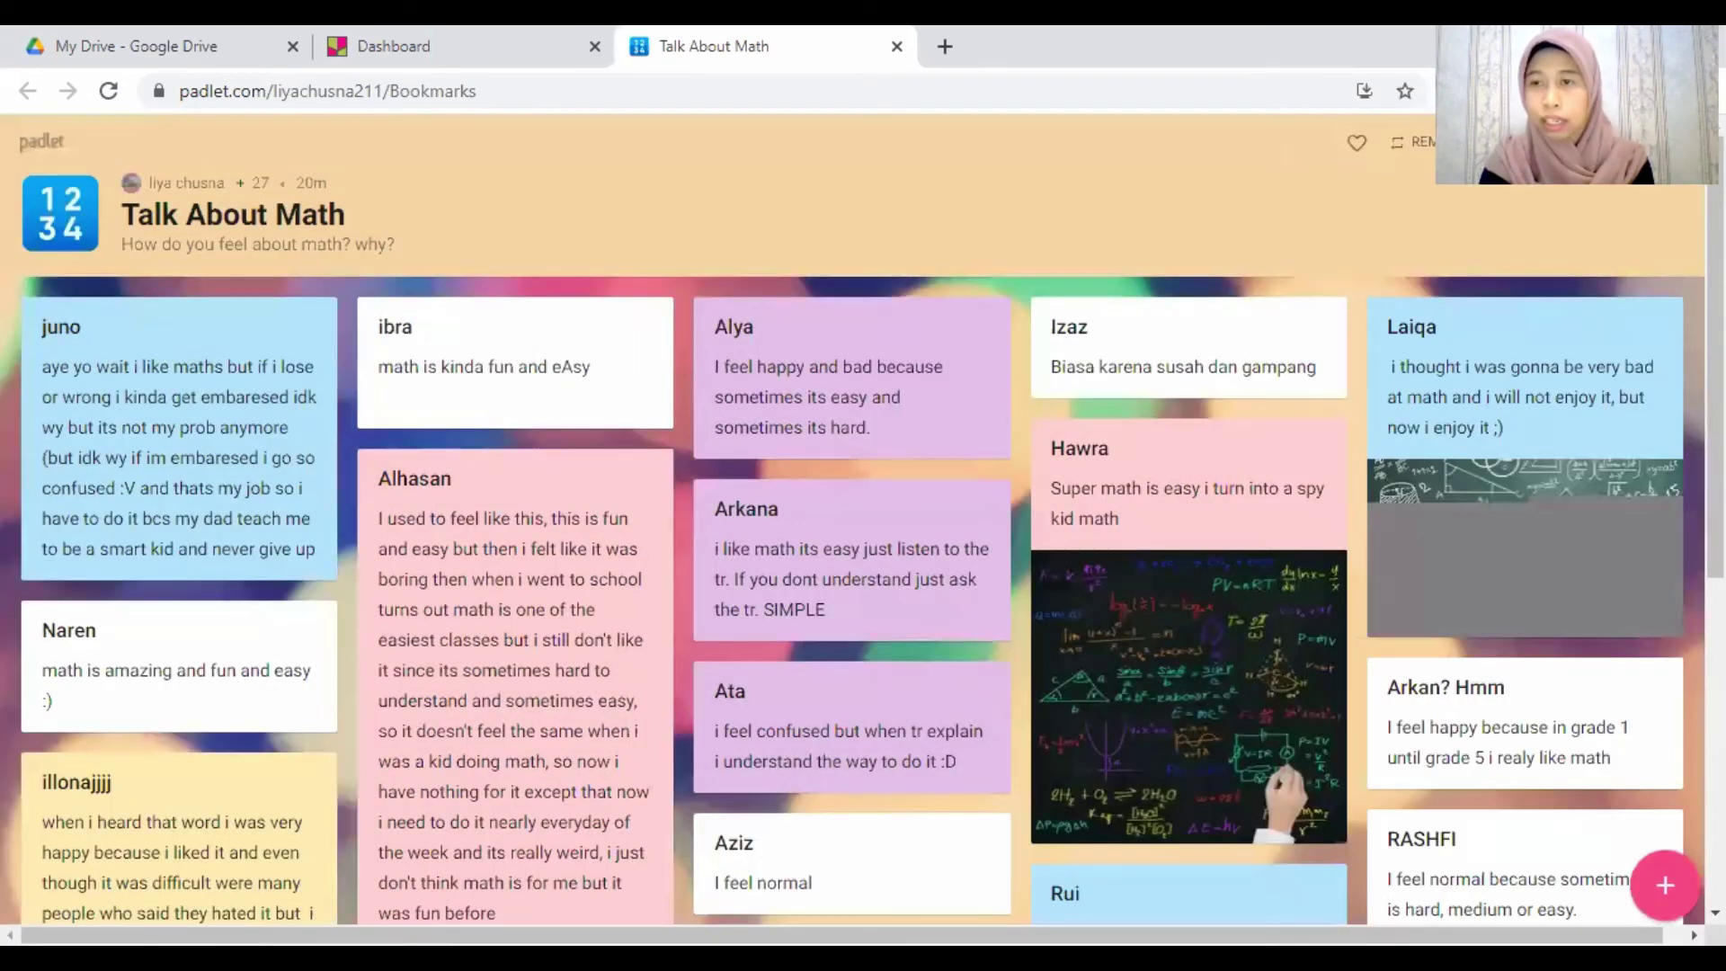
{"action": "left_click", "coordinate": [1511, 142]}
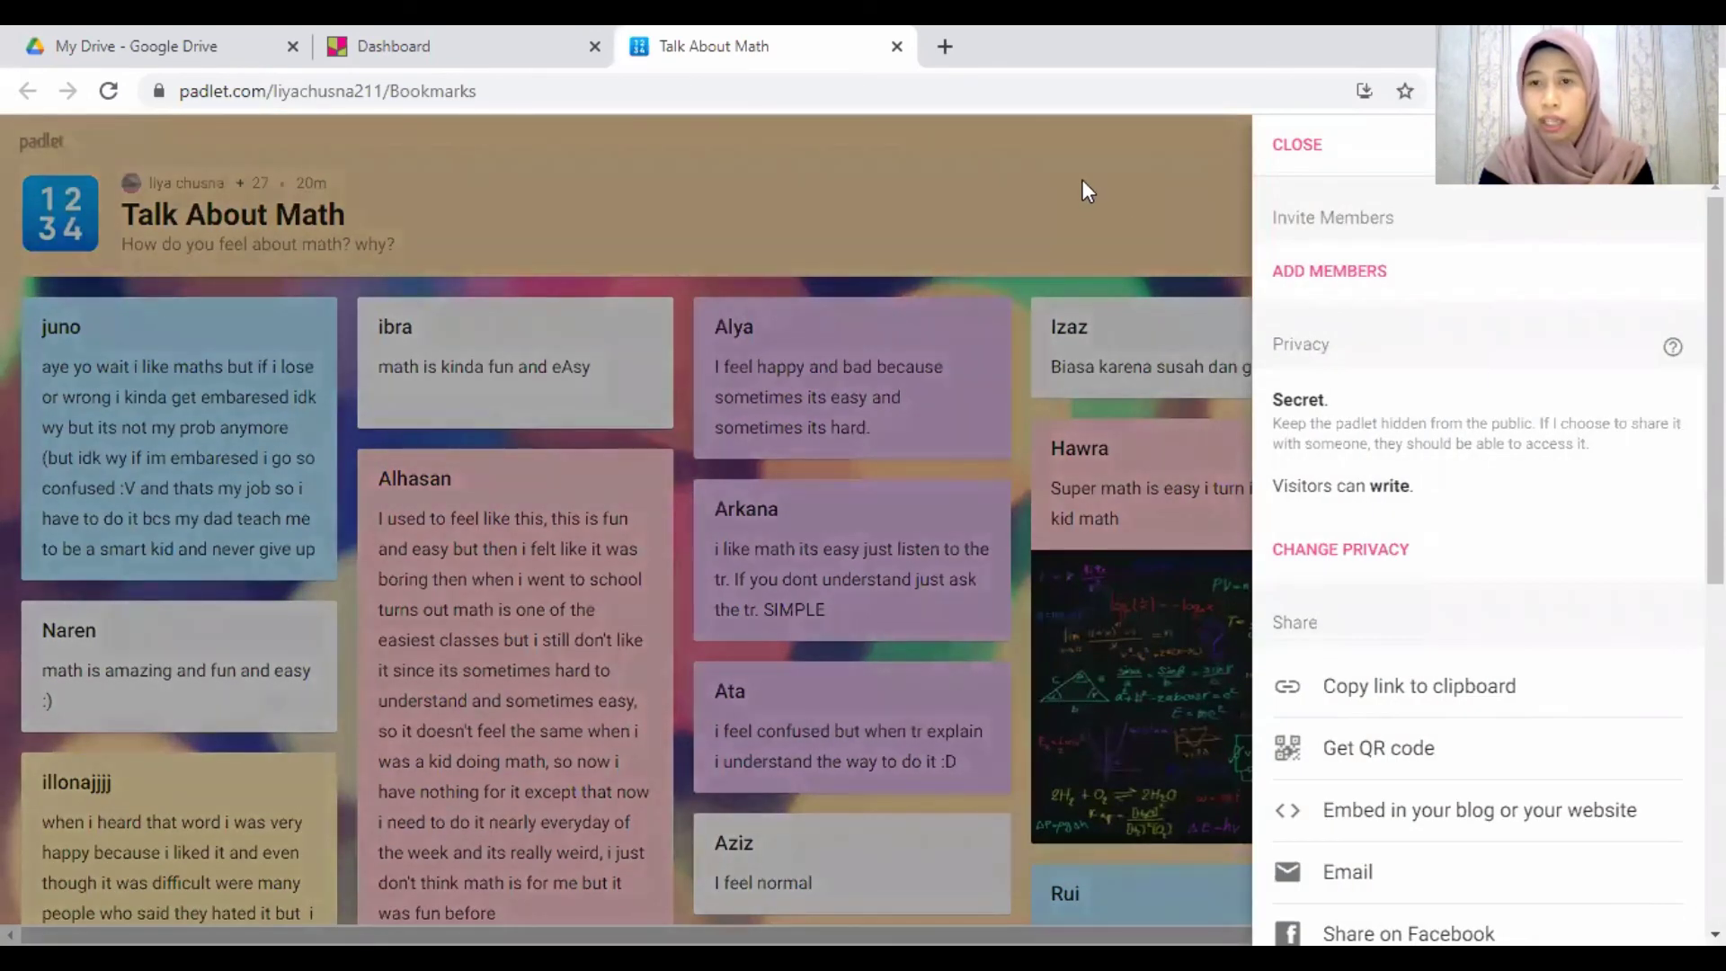
{"action": "left_click", "coordinate": [1082, 181]}
{"action": "left_click", "coordinate": [1690, 142]}
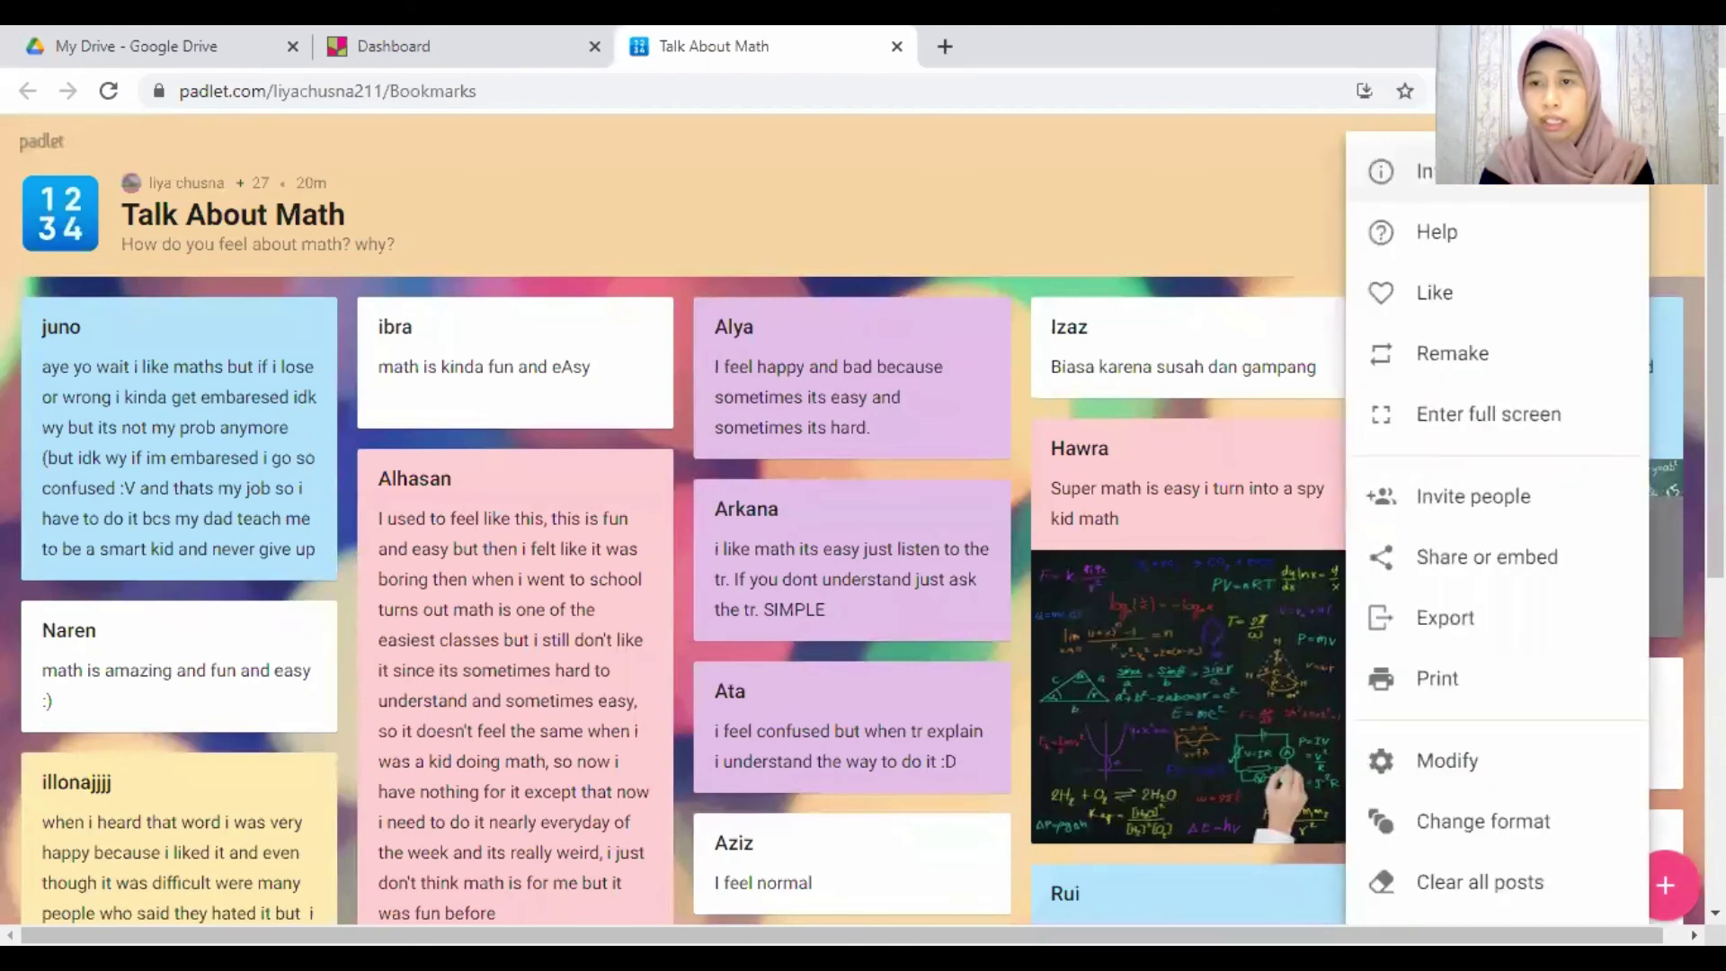
{"action": "left_click", "coordinate": [1712, 179]}
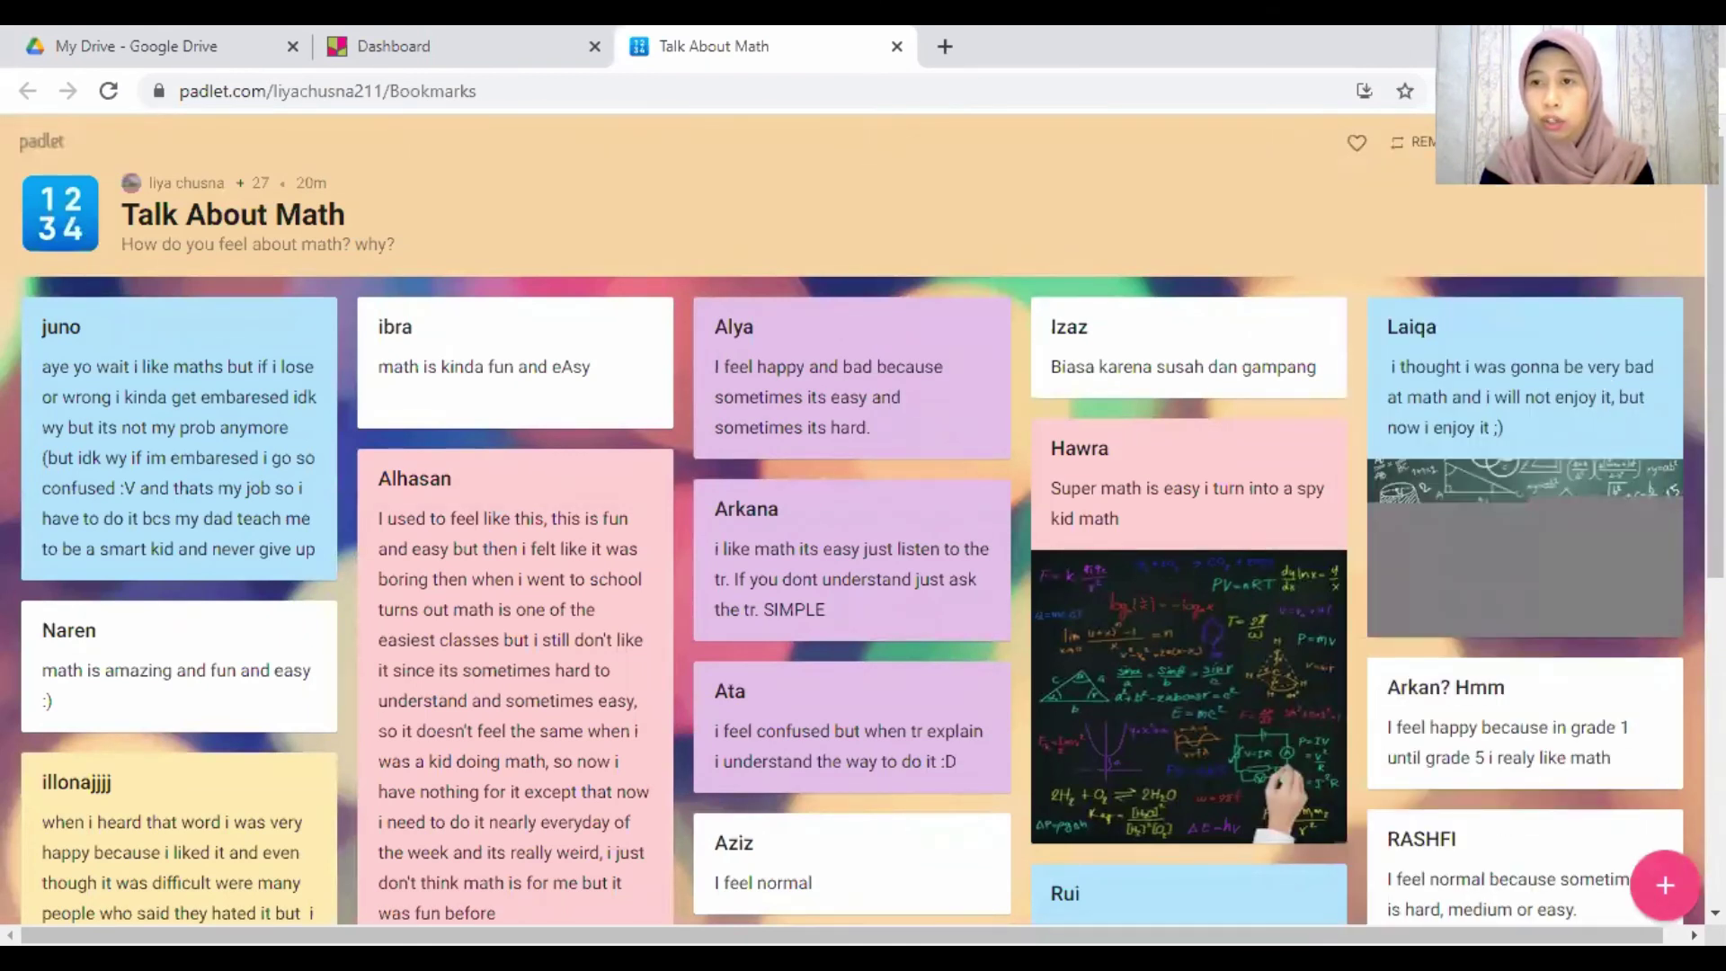
Step: Export the "Talk About Math" padlet as an image
{"action": "left_click", "coordinate": [1690, 141]}
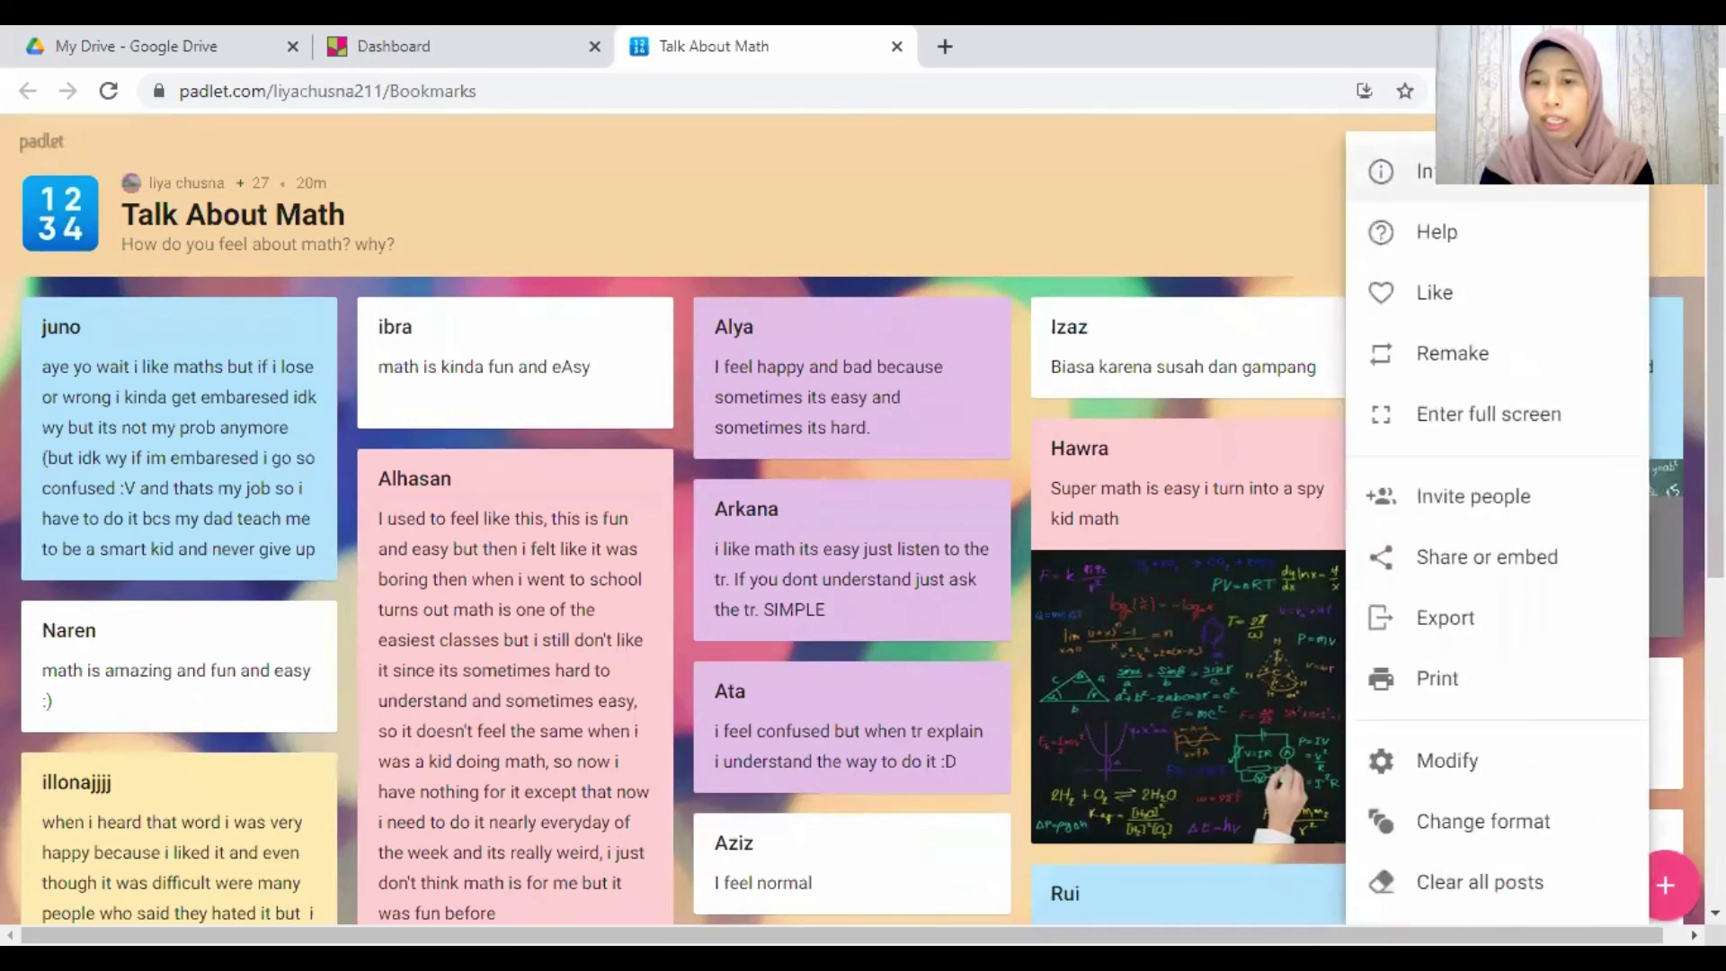
{"action": "left_click", "coordinate": [1455, 620]}
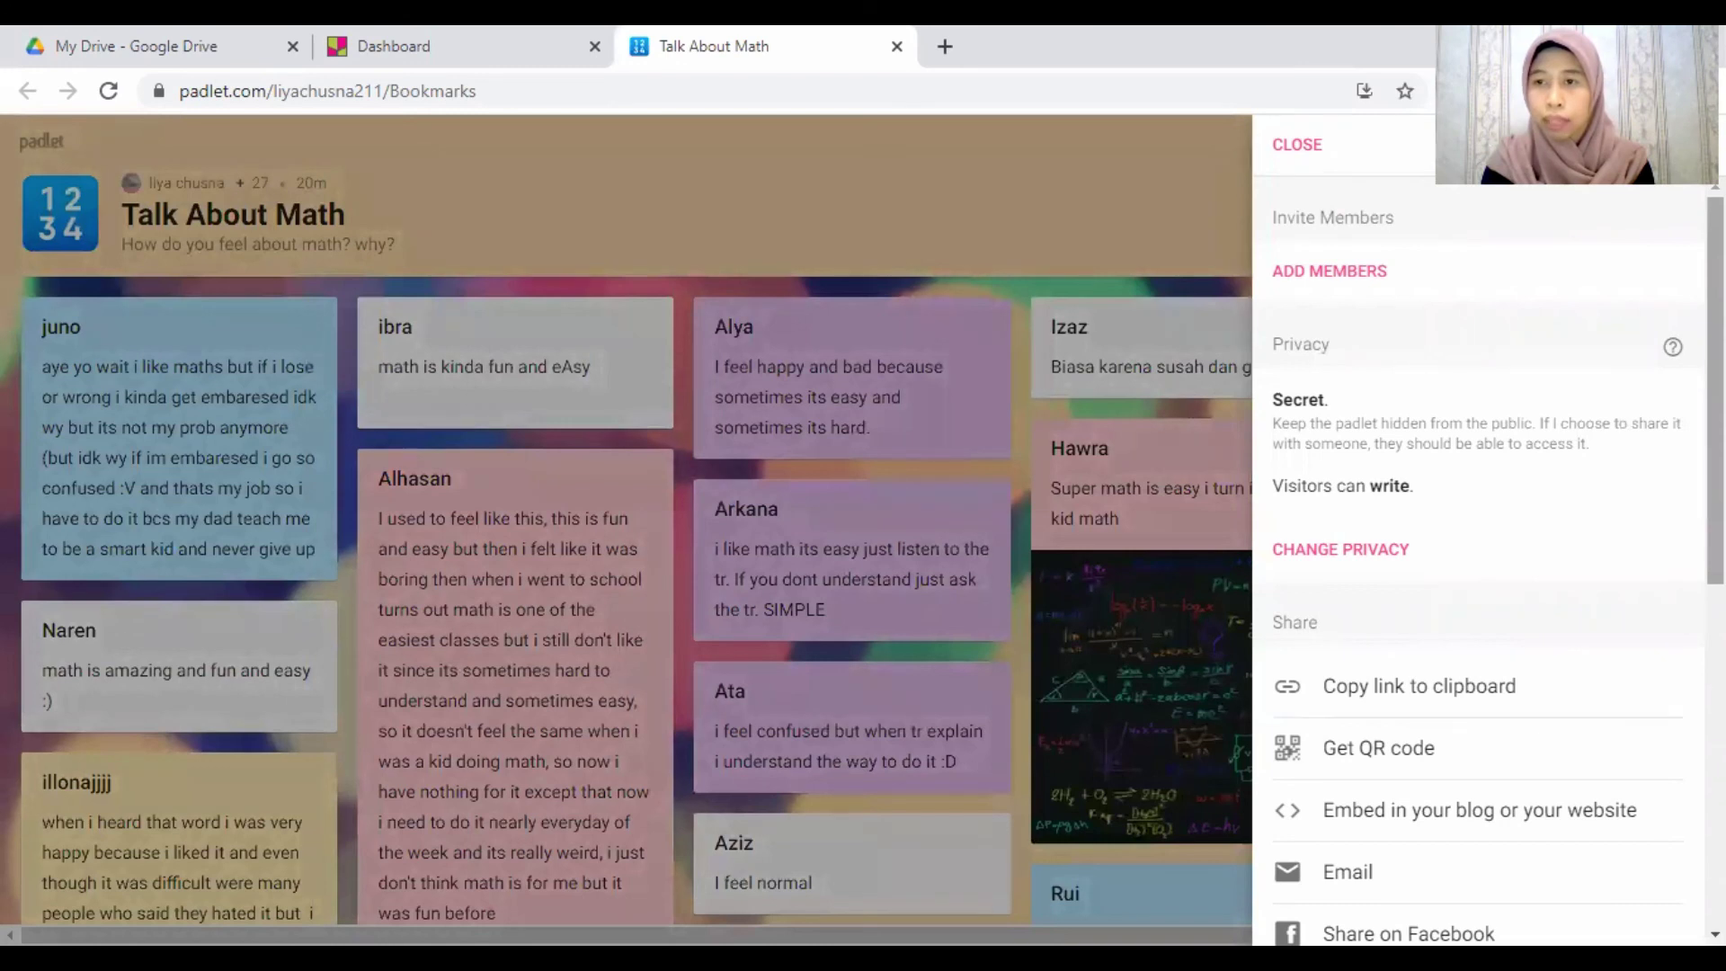
{"action": "scroll", "coordinate": [1484, 572], "scroll_direction": "down", "scroll_amount": 3}
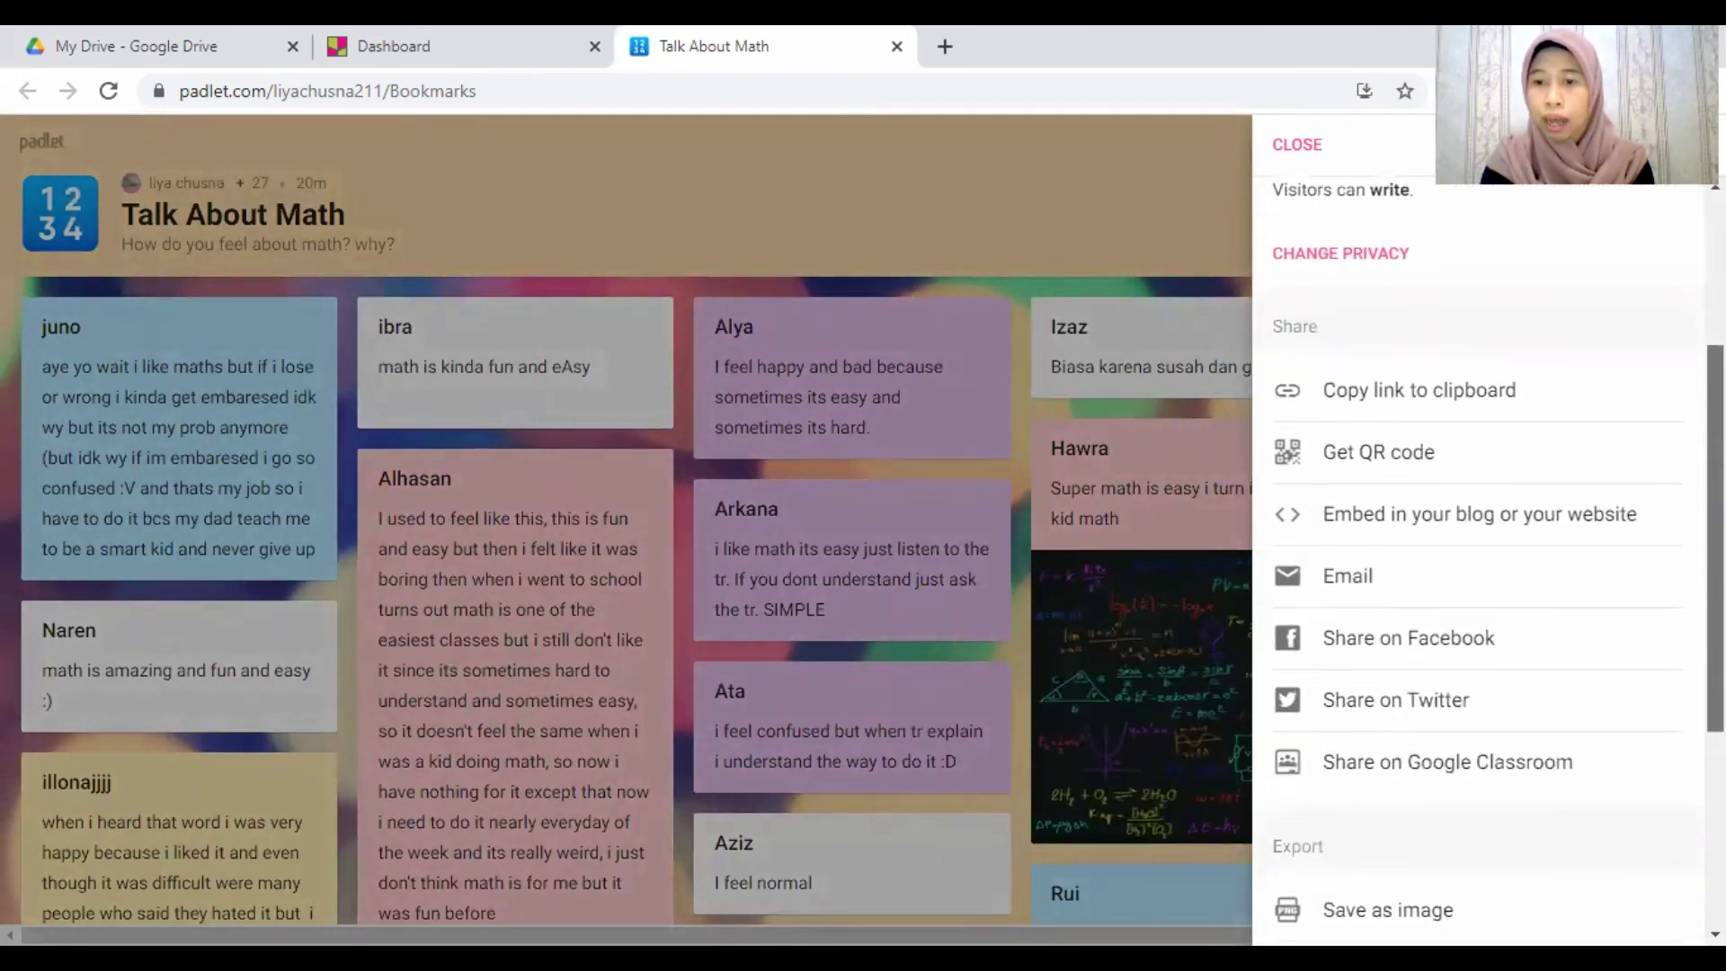
{"action": "scroll", "coordinate": [1580, 635], "scroll_direction": "down", "scroll_amount": 3}
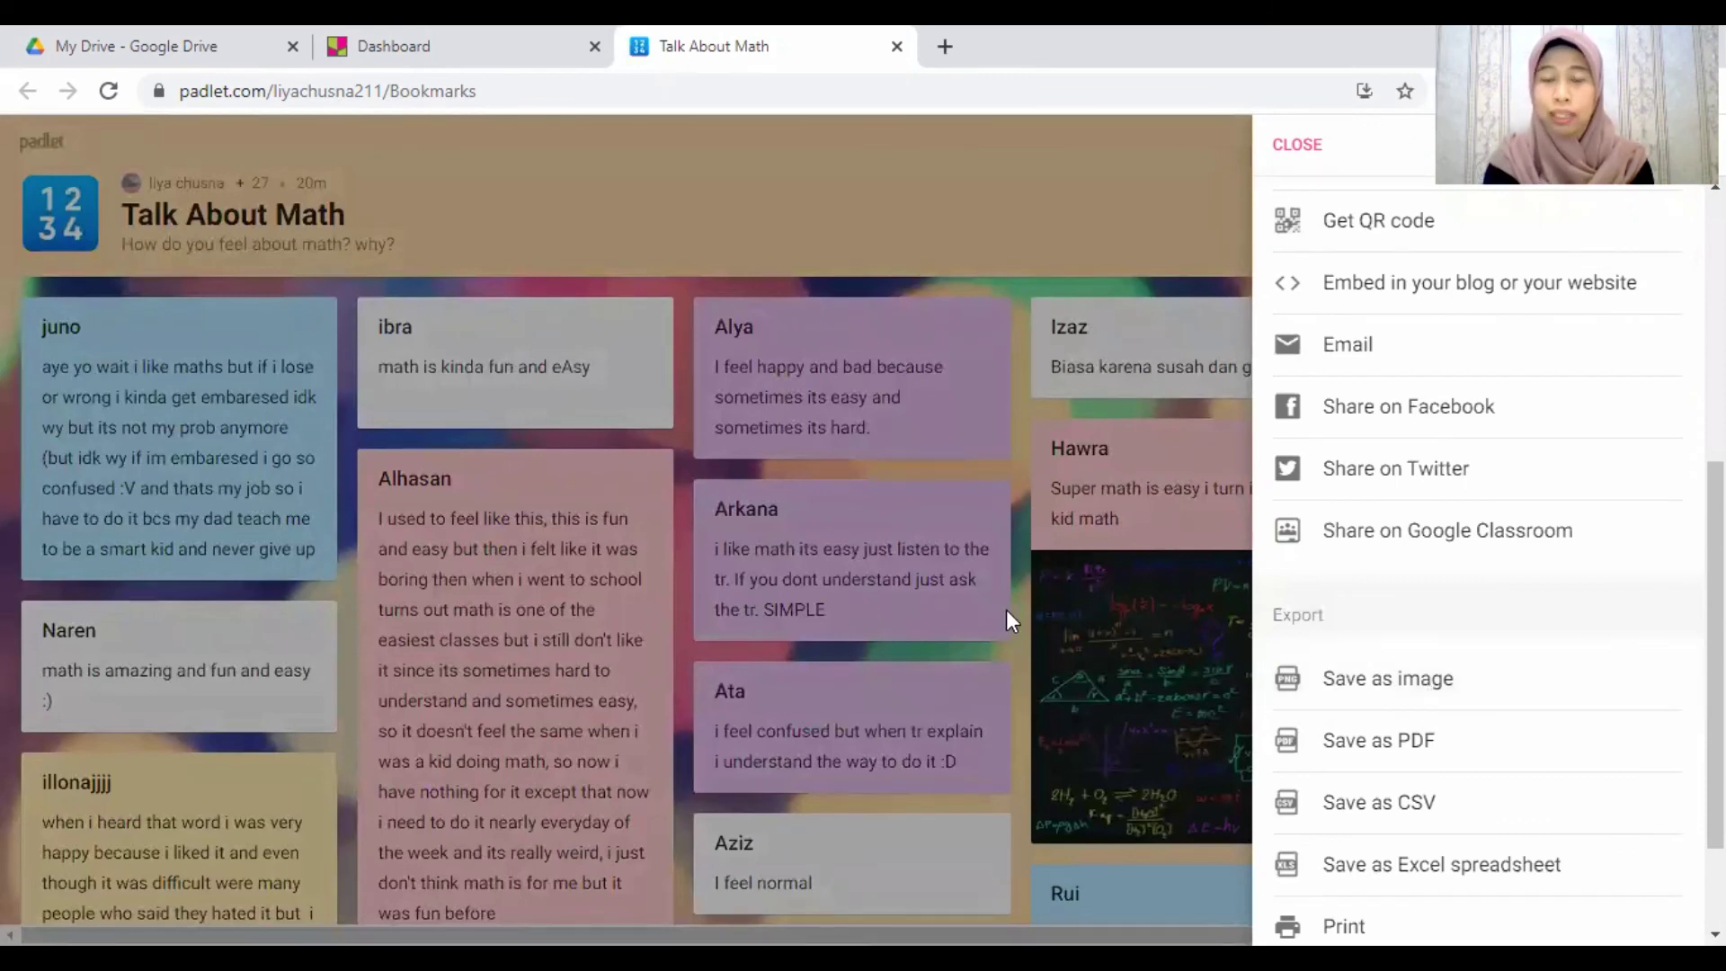
{"action": "left_click", "coordinate": [1436, 687]}
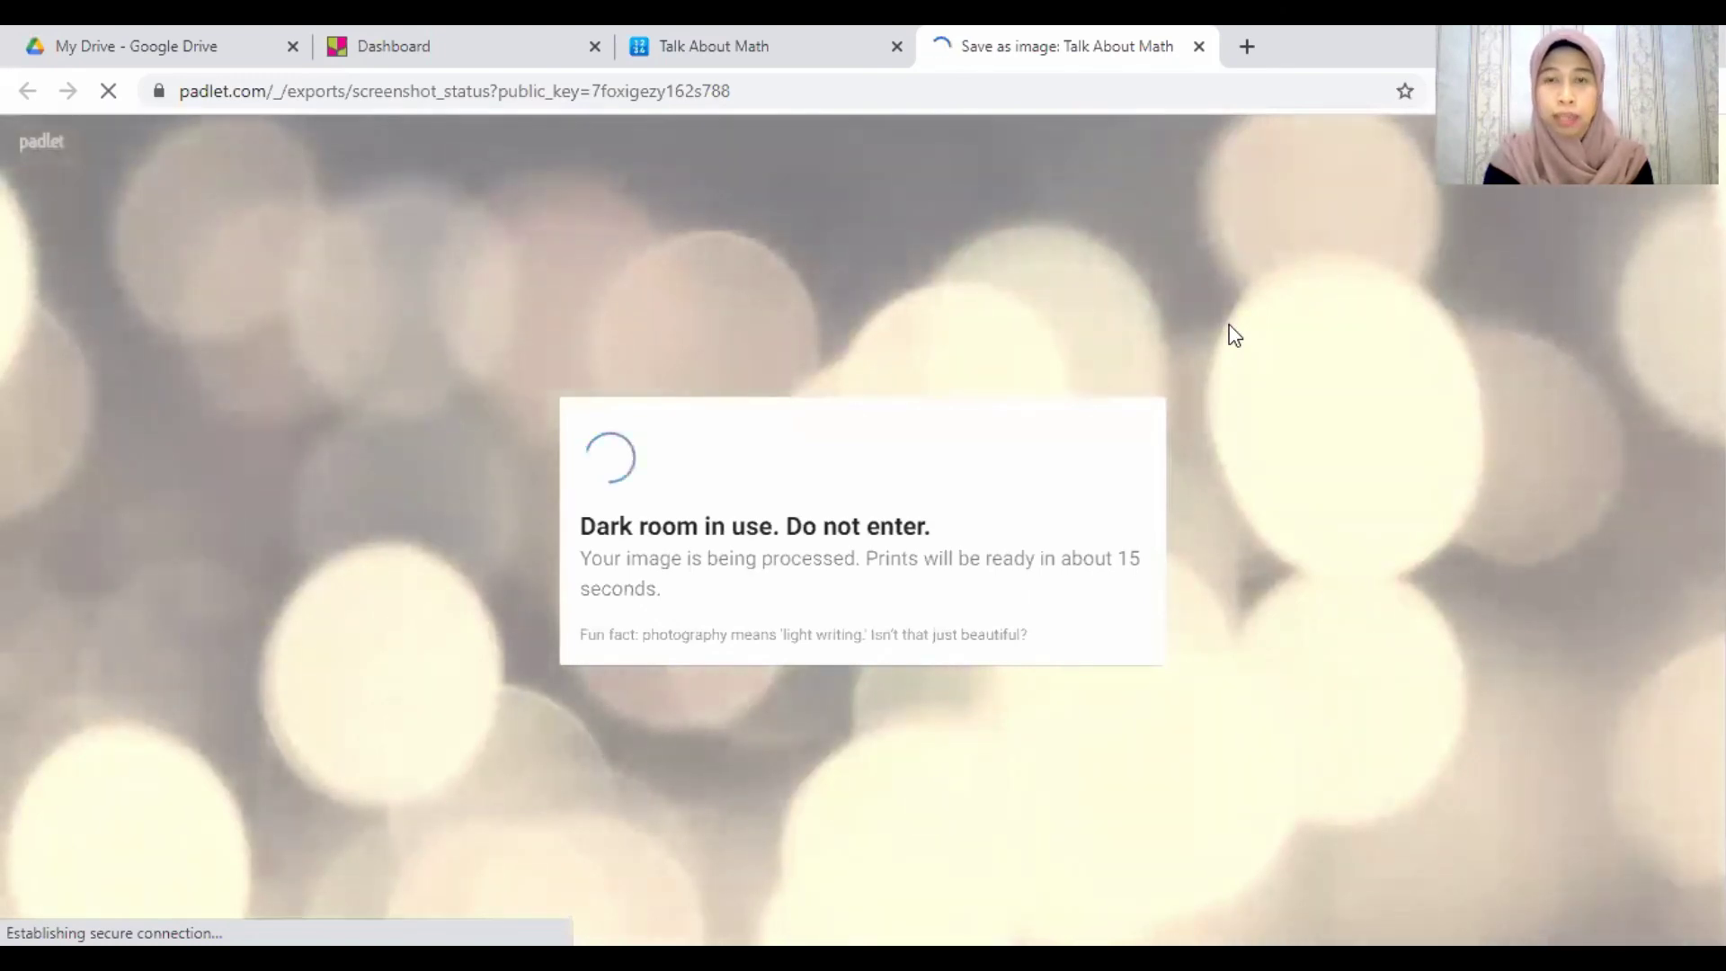
Step: Return to the "Talk About Math" padlet and export it as a PDF in A4 size with portrait orientation
{"action": "left_click", "coordinate": [714, 47]}
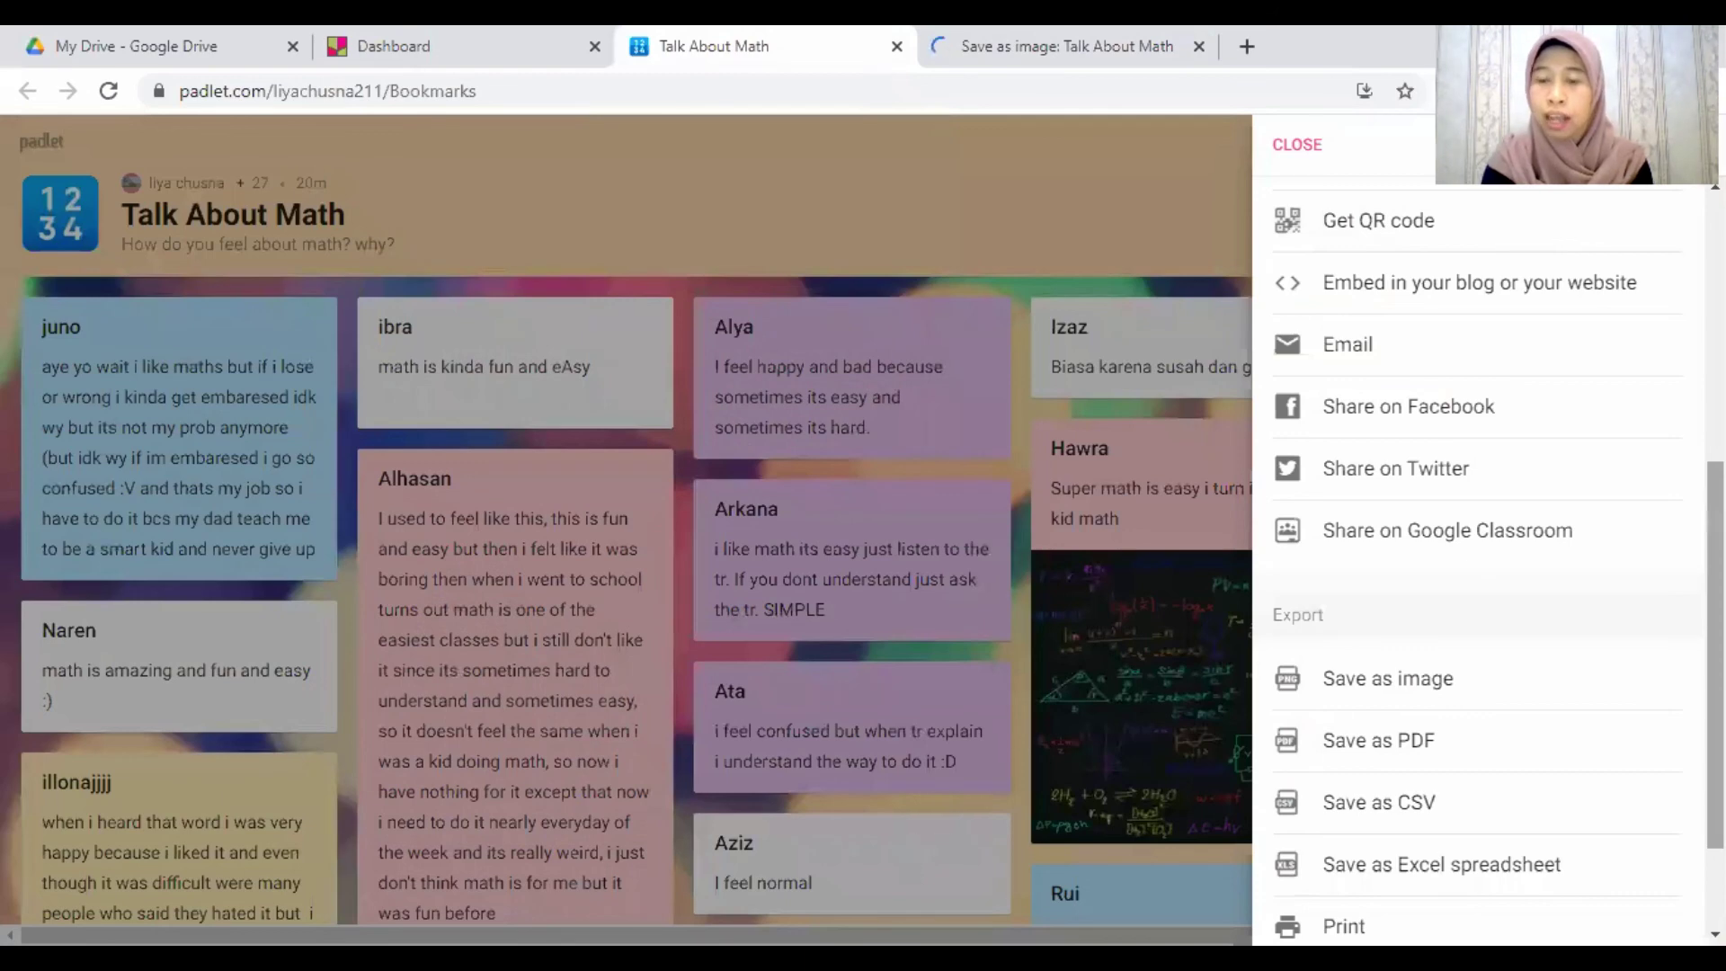
{"action": "scroll", "coordinate": [1479, 540], "scroll_direction": "down", "scroll_amount": 1}
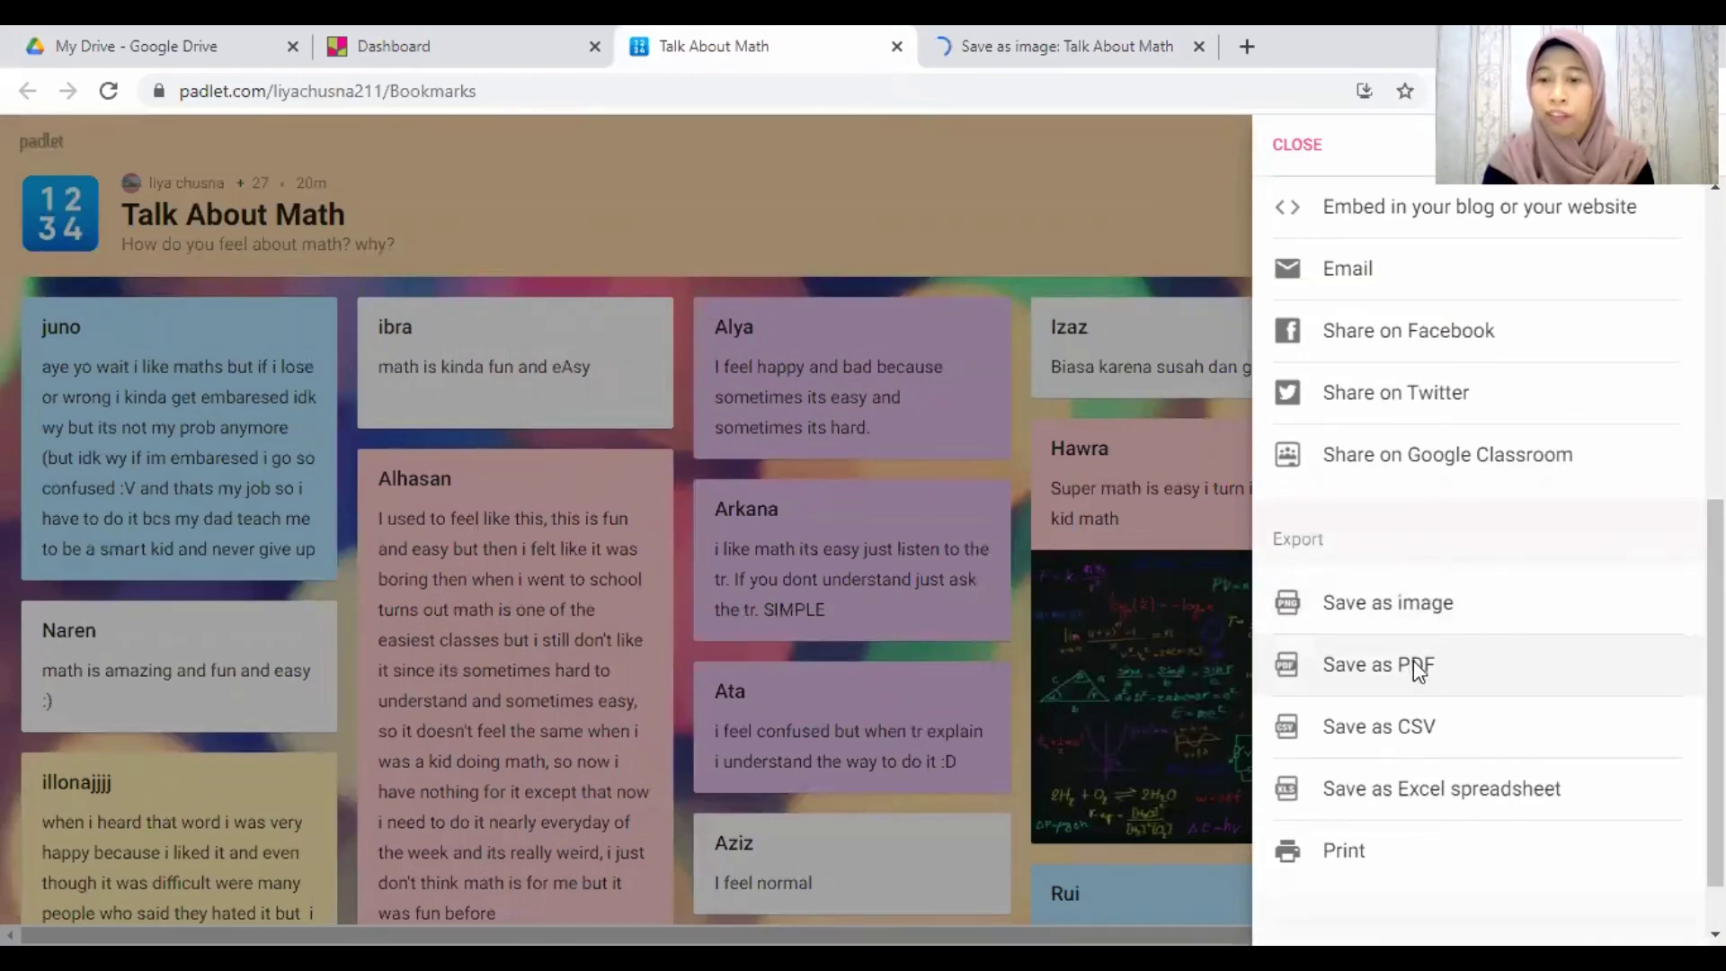
{"action": "left_click", "coordinate": [1413, 664]}
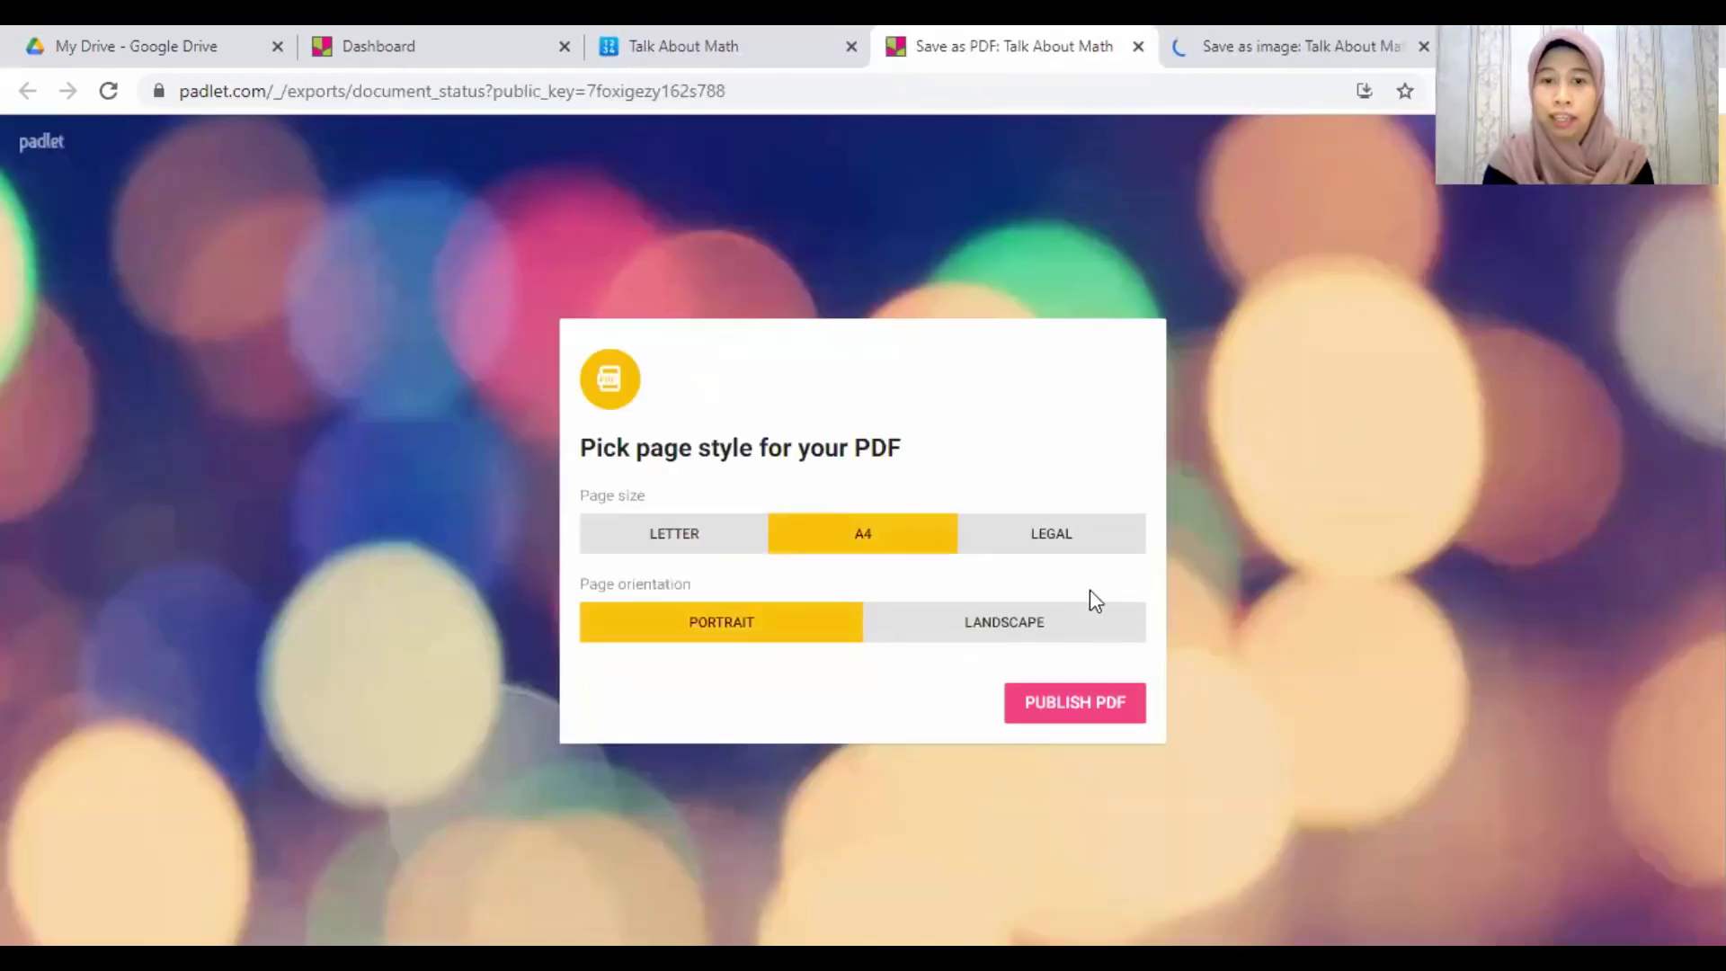
{"action": "left_click", "coordinate": [1071, 702]}
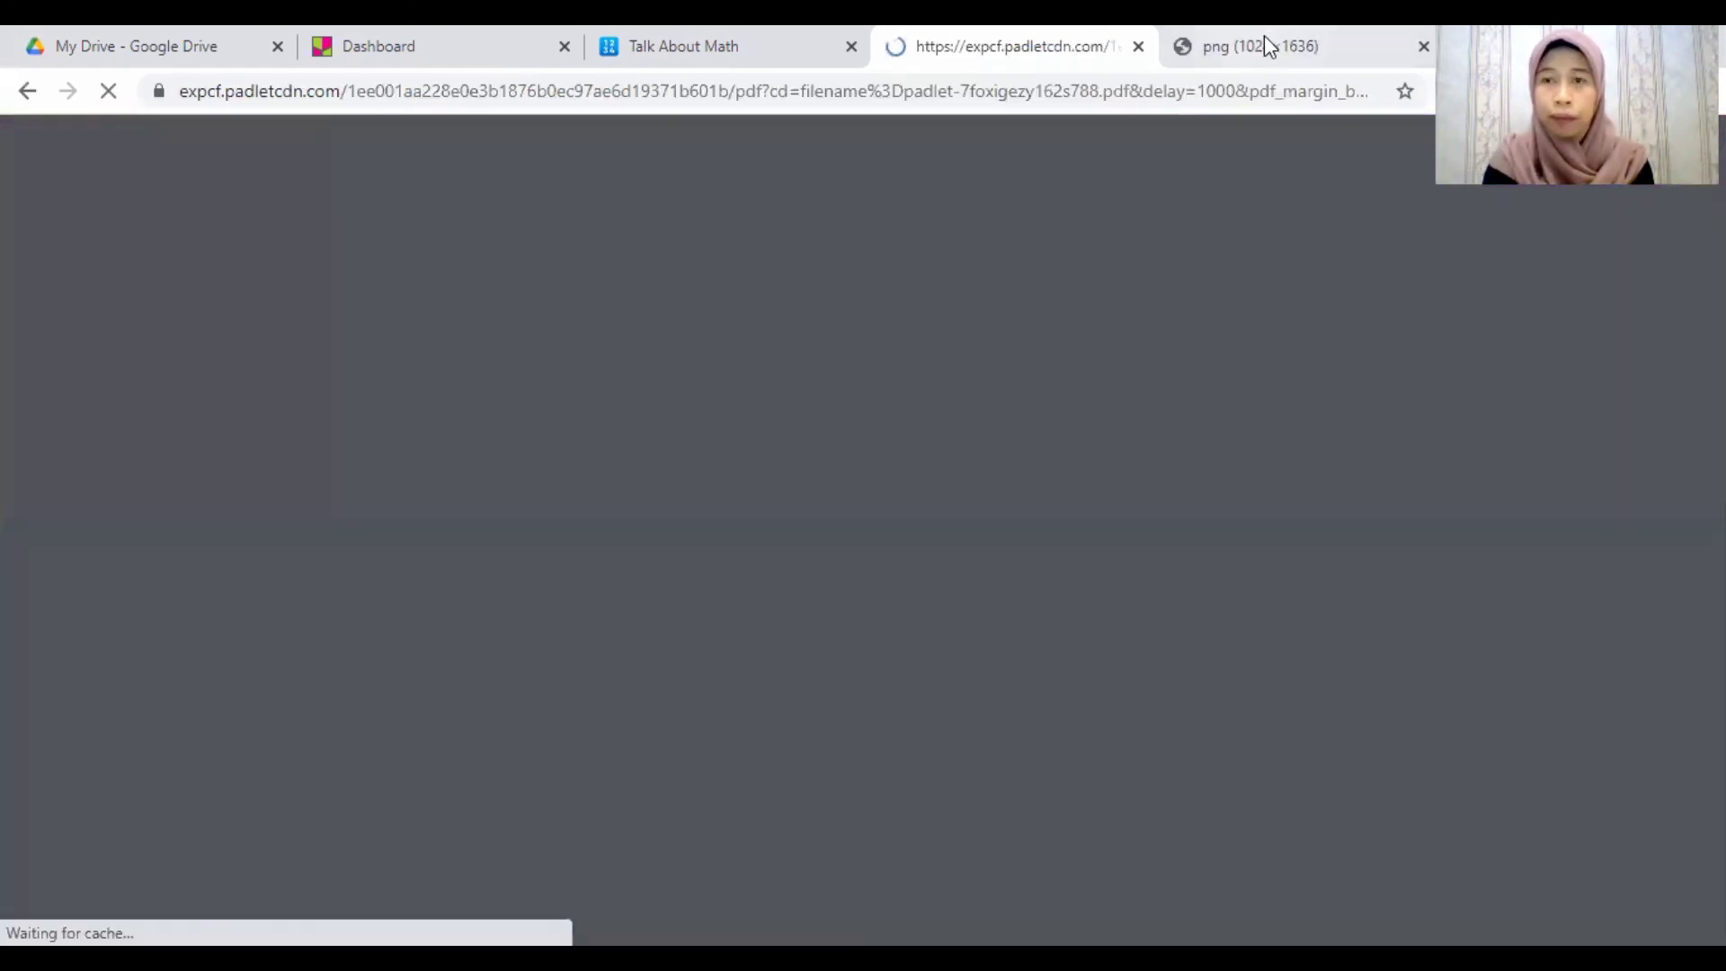
Step: Examine the exported image of the padlet at full size, checking the posts up to its title
{"action": "left_click", "coordinate": [1265, 41]}
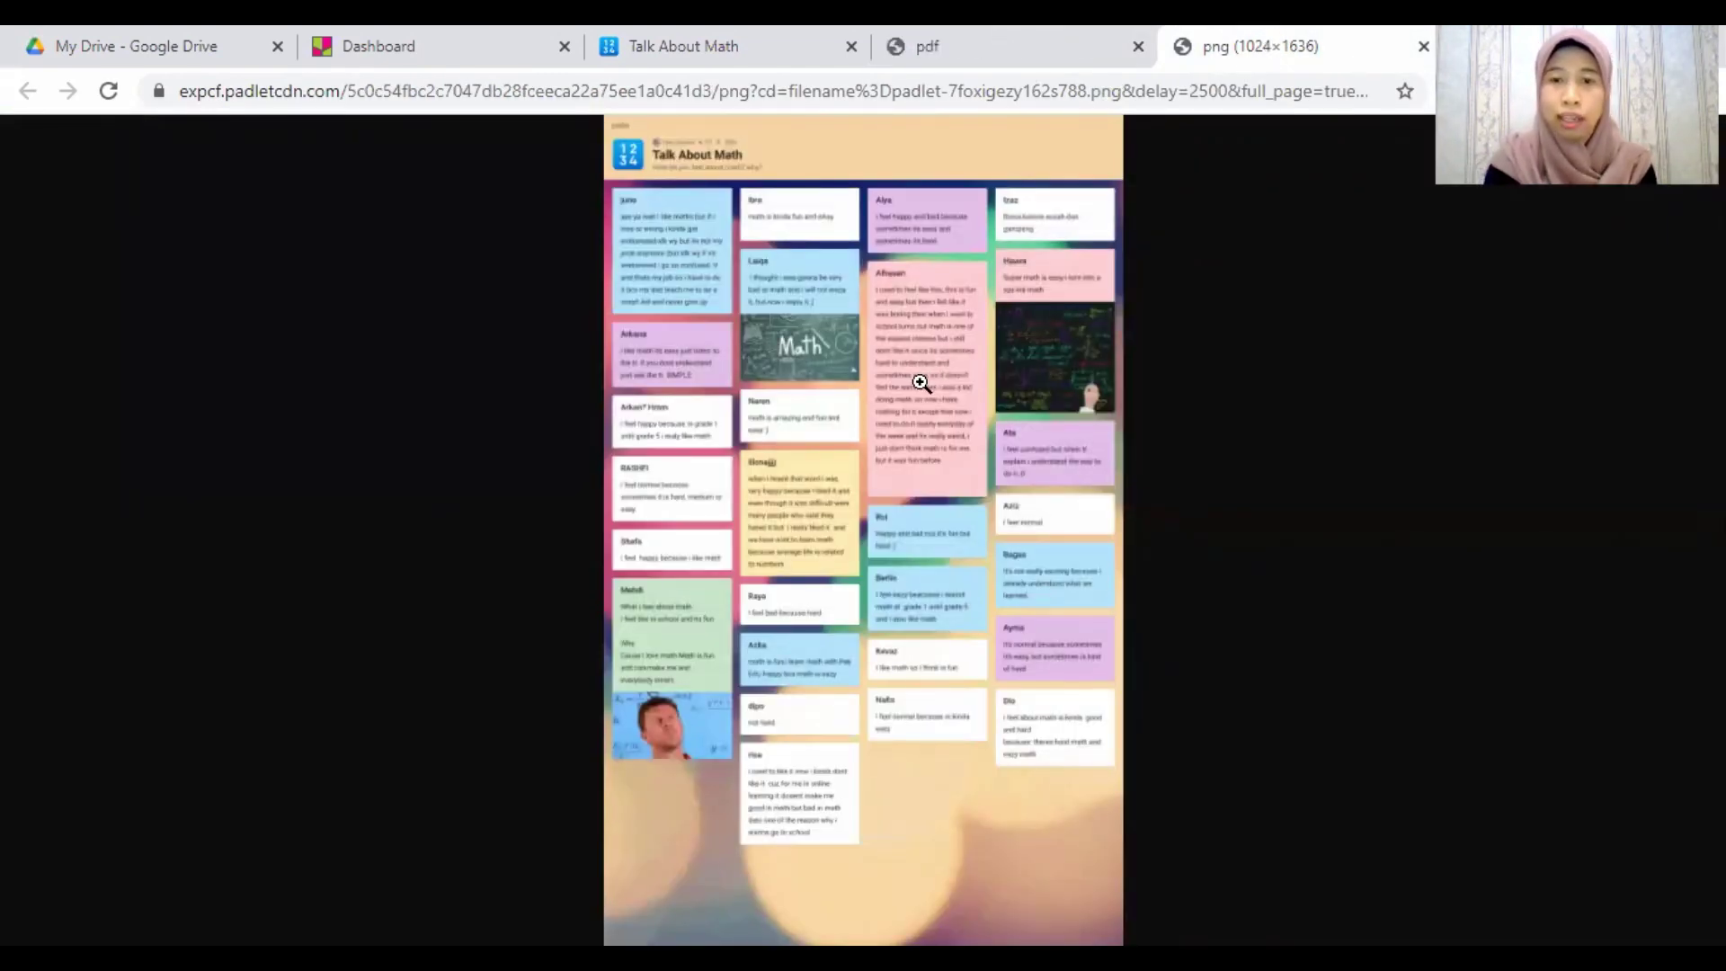
{"action": "left_click", "coordinate": [921, 383]}
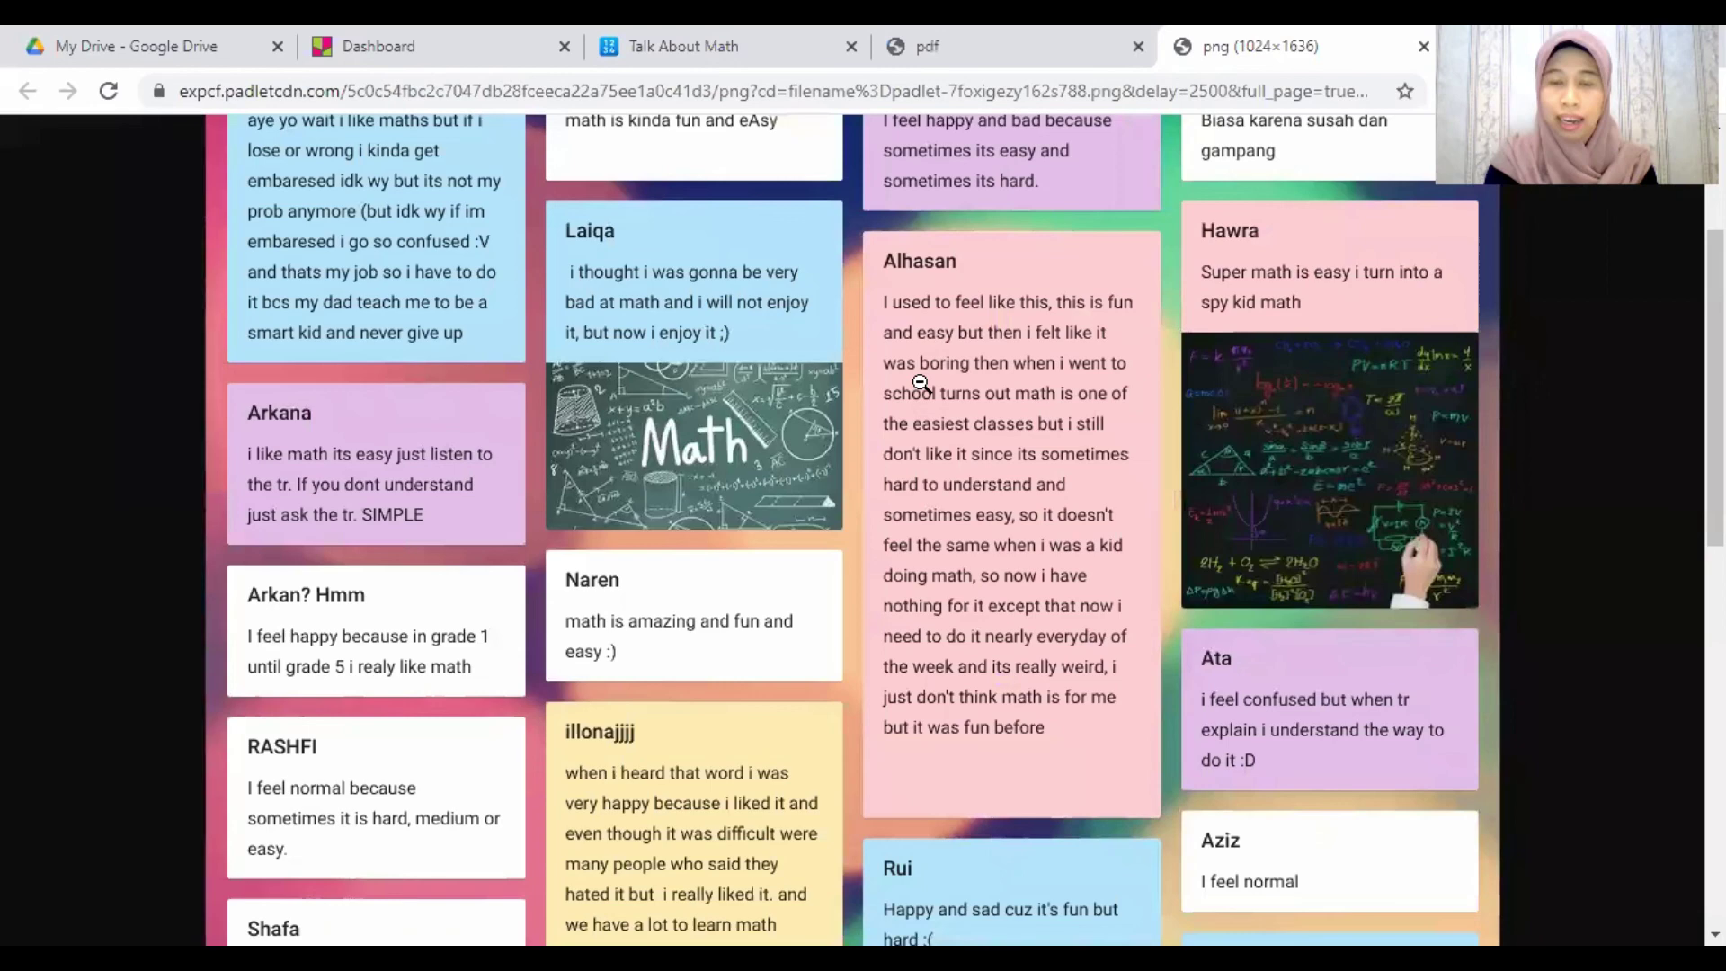
{"action": "left_click", "coordinate": [925, 329]}
{"action": "left_click", "coordinate": [925, 329]}
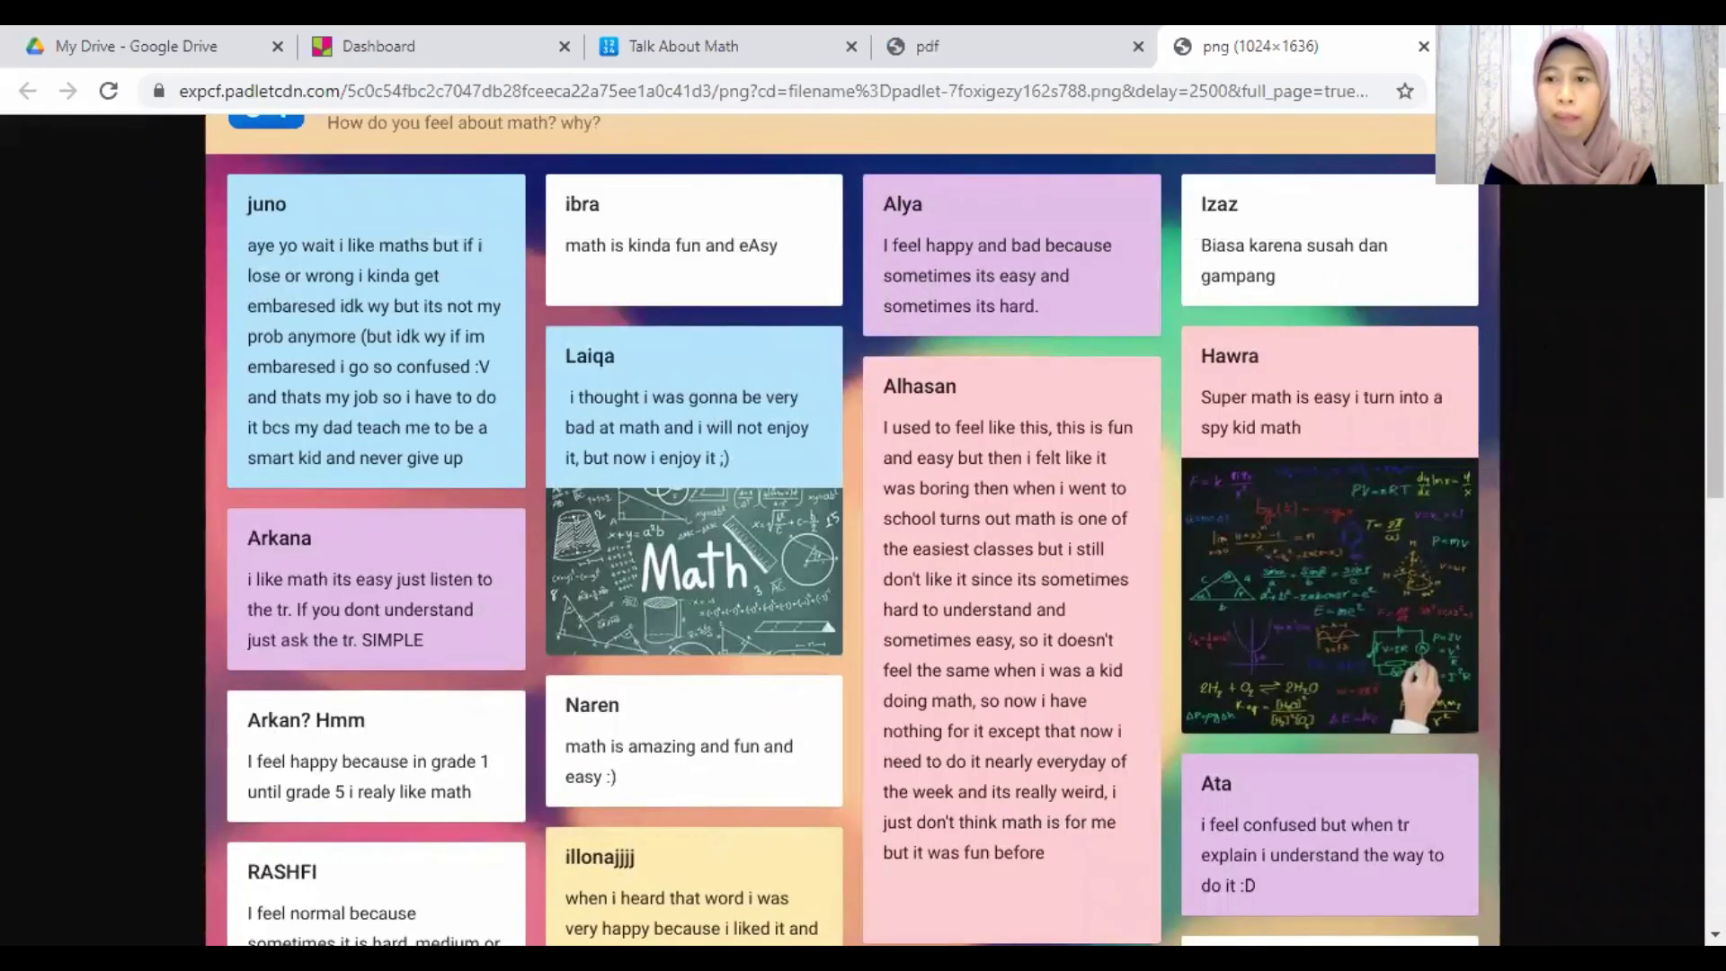
{"action": "scroll", "coordinate": [852, 539], "scroll_direction": "up", "scroll_amount": 2}
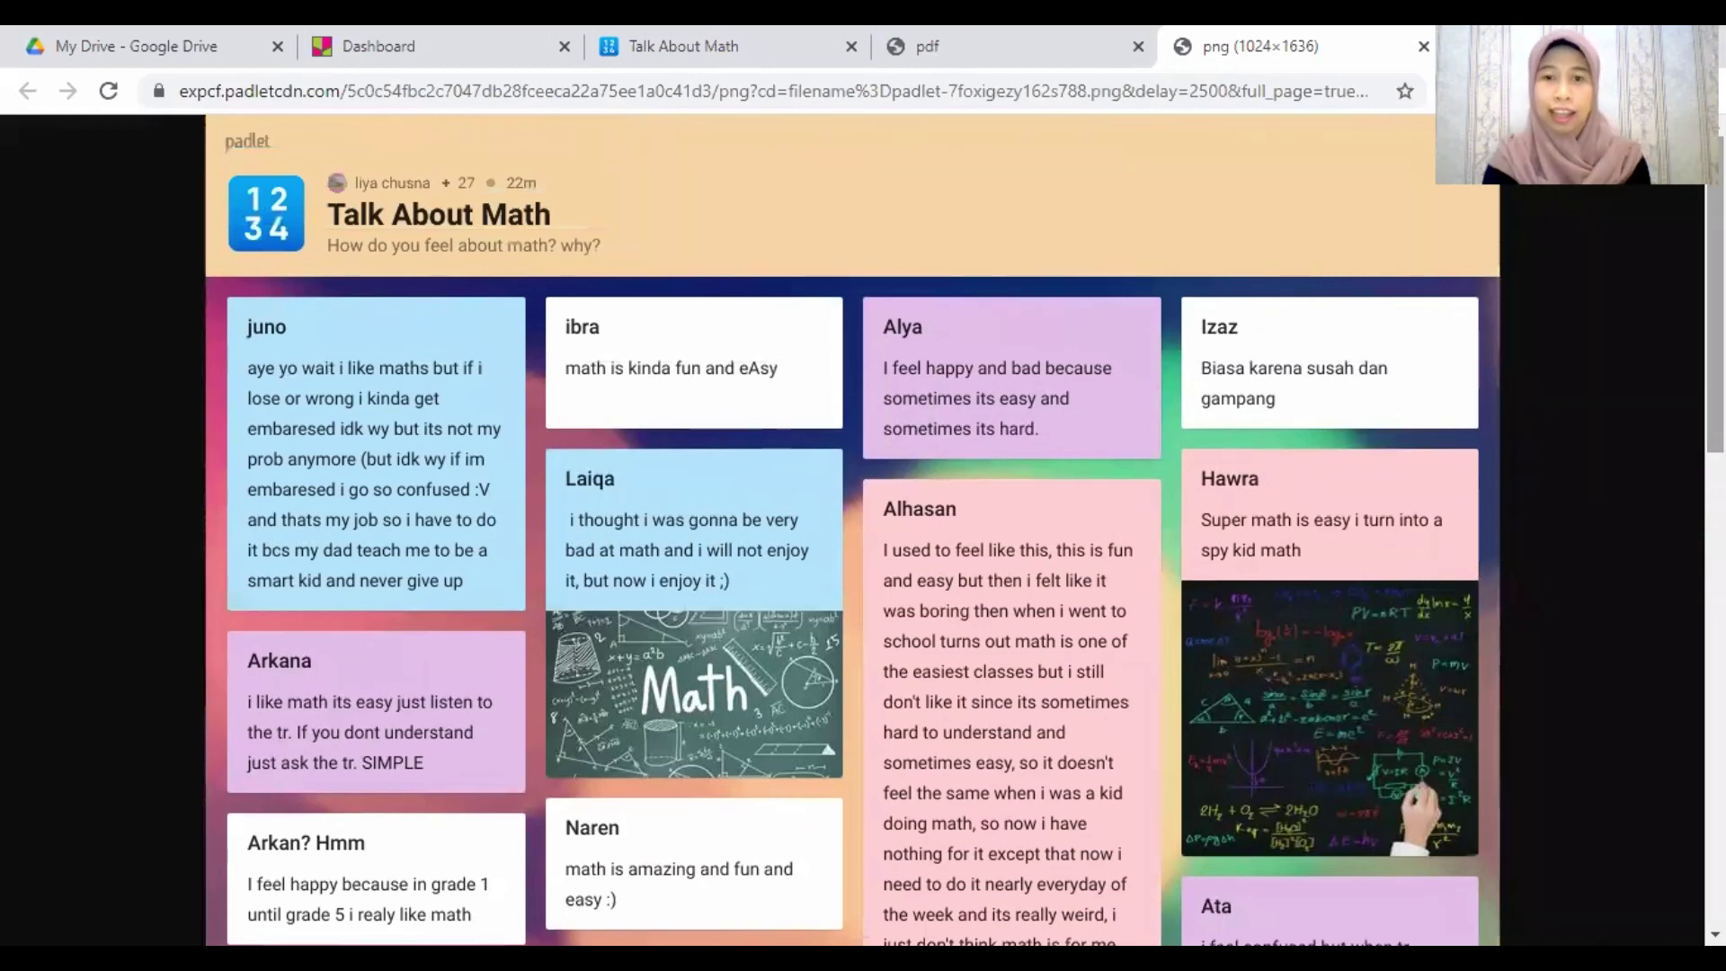
Step: Examine the first page of the exported "Talk About Math" PDF and compare its layout with the exported image
{"action": "left_click", "coordinate": [984, 37]}
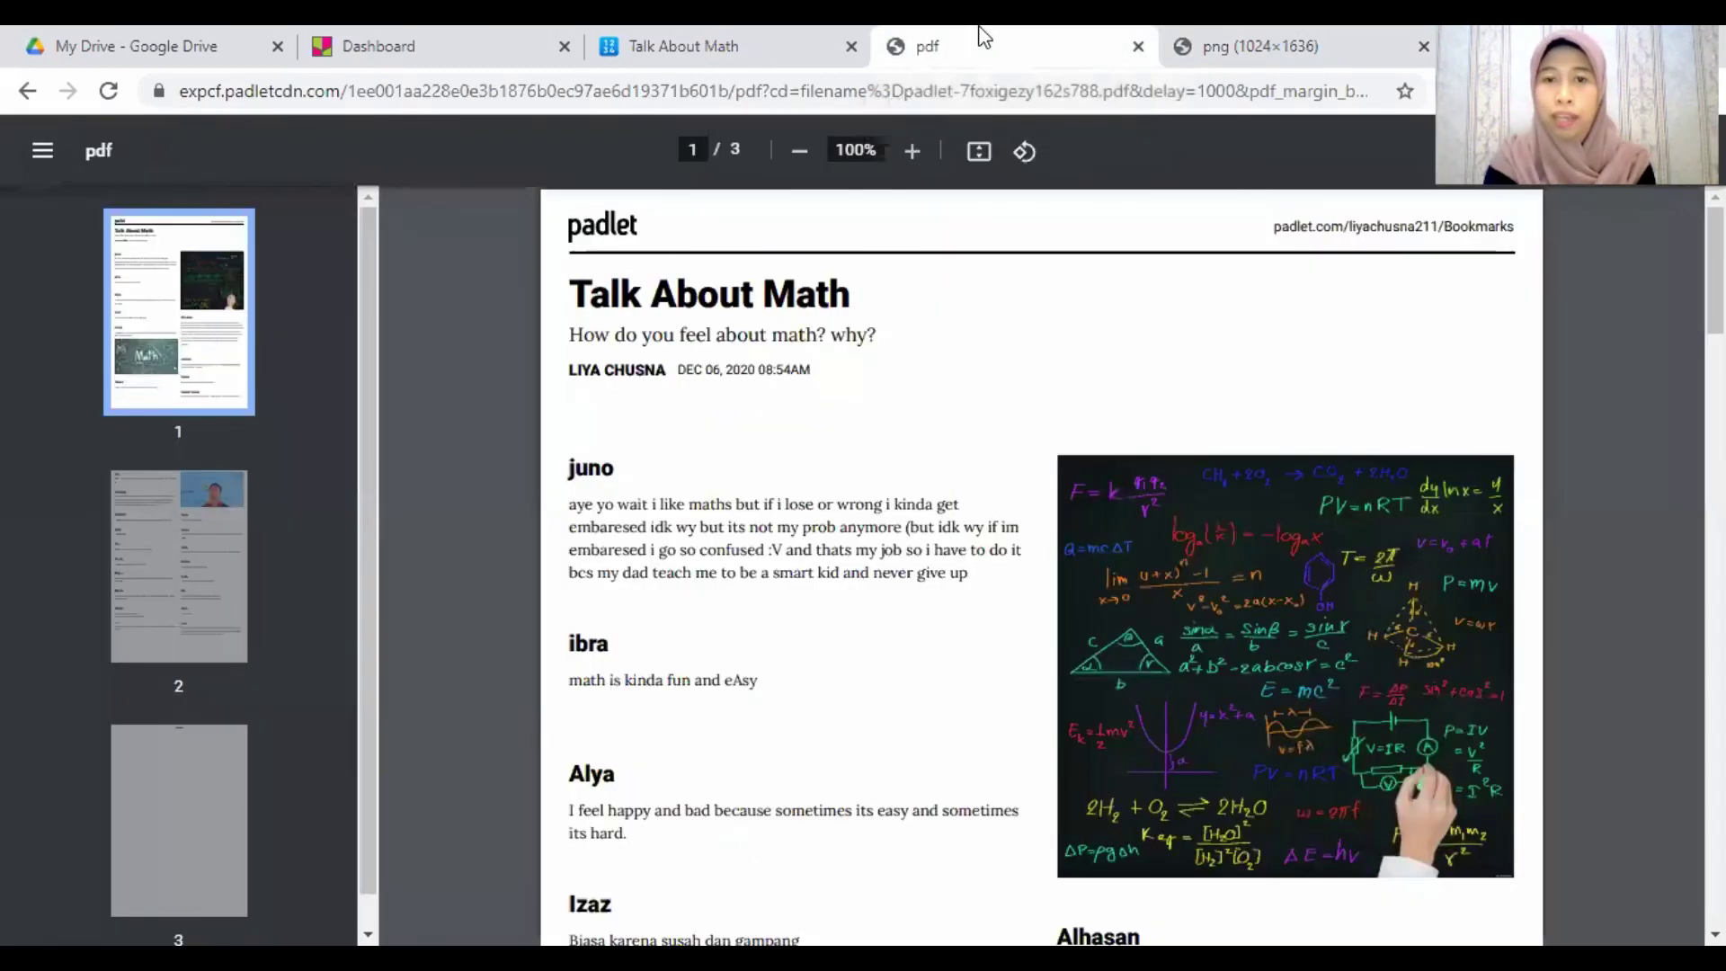
{"action": "scroll", "coordinate": [1041, 567], "scroll_direction": "down", "scroll_amount": 3}
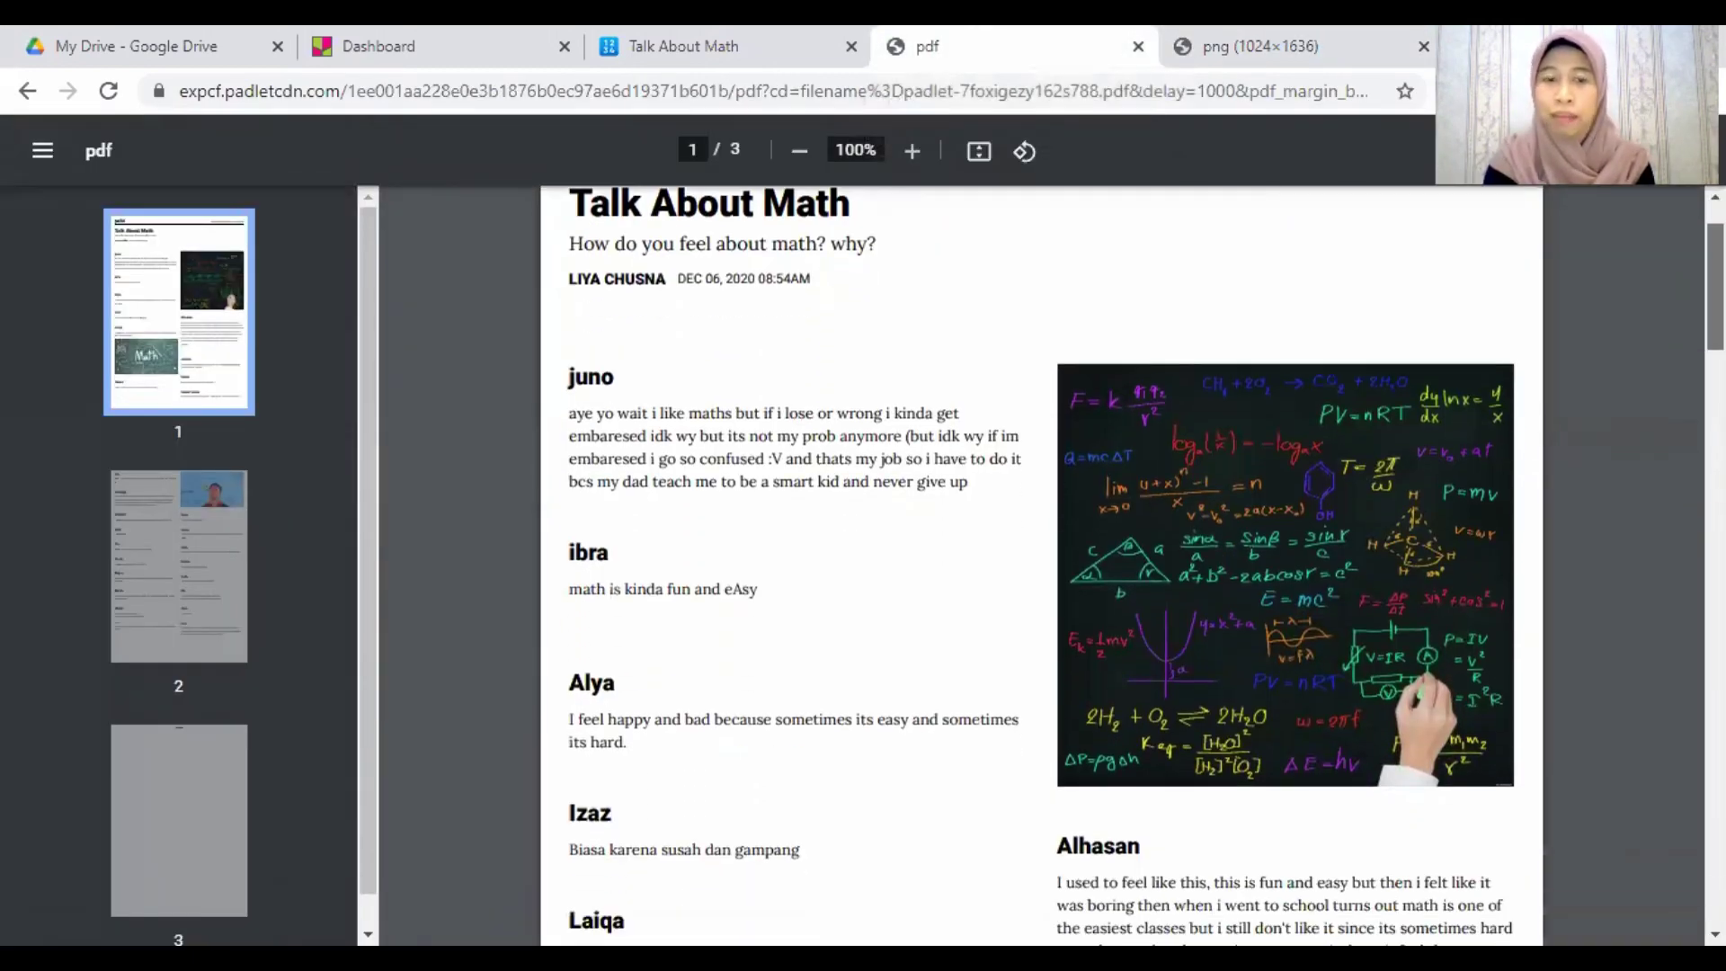
{"action": "scroll", "coordinate": [976, 447], "scroll_direction": "up", "scroll_amount": 3}
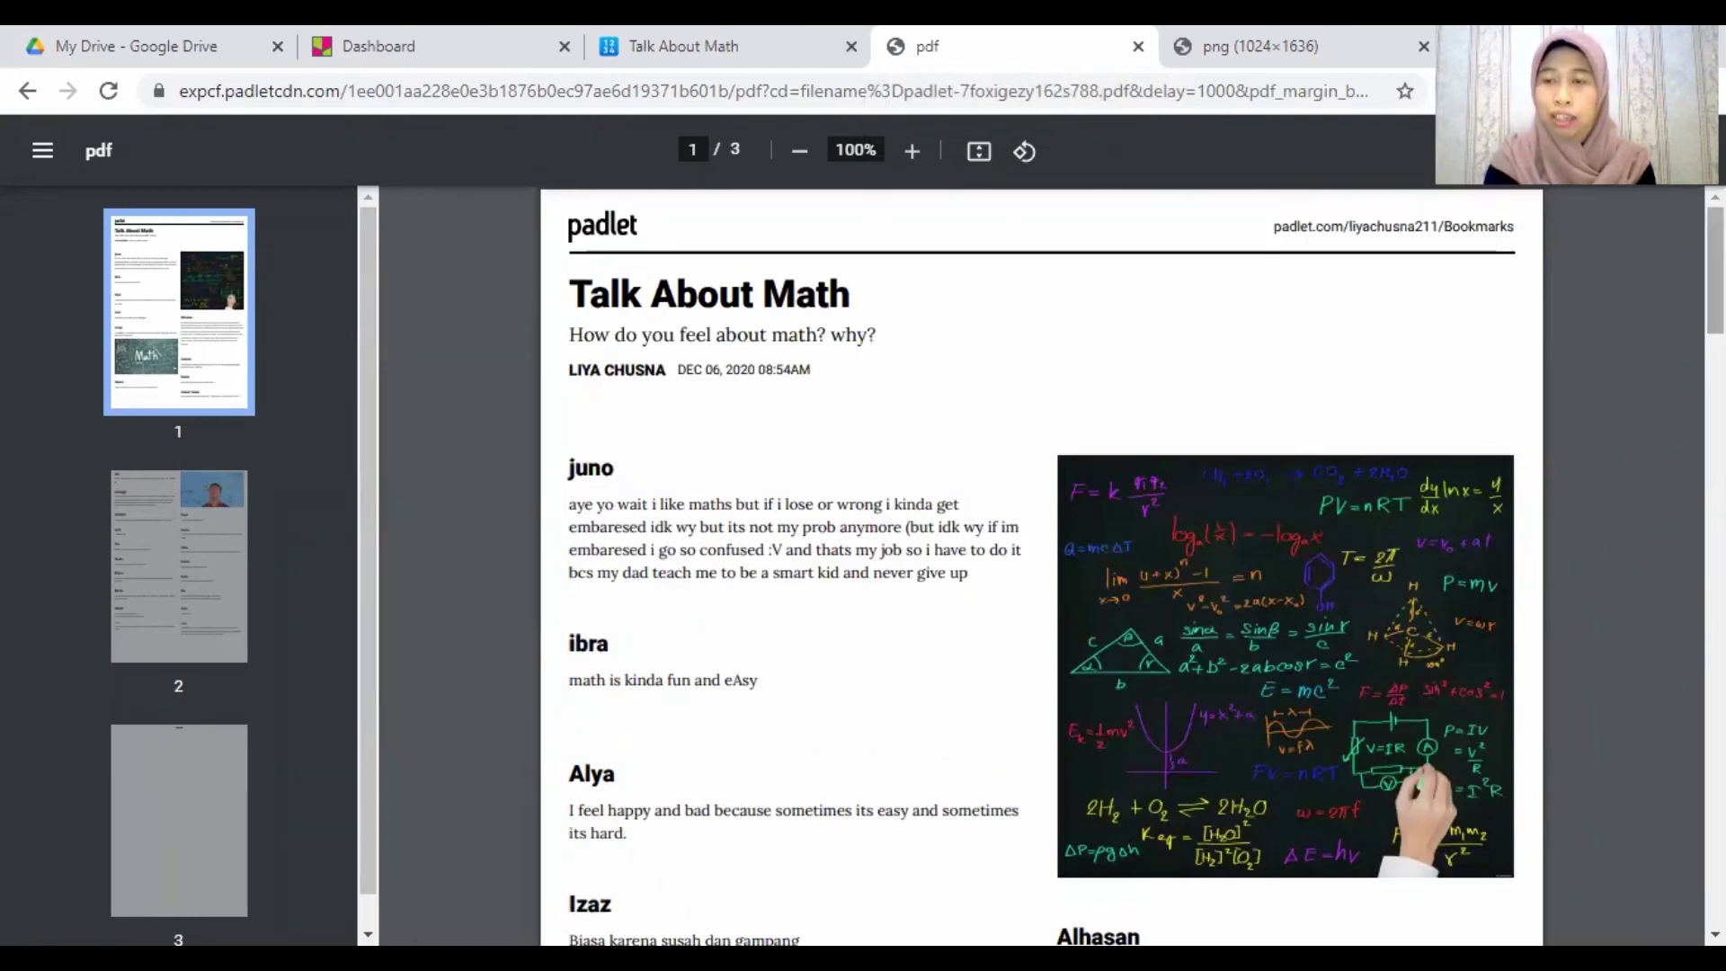
{"action": "mouse_move", "coordinate": [1715, 275]}
{"action": "left_mouse_down"}
{"action": "mouse_move", "coordinate": [1716, 493]}
{"action": "mouse_move", "coordinate": [1679, 554]}
{"action": "mouse_move", "coordinate": [1680, 634]}
{"action": "mouse_move", "coordinate": [1680, 487]}
{"action": "mouse_move", "coordinate": [1679, 640]}
{"action": "mouse_move", "coordinate": [1716, 652]}
{"action": "mouse_move", "coordinate": [1716, 713]}
{"action": "mouse_move", "coordinate": [1715, 269]}
{"action": "left_mouse_up"}
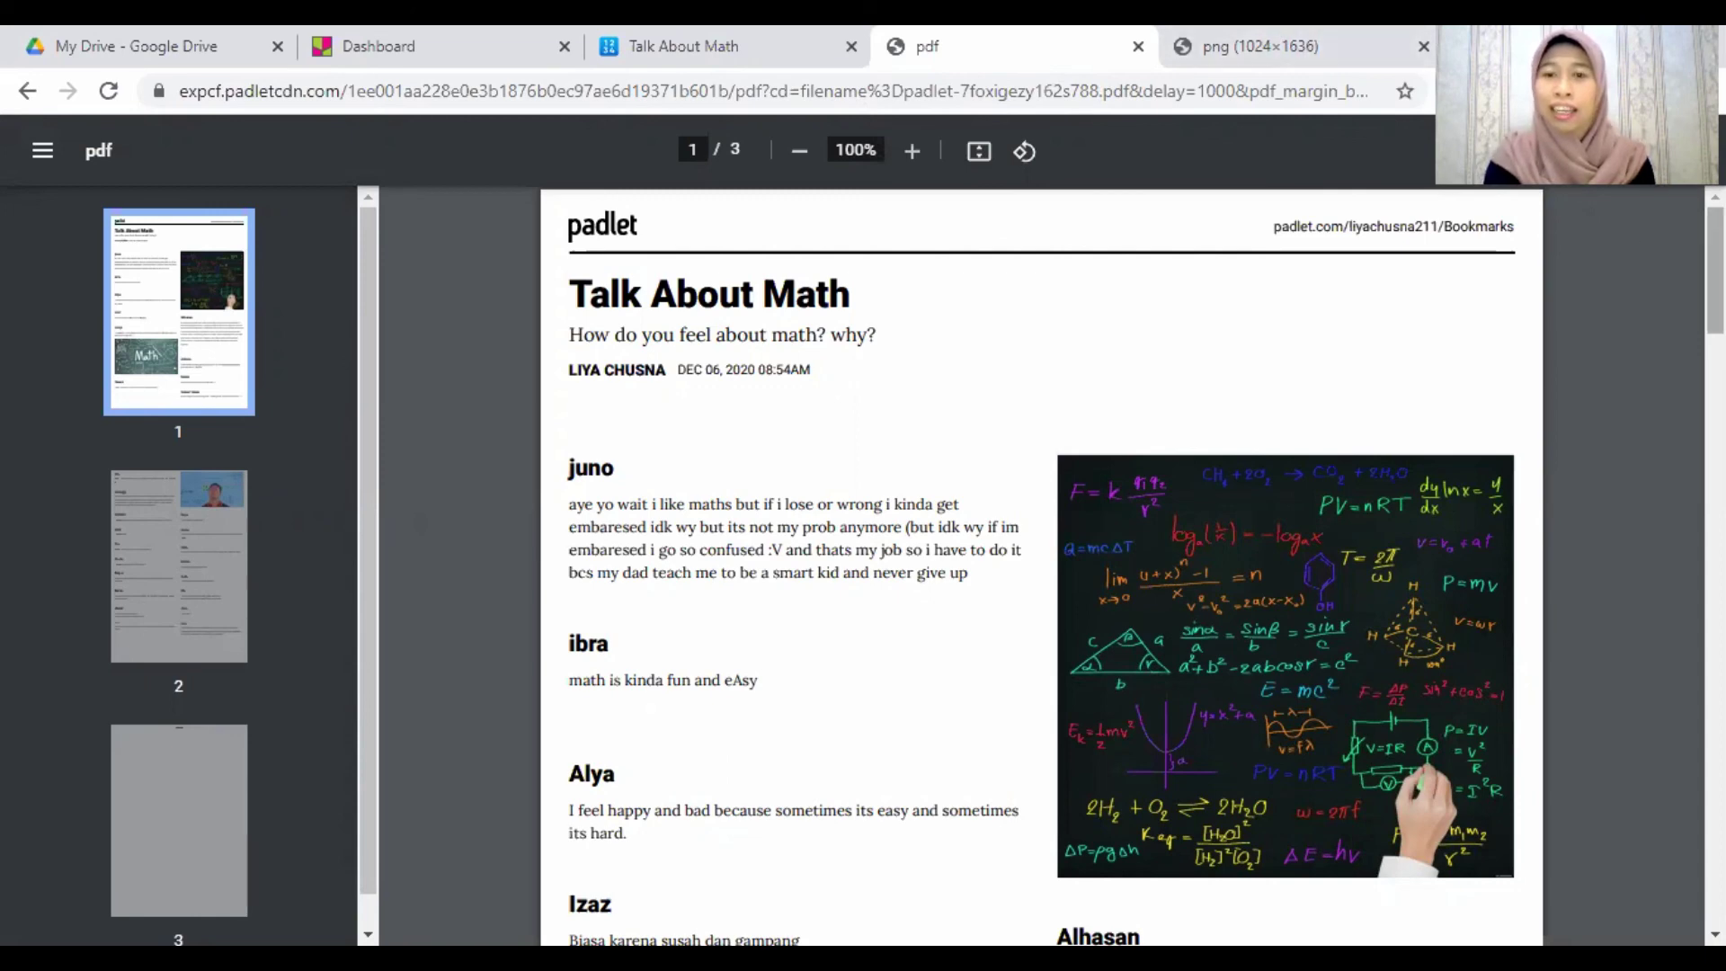
{"action": "scroll", "coordinate": [1043, 566], "scroll_direction": "down", "scroll_amount": 1}
{"action": "scroll", "coordinate": [1043, 566], "scroll_direction": "up", "scroll_amount": 1}
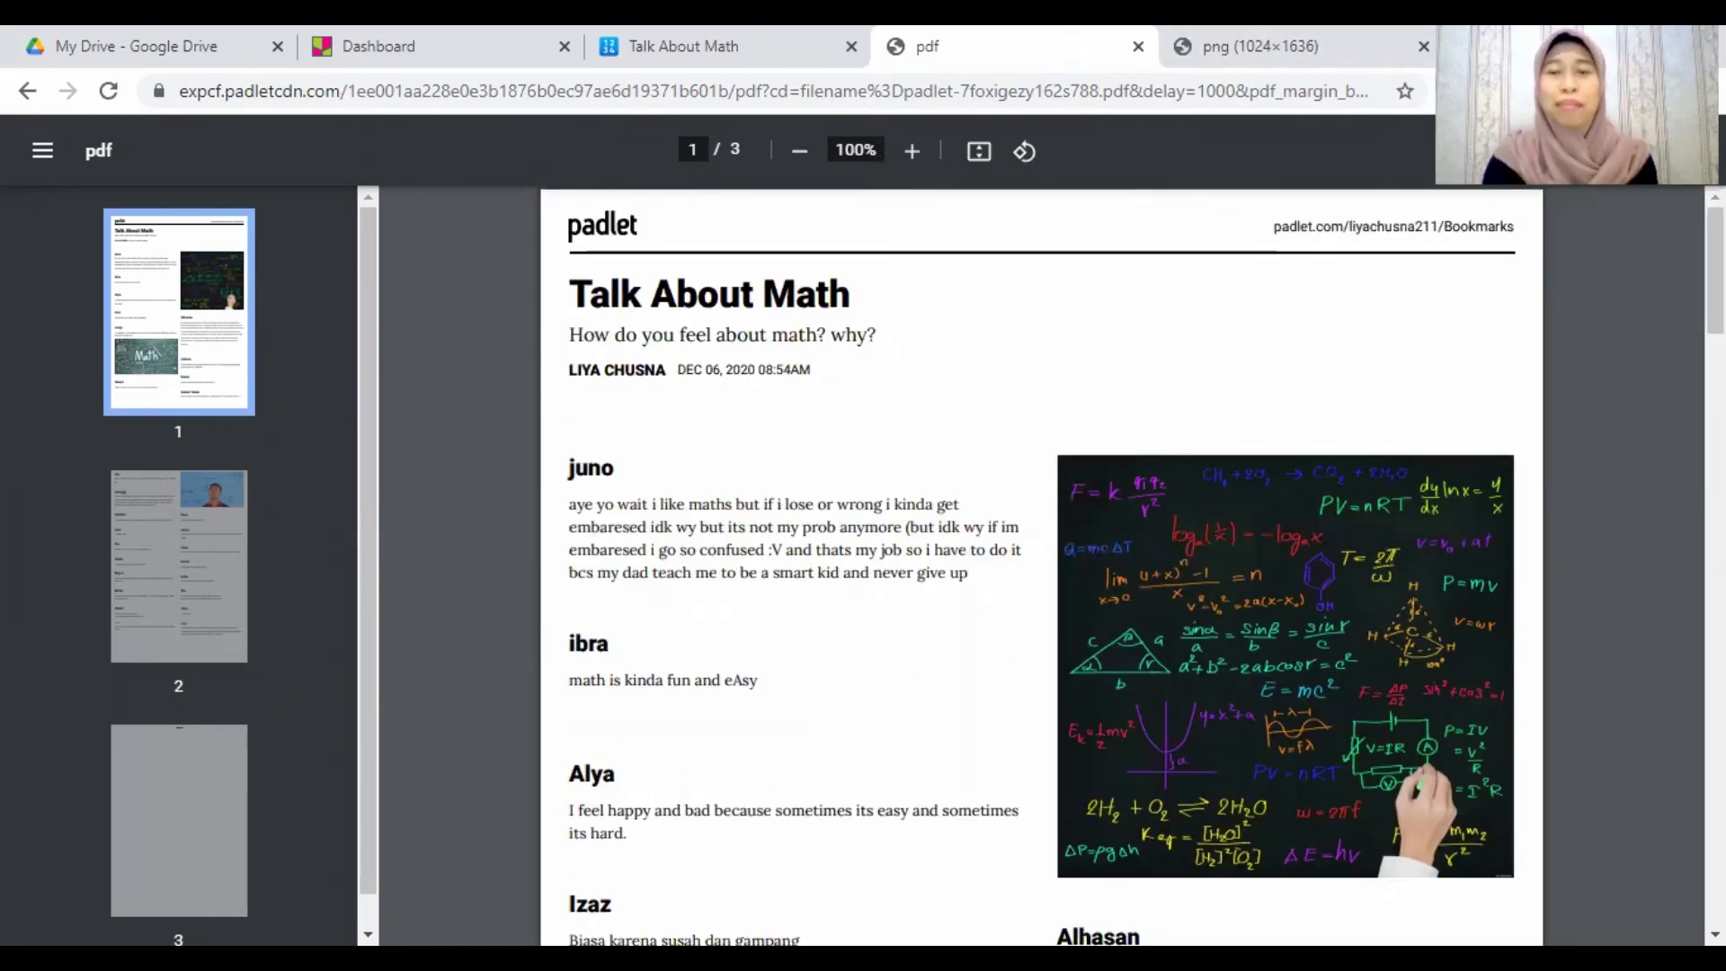
{"action": "left_click", "coordinate": [1339, 34]}
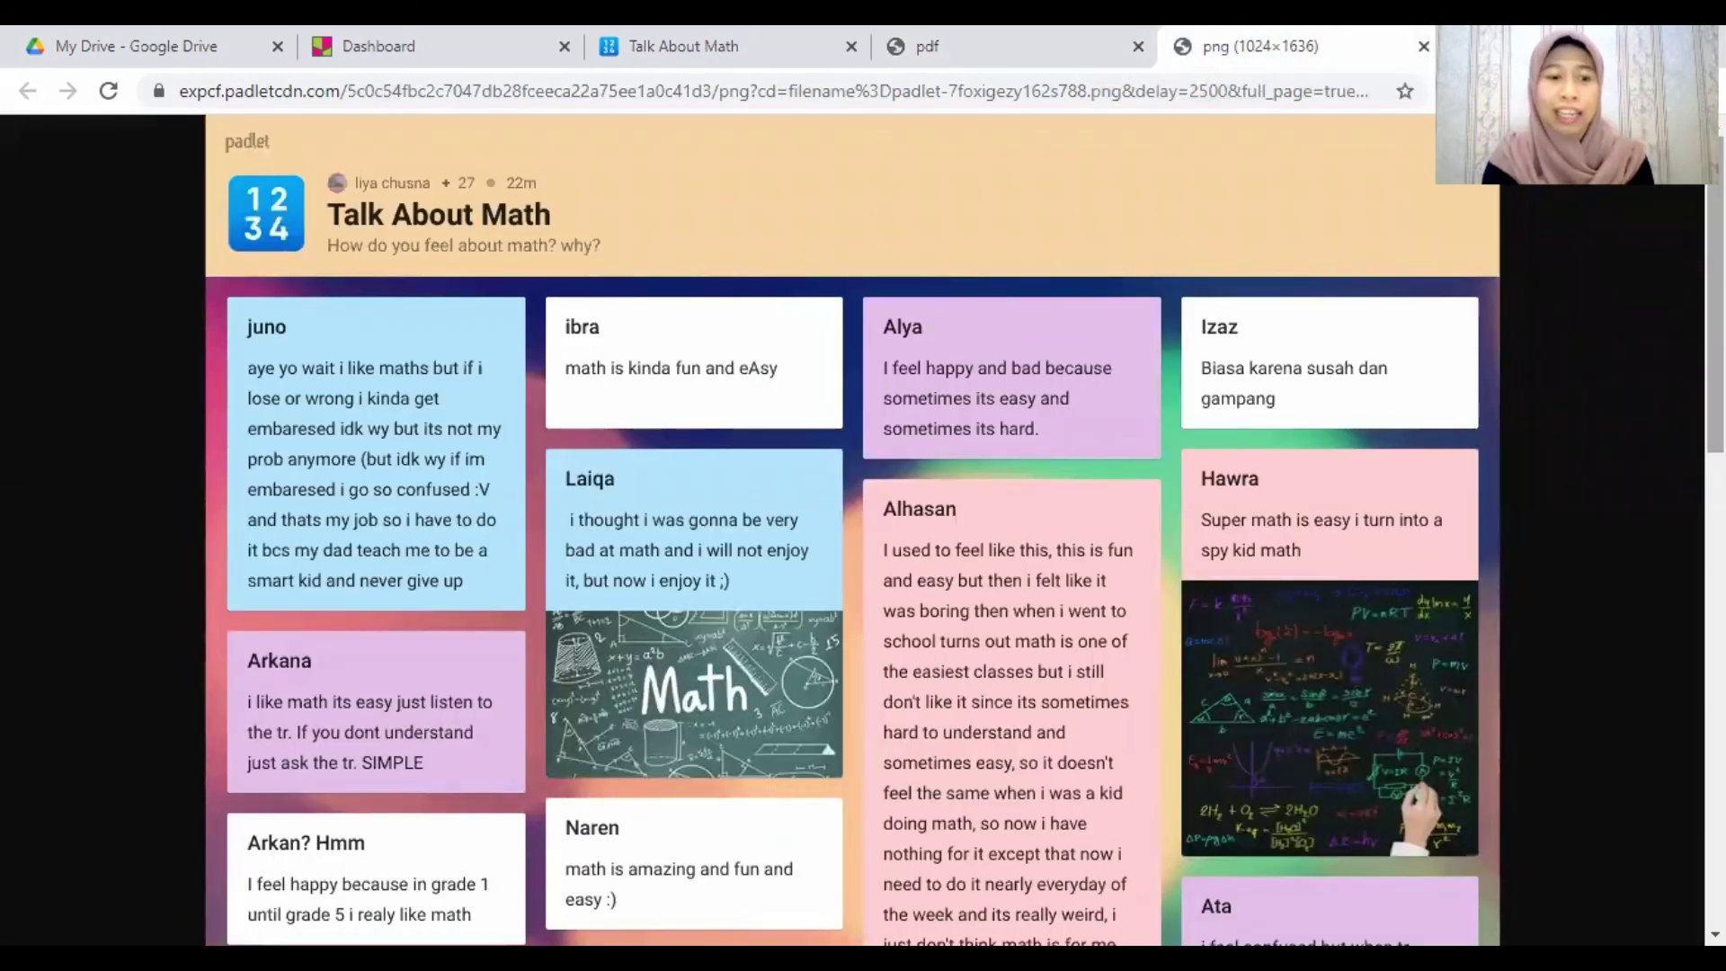
{"action": "scroll", "coordinate": [852, 530], "scroll_direction": "down", "scroll_amount": 2}
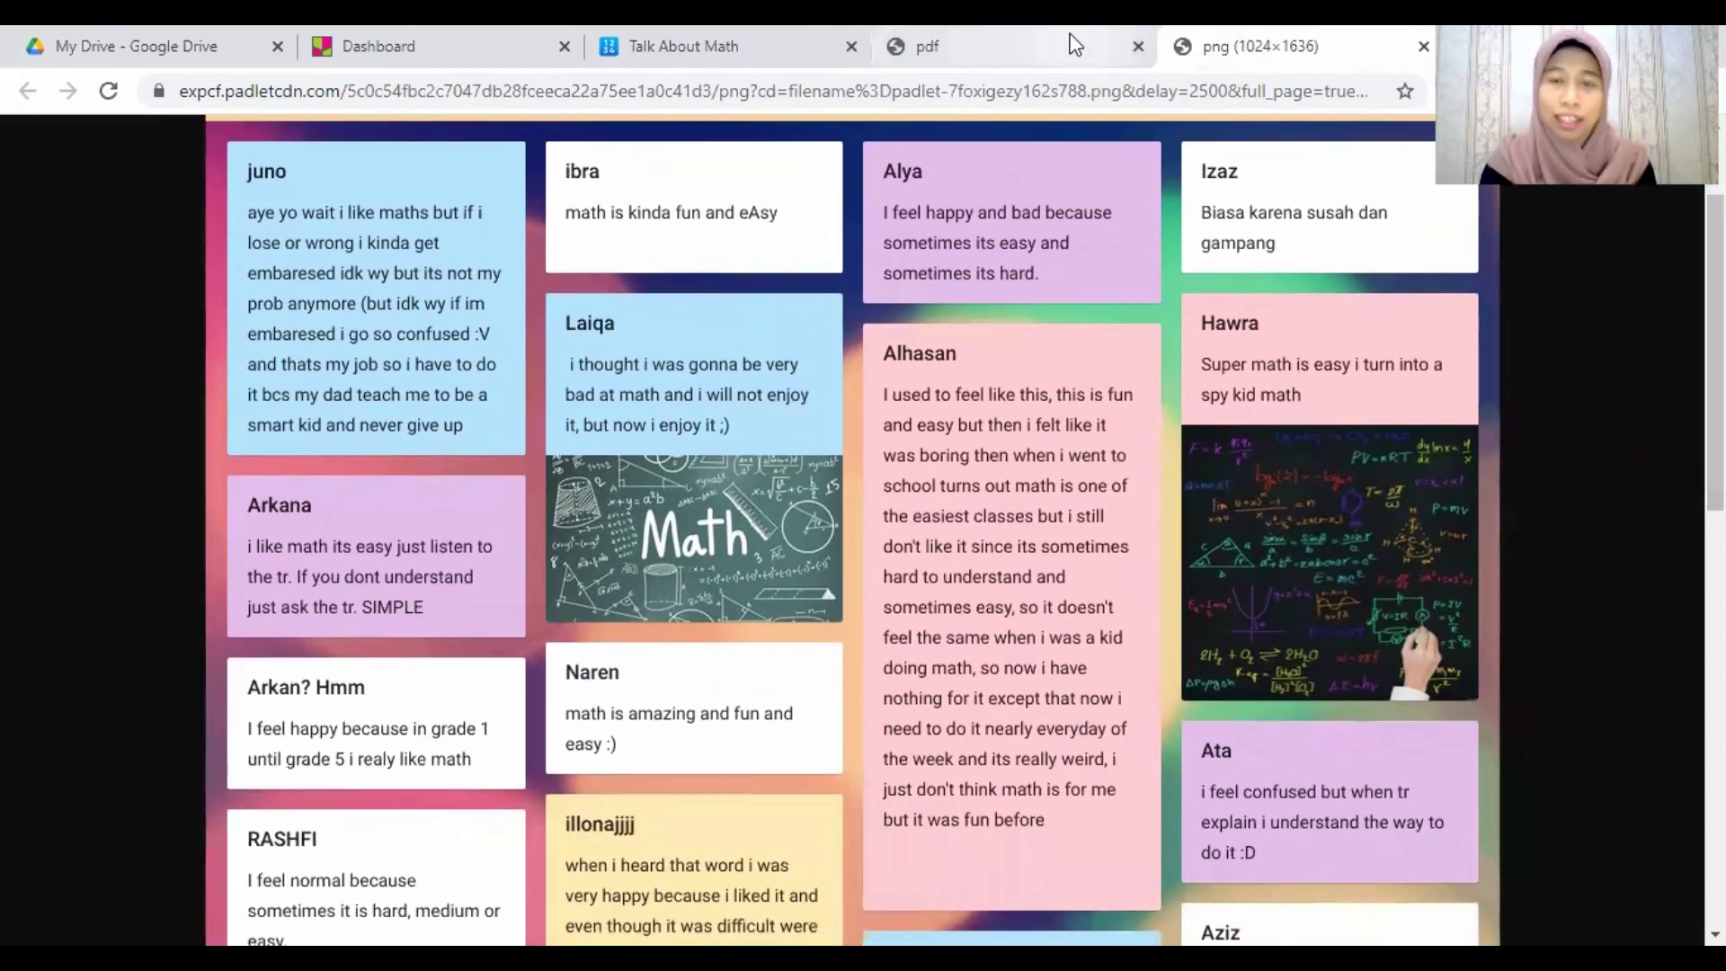
Step: Return to the "Talk About Math" padlet and close its sharing and export options
{"action": "left_click", "coordinate": [1076, 45]}
{"action": "left_click", "coordinate": [717, 38]}
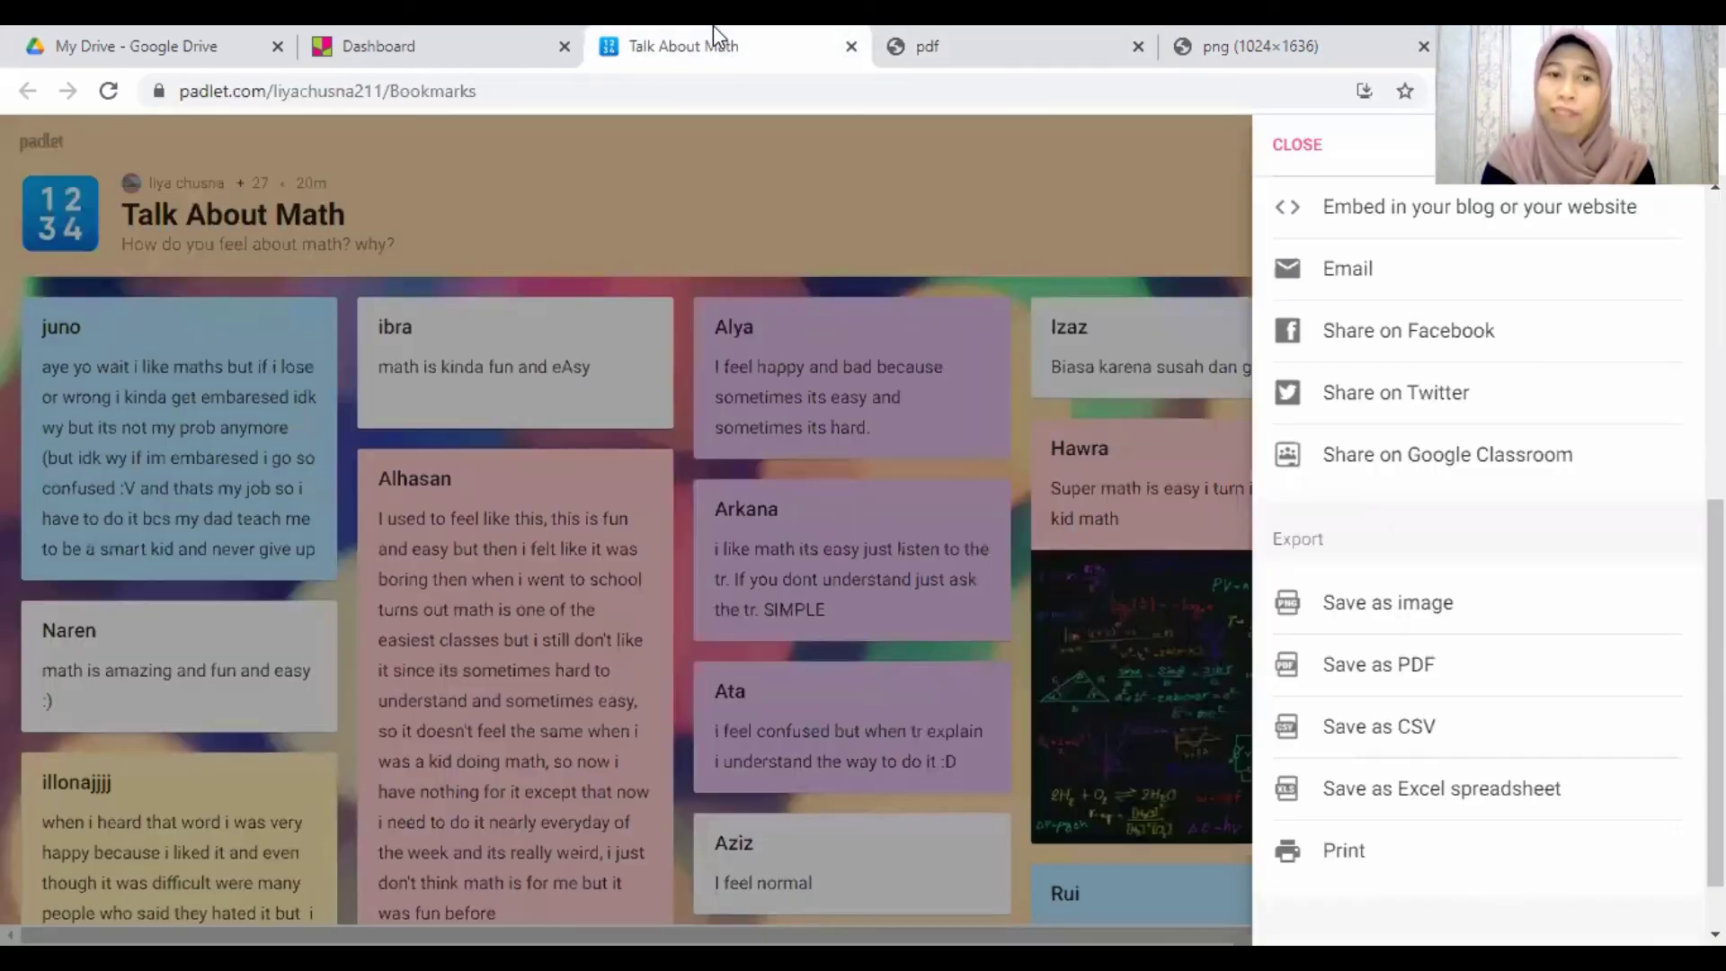
{"action": "left_click", "coordinate": [1297, 155]}
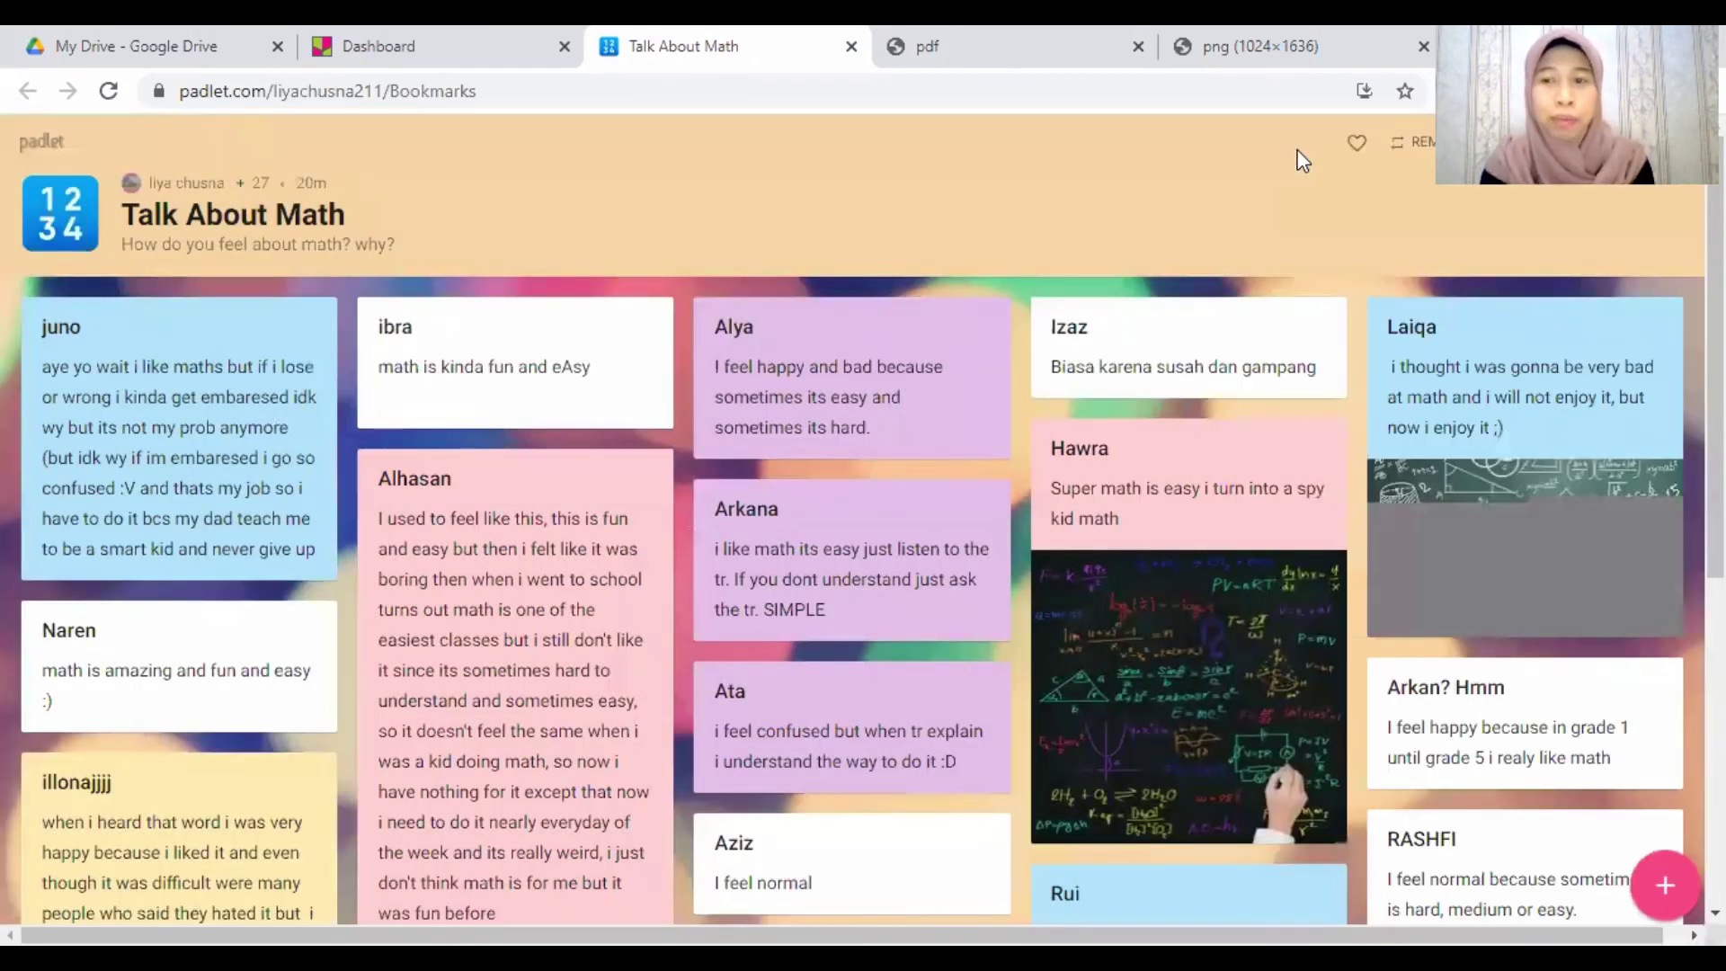